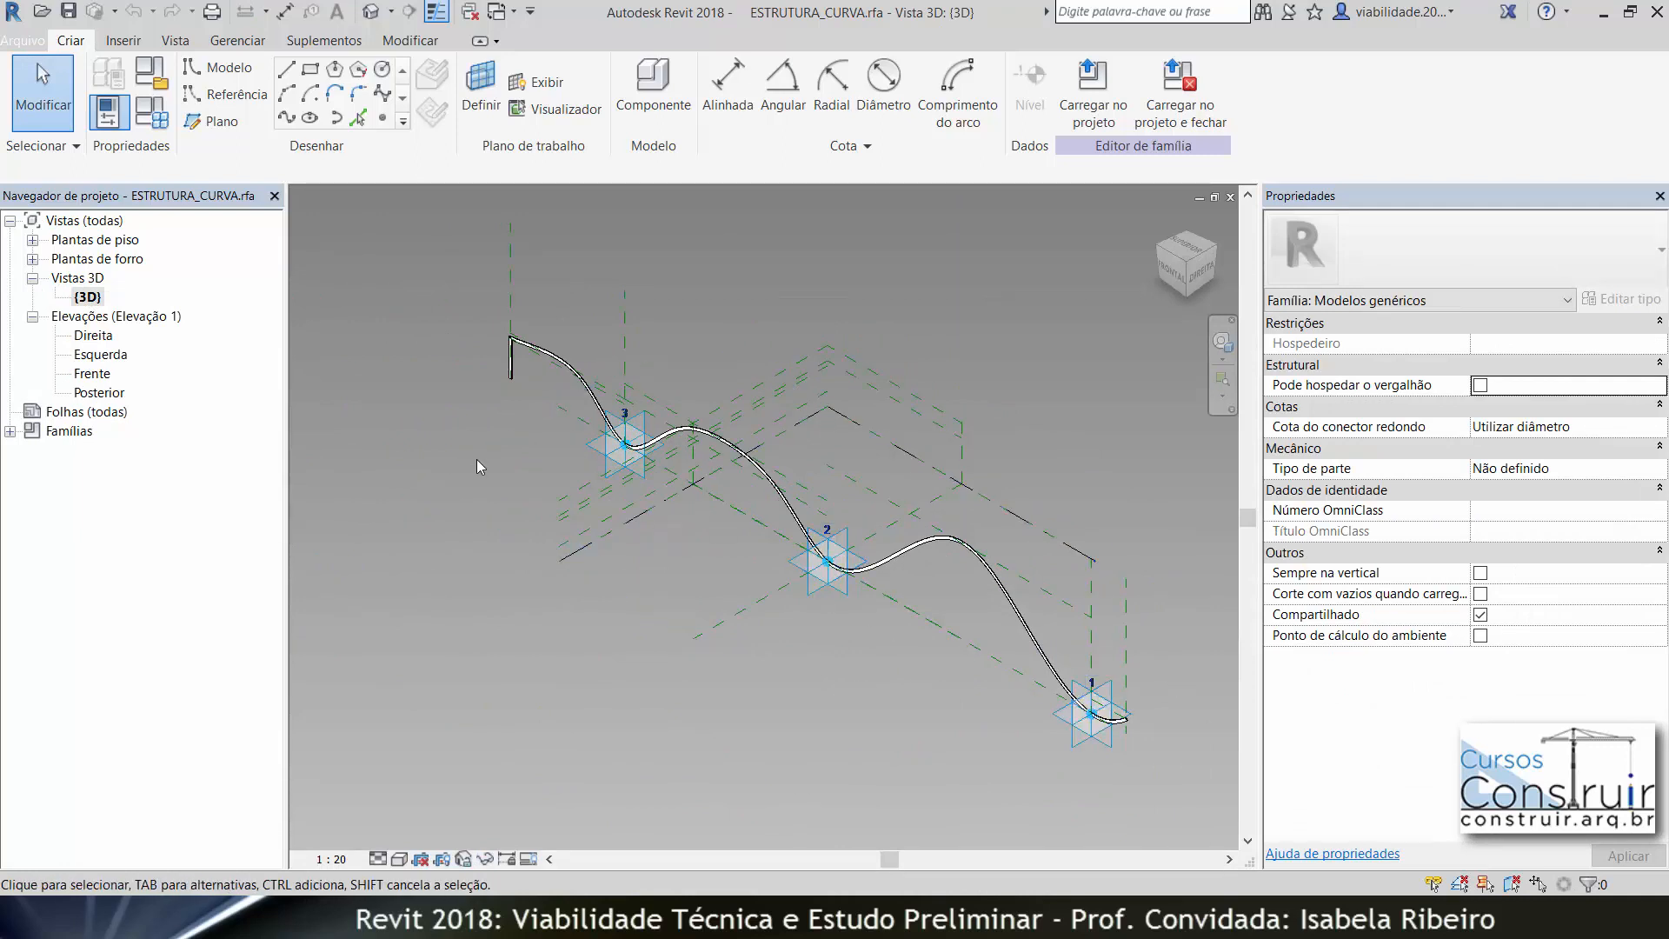
Save a copy of the current family as ESTRUTURA_CURVA_CORTE.rfa.
left_click(17, 48)
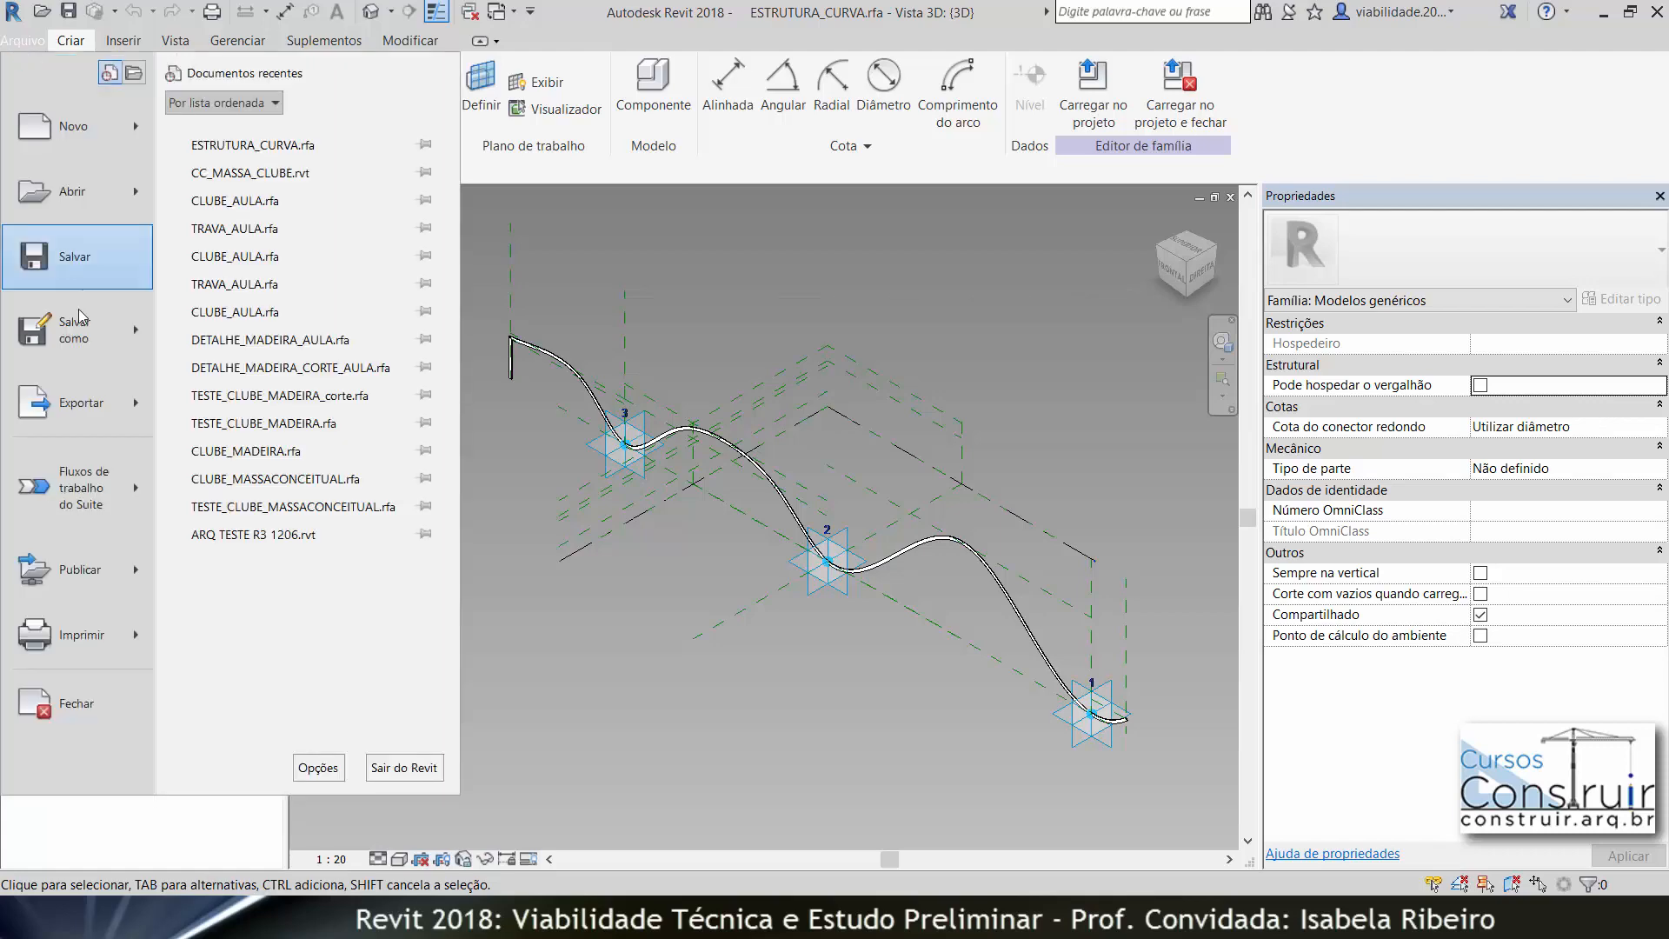
mouse_move(81, 329)
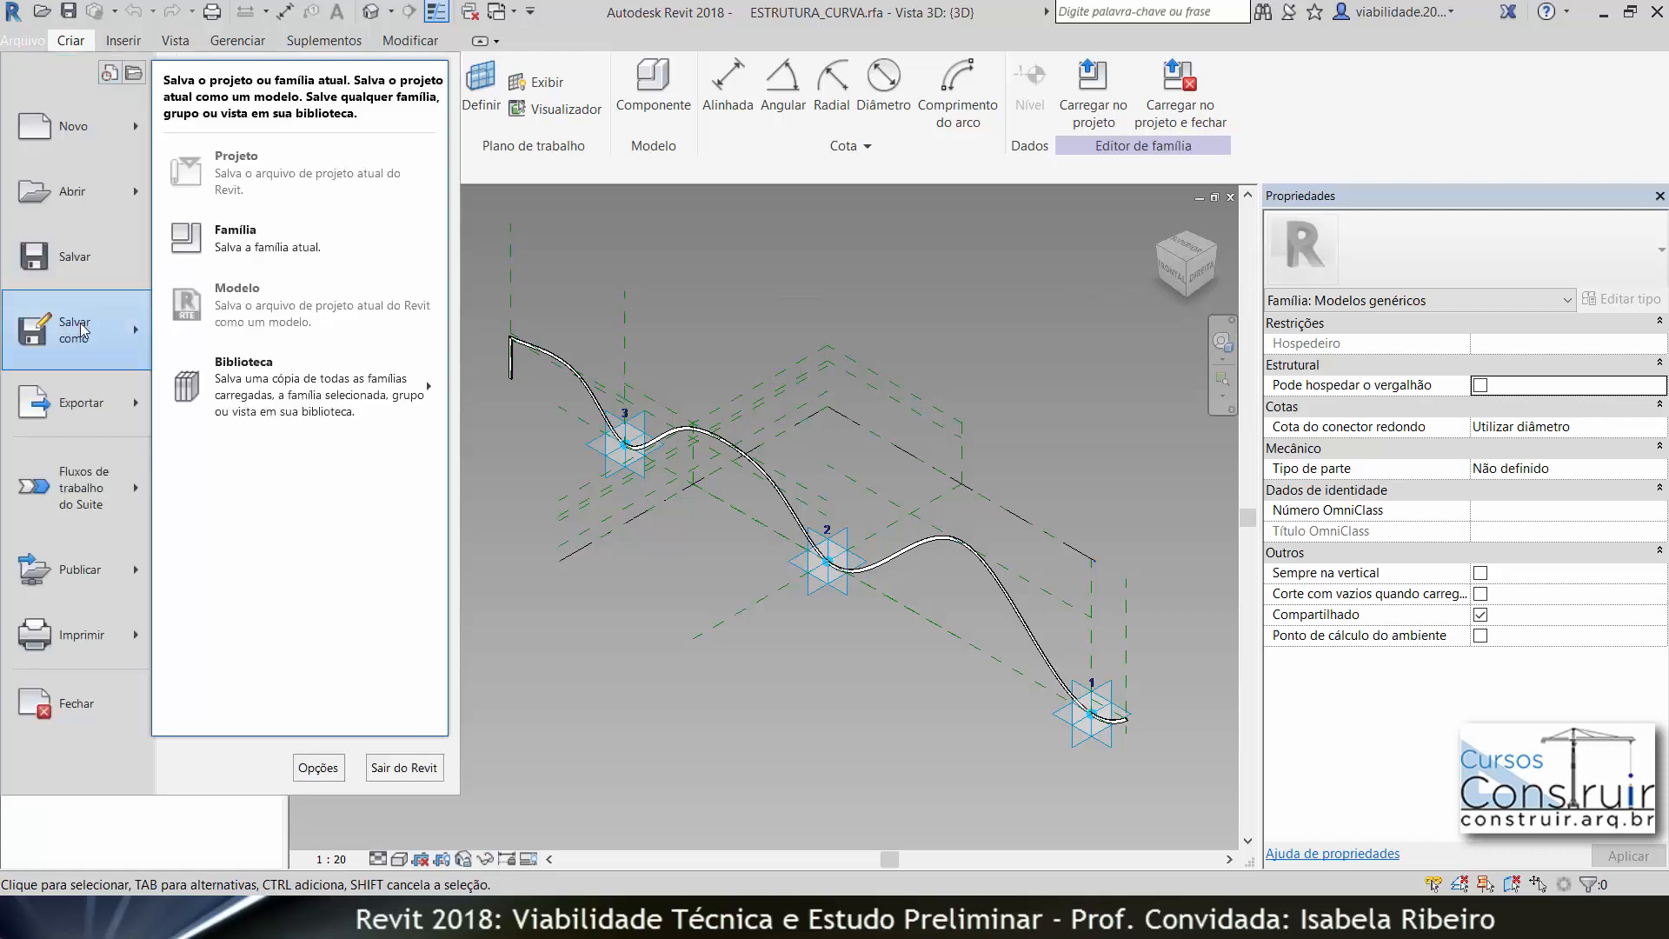
left_click(287, 249)
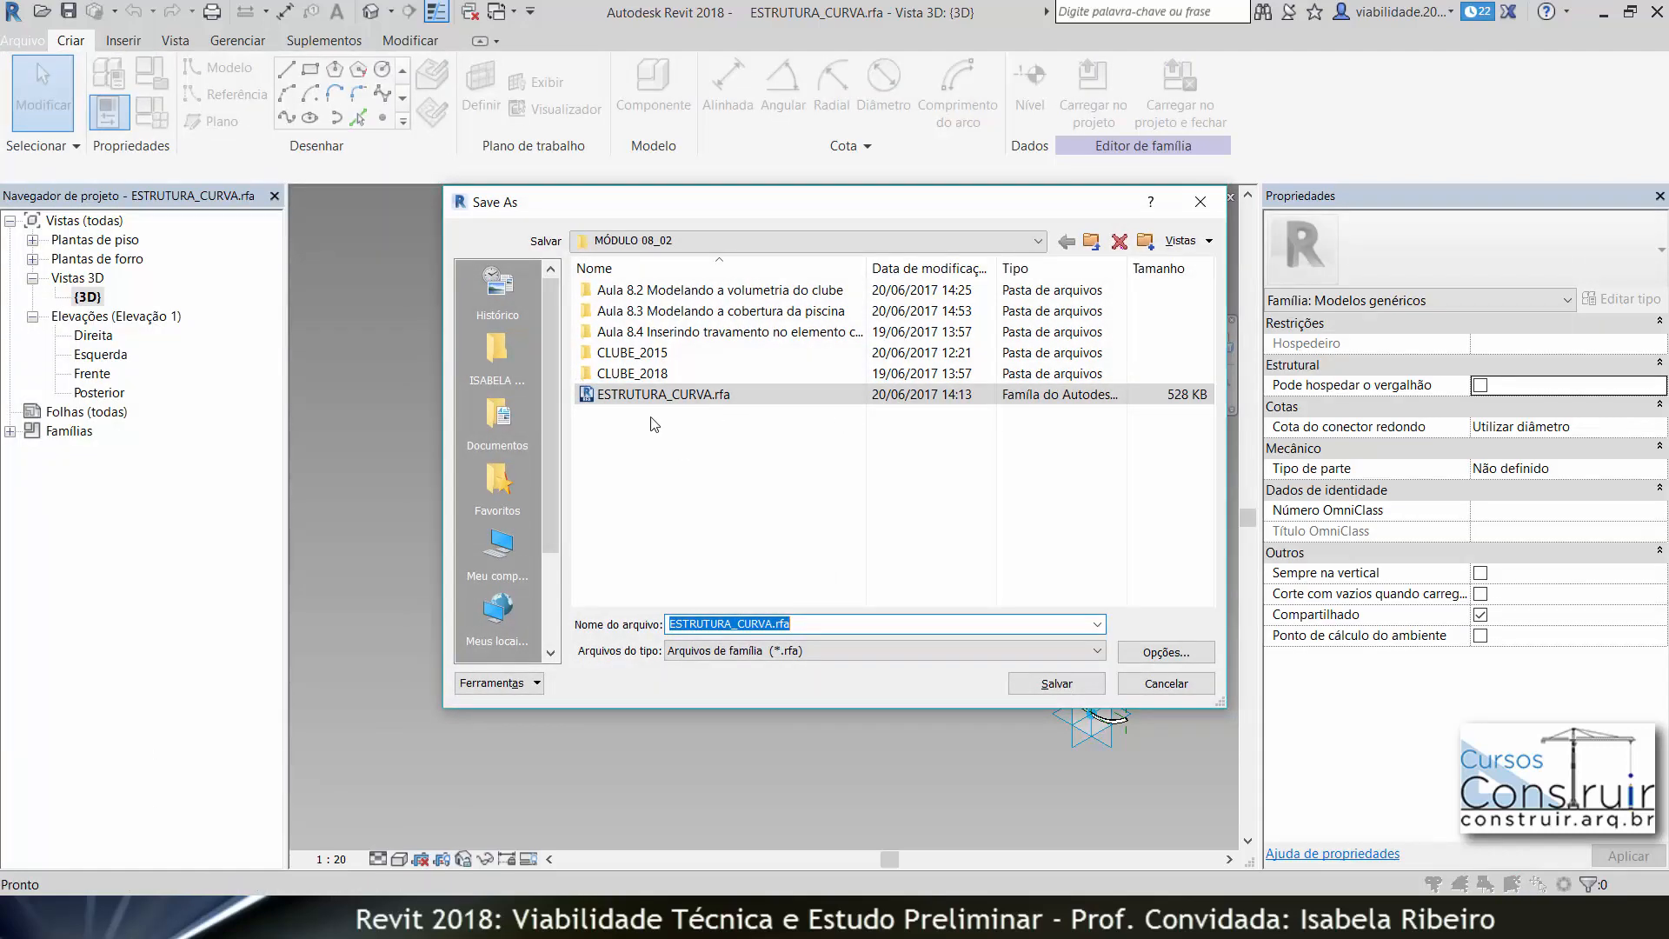
left_click(776, 624)
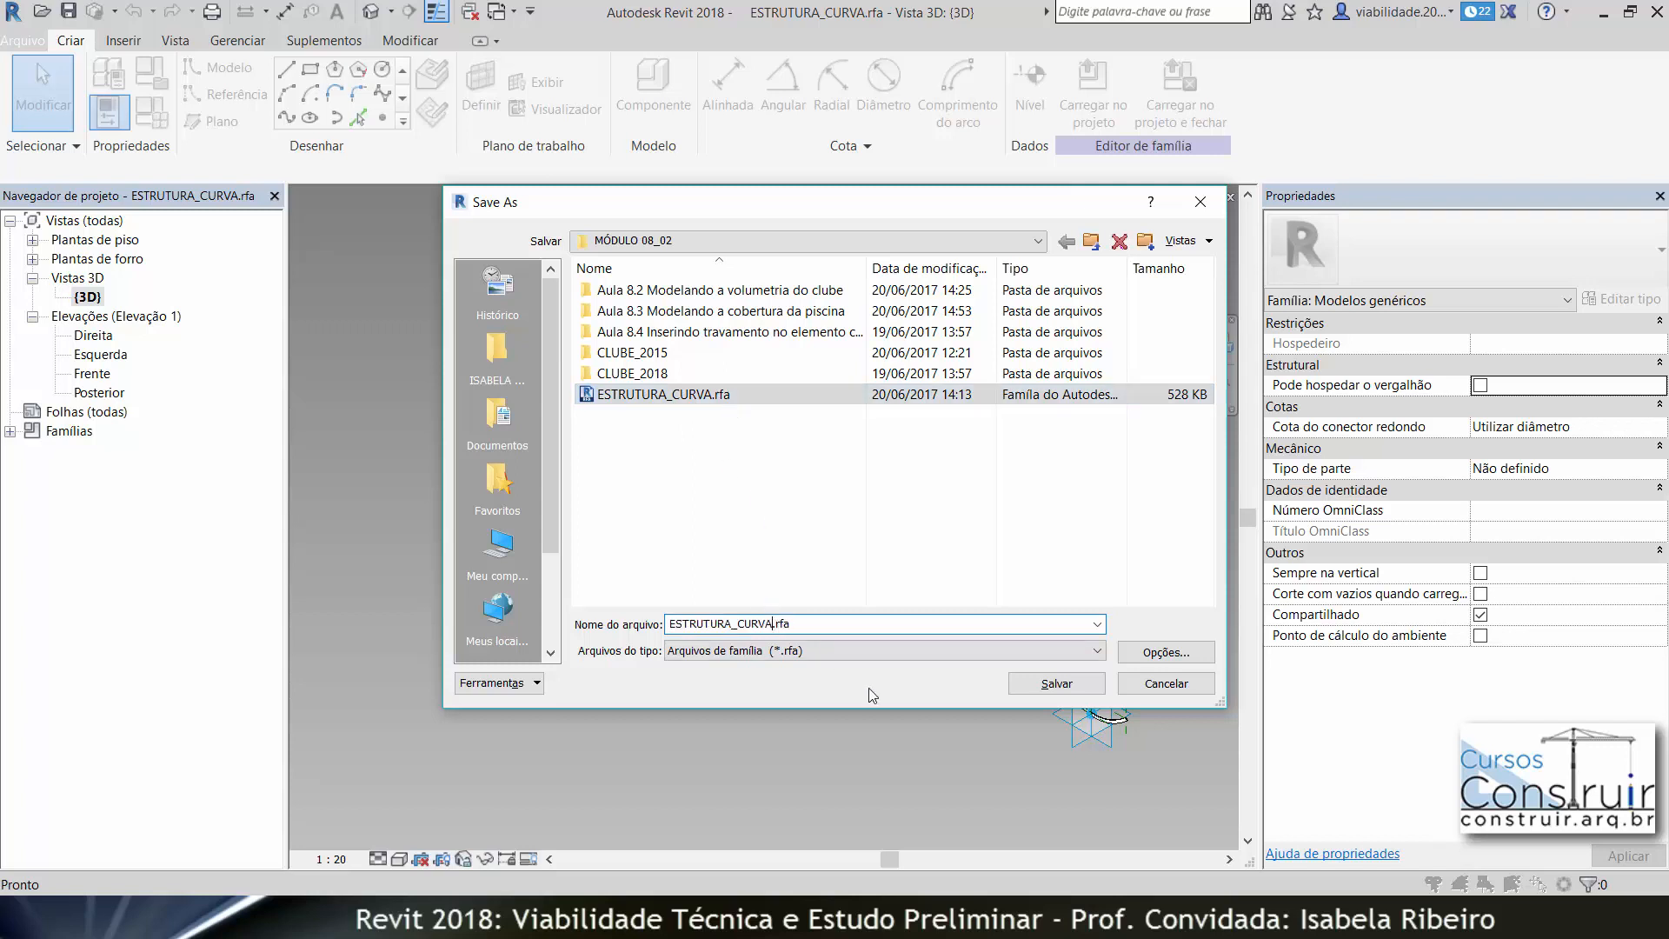
type("_cor")
key("BackSpace")
key("BackSpace")
key("BackSpace")
type("CORTE")
key("Return")
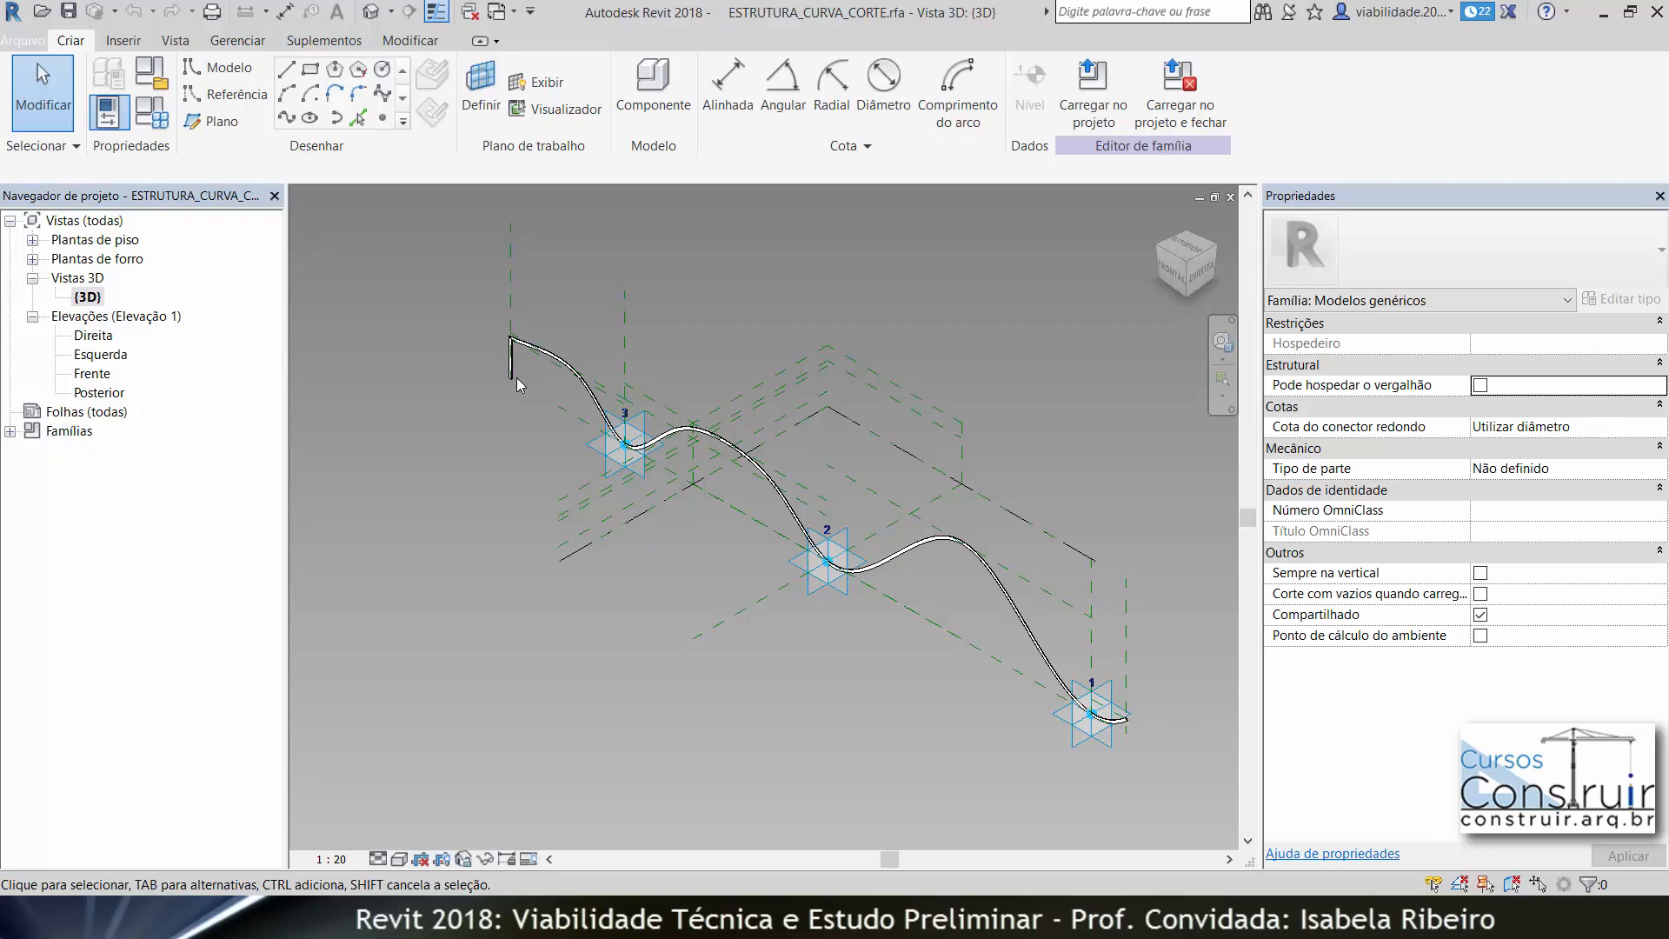
Open the Frente elevation and temporarily hide the levels category.
double_click(93, 374)
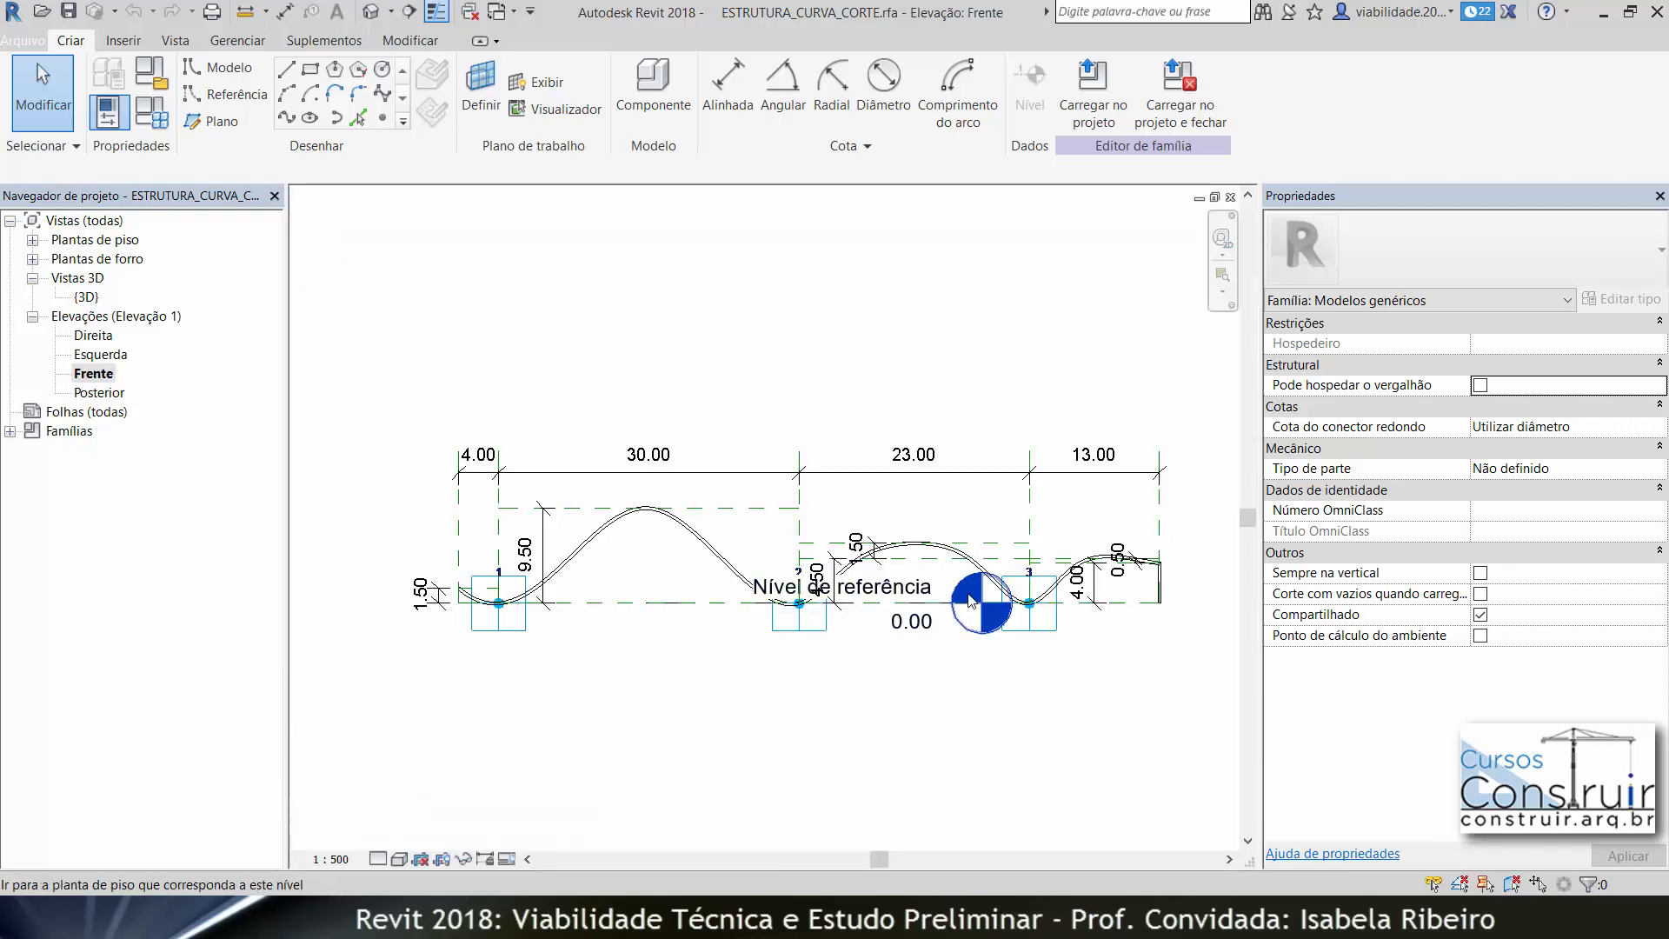
left_click(905, 604)
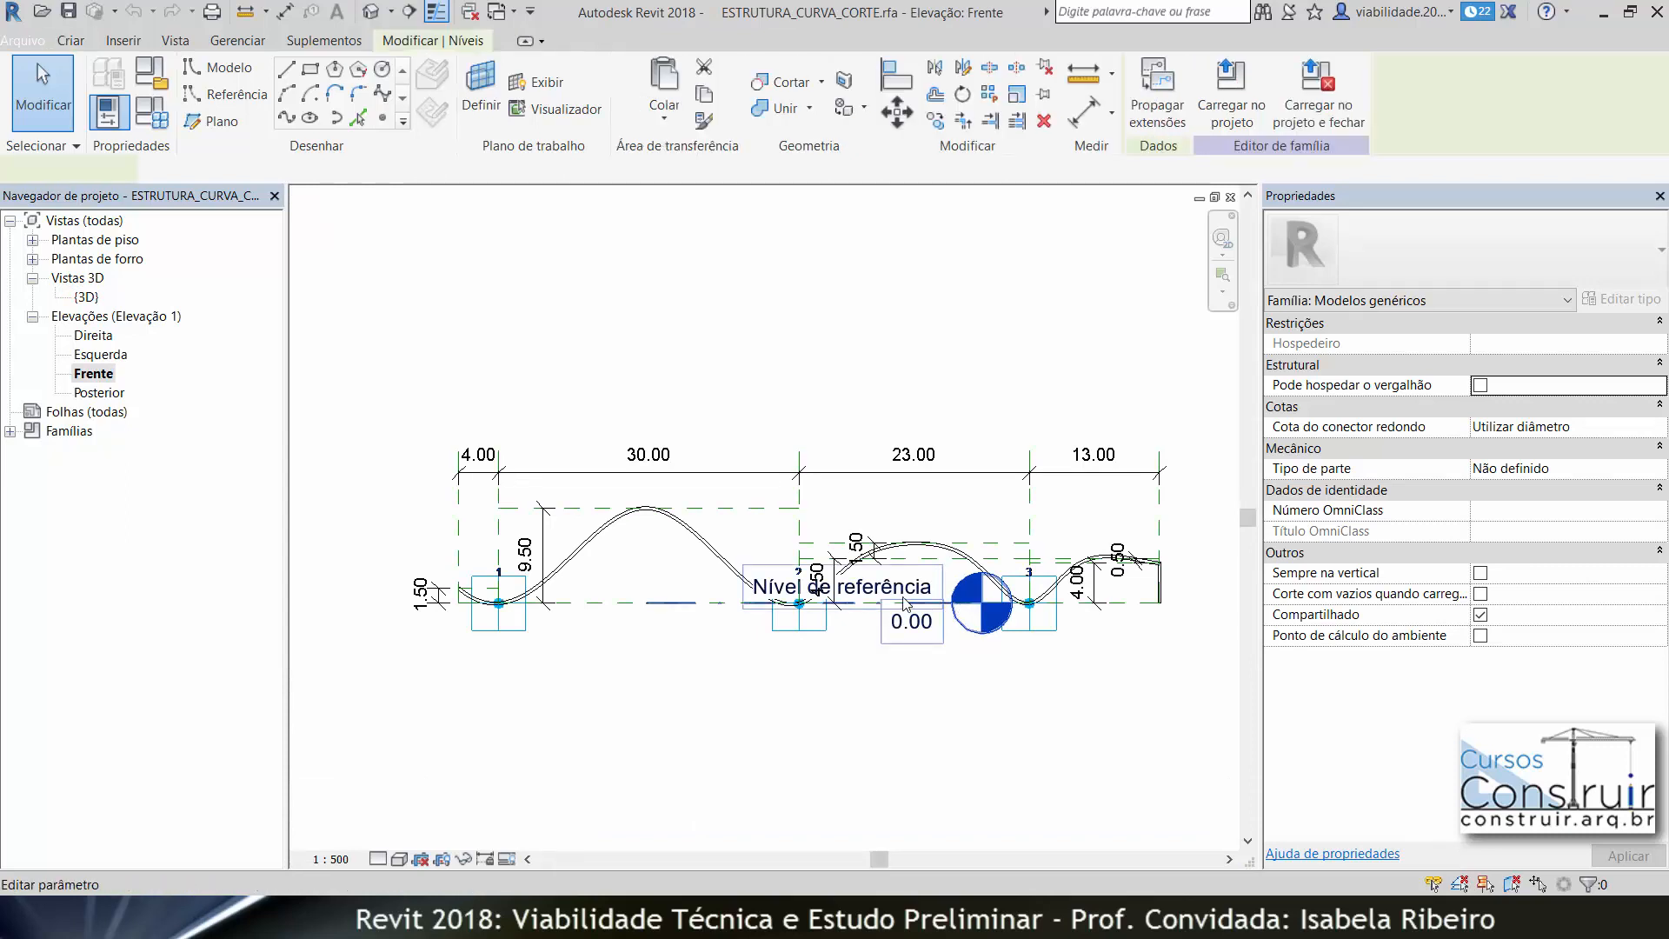
key("c")
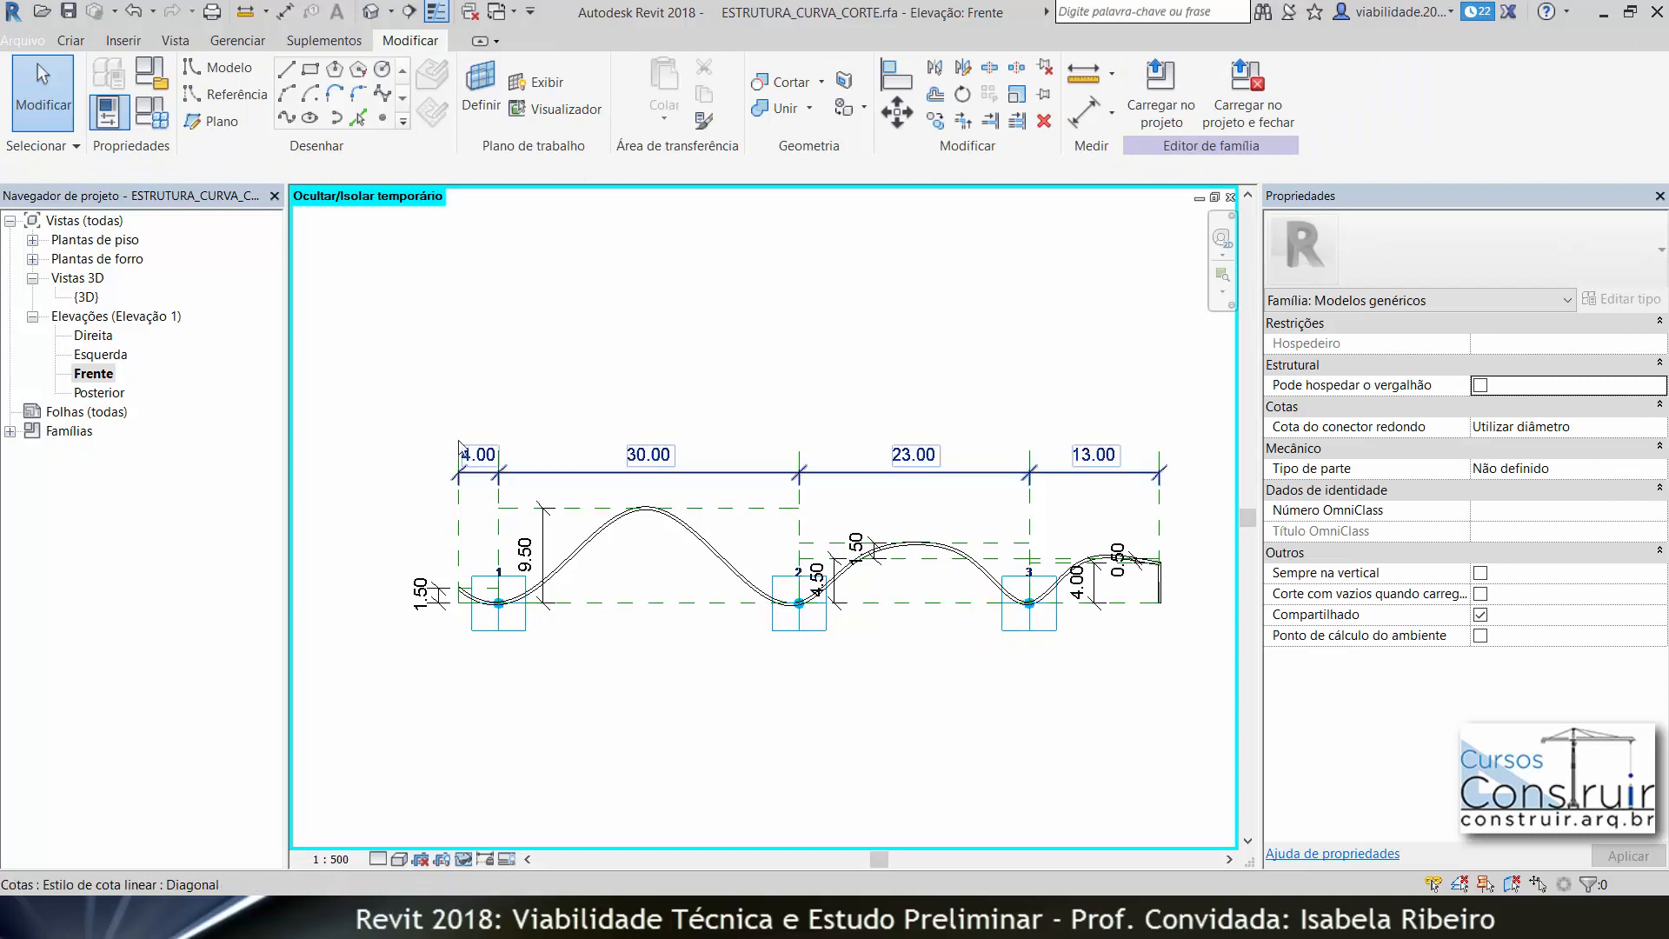
Filter a selection of the whole elevation down to Cotas and temporarily hide that category.
left_click_drag(354, 361, 1151, 713)
left_click(1216, 87)
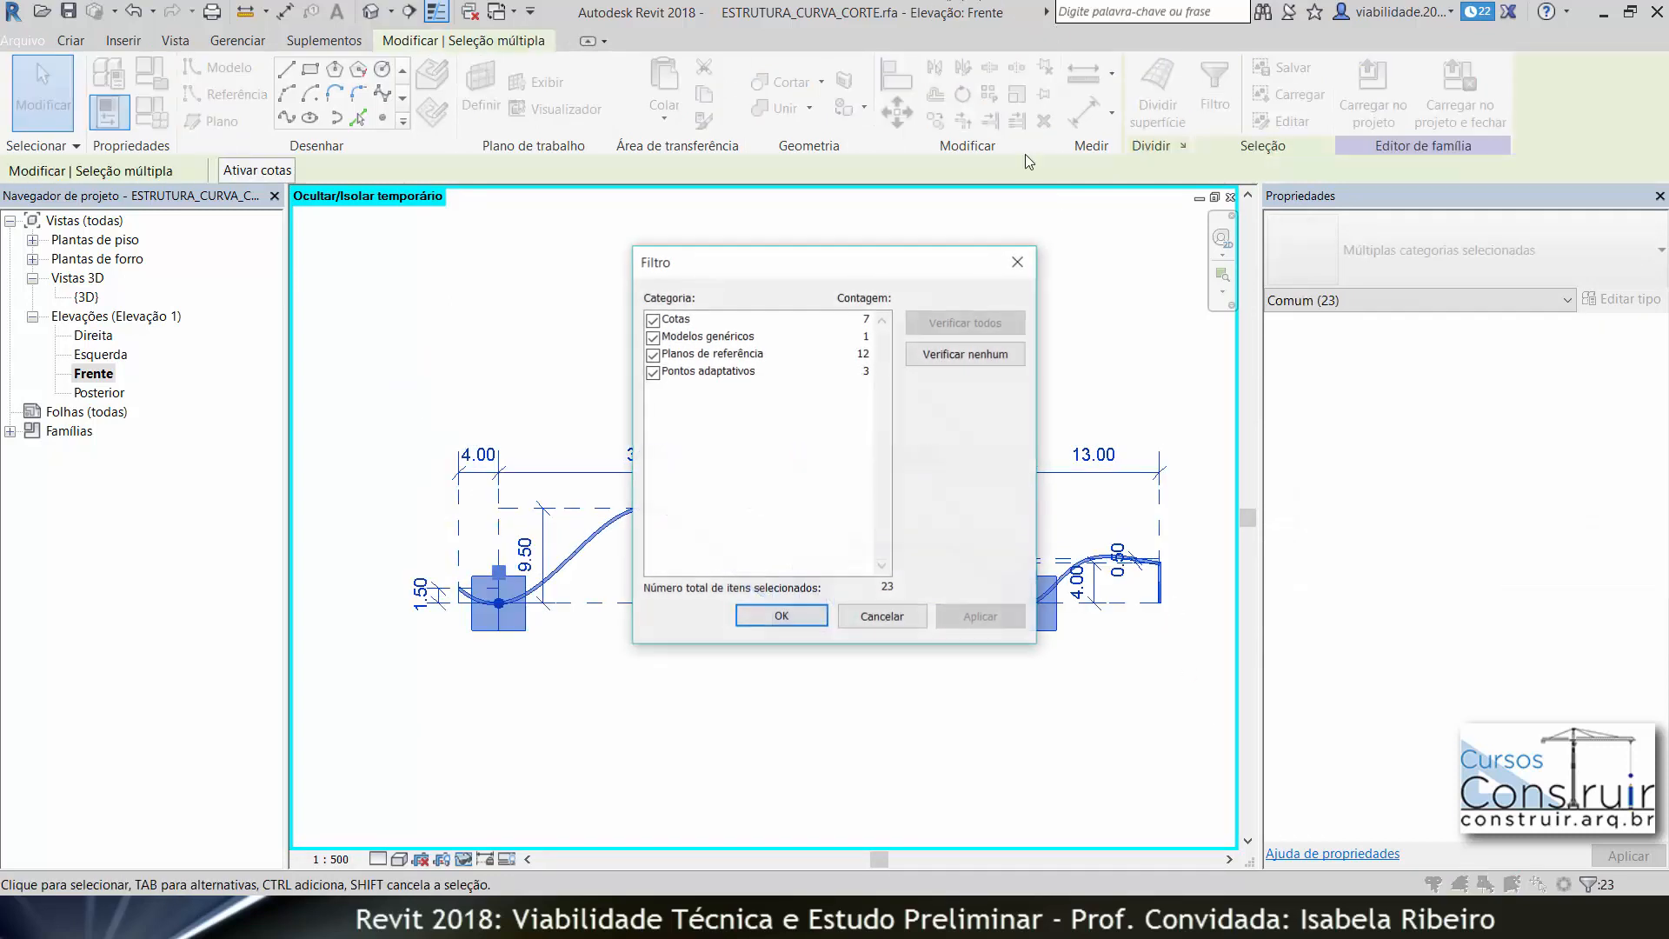
left_click(952, 355)
left_click(667, 318)
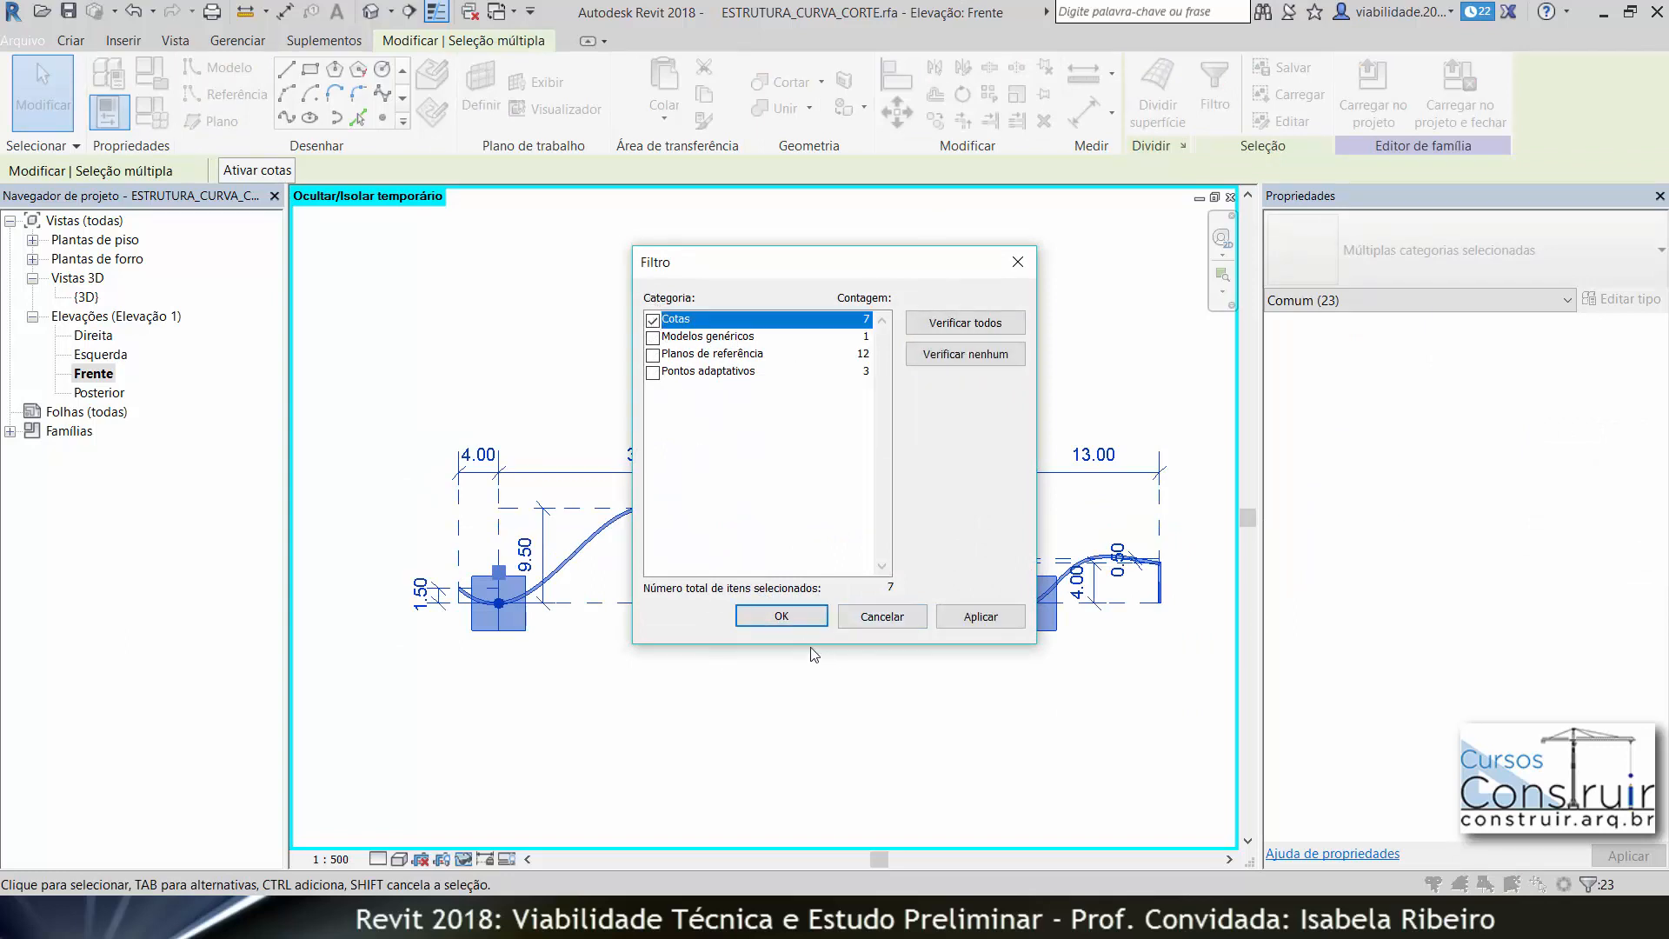
left_click(804, 619)
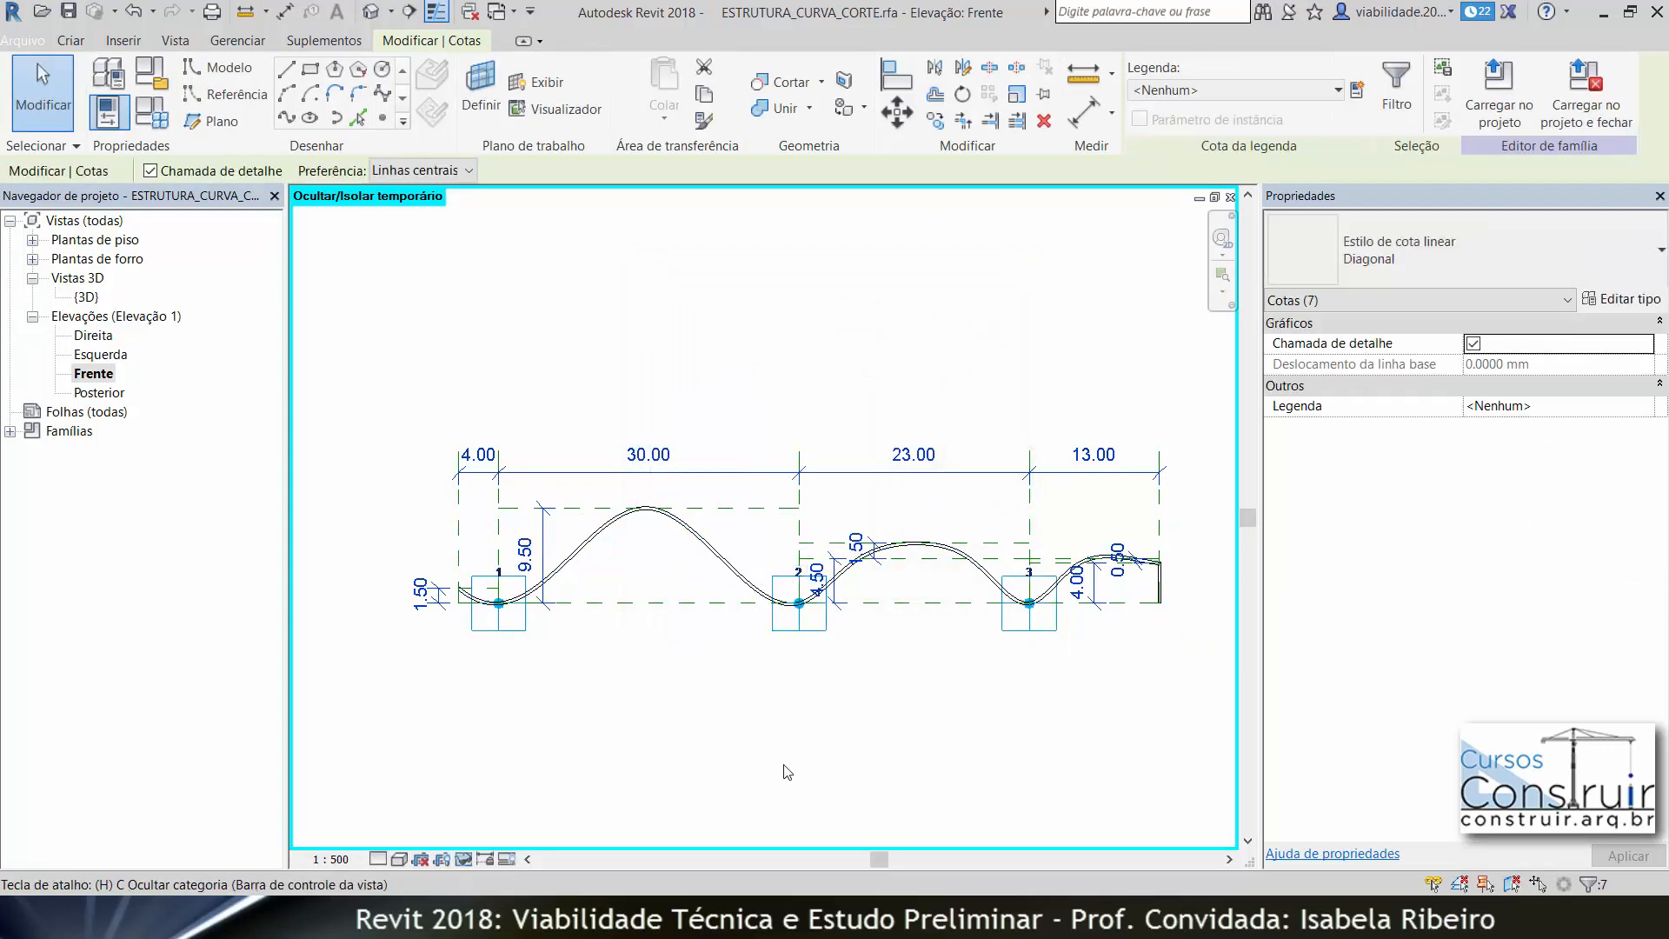
key("Delete")
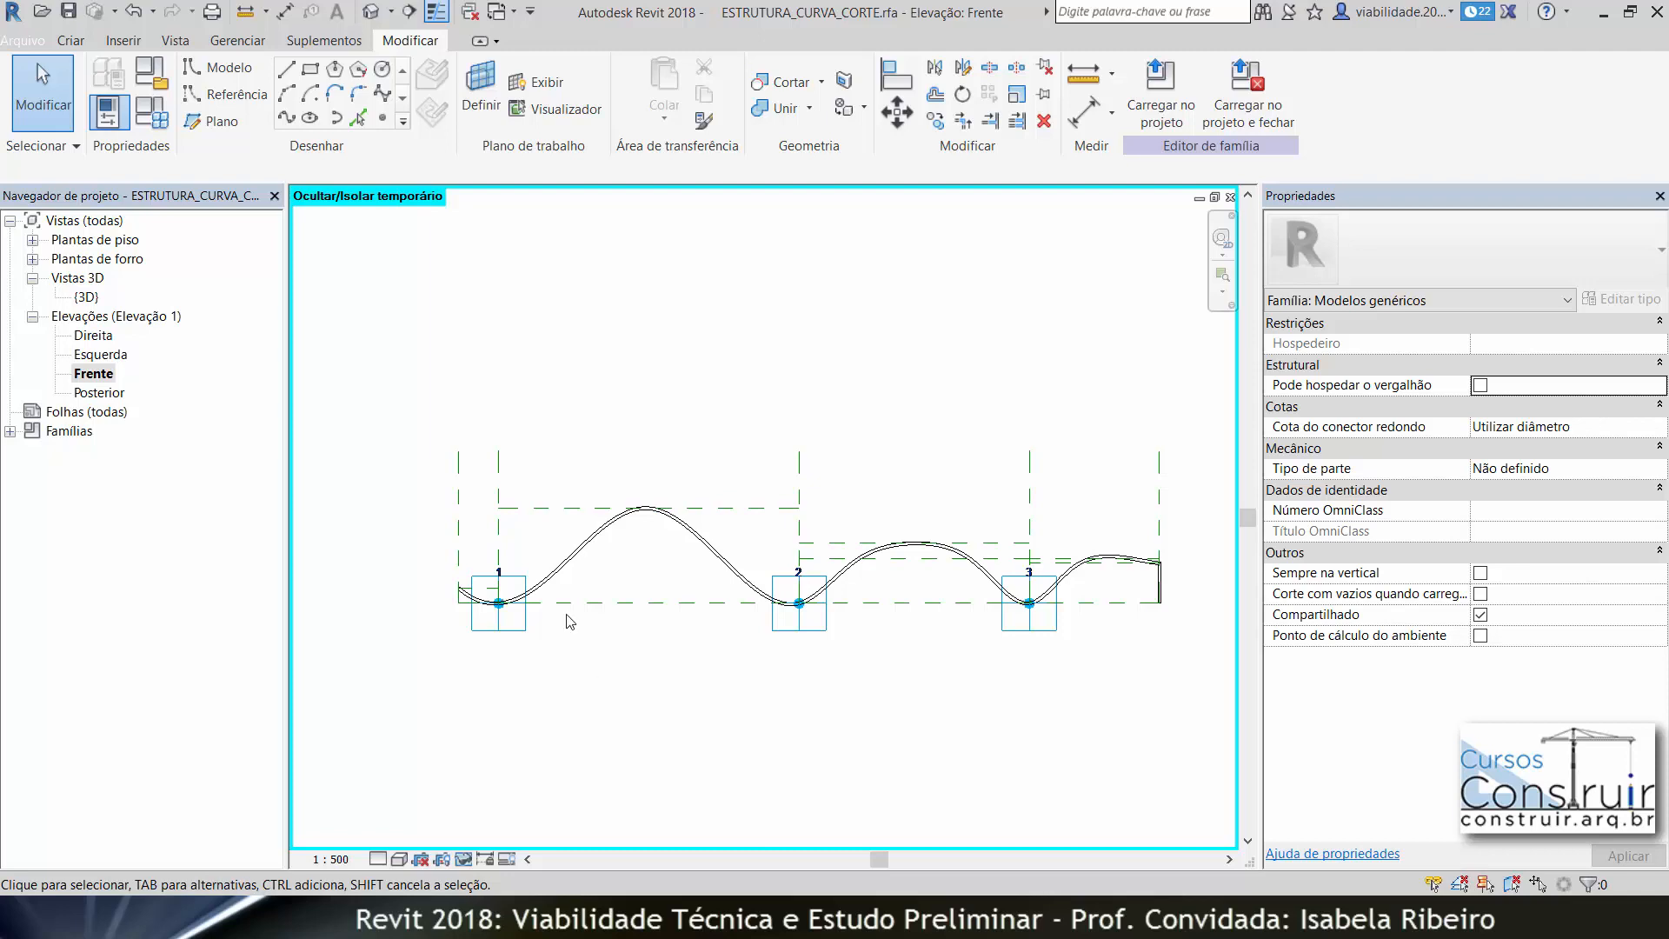
Create a model line by picking the horizontal base reference plane with an upward offset of 3.
left_click(292, 72)
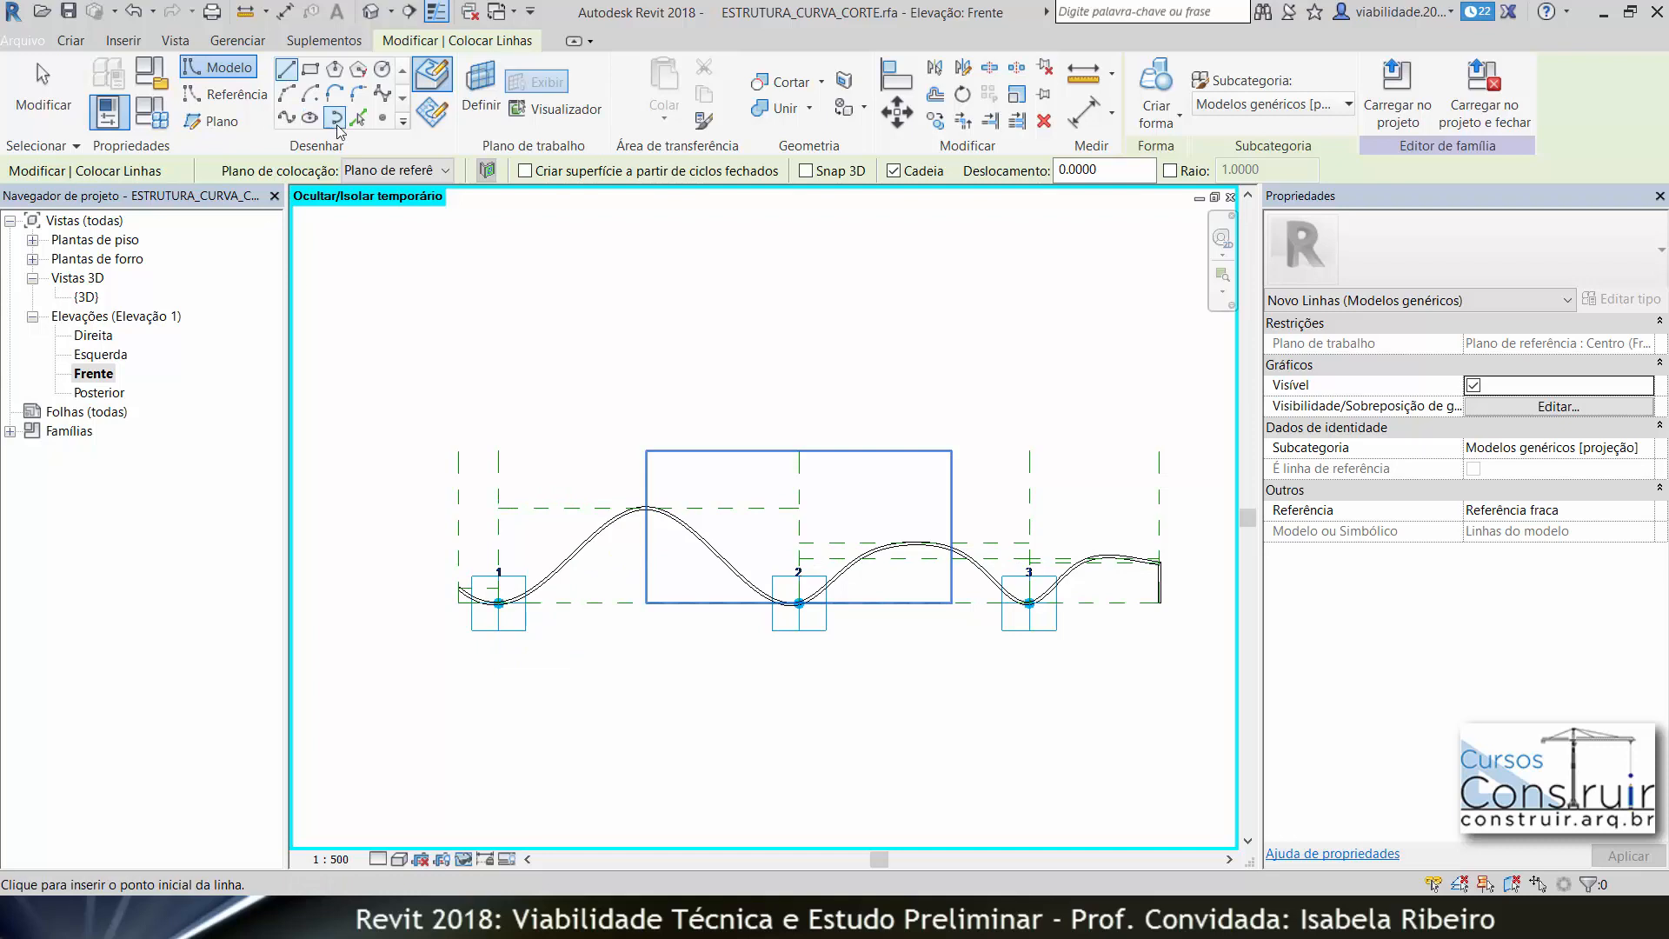
left_click(360, 119)
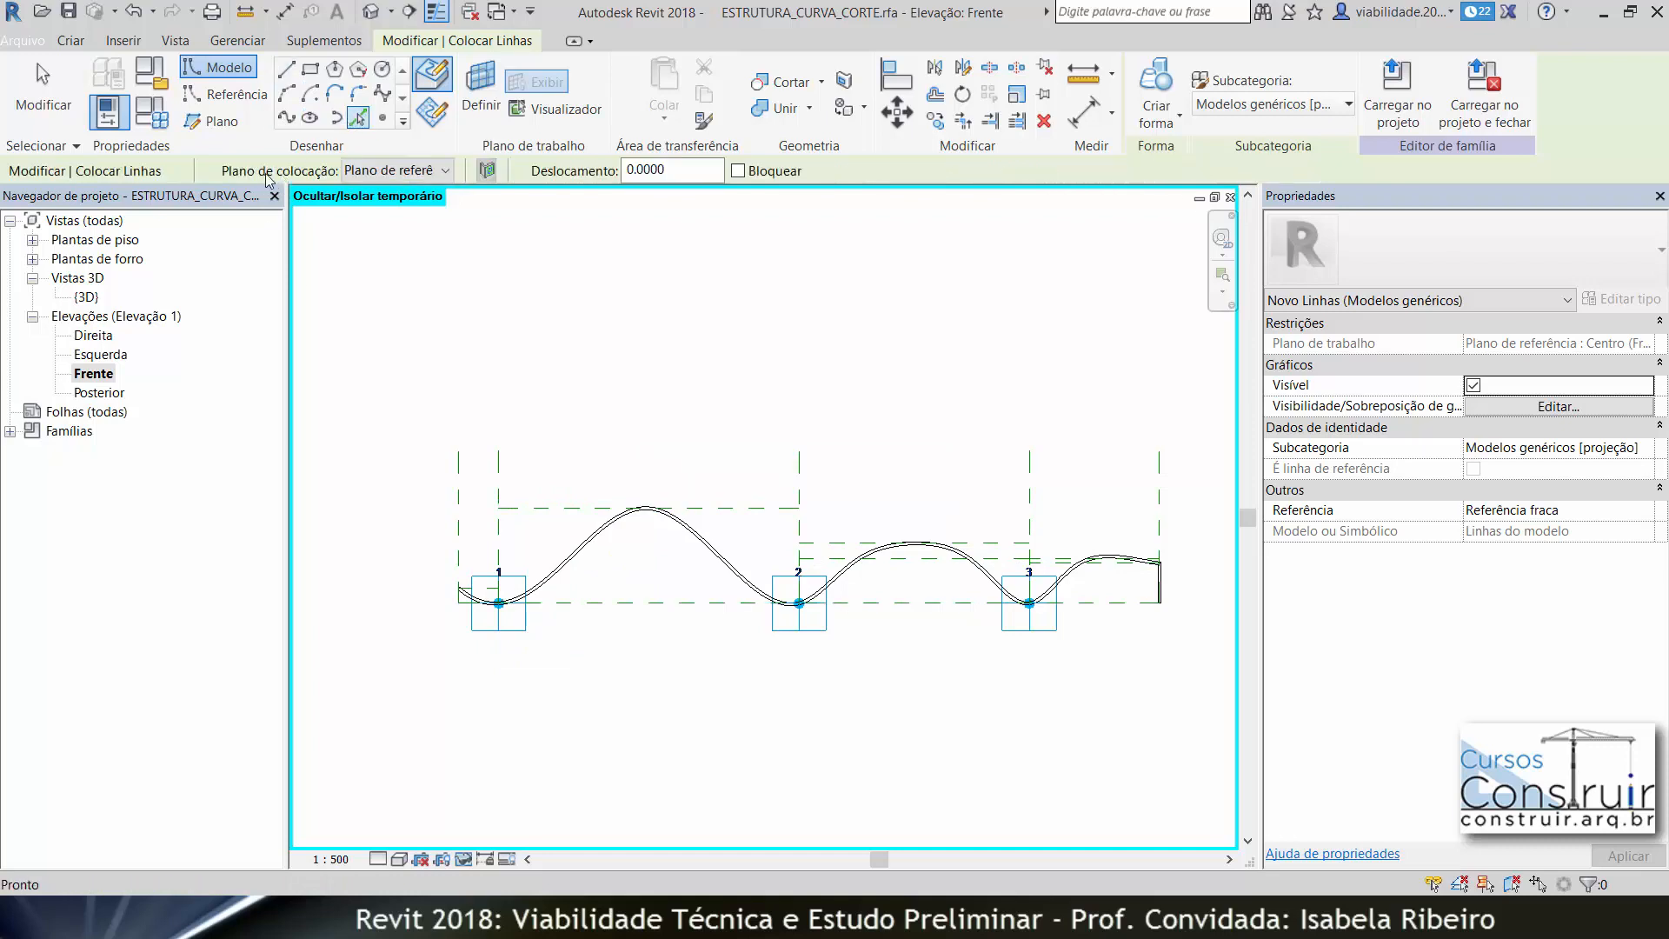
left_click(647, 170)
type("3")
left_click(598, 606)
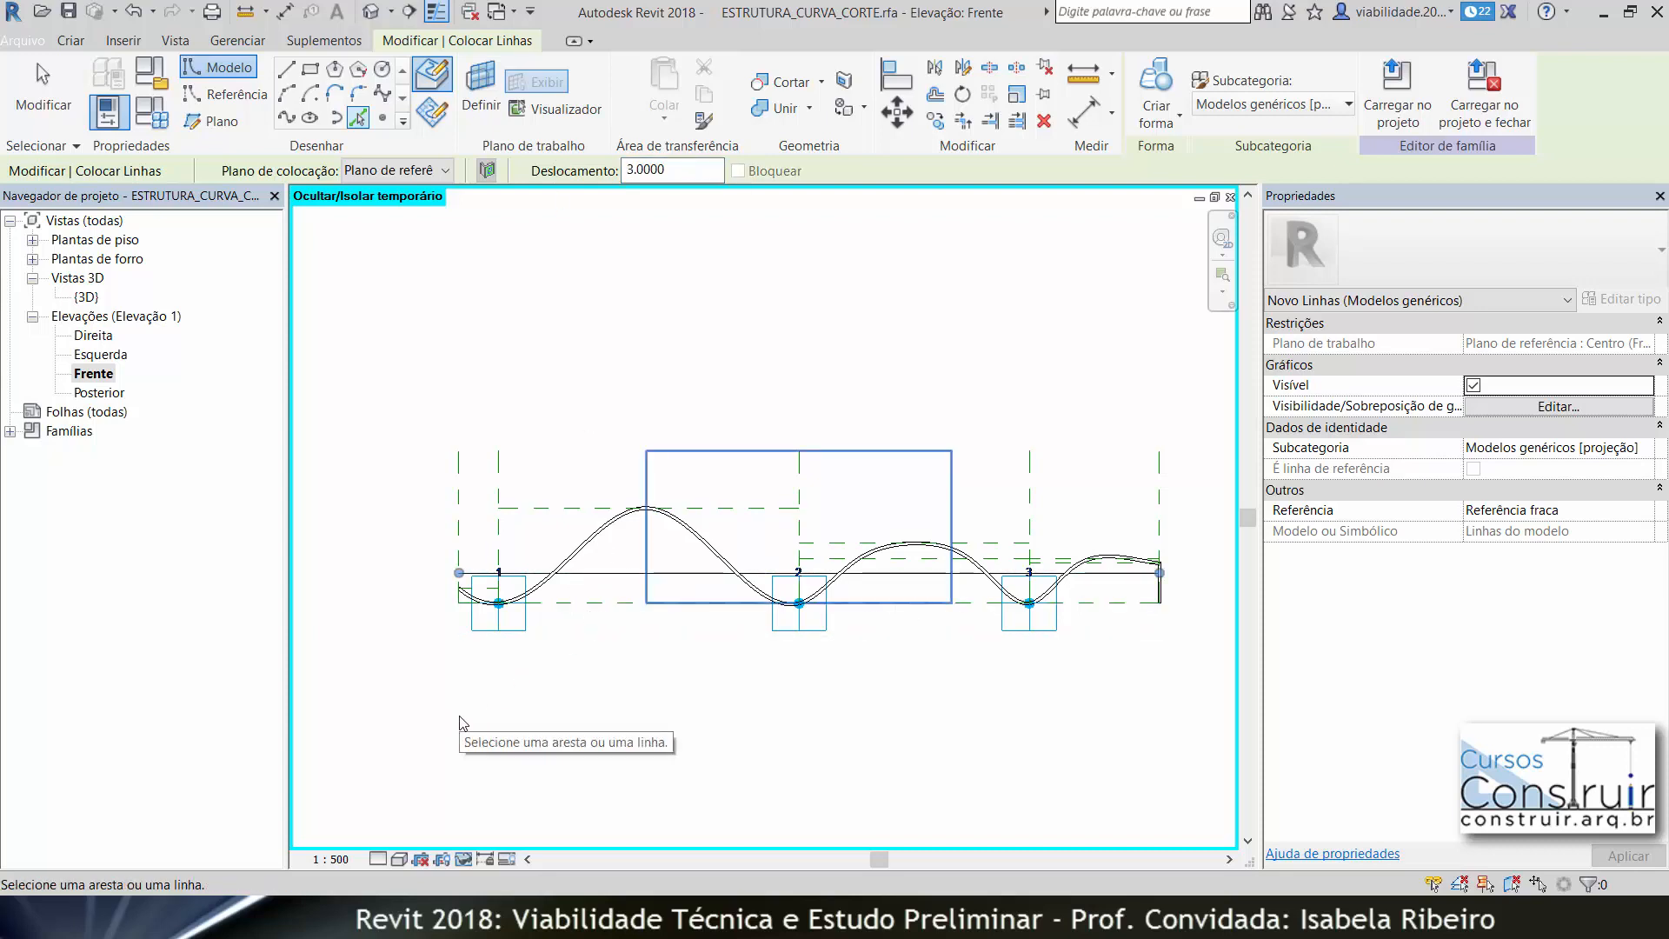
key("Escape")
key("Escape")
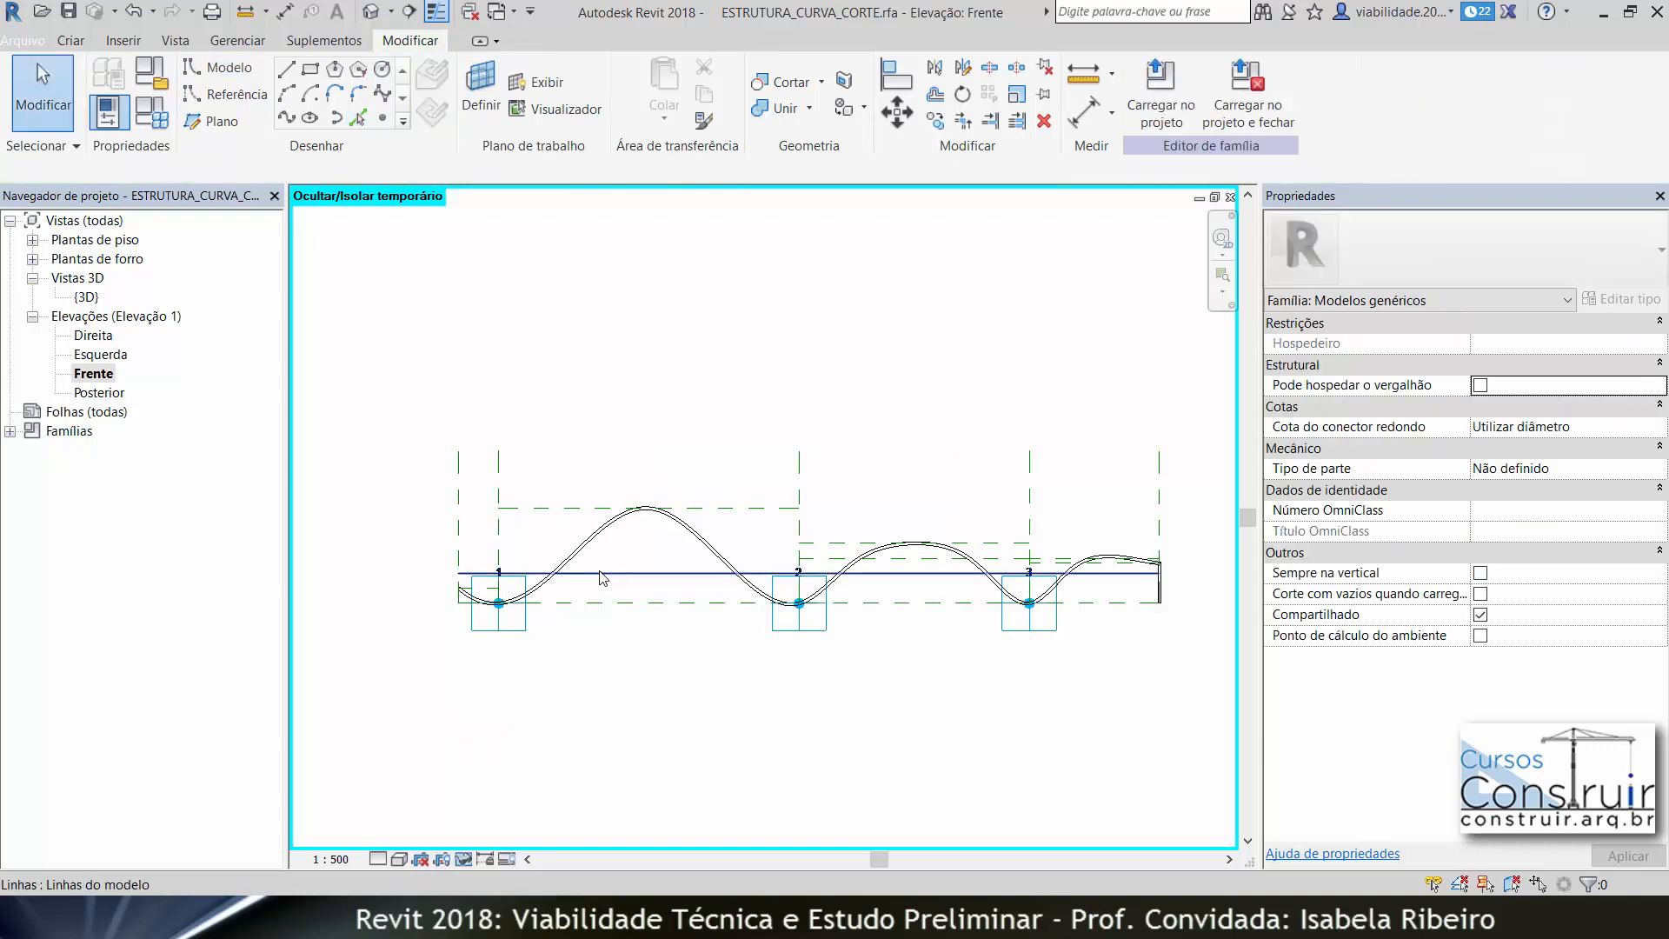
Stretch the offset line's end near point 1 outward past the outer reference plane, to a total length of about 73.7.
left_click(603, 578)
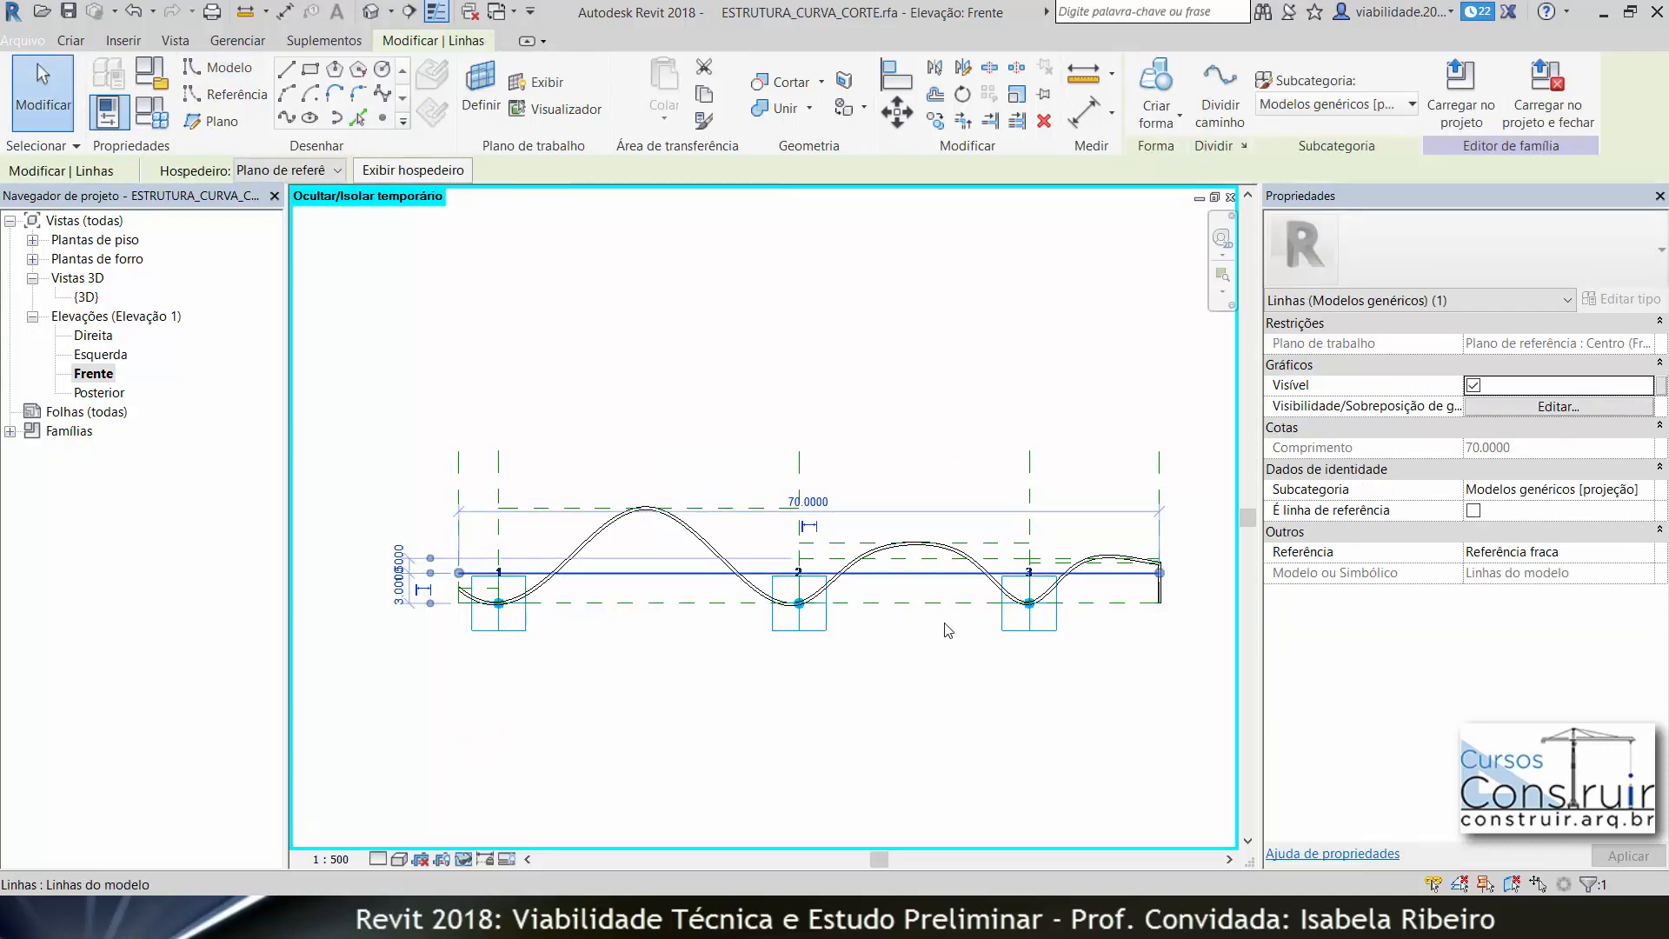
left_click(563, 679)
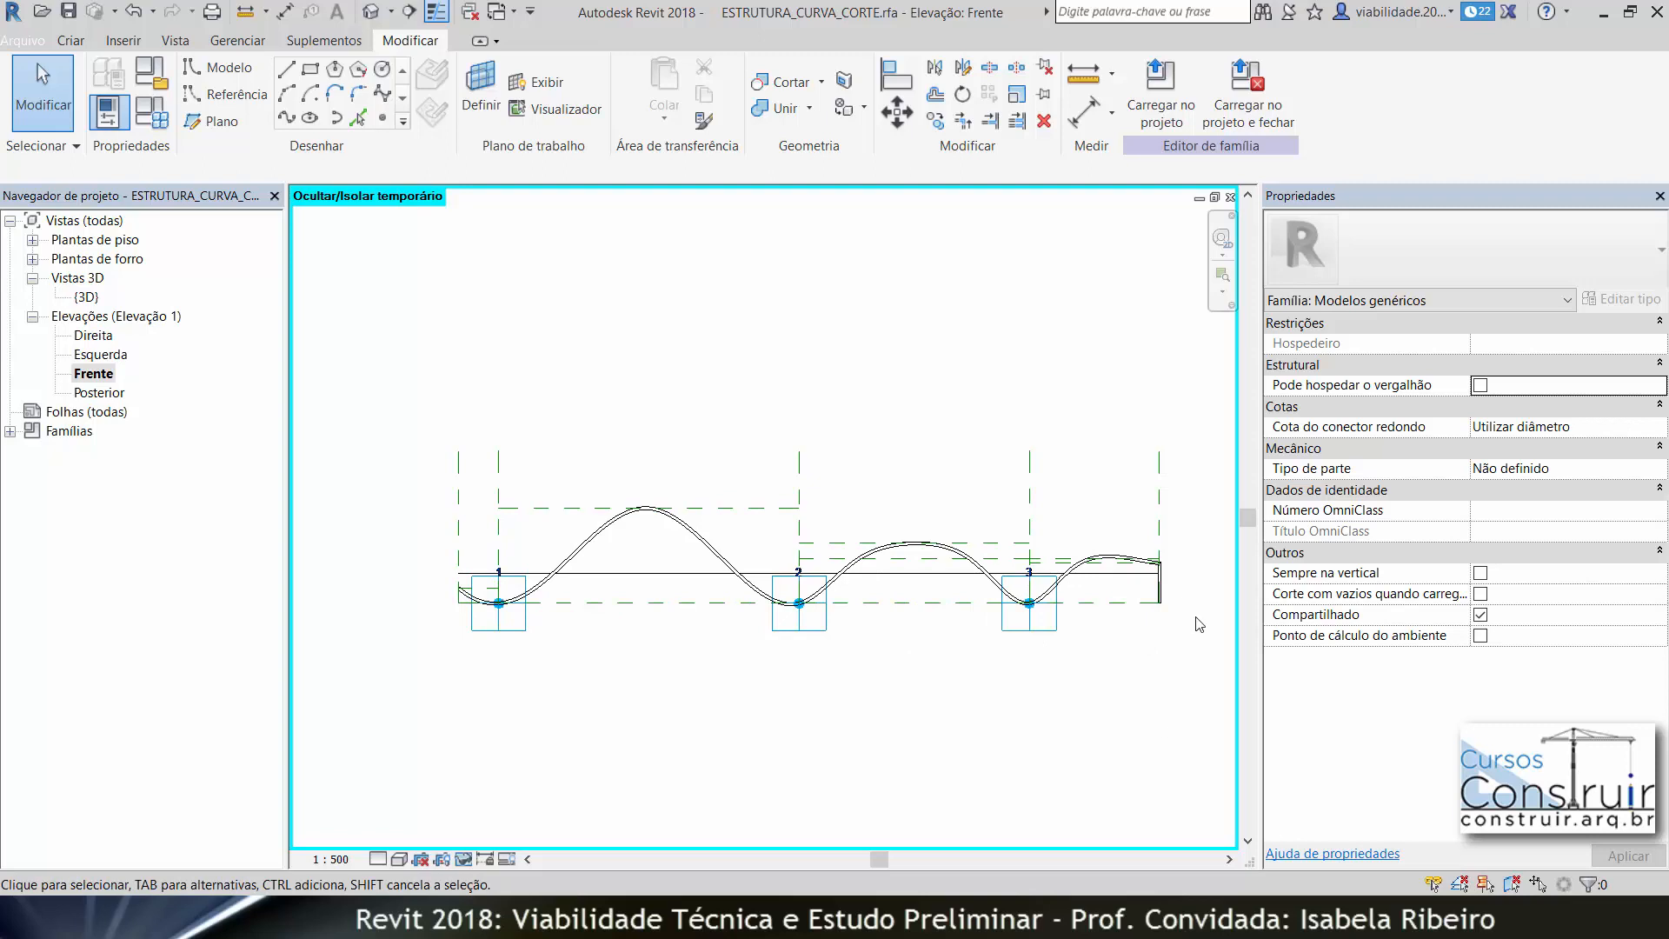
scroll(467, 591, "up", 3)
left_click(459, 573)
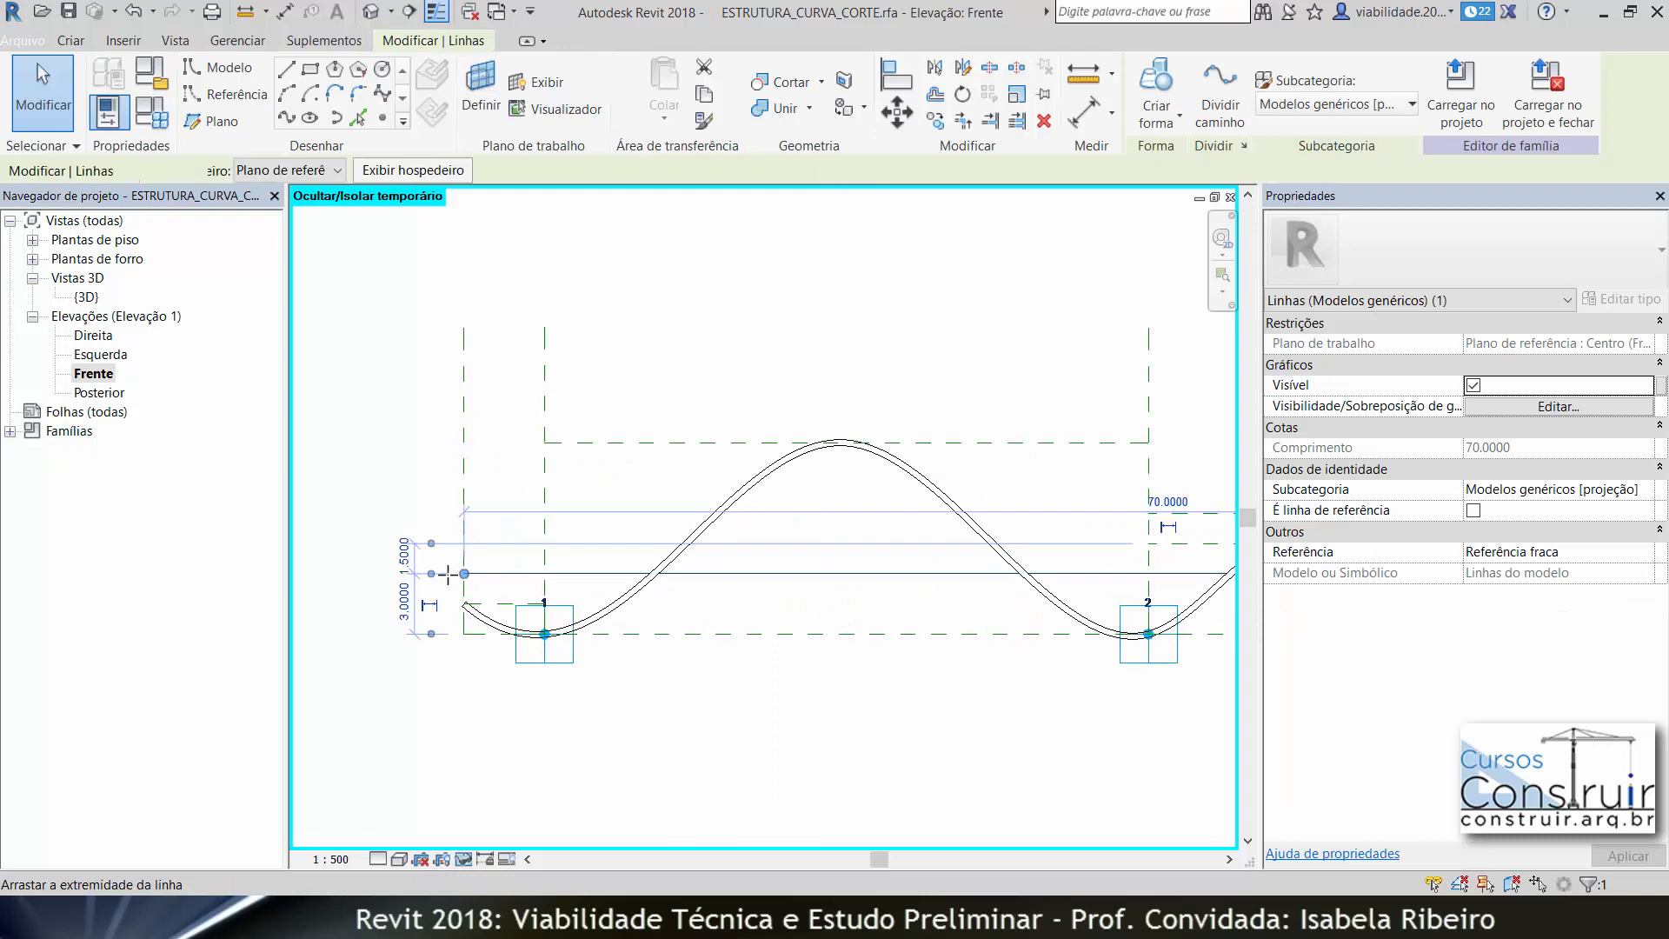
left_click_drag(447, 574, 389, 573)
key("Escape")
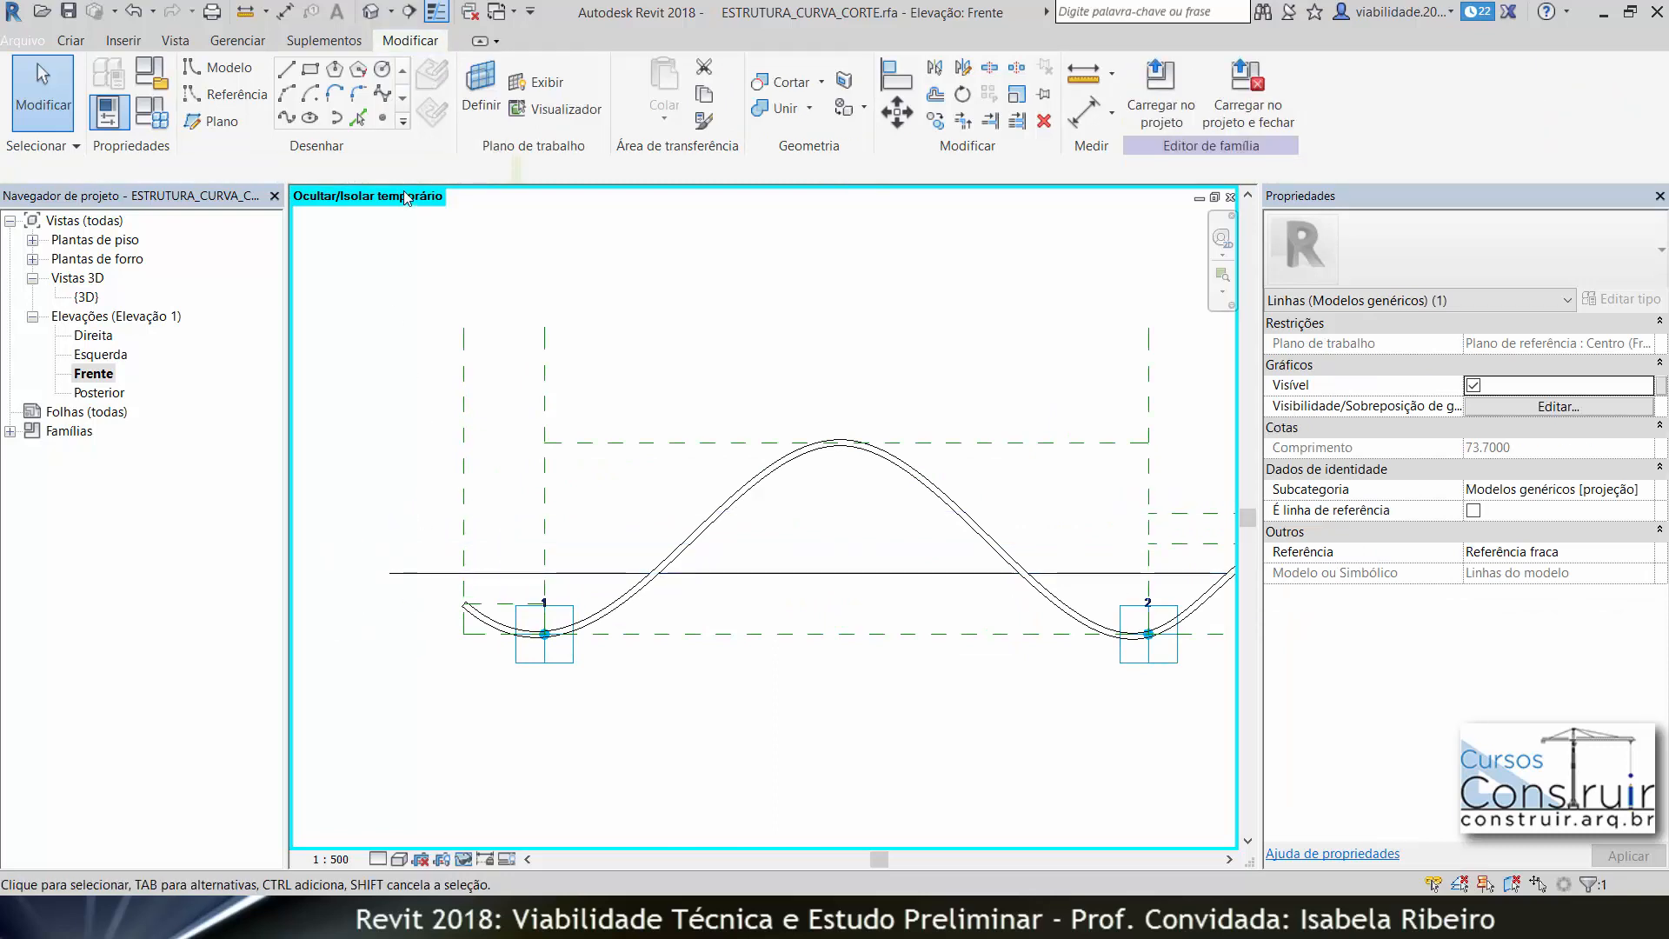
Draw chained model lines from the stretched end, about 5.8 downward and about 75 horizontally beneath the curved structure.
key("l")
key("i")
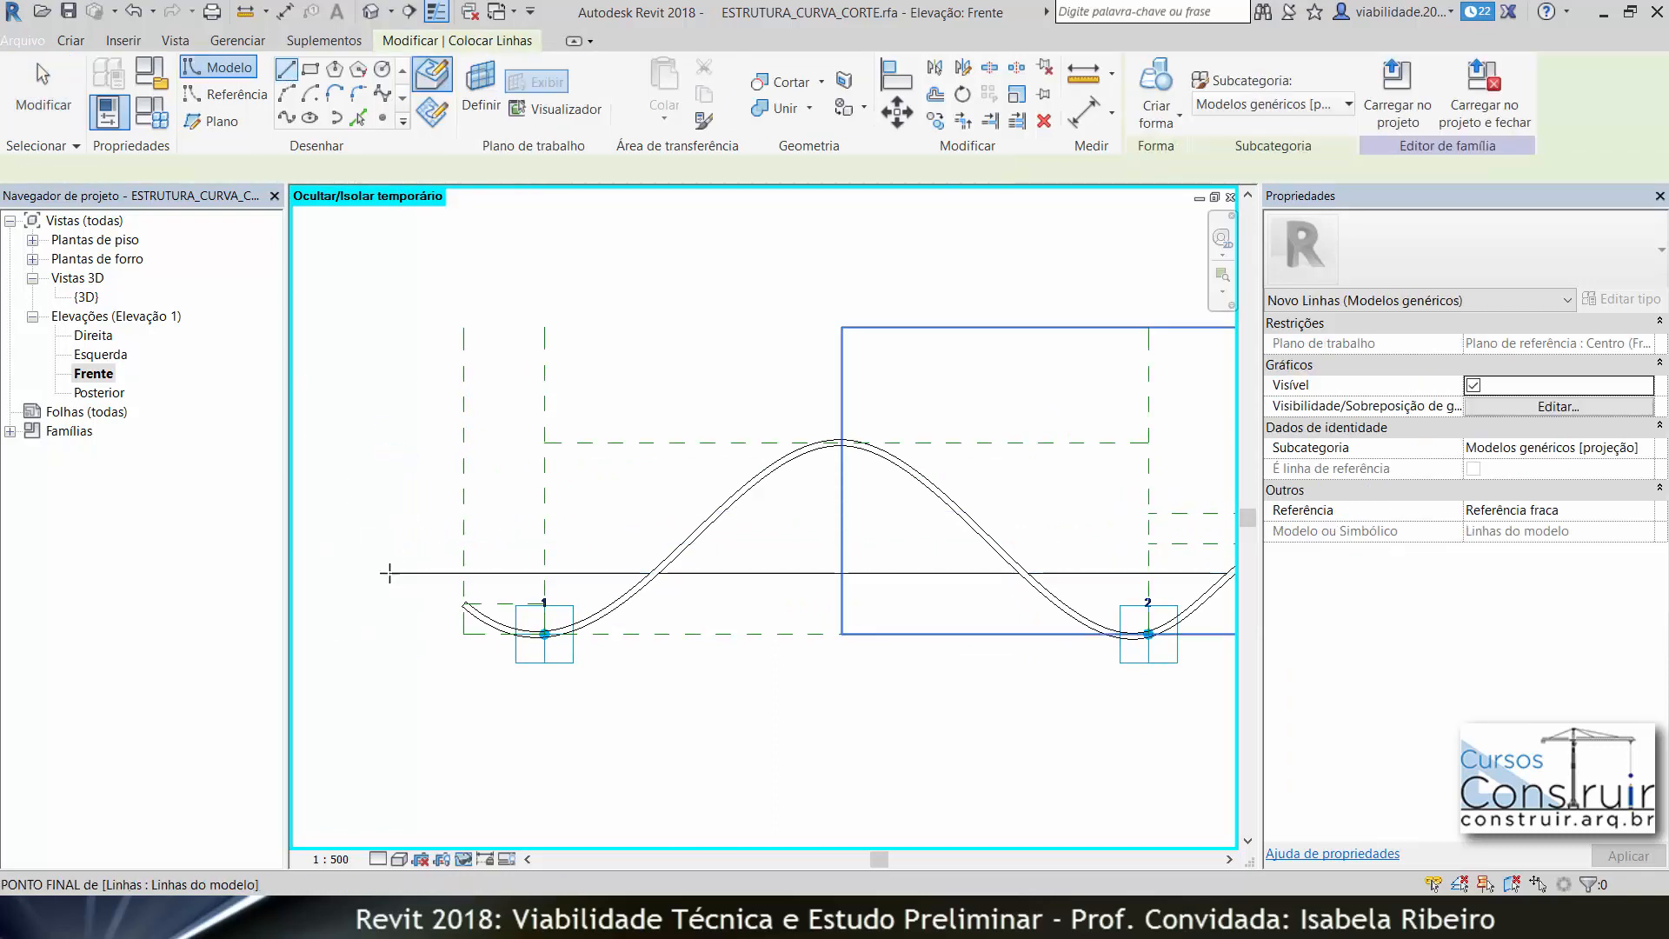
left_click(389, 574)
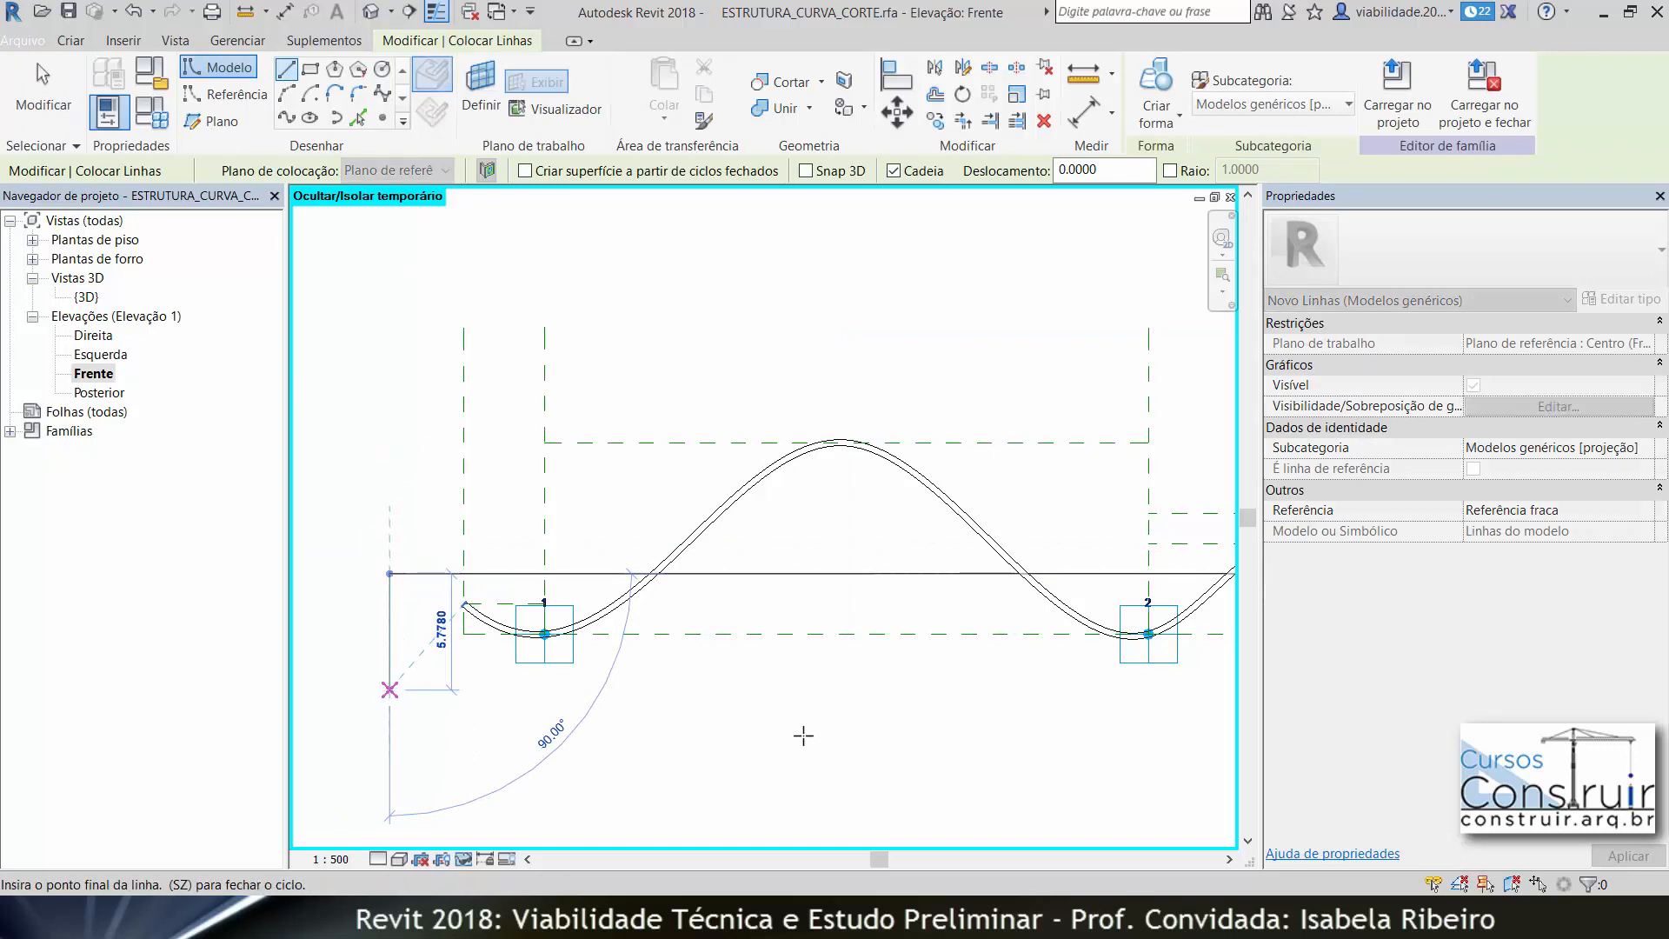
scroll(896, 708, "down", 1)
middle_click_drag(901, 713, 200, 705)
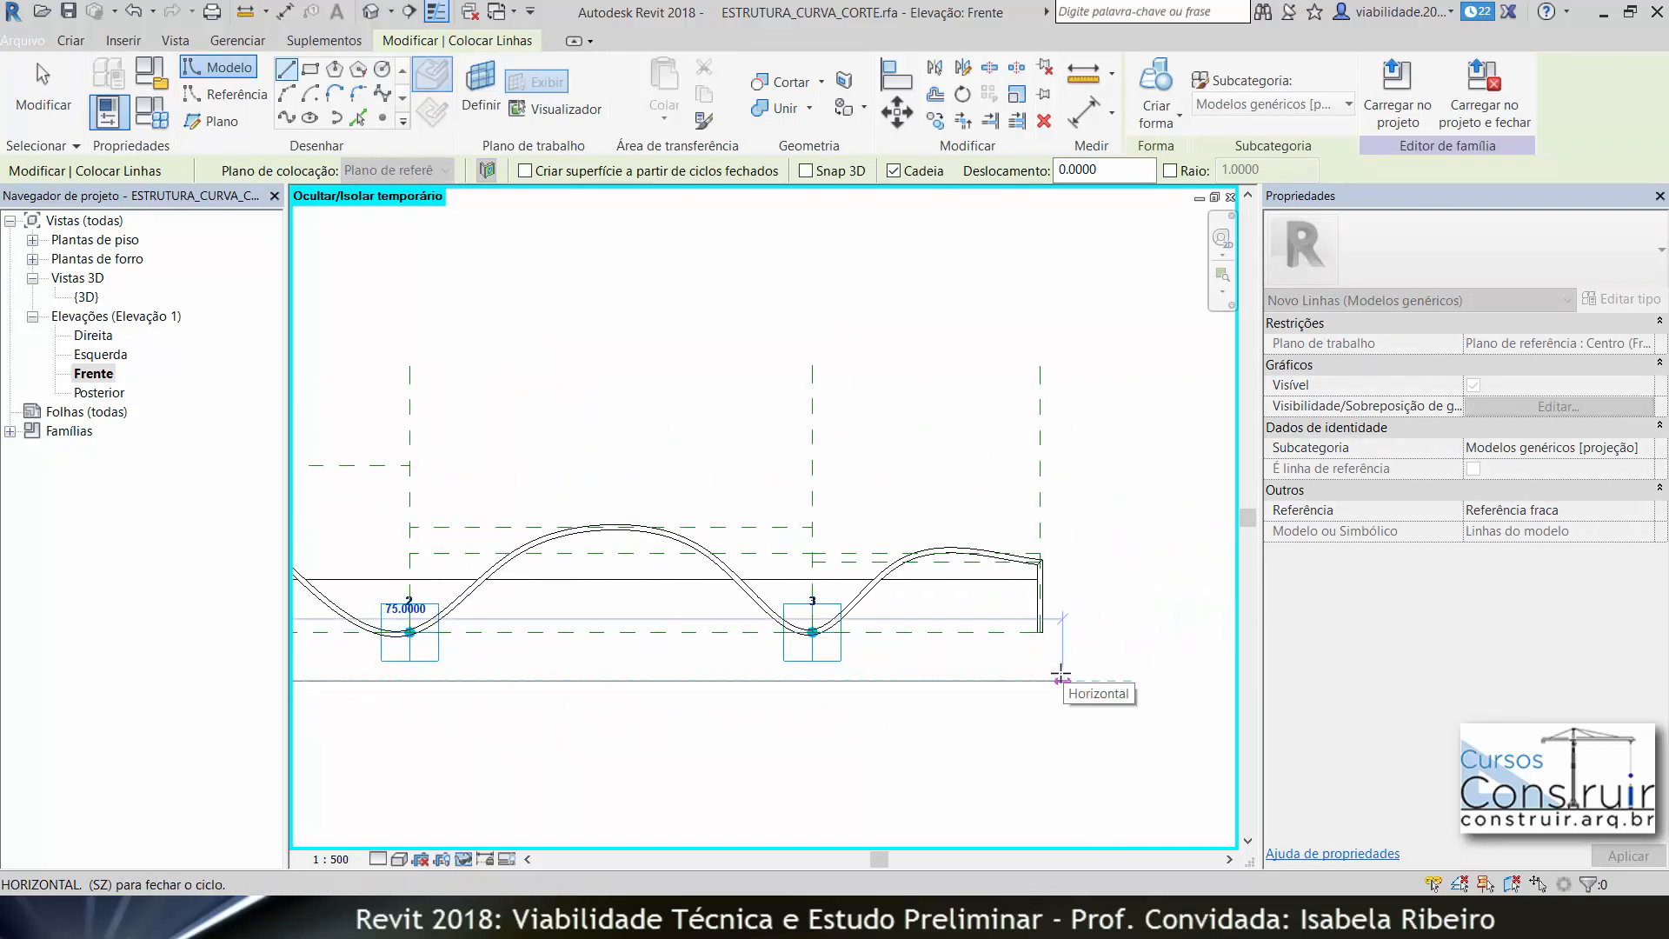
left_click(1061, 675)
Continue the outline up to the reference plane beside the end post, about 2.7 back along it, and 1 down to the offset line.
scroll(1065, 565, "up", 3)
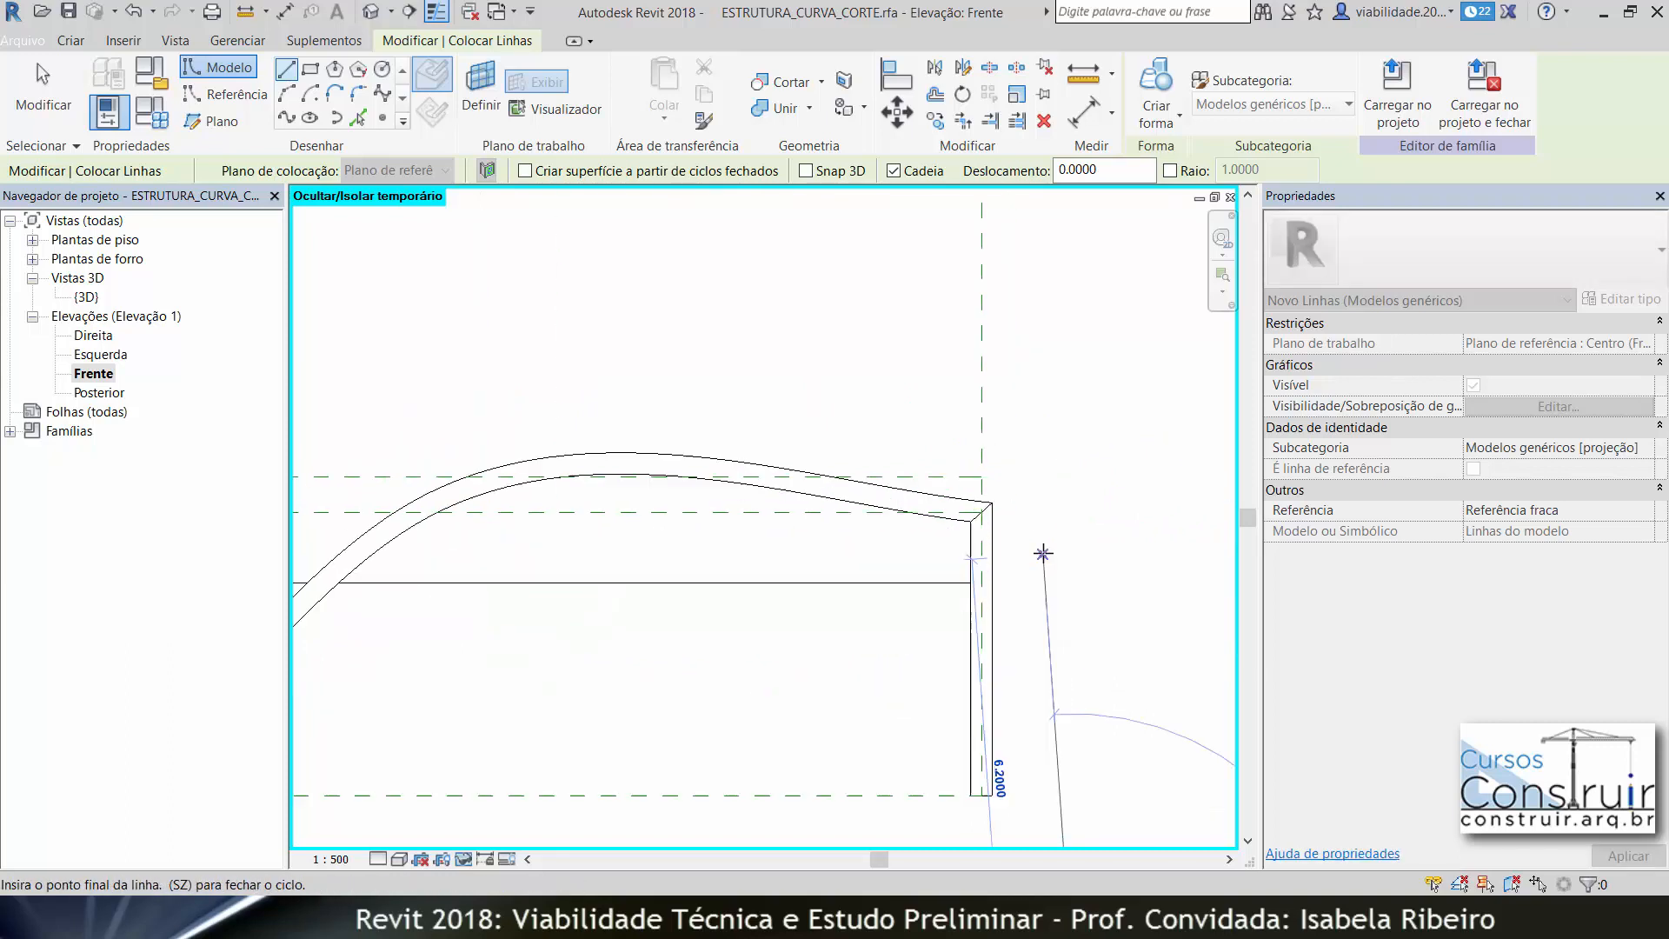
scroll(1043, 553, "up", 1)
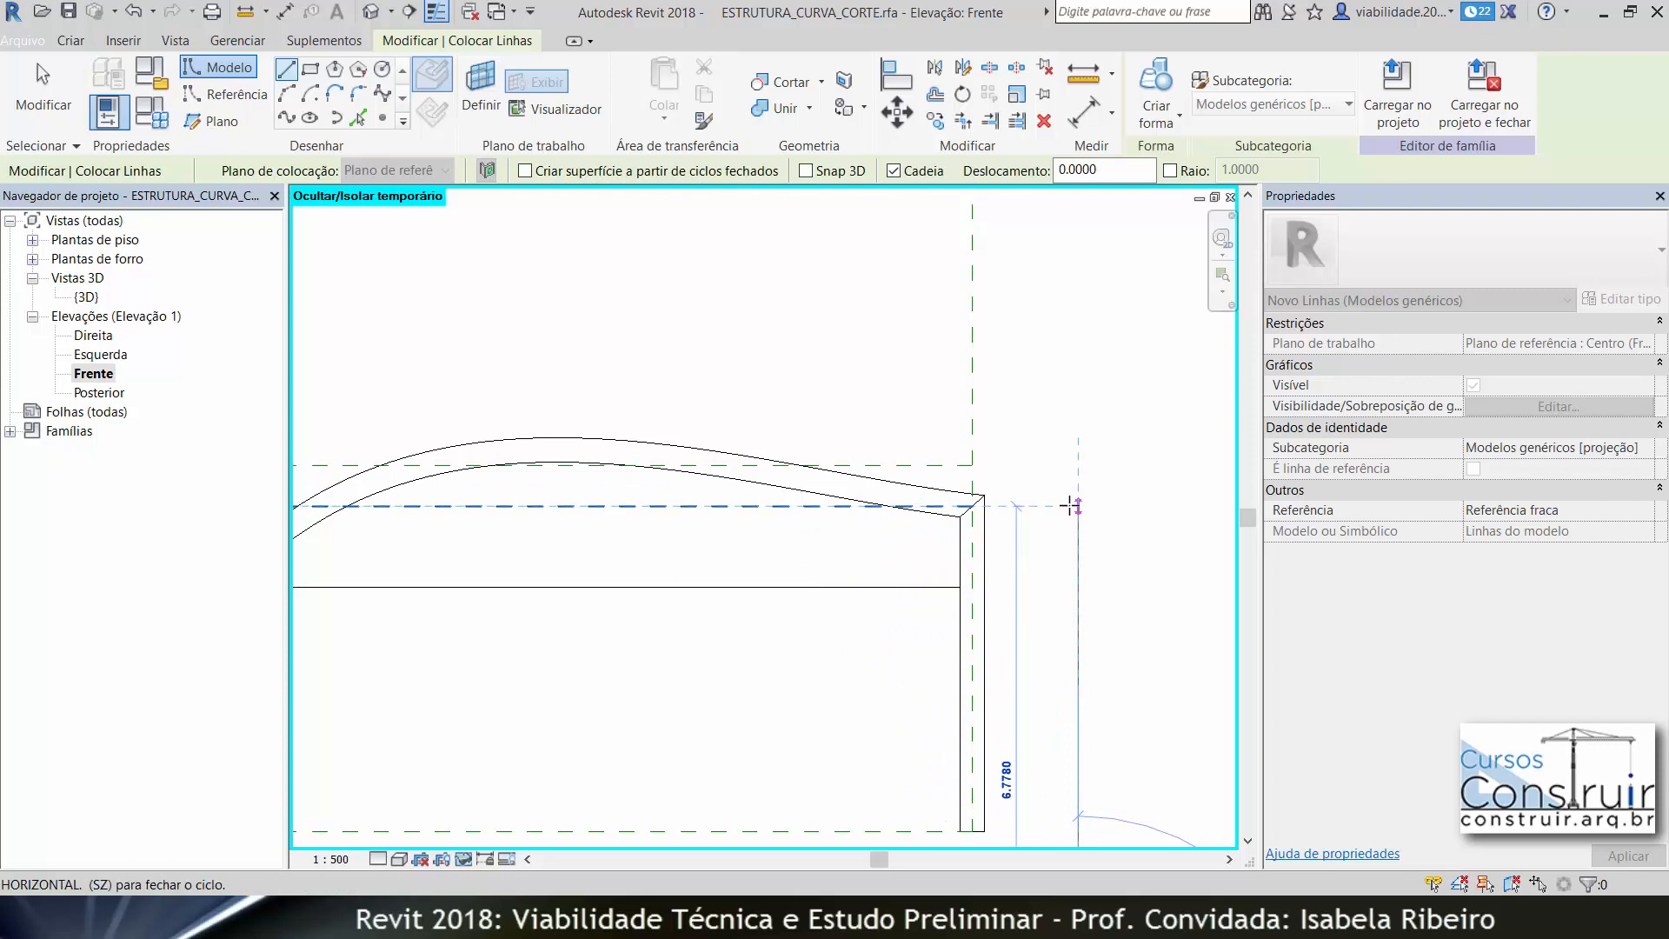
left_click(1076, 506)
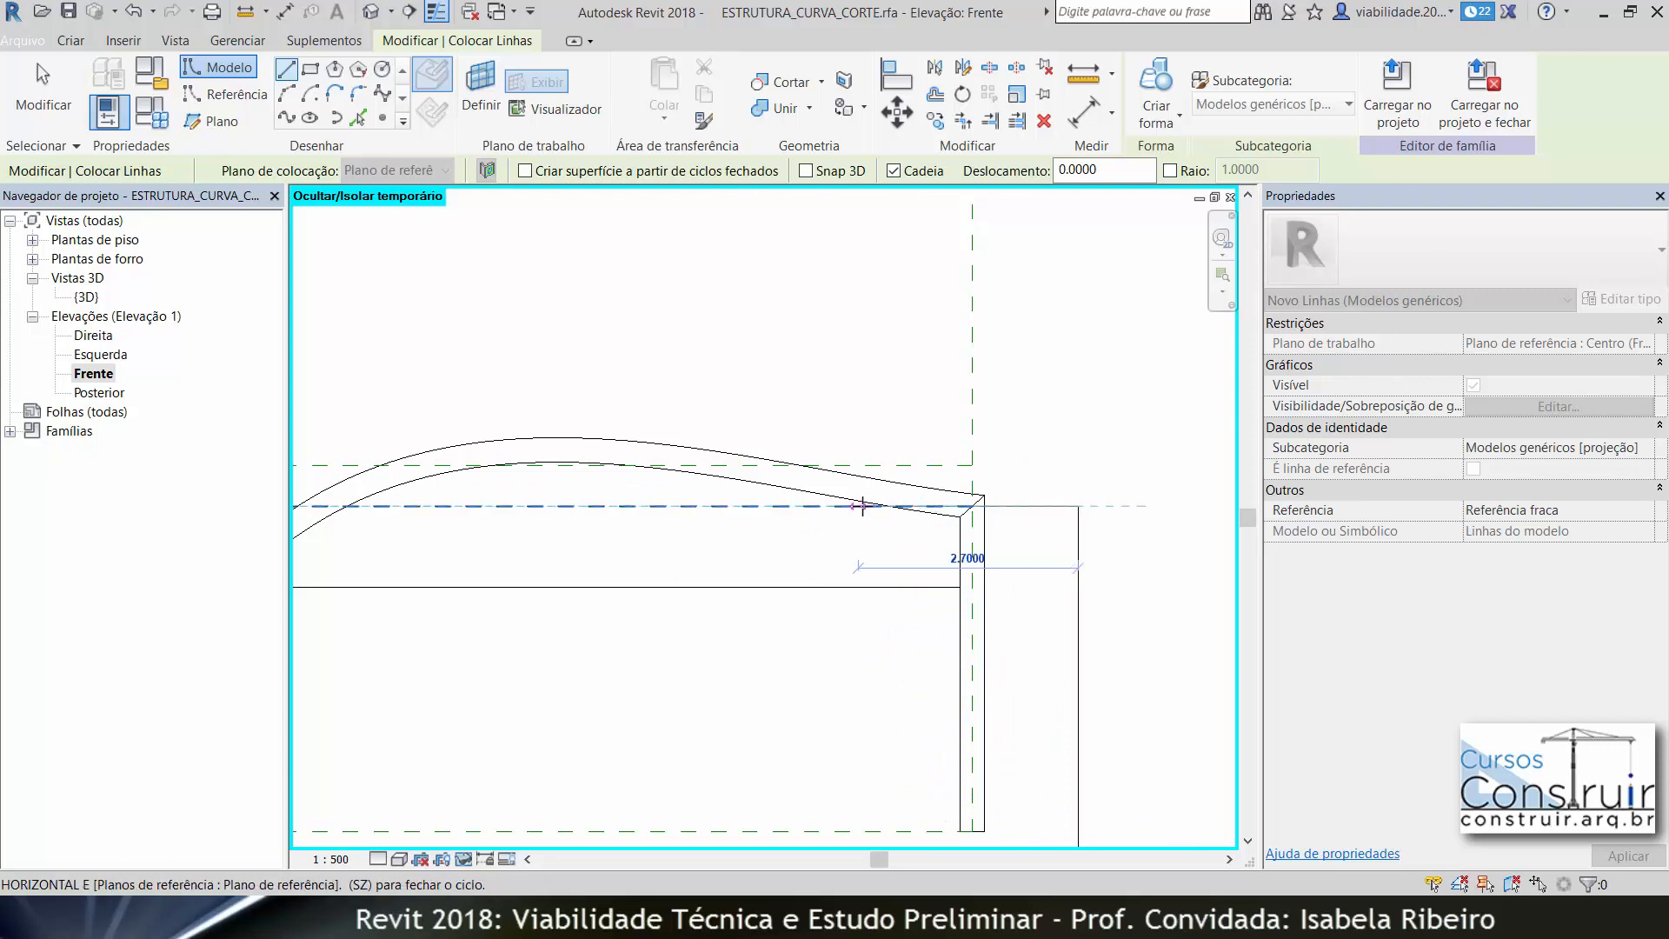
left_click(860, 506)
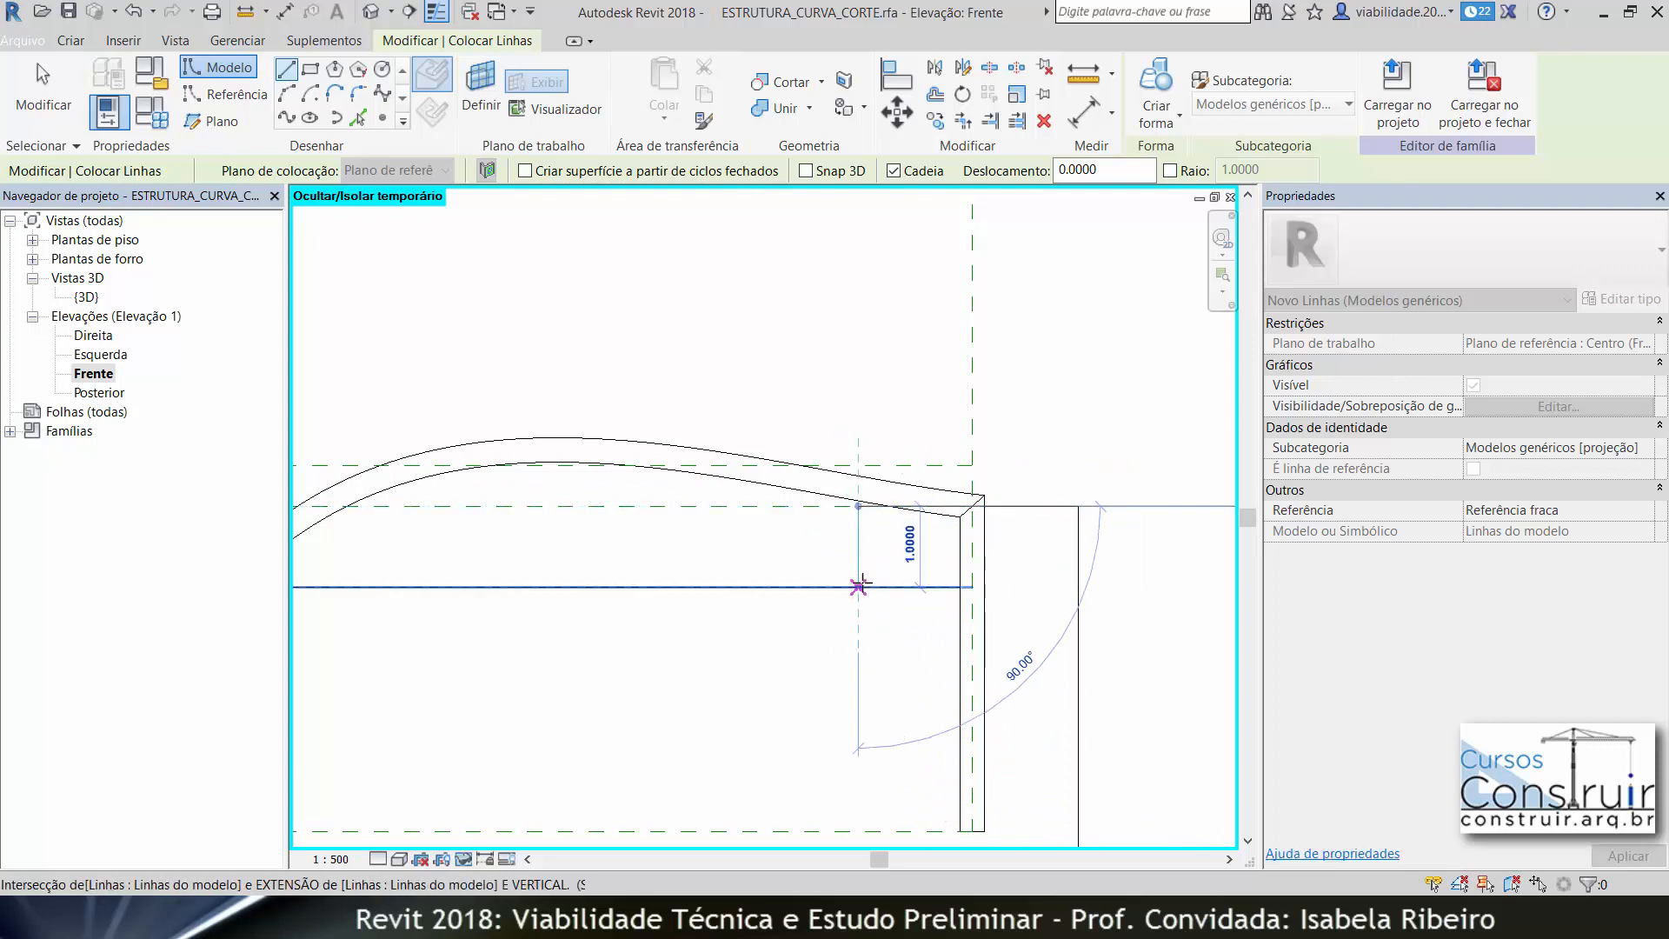
left_click(859, 587)
key("Escape")
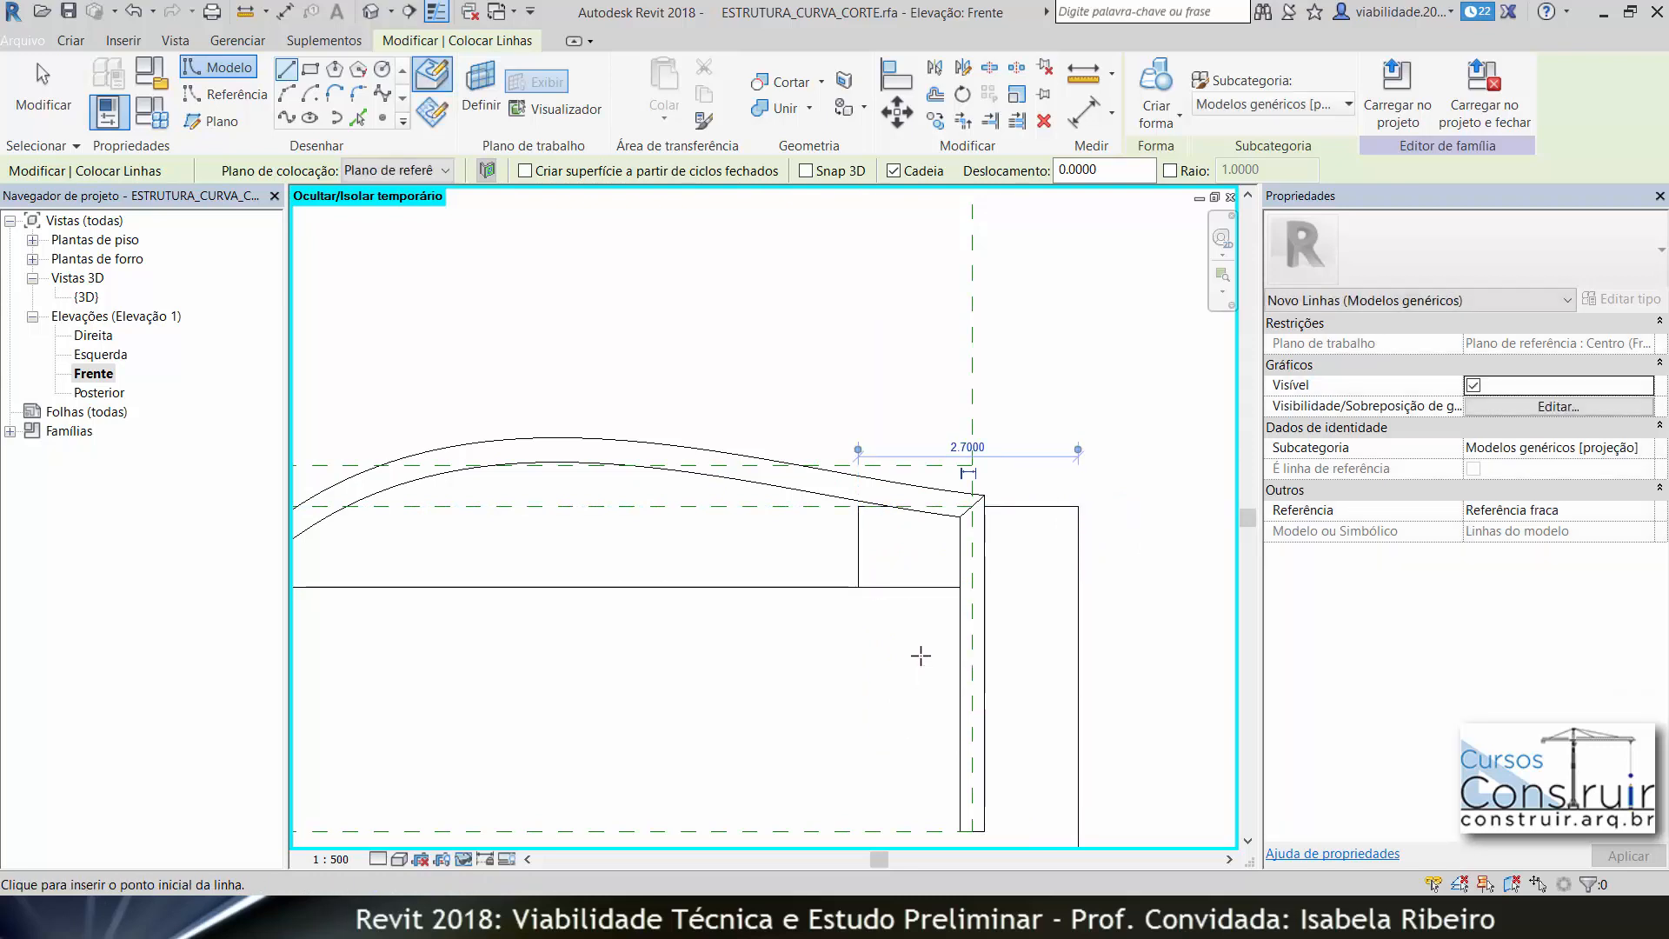
Trim the offset line to a corner with the short vertical line near the end post, closing the outline.
key("t")
key("r")
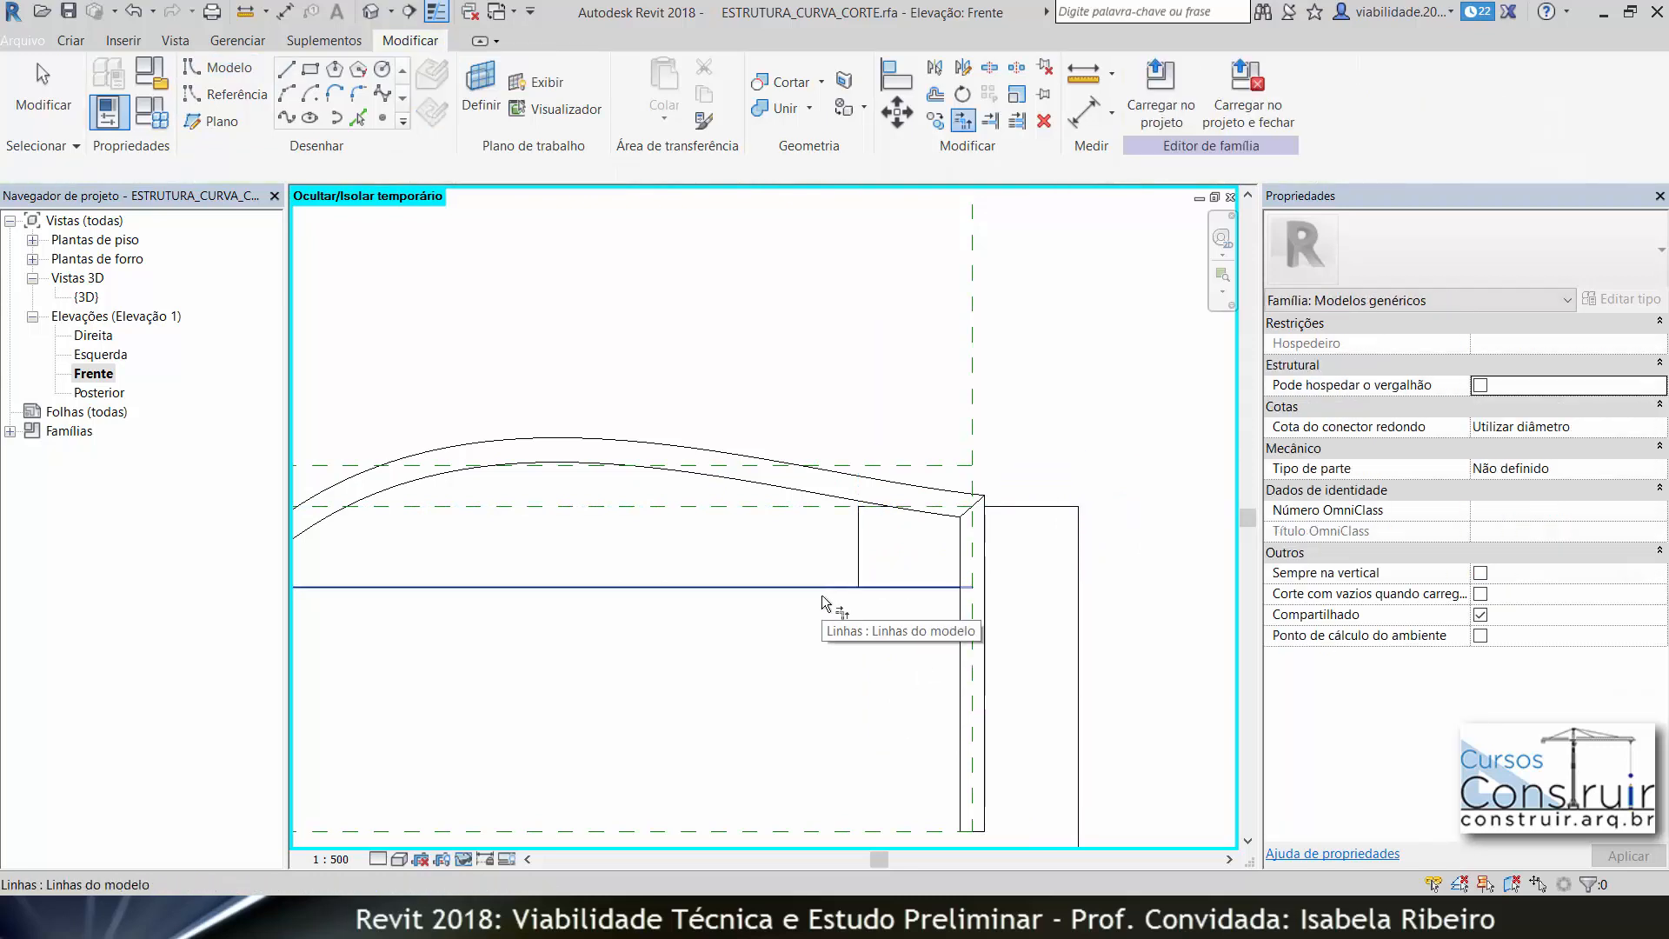
left_click(822, 598)
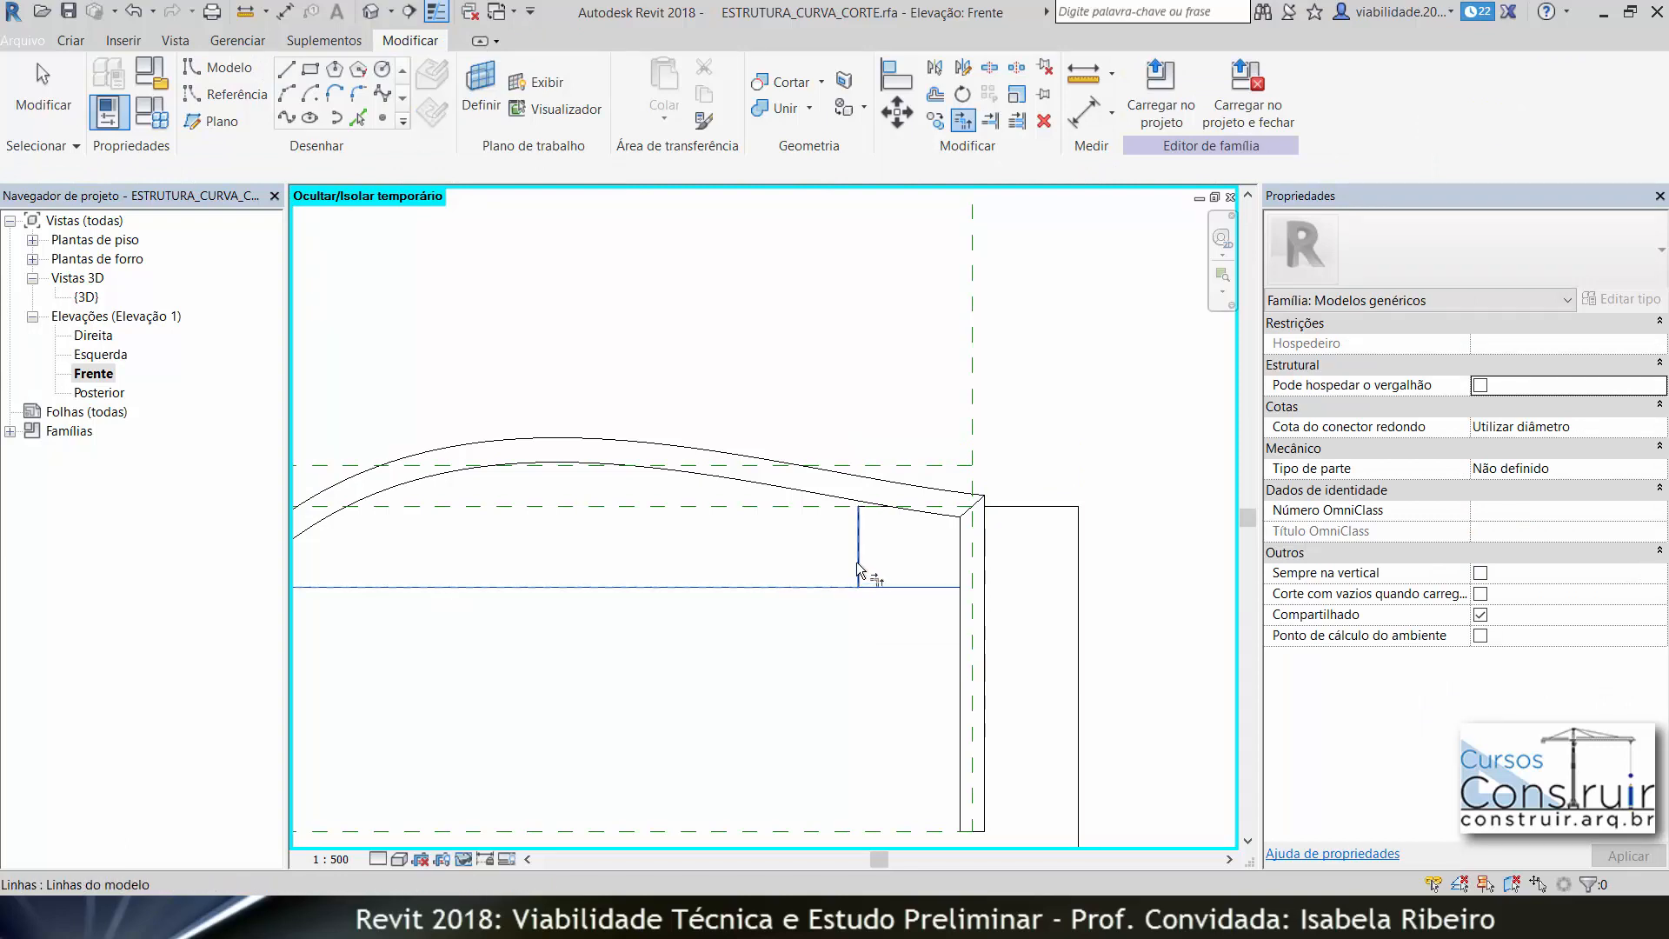
scroll(1149, 576, "down", 5)
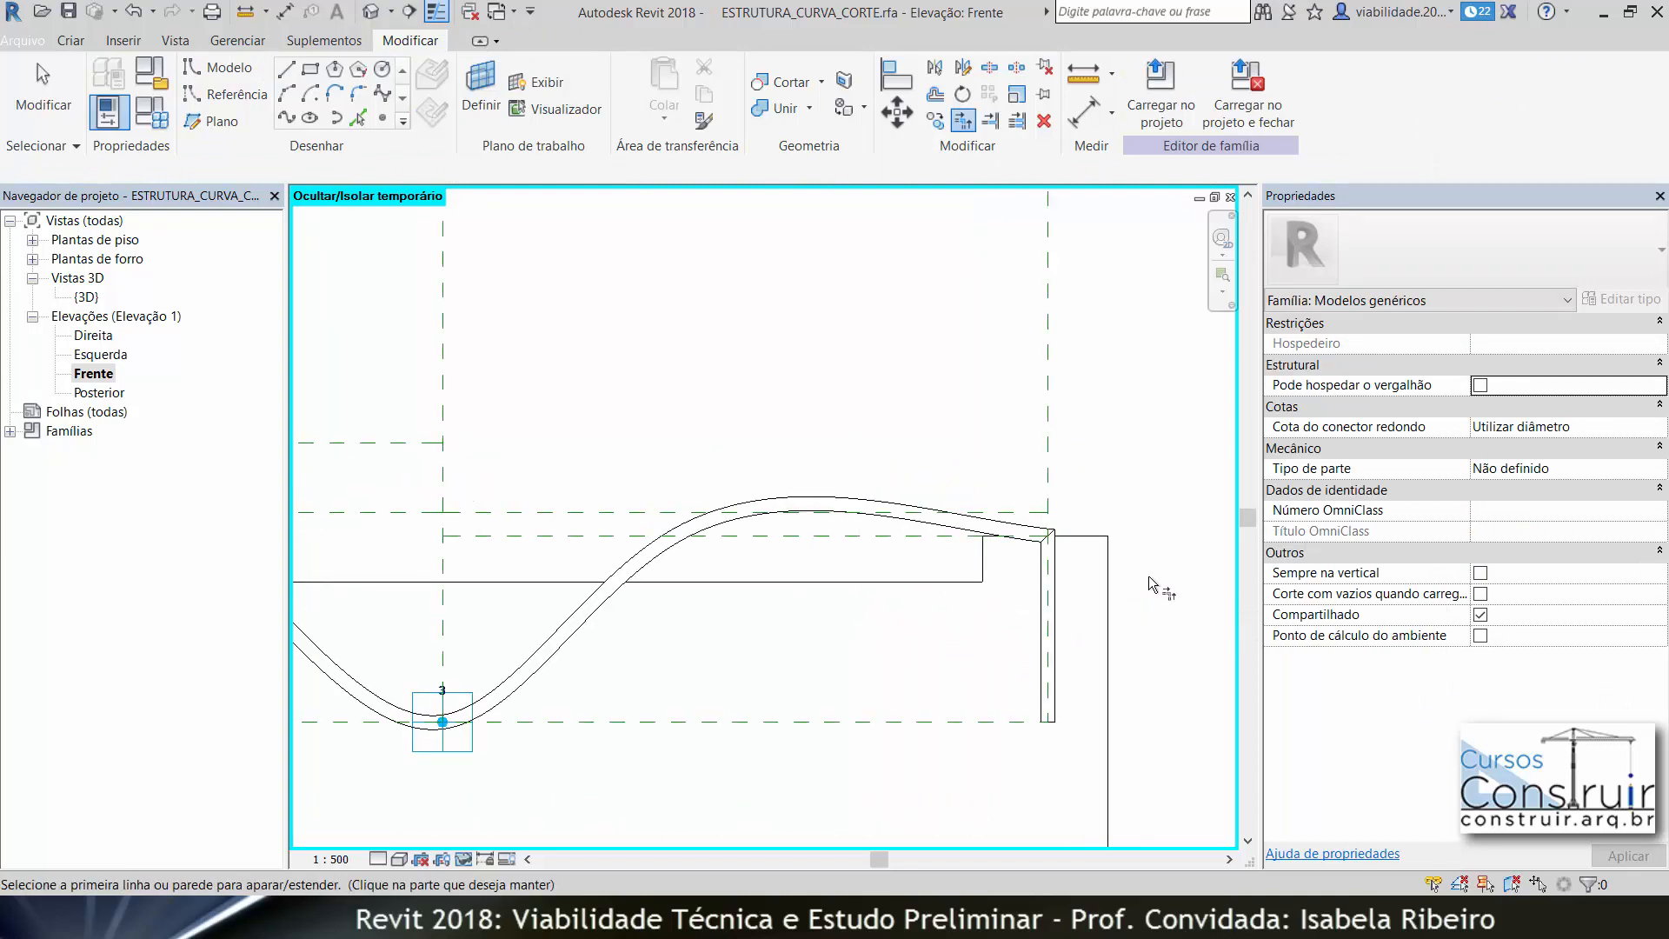
scroll(1149, 576, "down", 2)
key("Escape")
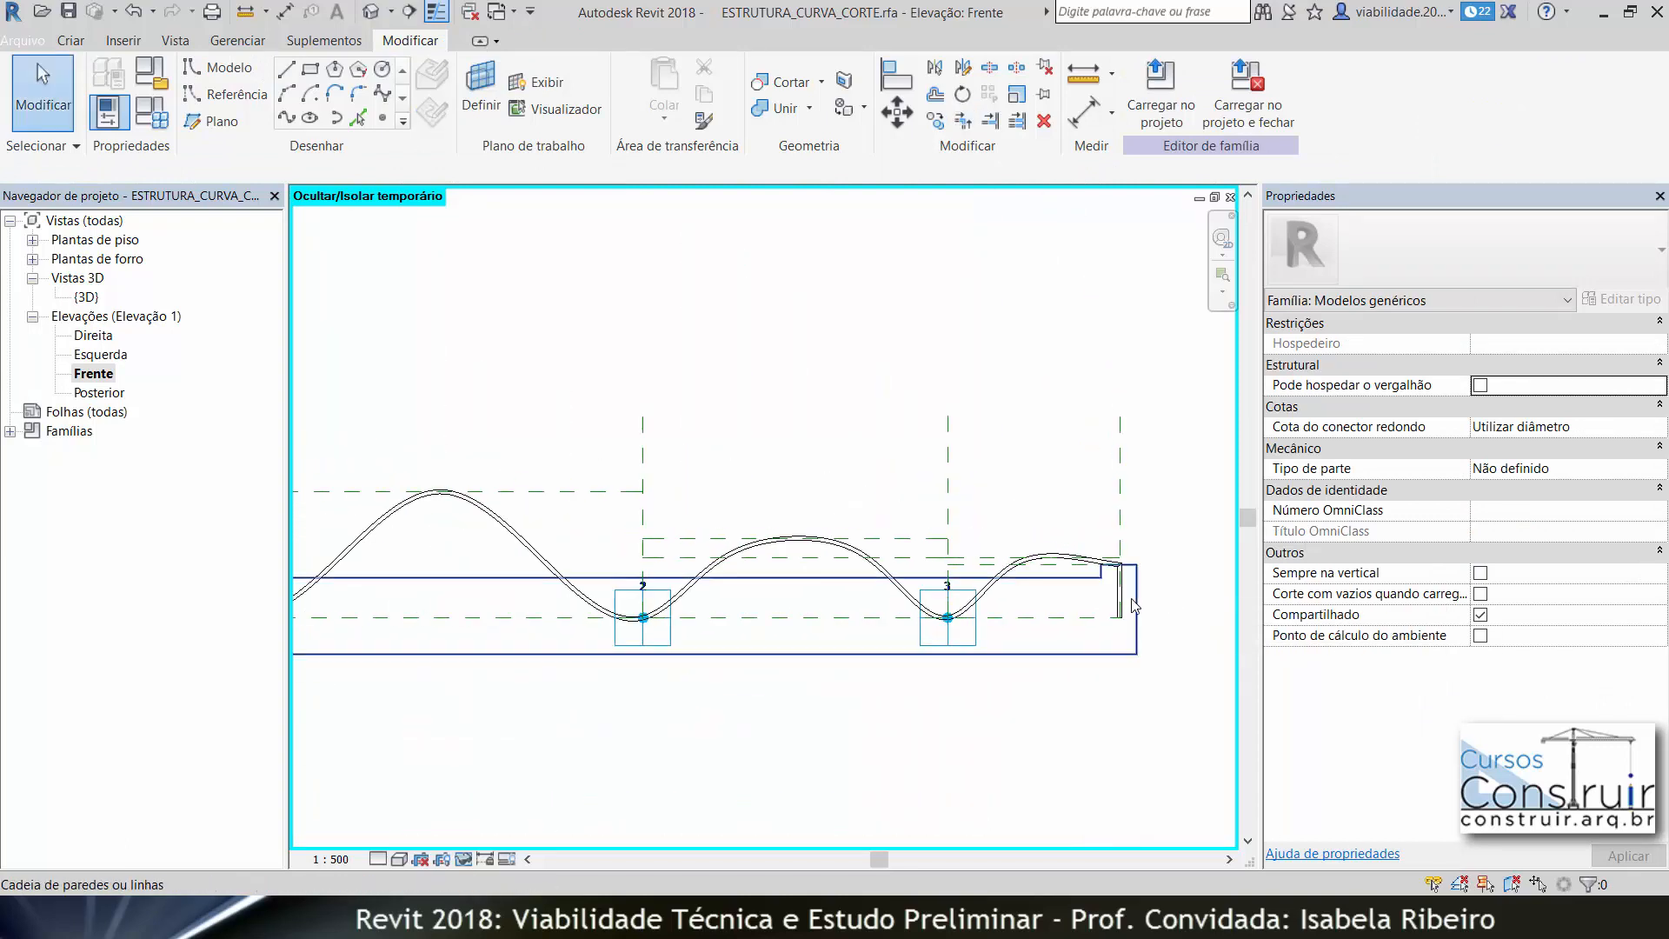
Select the entire closed outline and create a void form (Forma vazia) from it.
left_click(1142, 611)
scroll(1176, 704, "down", 2)
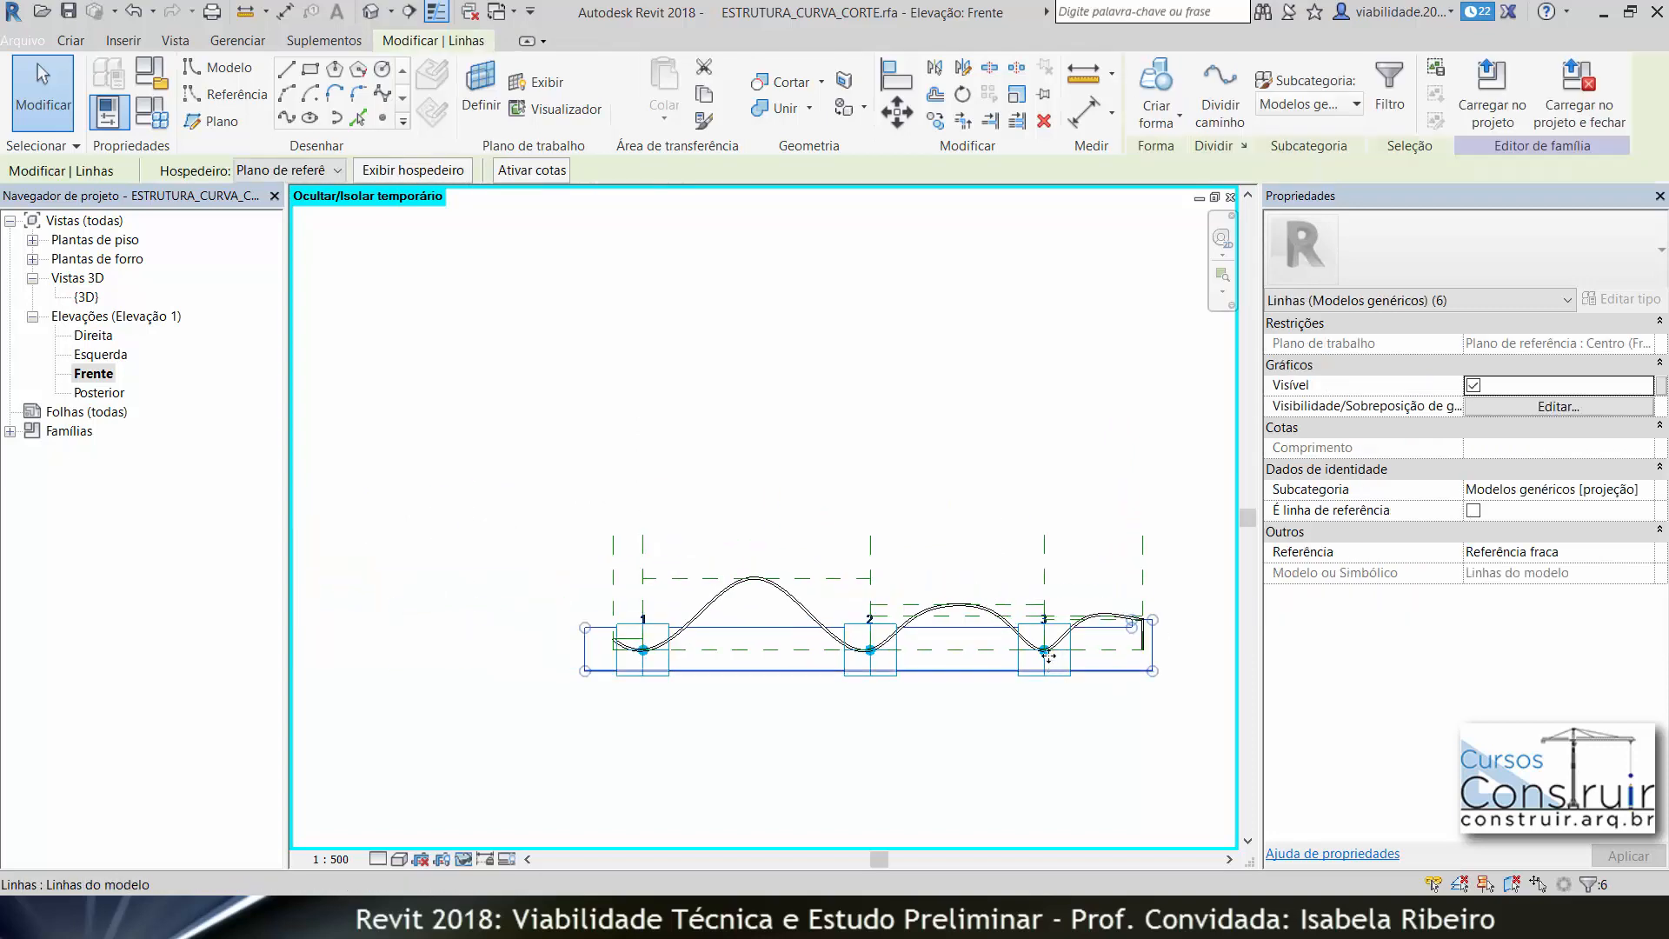
left_click(1174, 120)
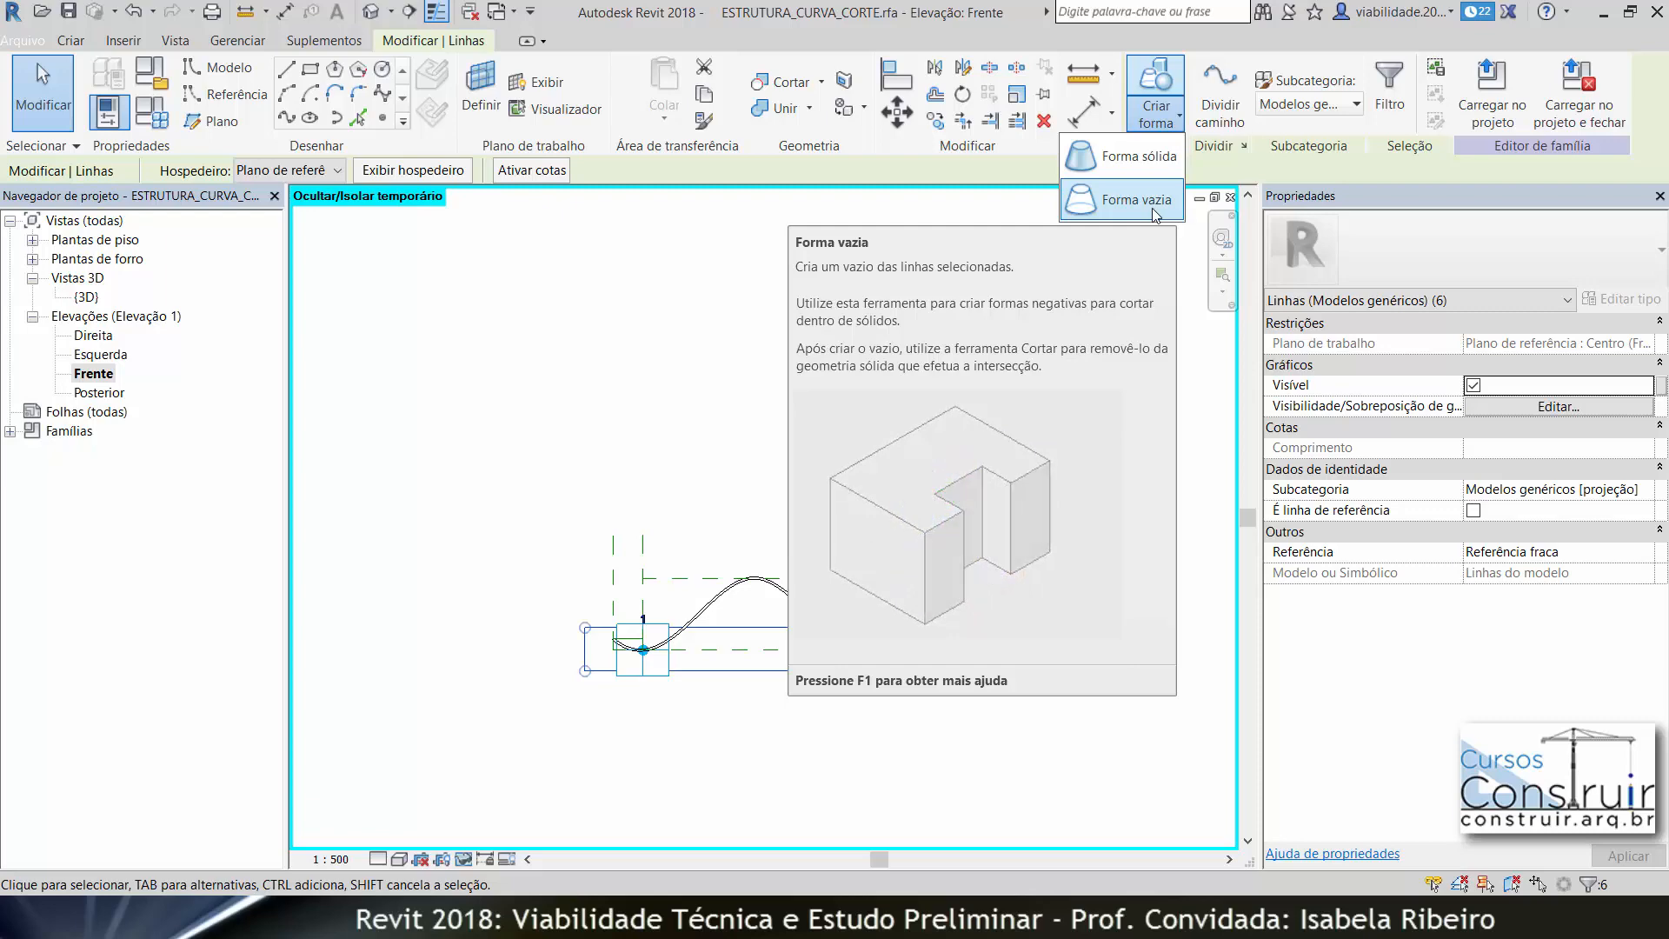
left_click(1155, 215)
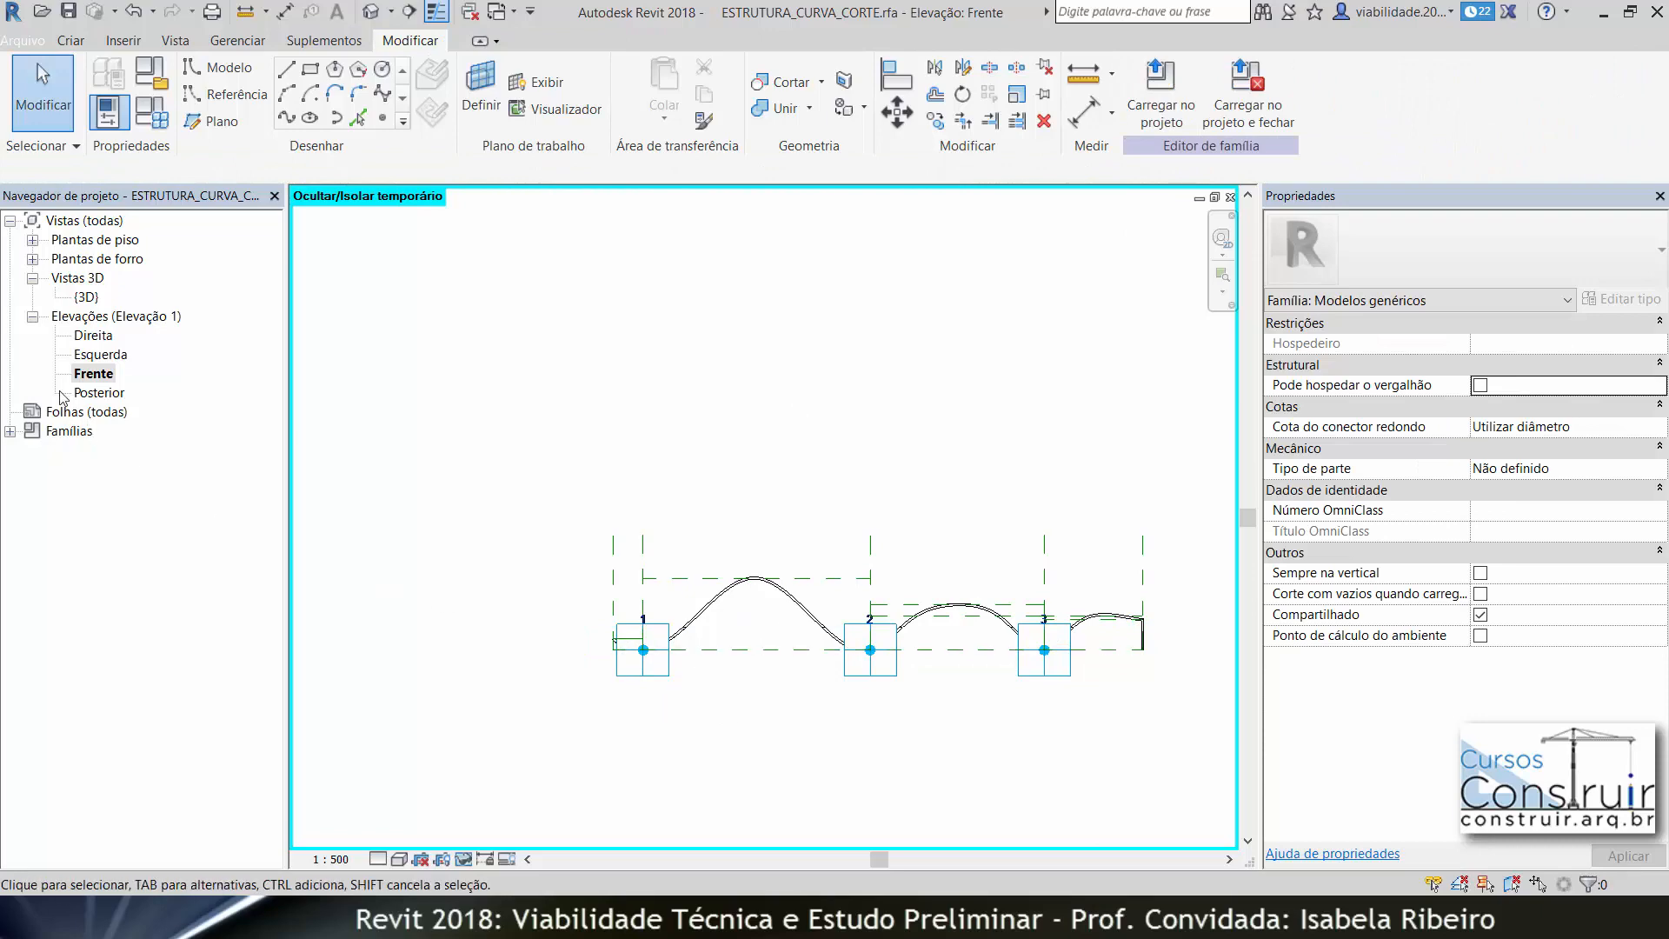
In the 3D view, select the entire closed outline beneath the curved structure and create a solid form from it.
double_click(87, 298)
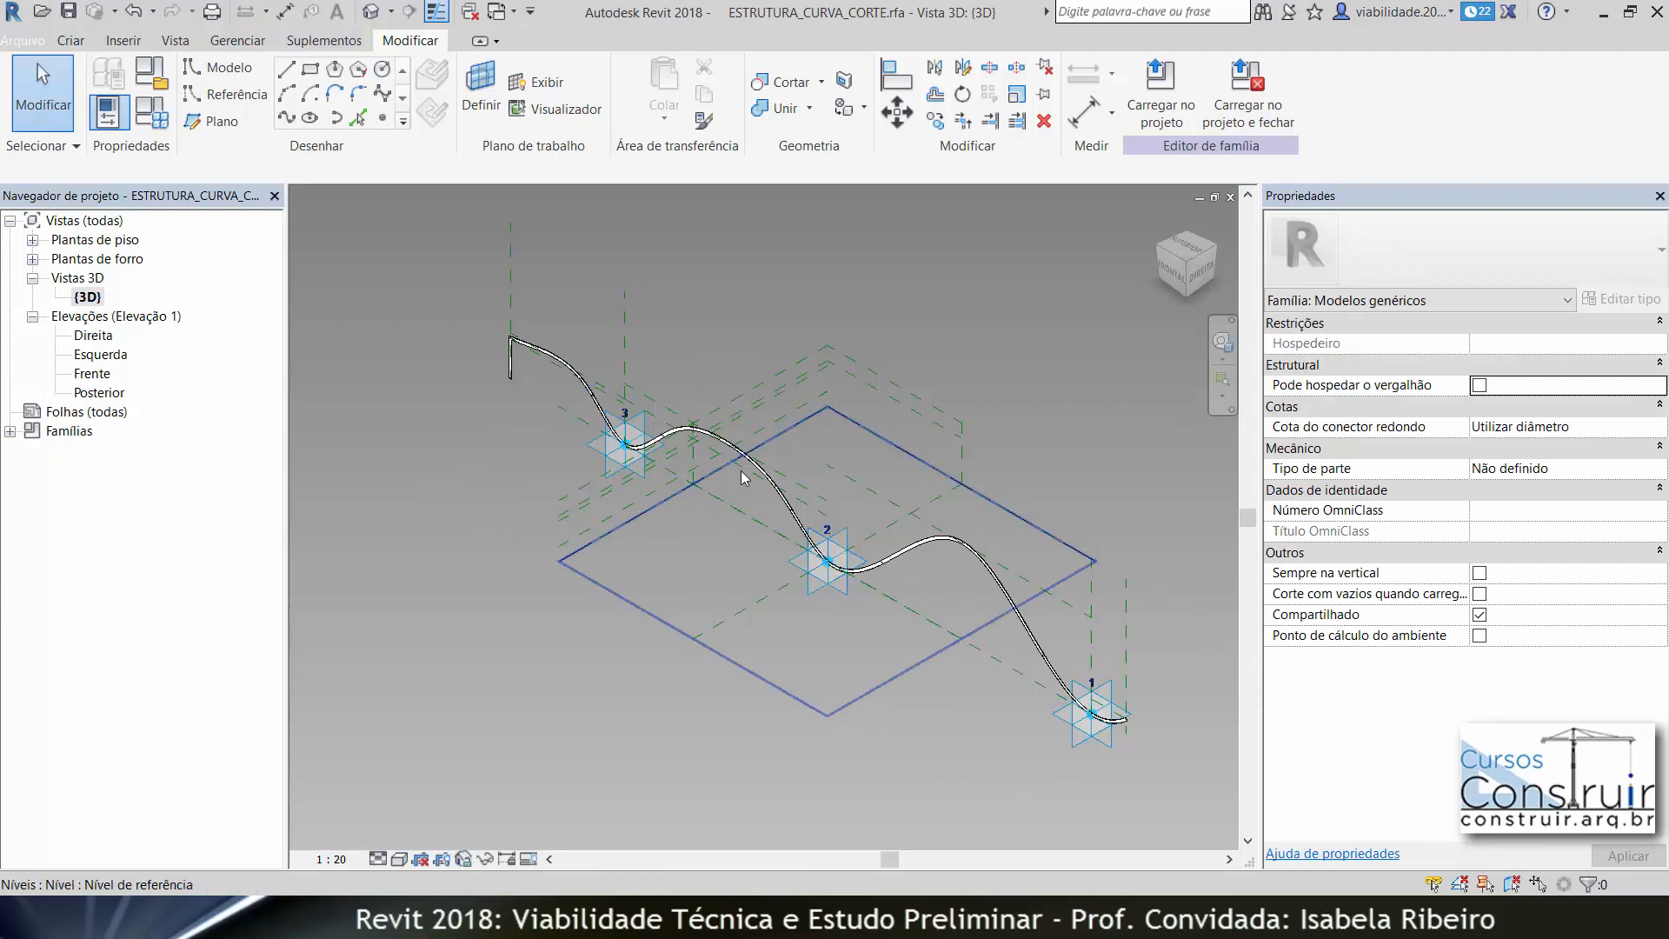
scroll(1000, 654, "up", 10)
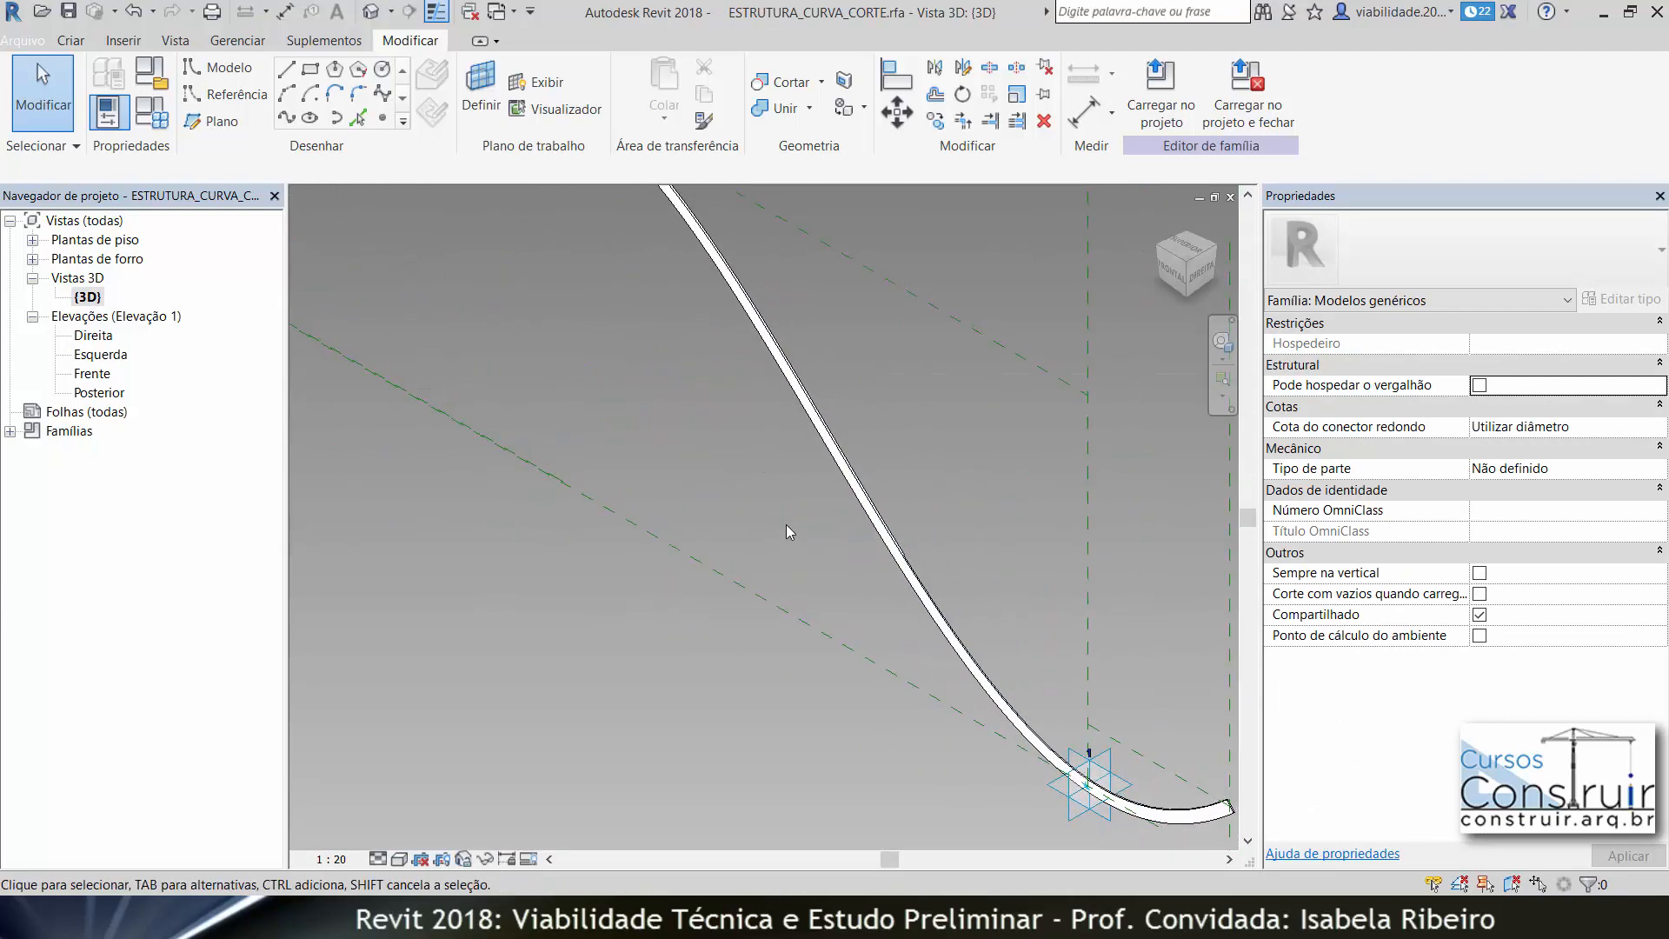
scroll(1076, 599, "down", 4)
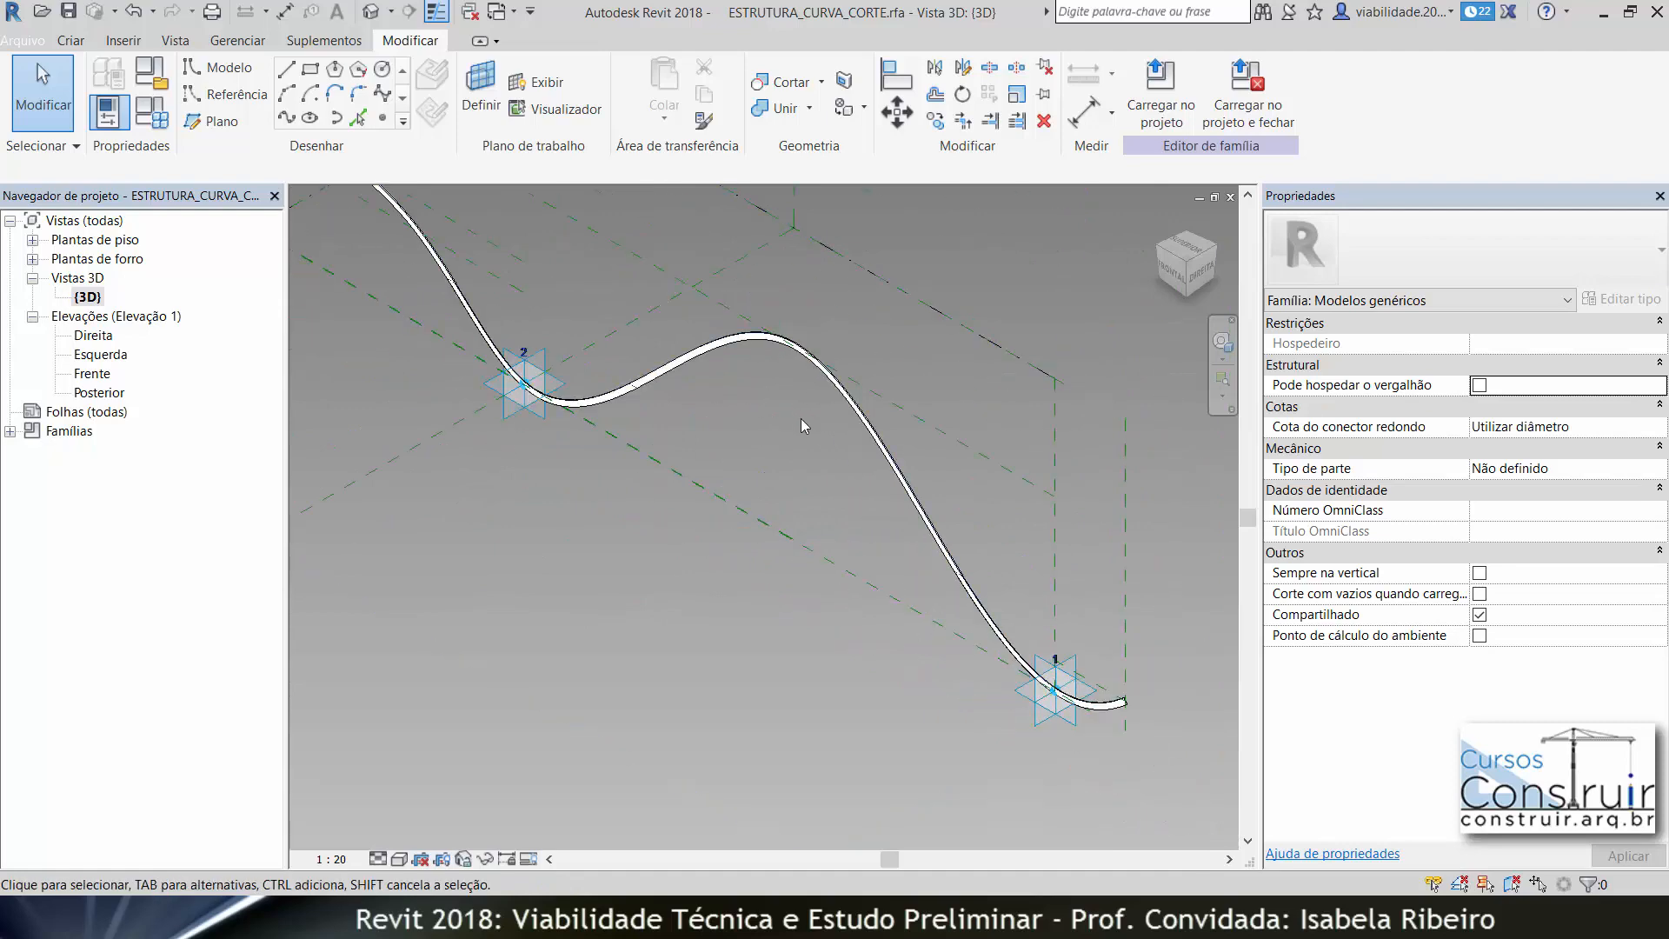
scroll(839, 523, "down", 2)
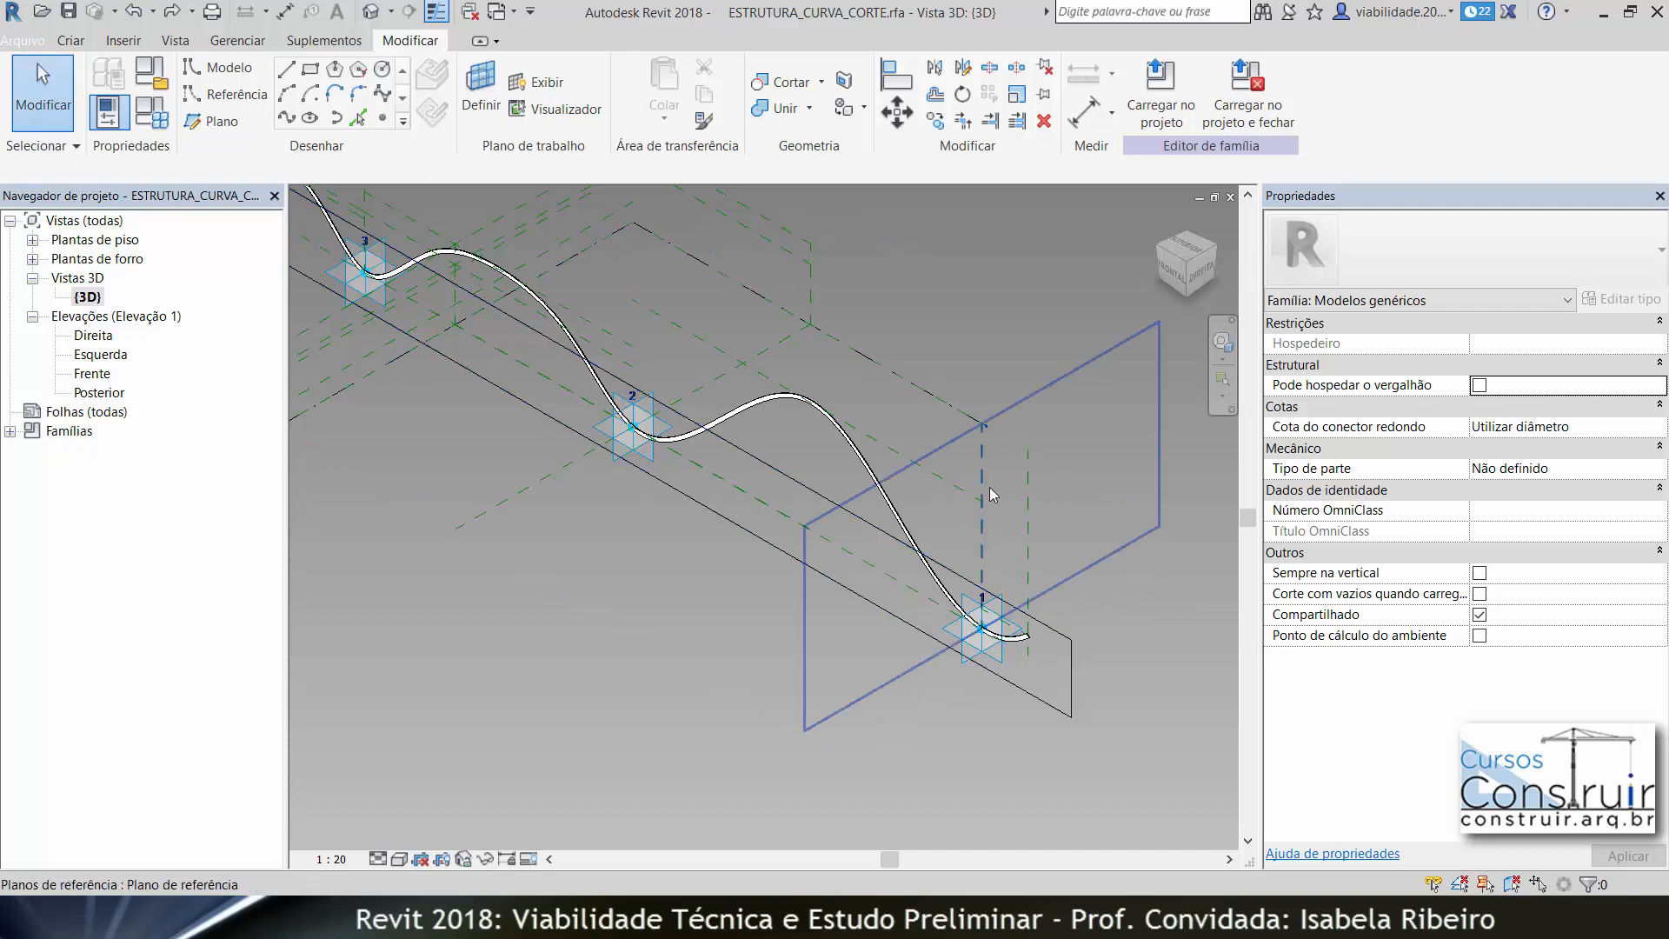
key("Tab")
left_click(1053, 632)
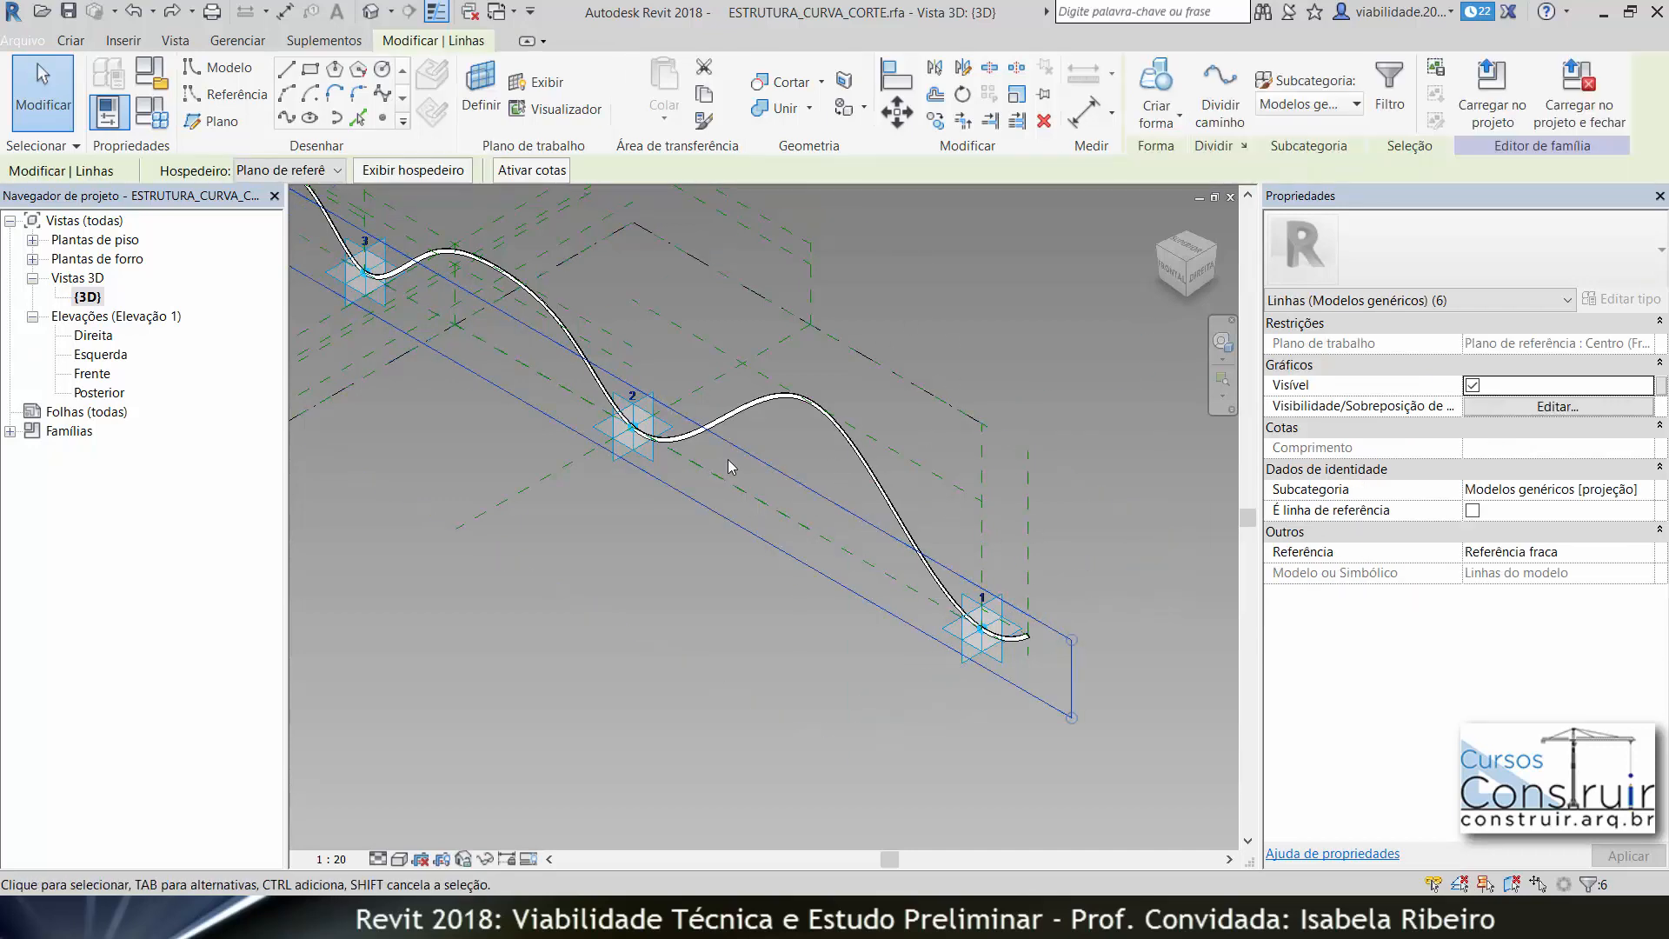
left_click(1157, 115)
left_click(1122, 162)
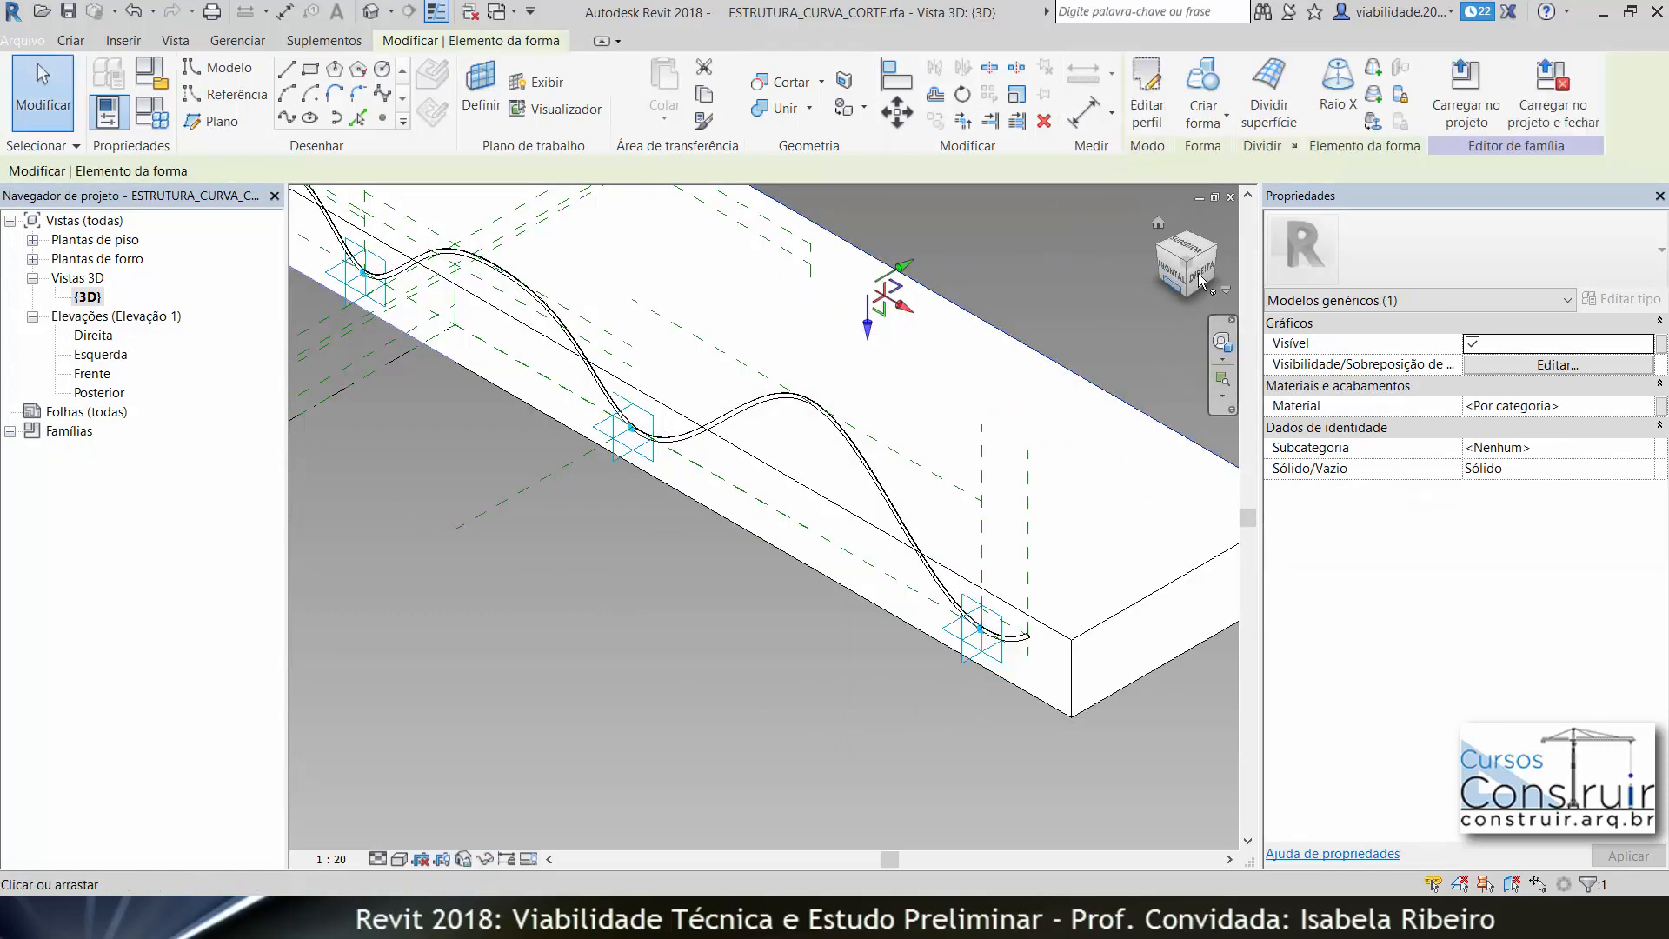
Set the extrusion depth of the new form to 0.5, working from the Direita (right) view.
scroll(808, 771, "down", 3)
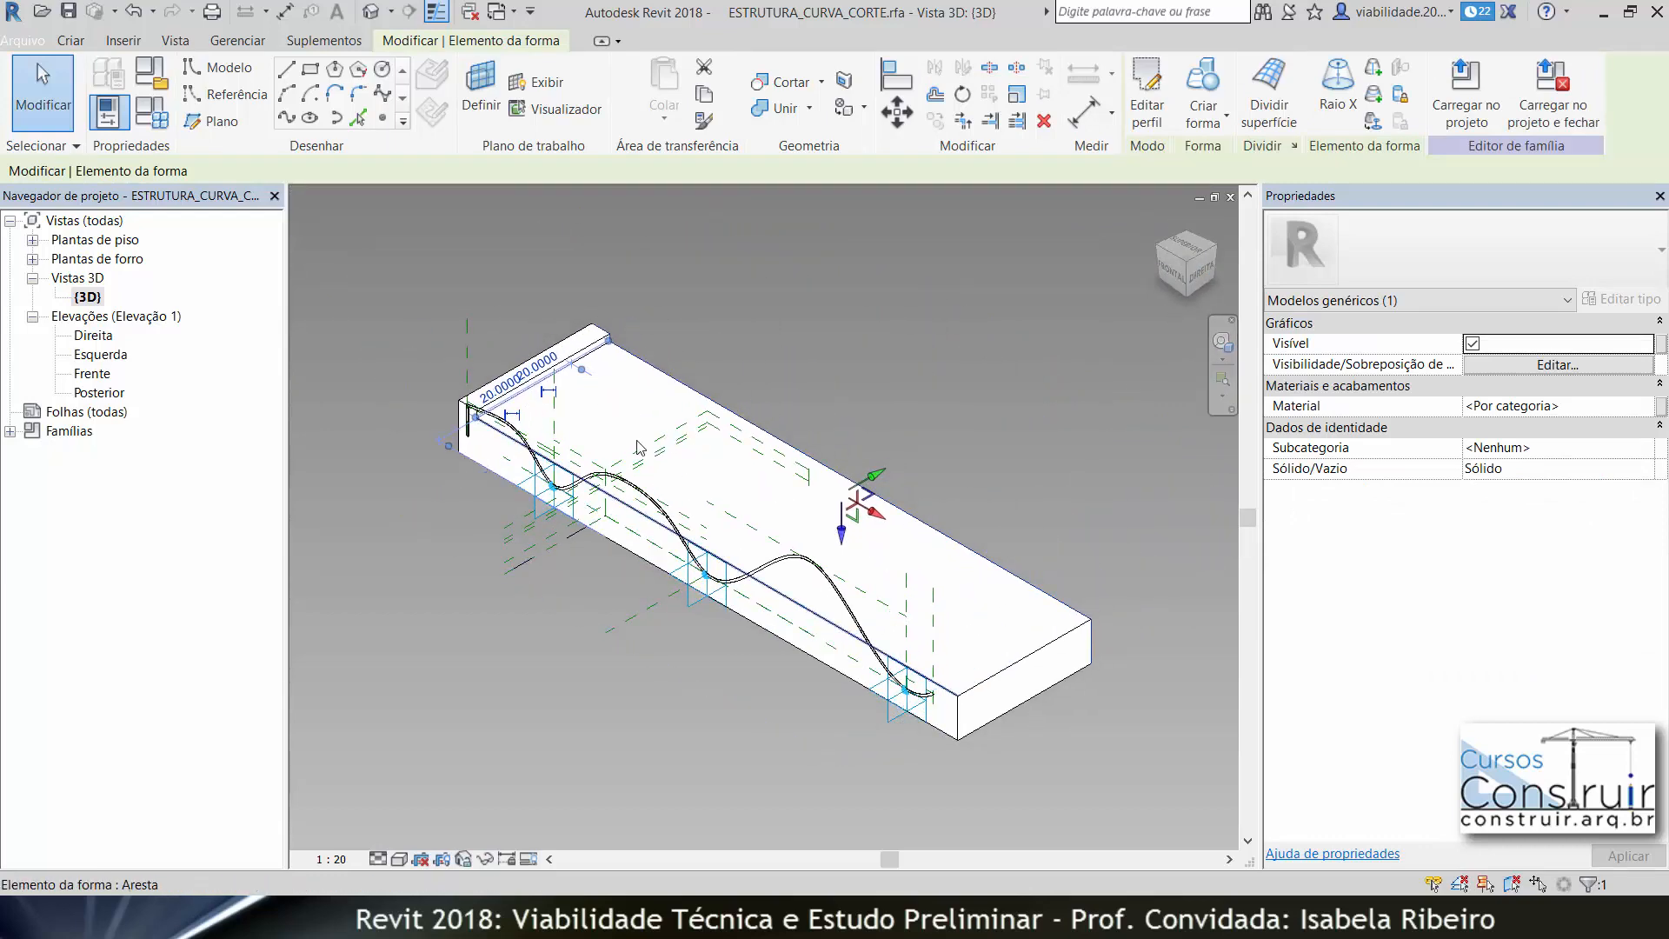
left_click(1202, 277)
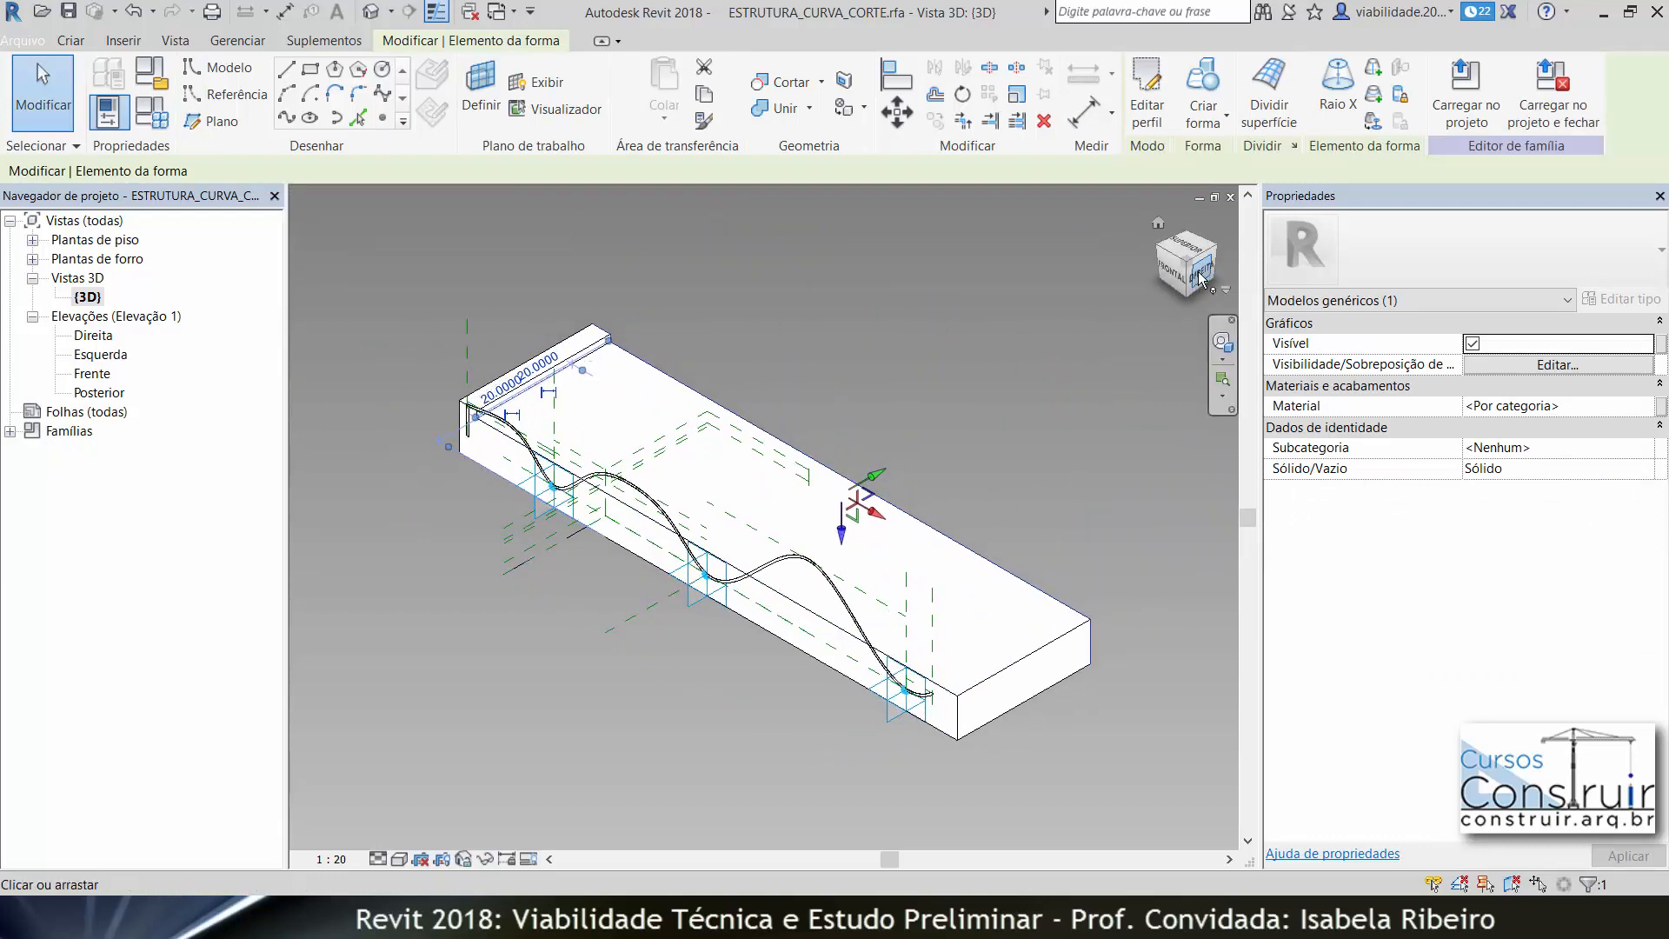
scroll(735, 546, "up", 2)
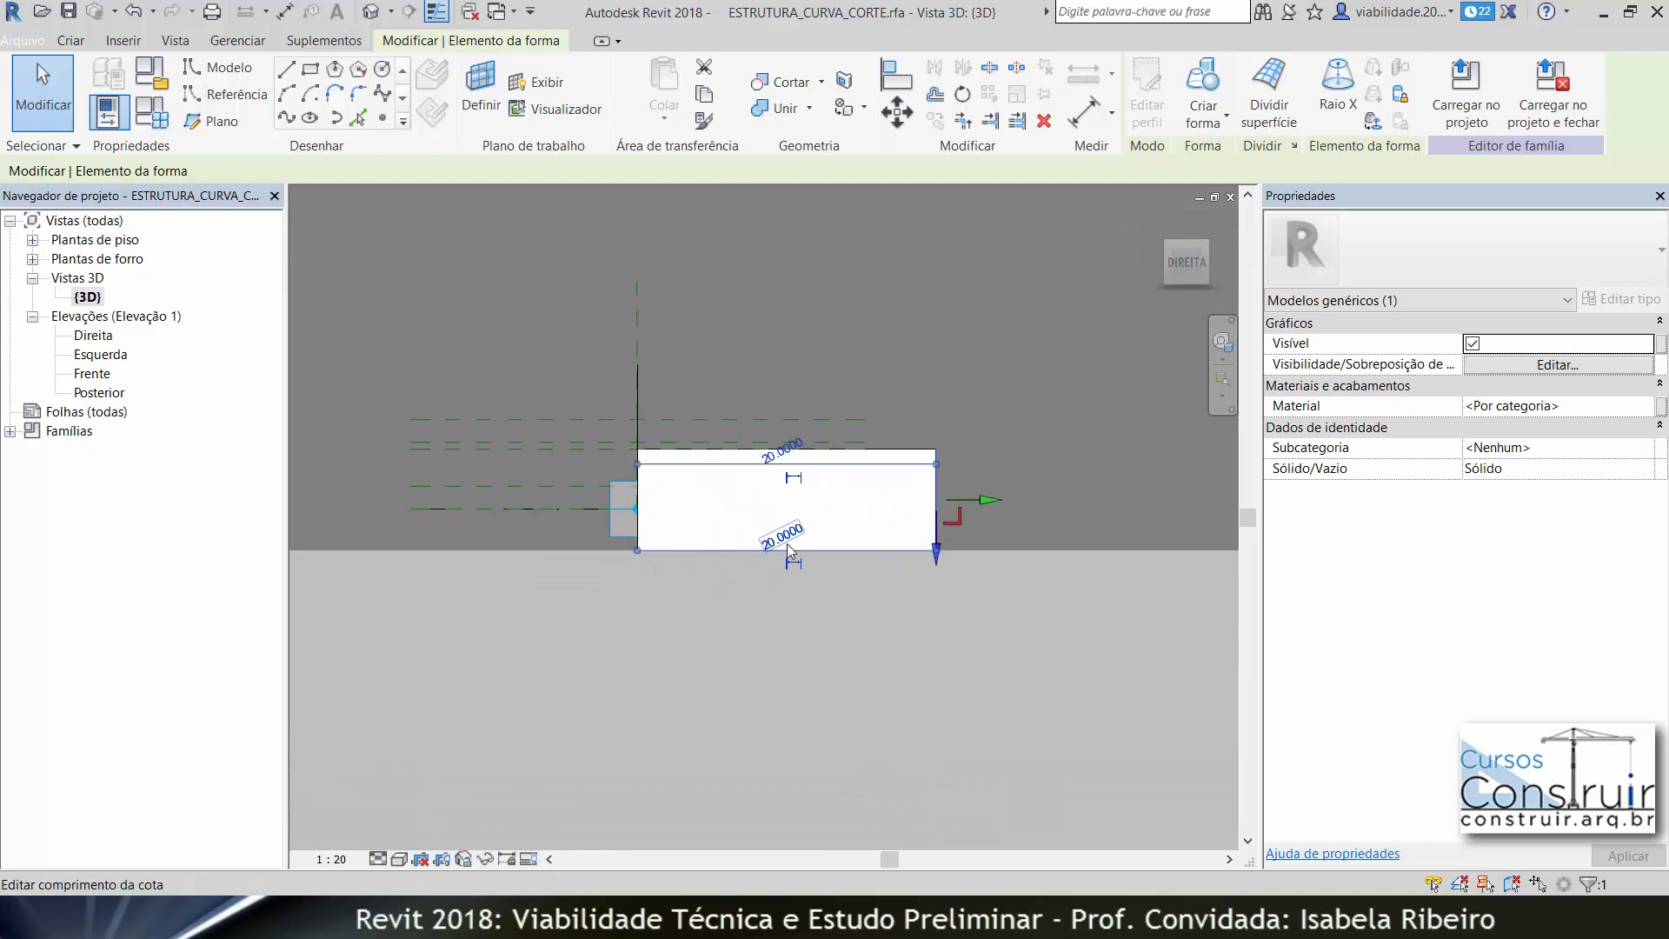
left_click(790, 538)
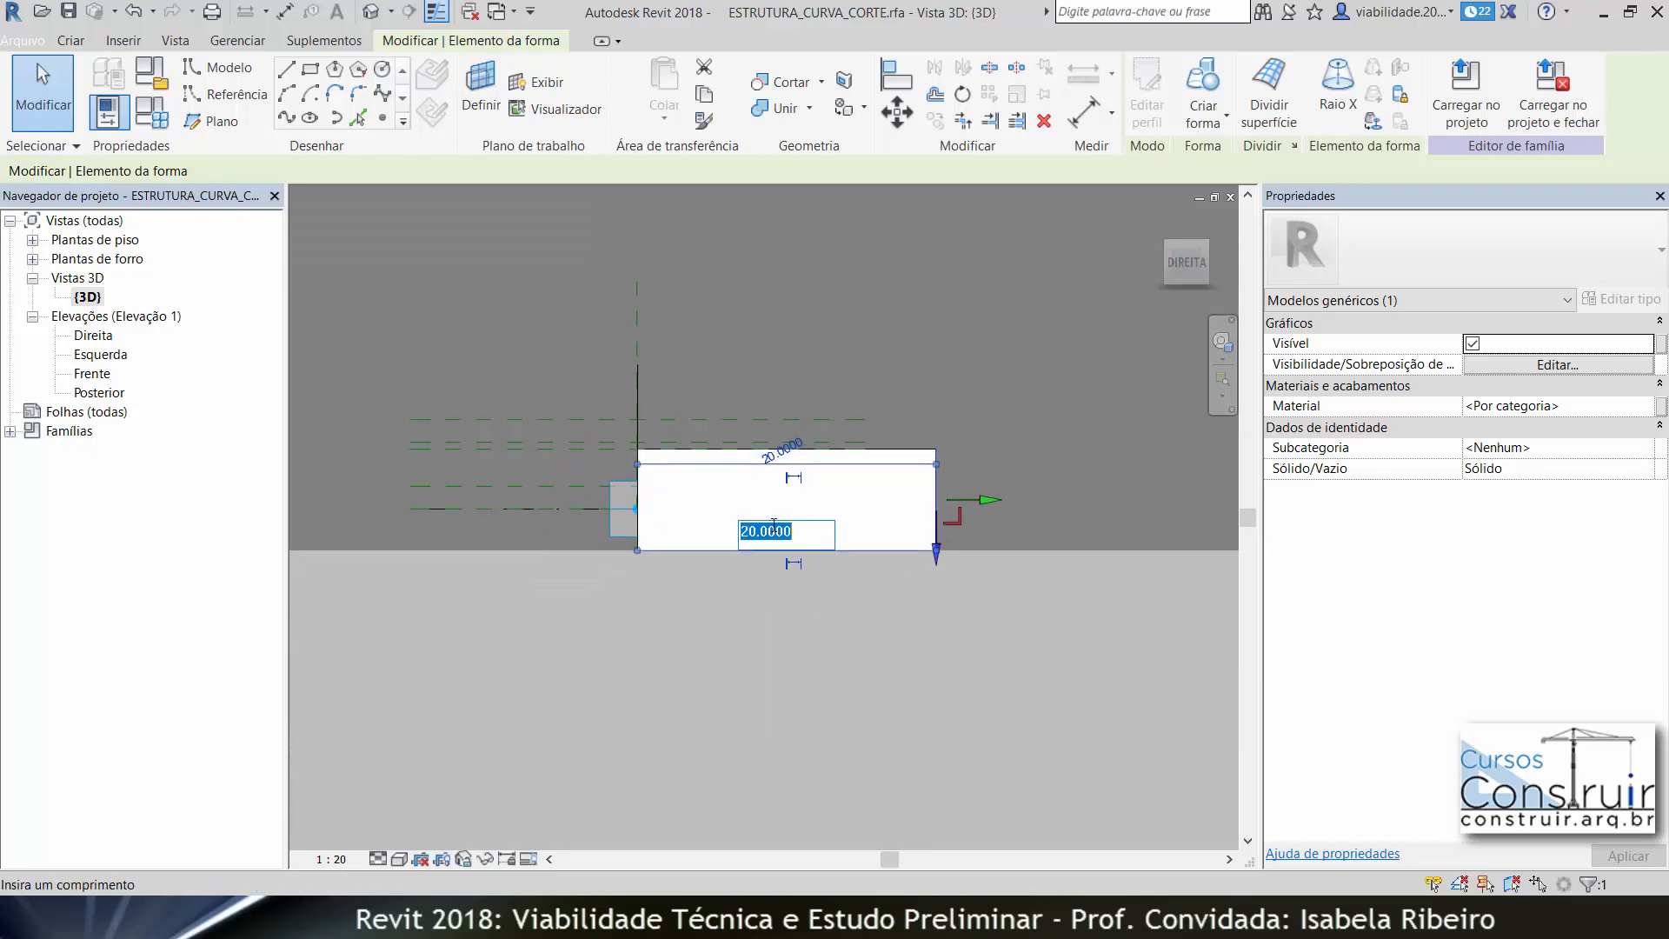
key("BackSpace")
type(".5")
key("Return")
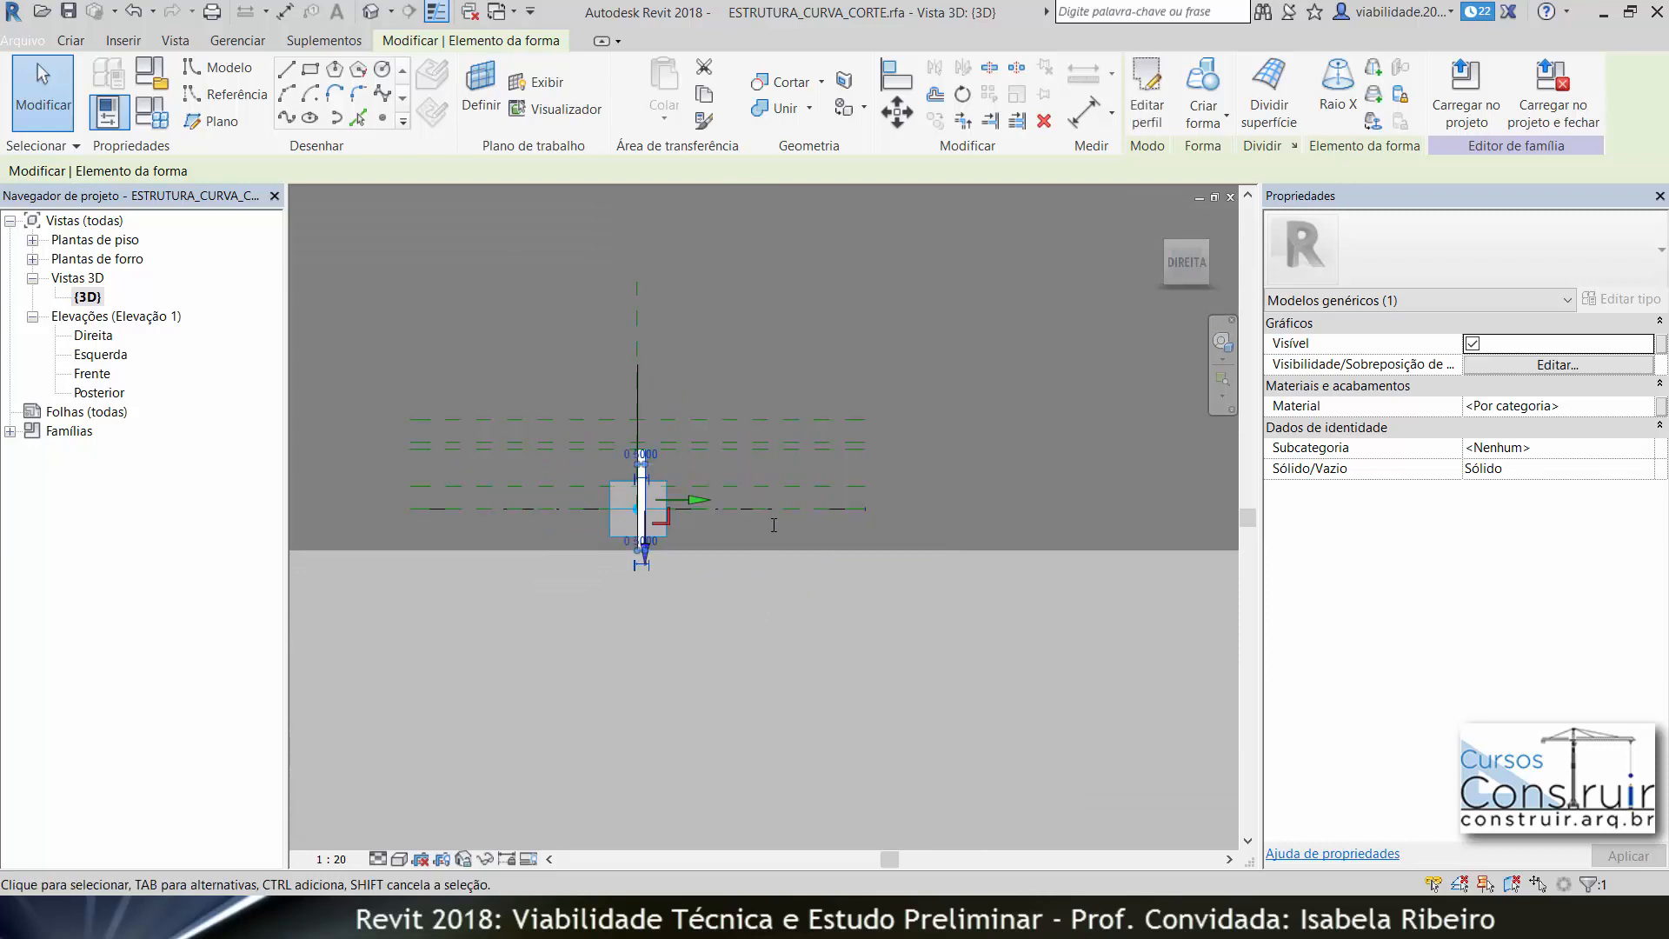
Move the form sideways by half its thickness so that it is centred on the curved structure.
scroll(648, 487, "up", 6)
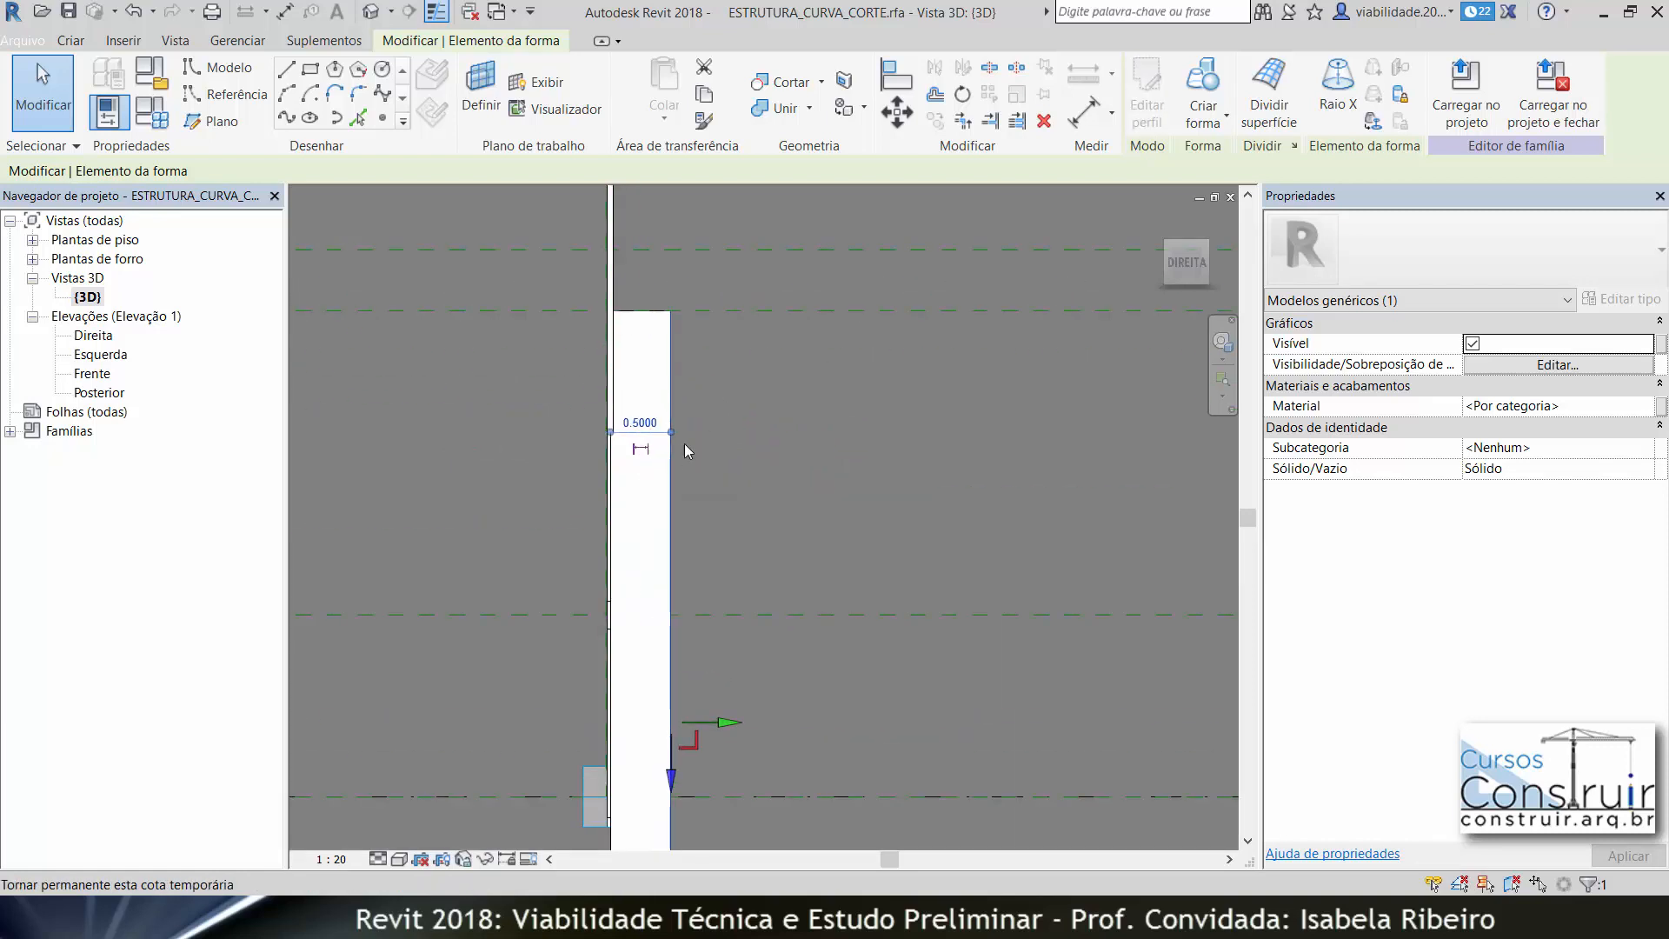
middle_click_drag(867, 564, 837, 549)
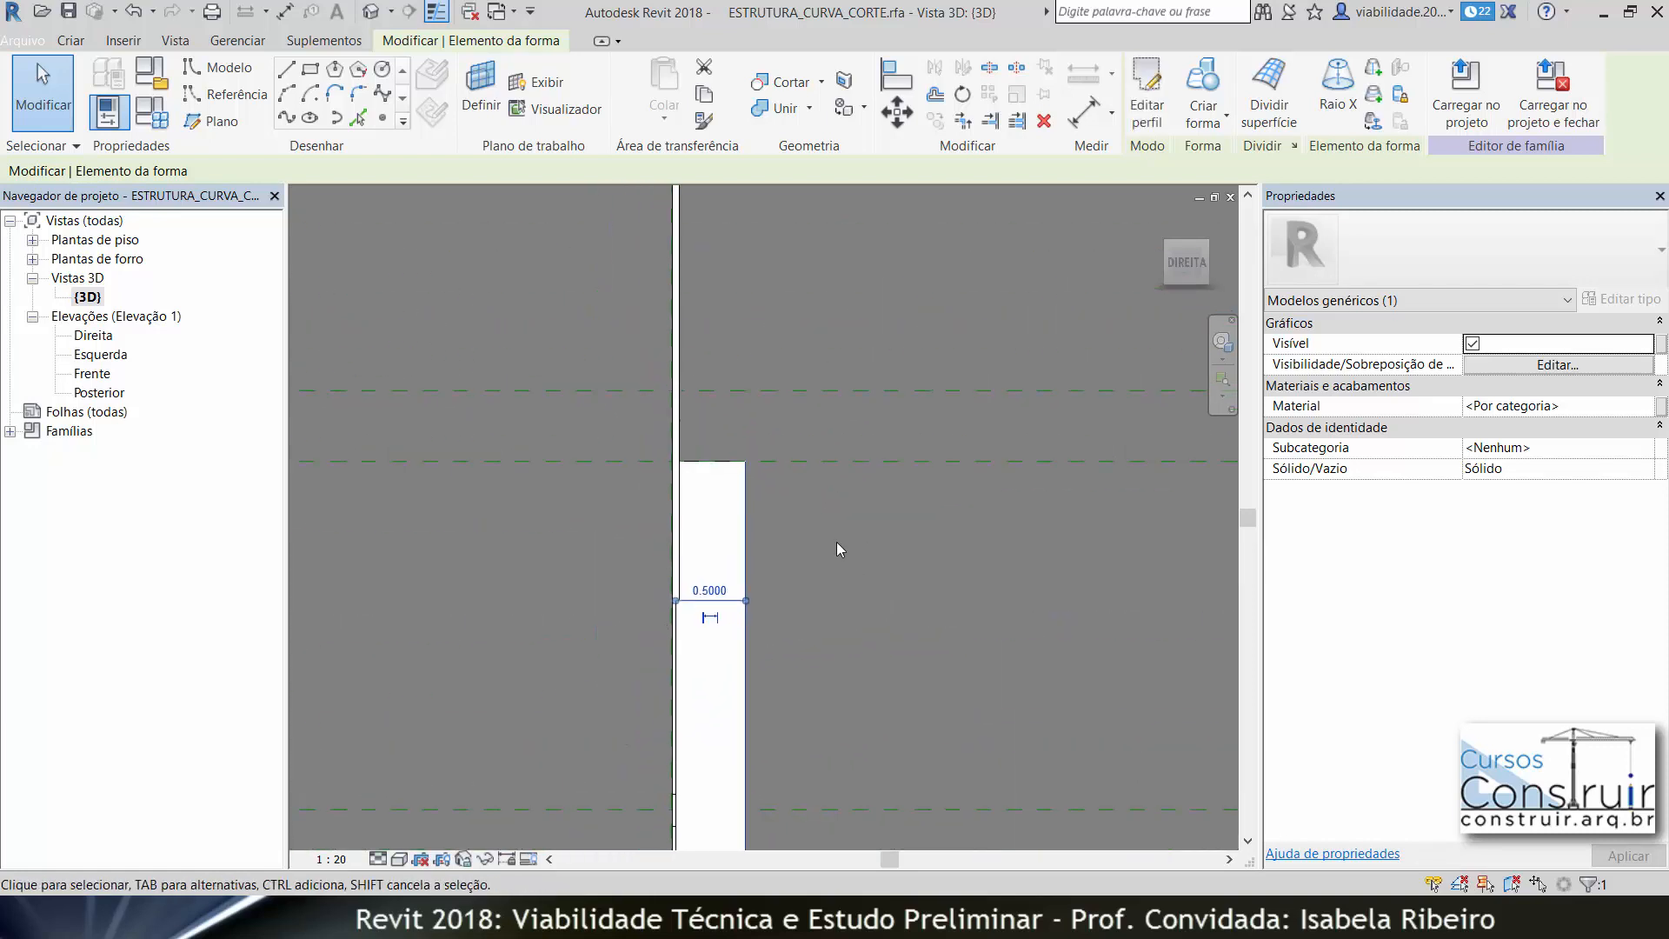
left_click(797, 524)
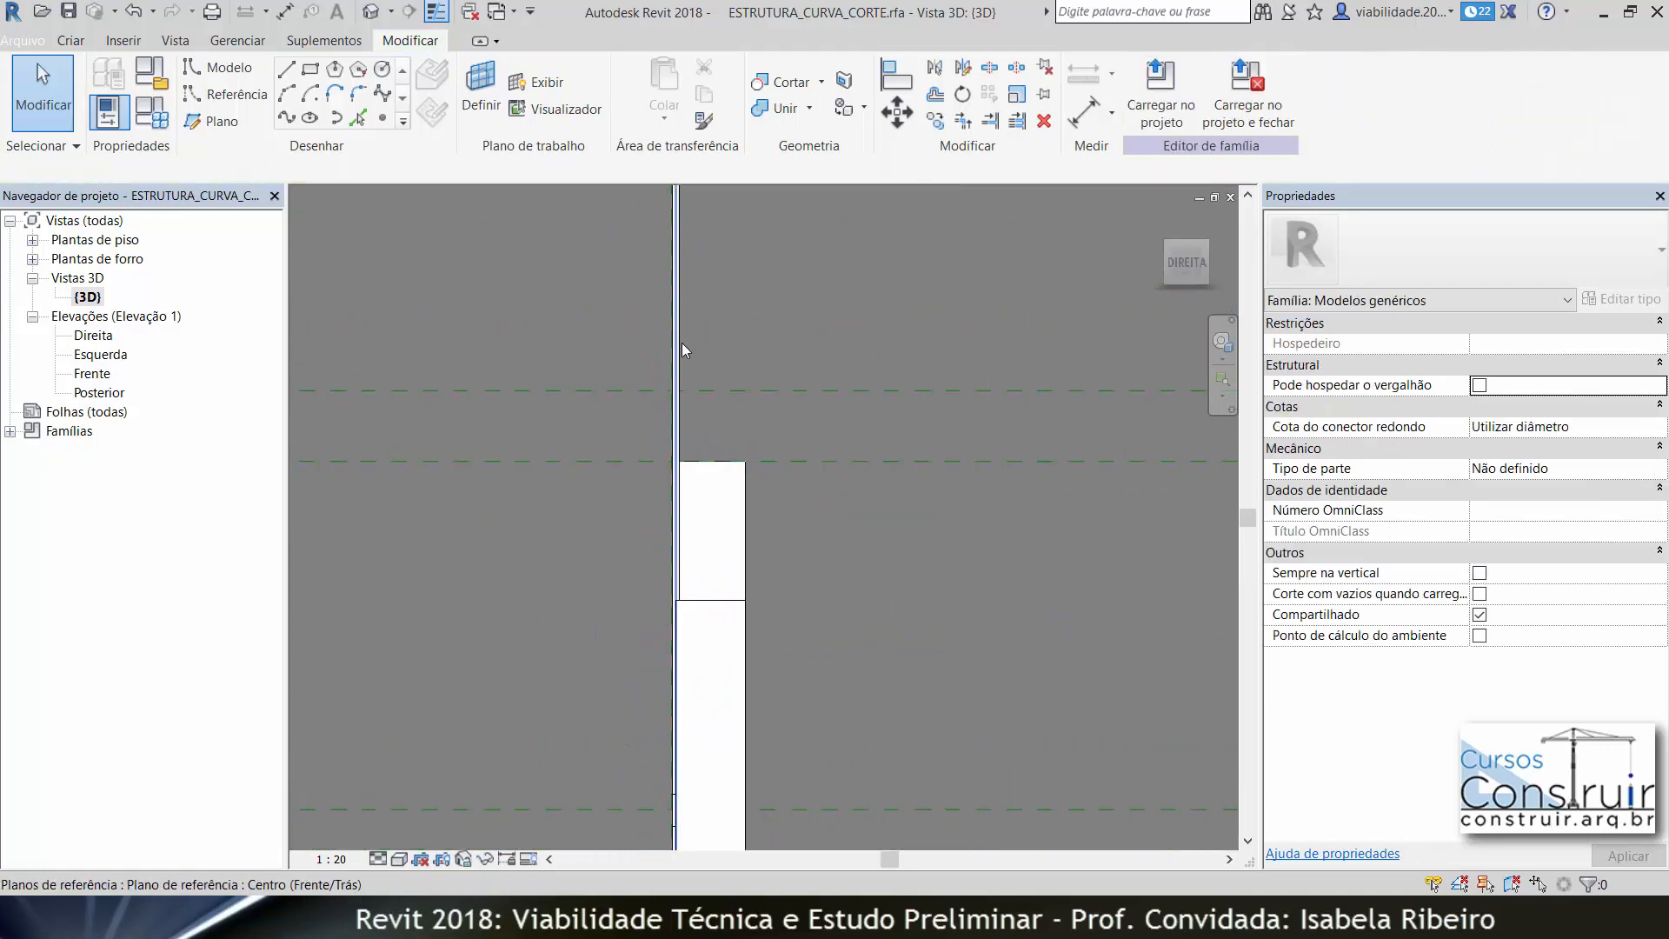
left_click(745, 561)
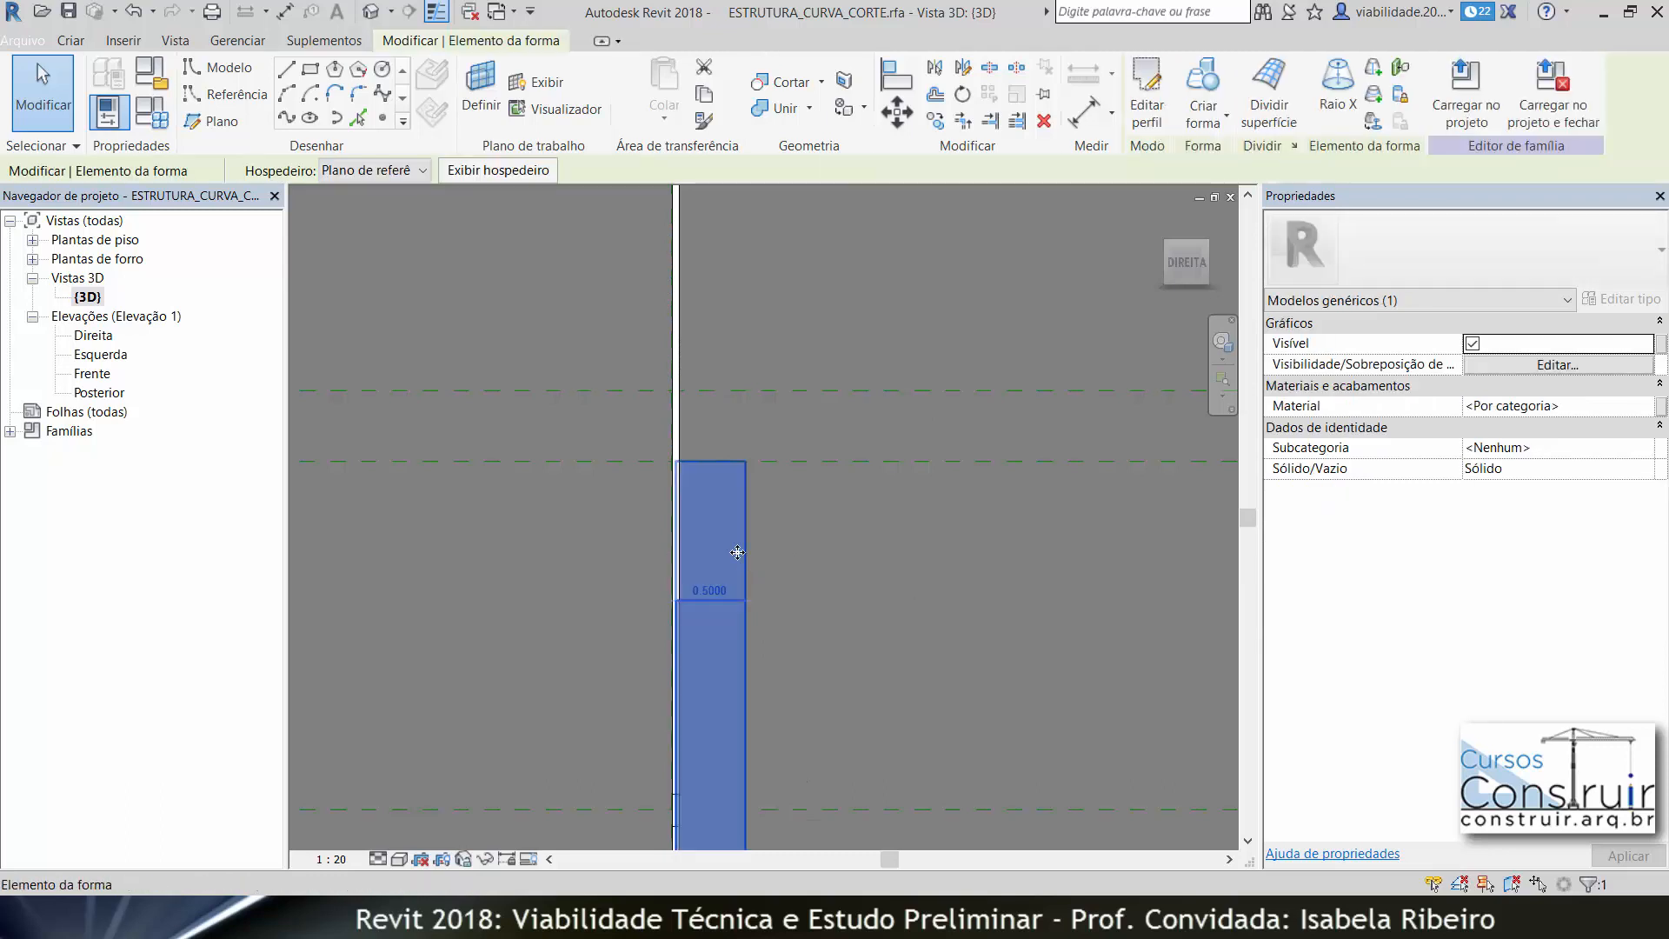
left_click(896, 111)
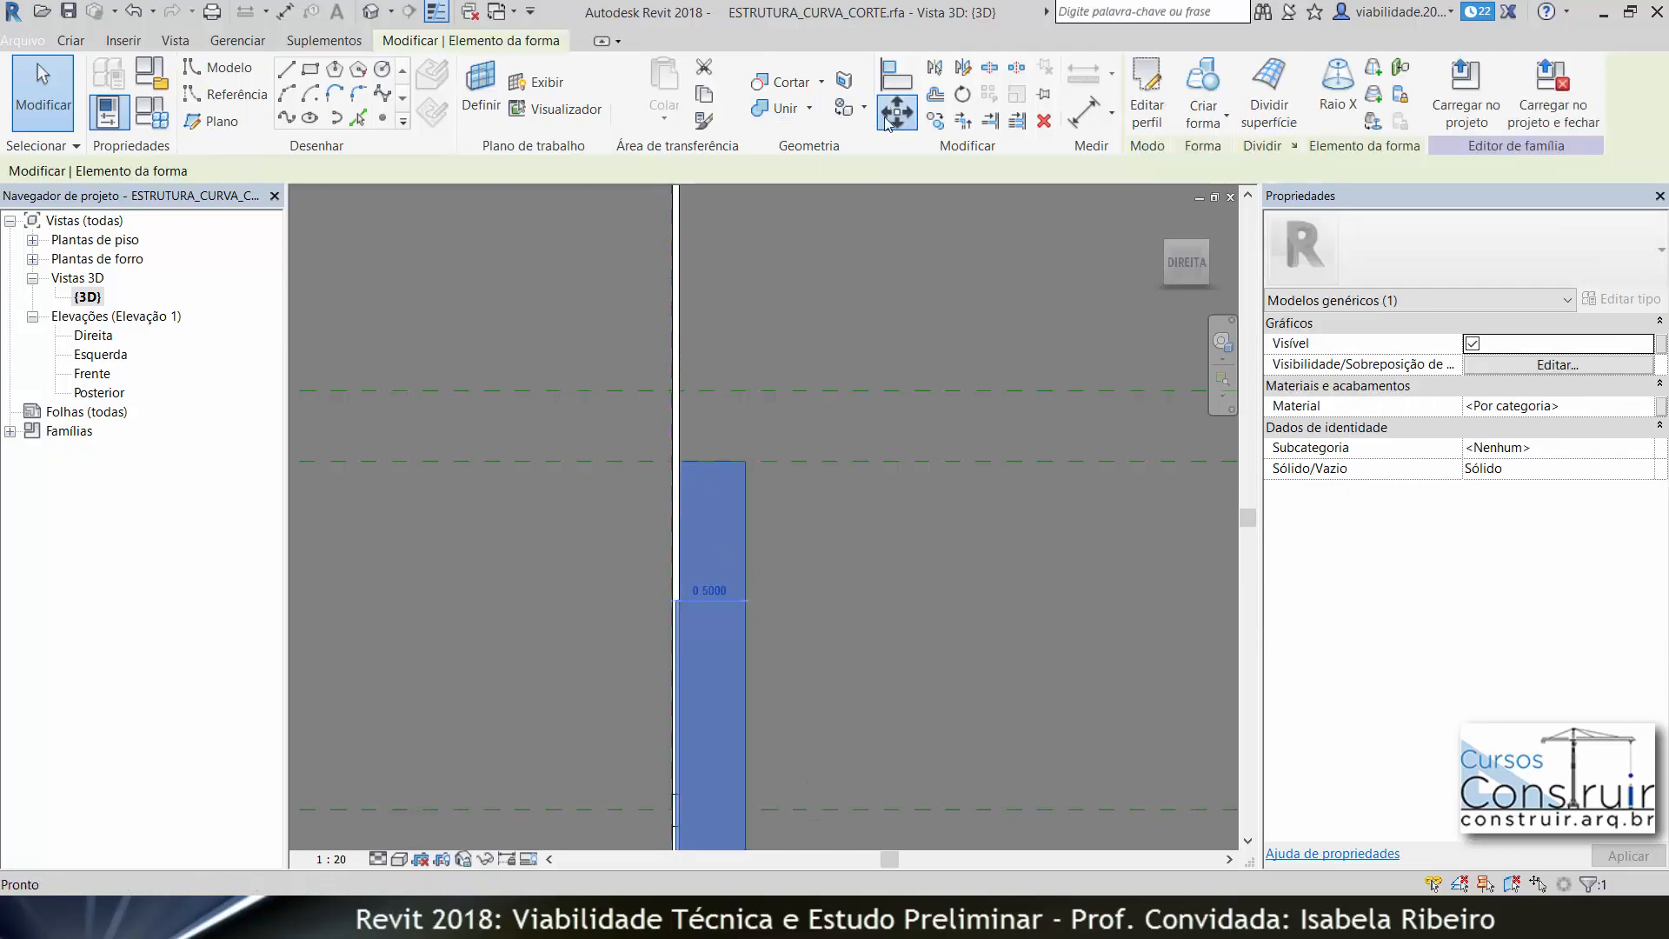
left_click(677, 462)
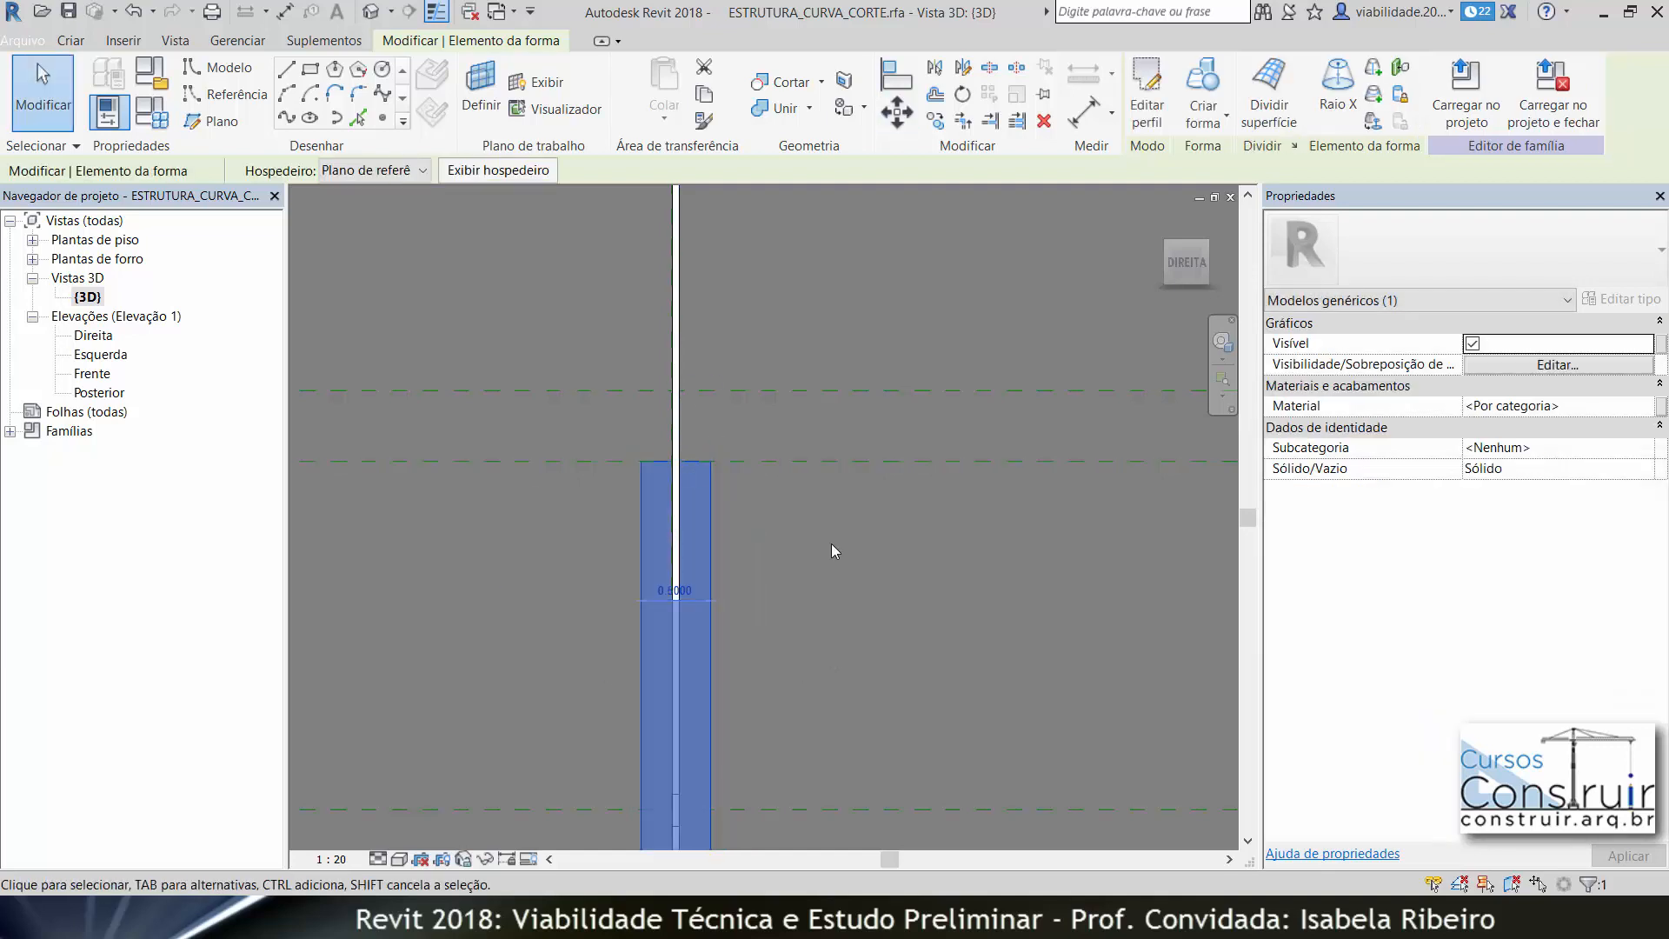
left_click(831, 545)
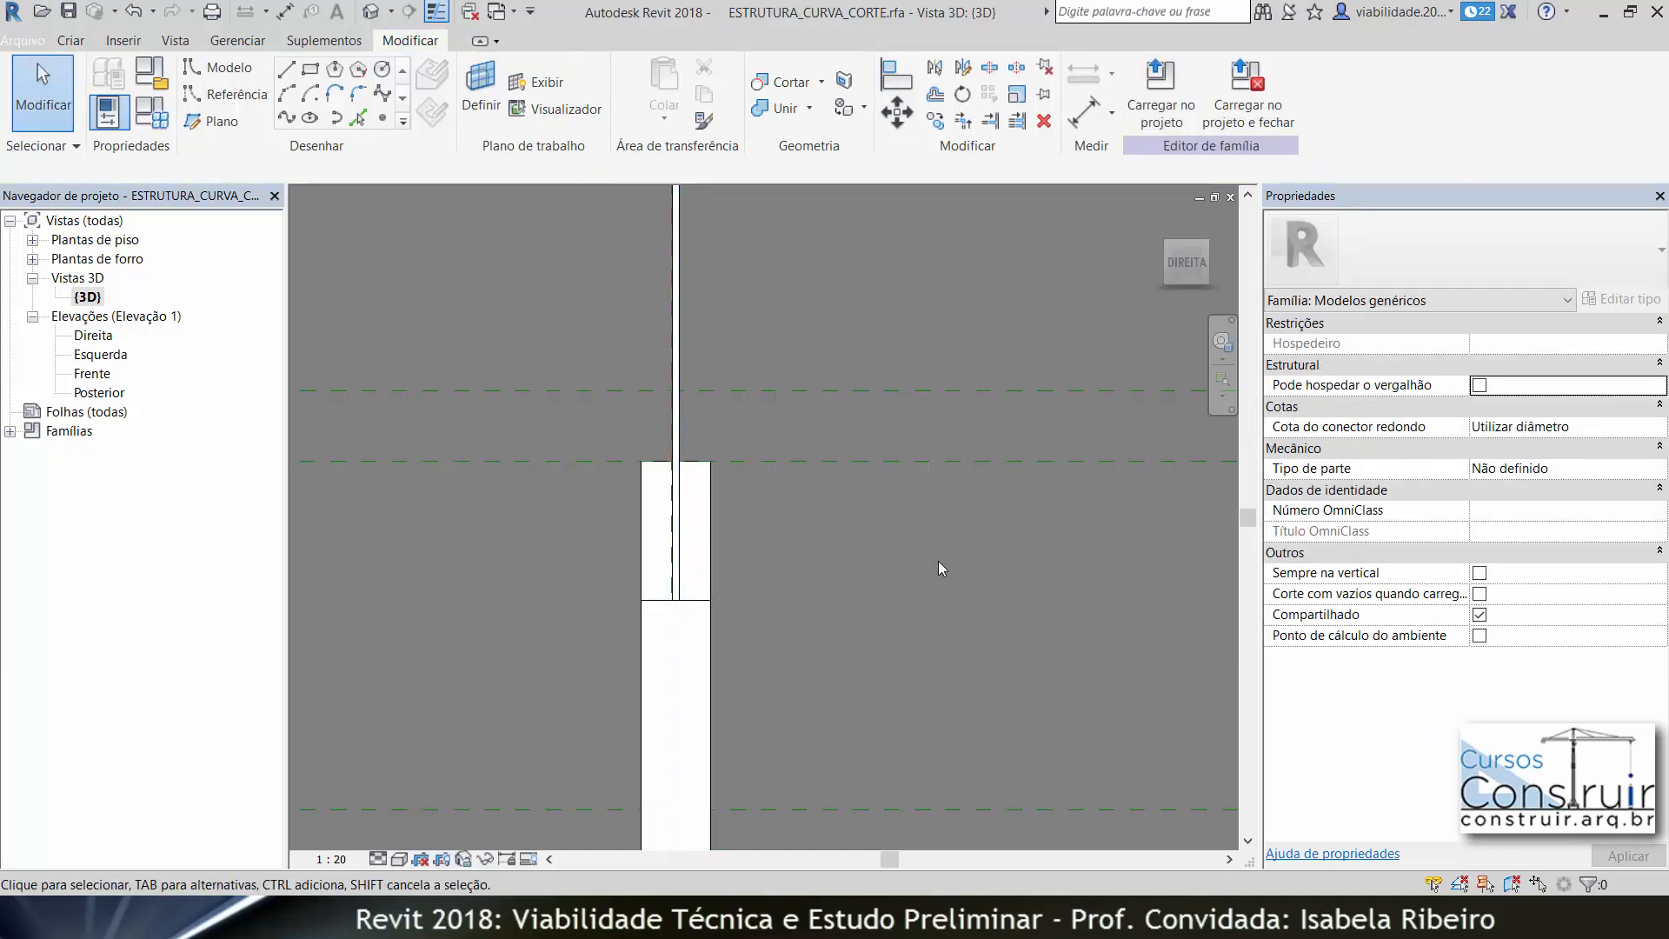
Select the whole form and change its Sólido/Vazio property to Vazia so it cuts the curved structure.
scroll(935, 564, "down", 2)
middle_click_drag(926, 600, 827, 587, "shift")
scroll(783, 709, "down", 3)
middle_click_drag(782, 708, 1008, 527, "shift")
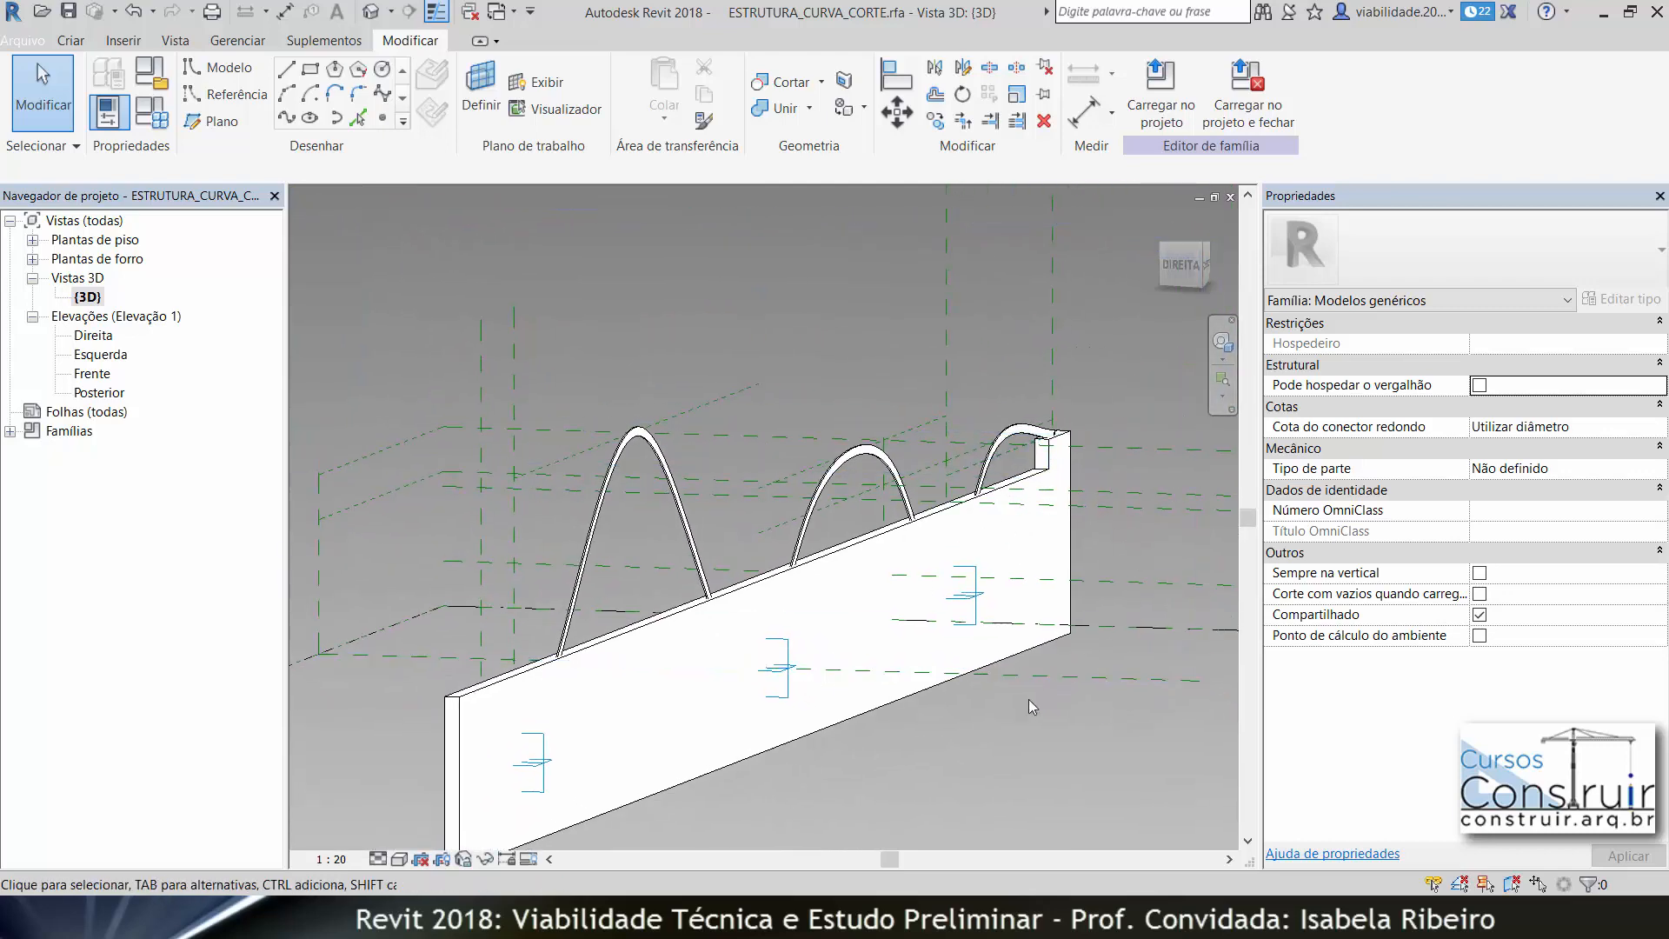
key("Tab")
left_click(645, 637)
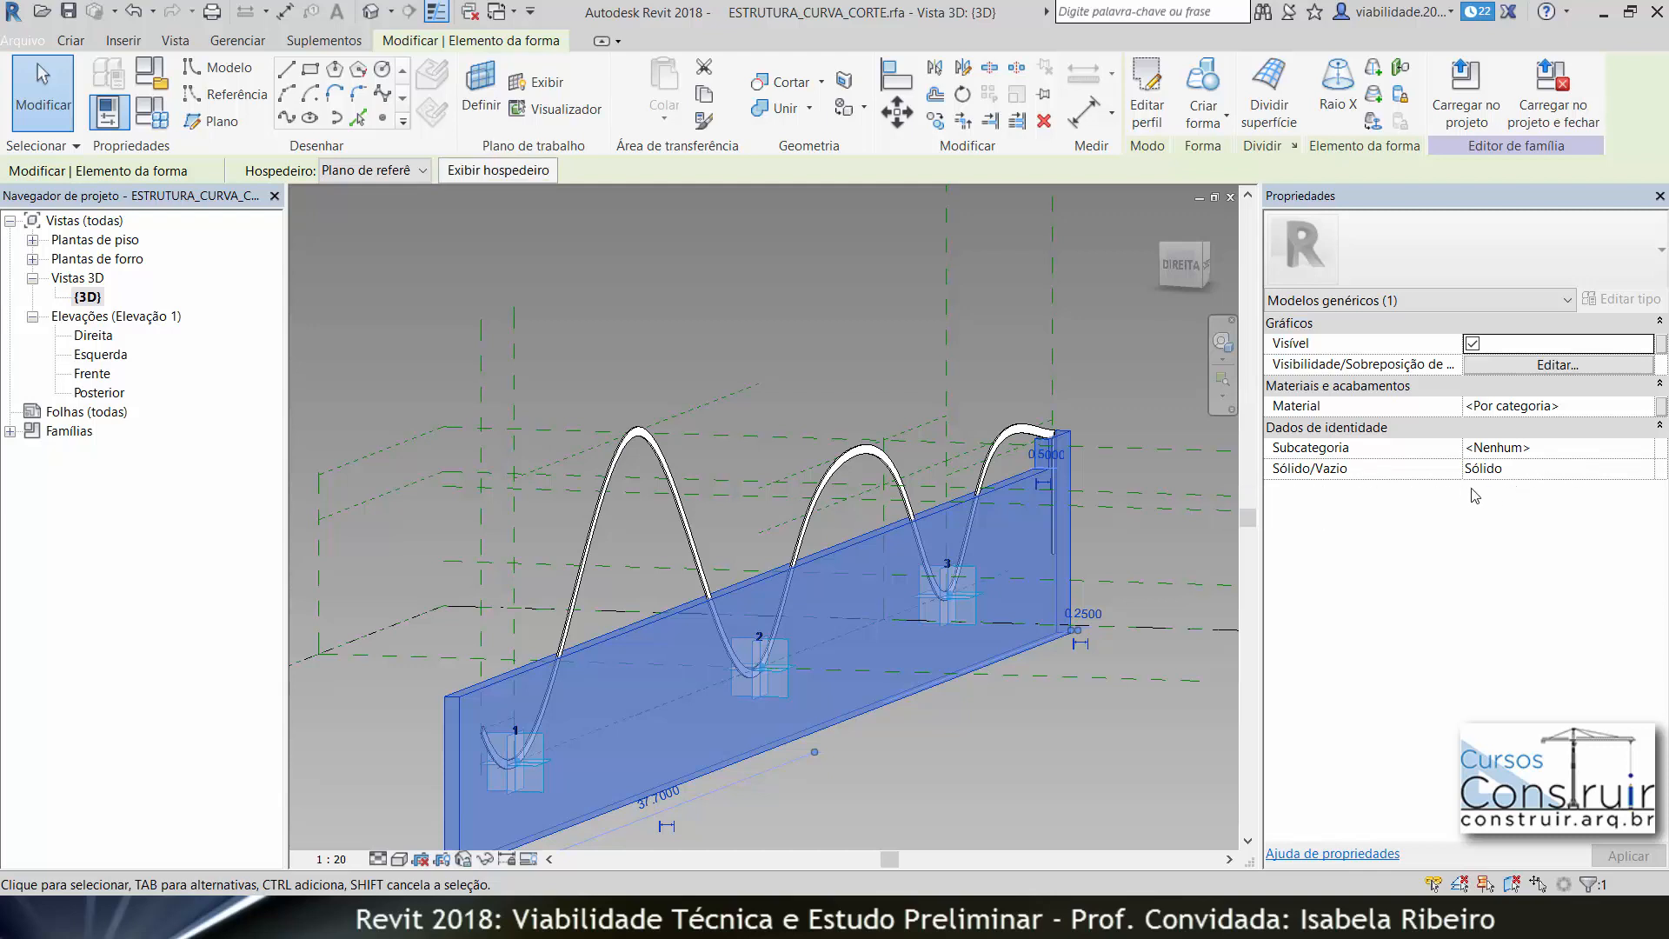
left_click(1644, 470)
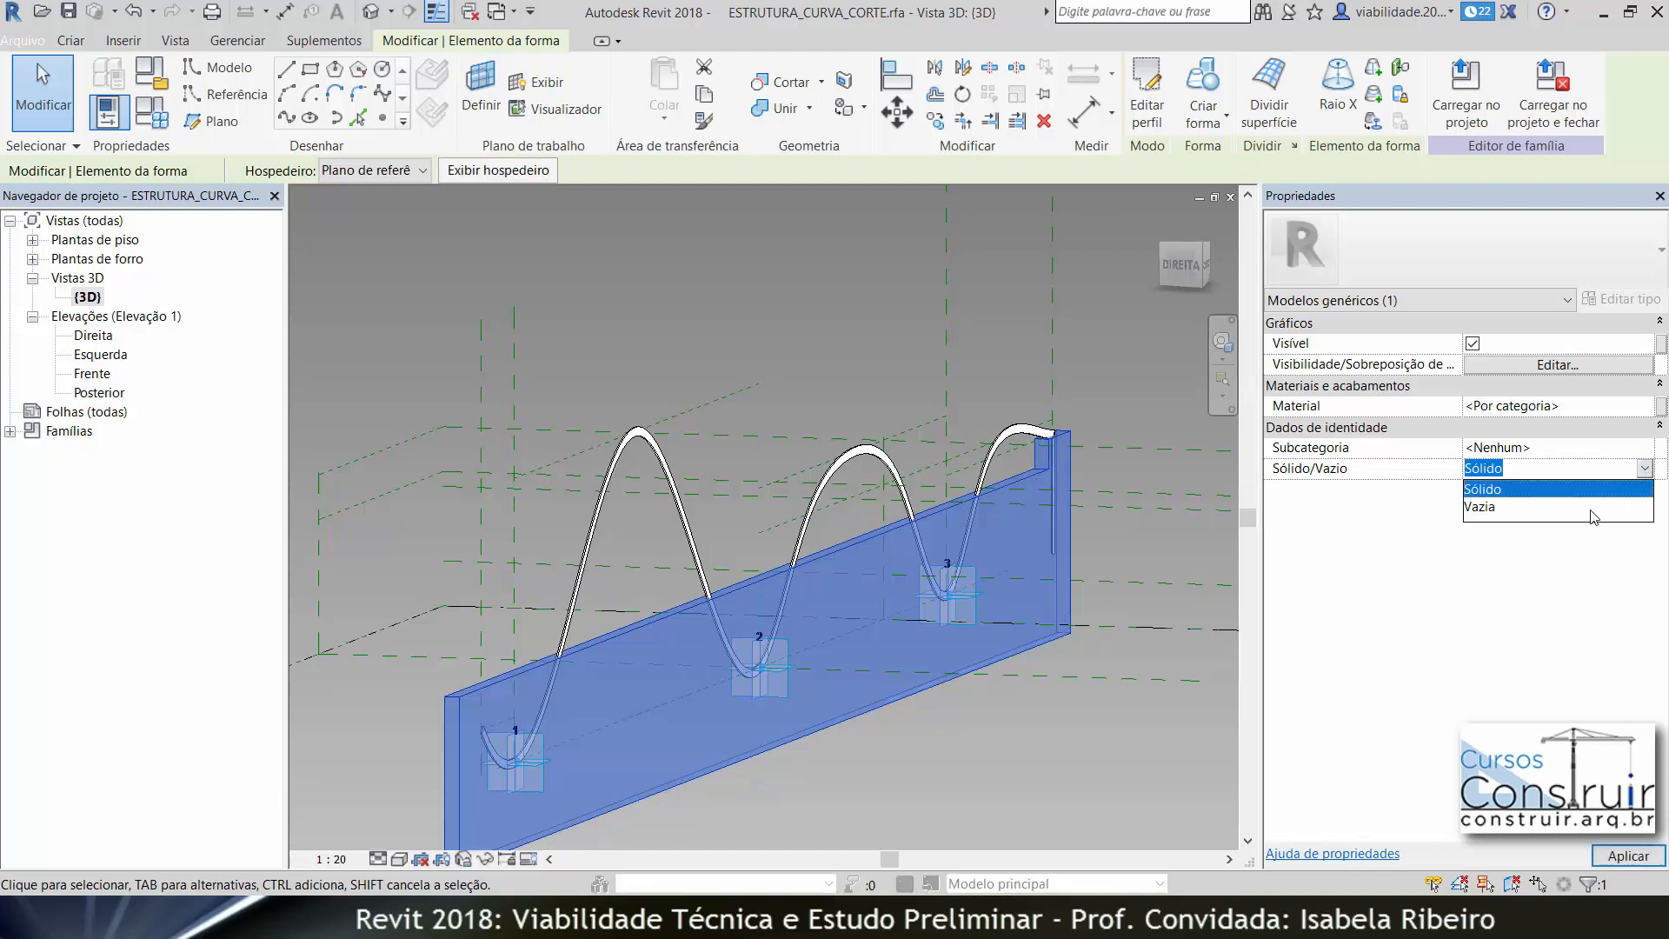
left_click(1593, 511)
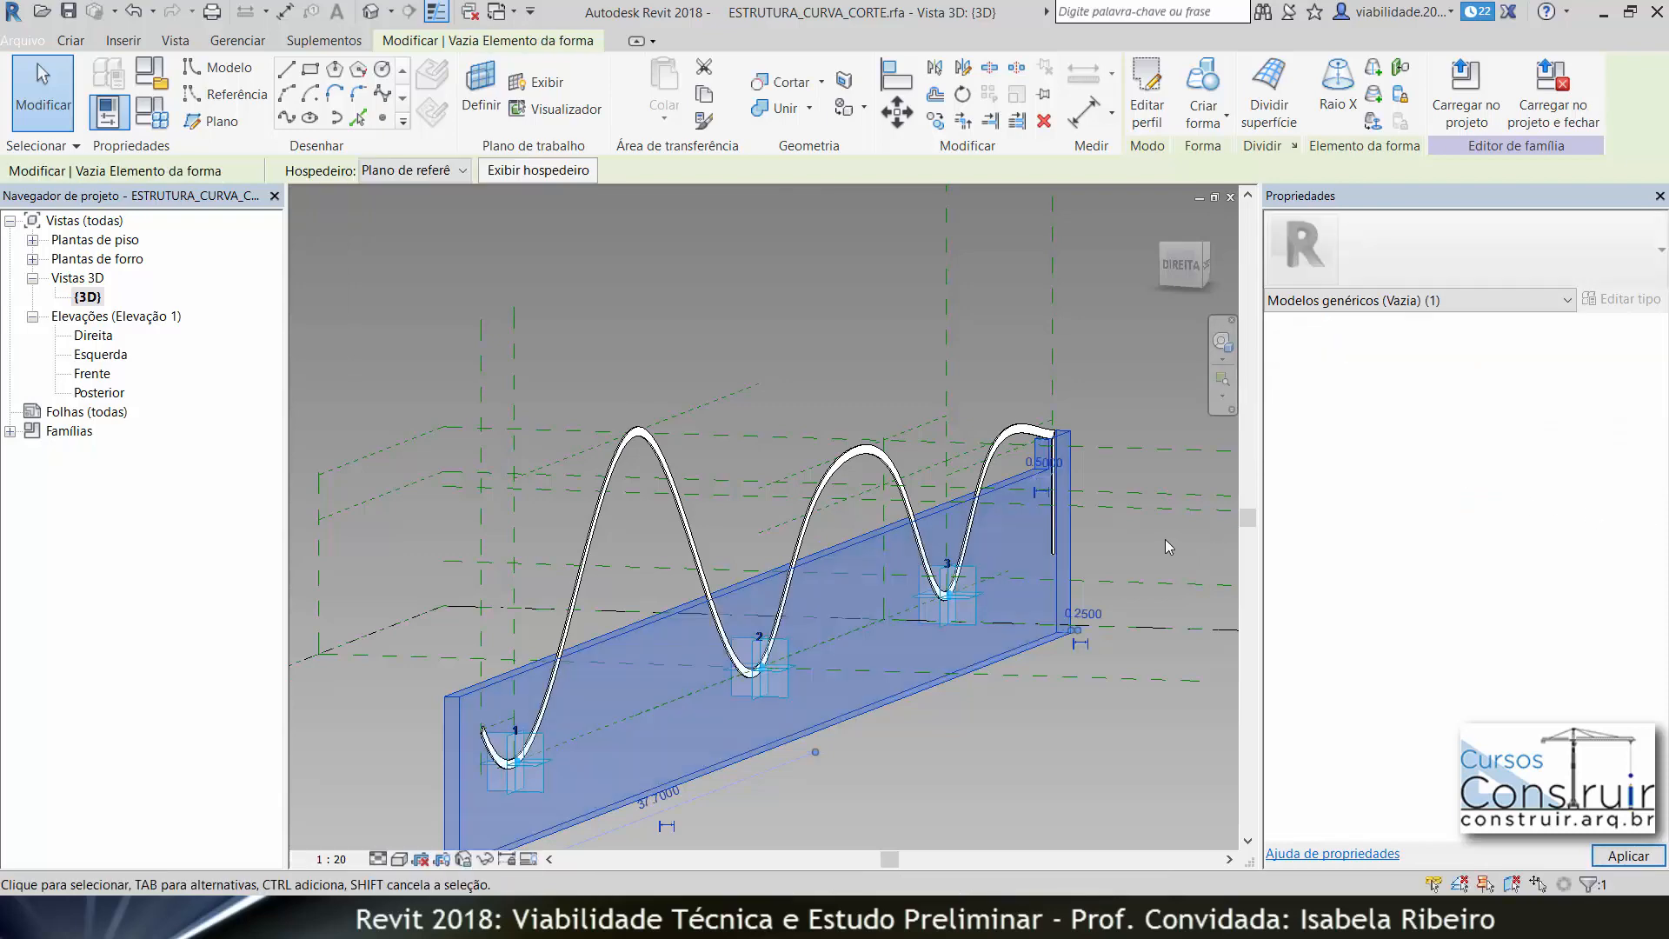
left_click(1165, 540)
Check the trimmed curve segments from other angles and save the family.
scroll(1166, 543, "down", 1)
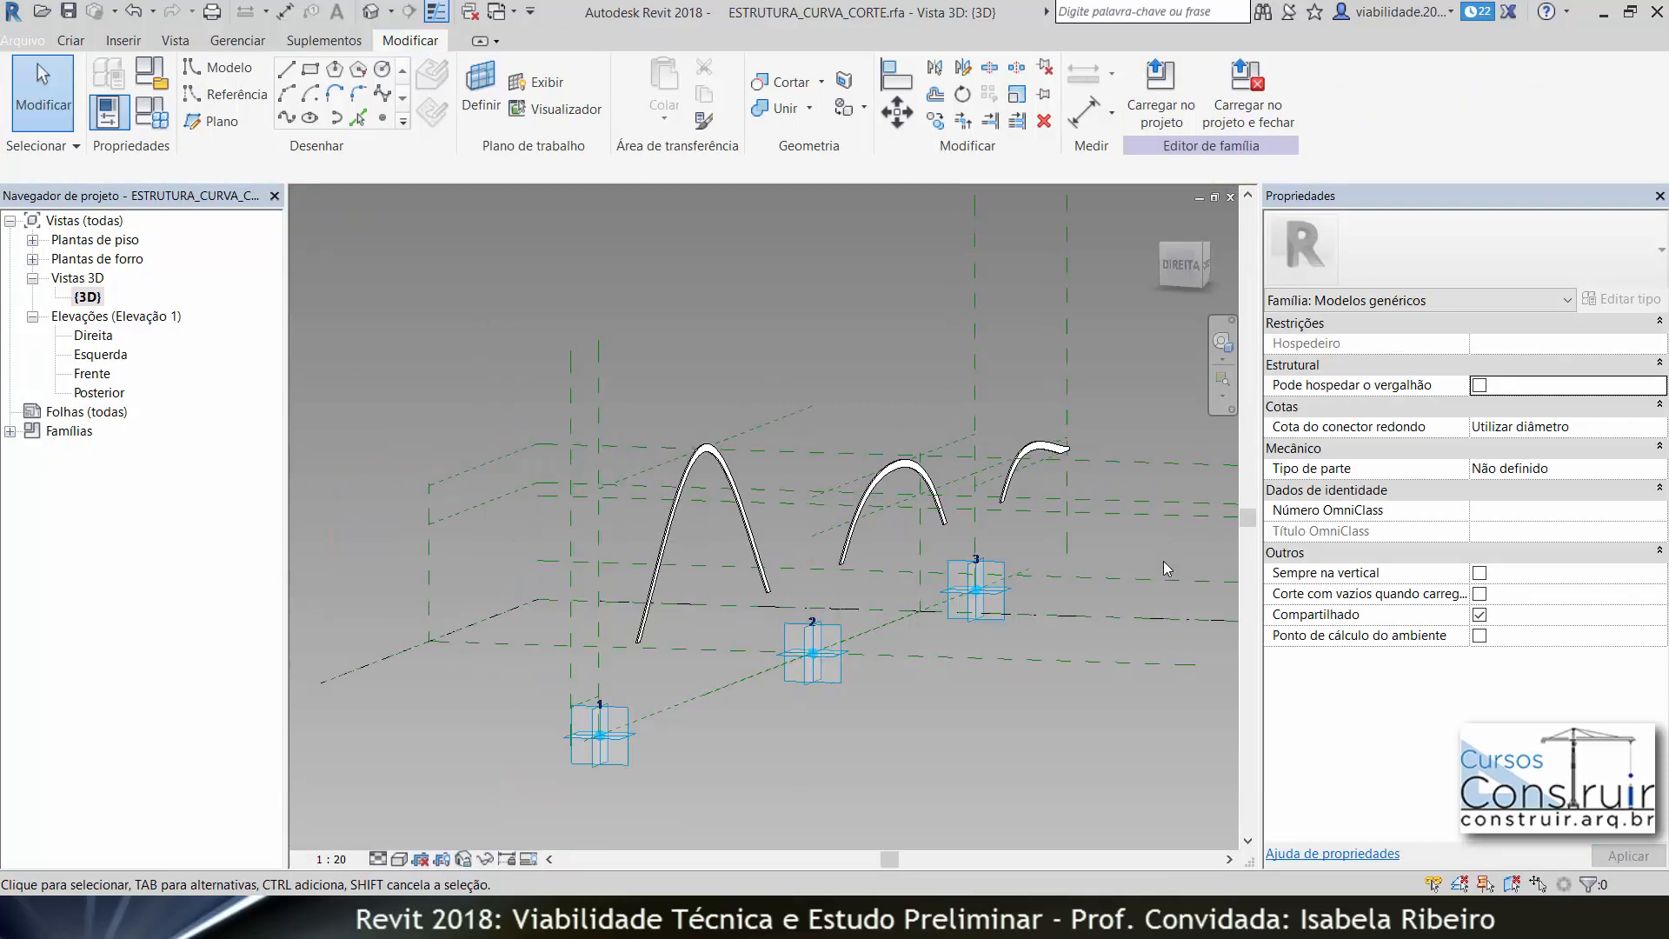
middle_click_drag(1159, 600, 996, 668, "shift")
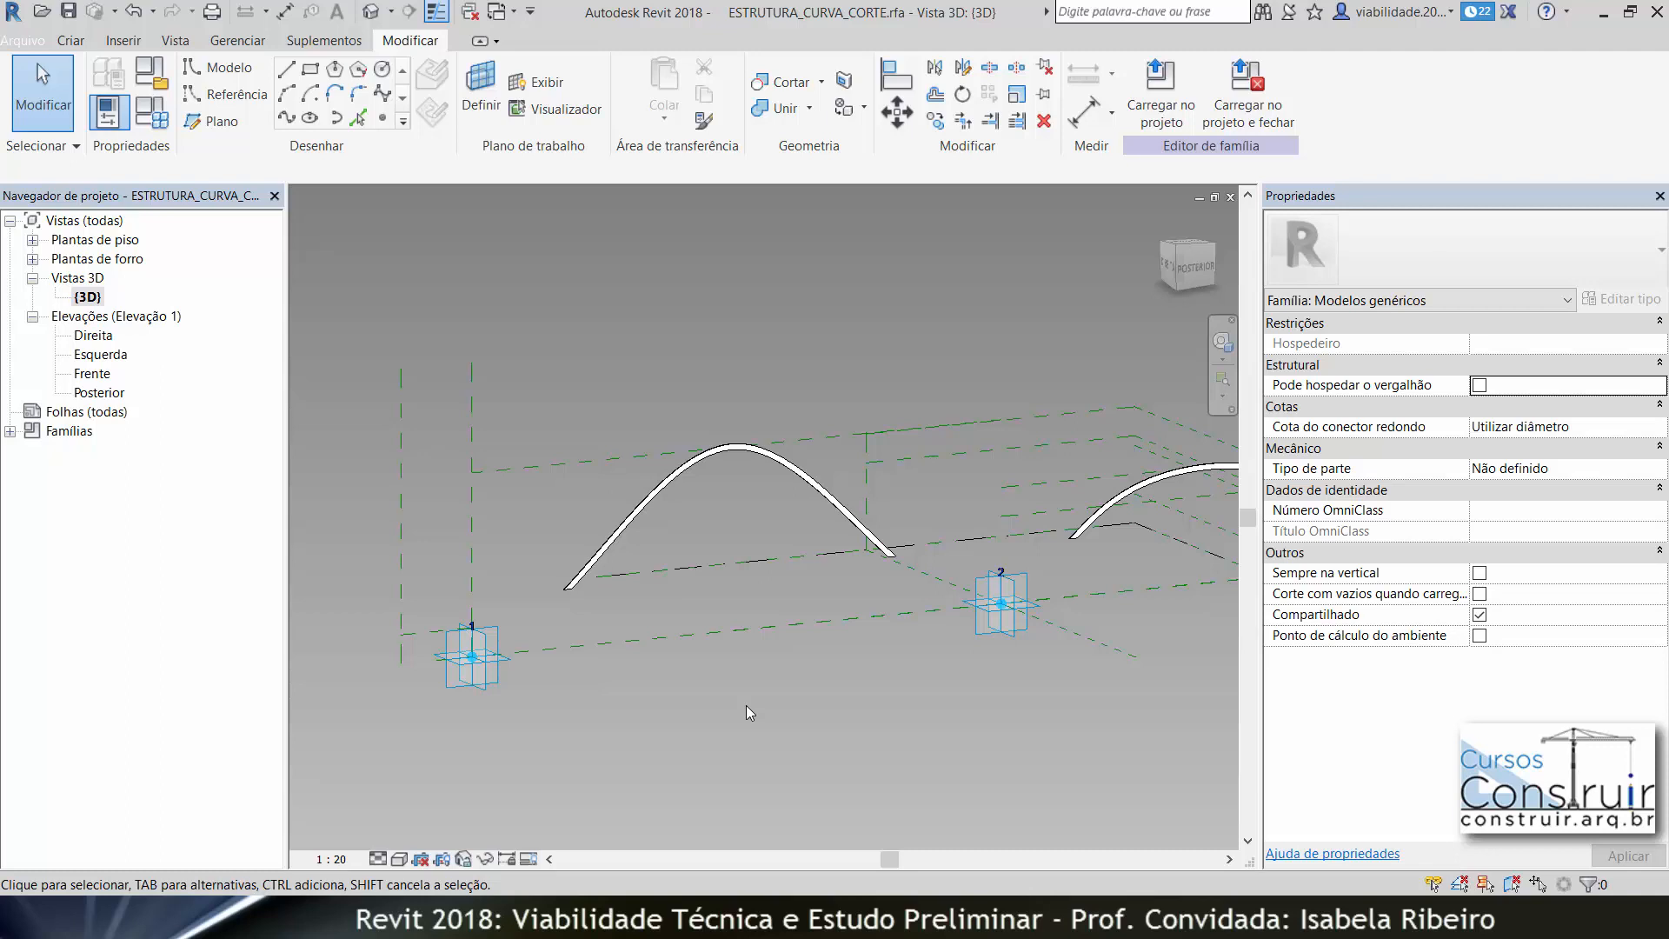
scroll(746, 706, "down", 3)
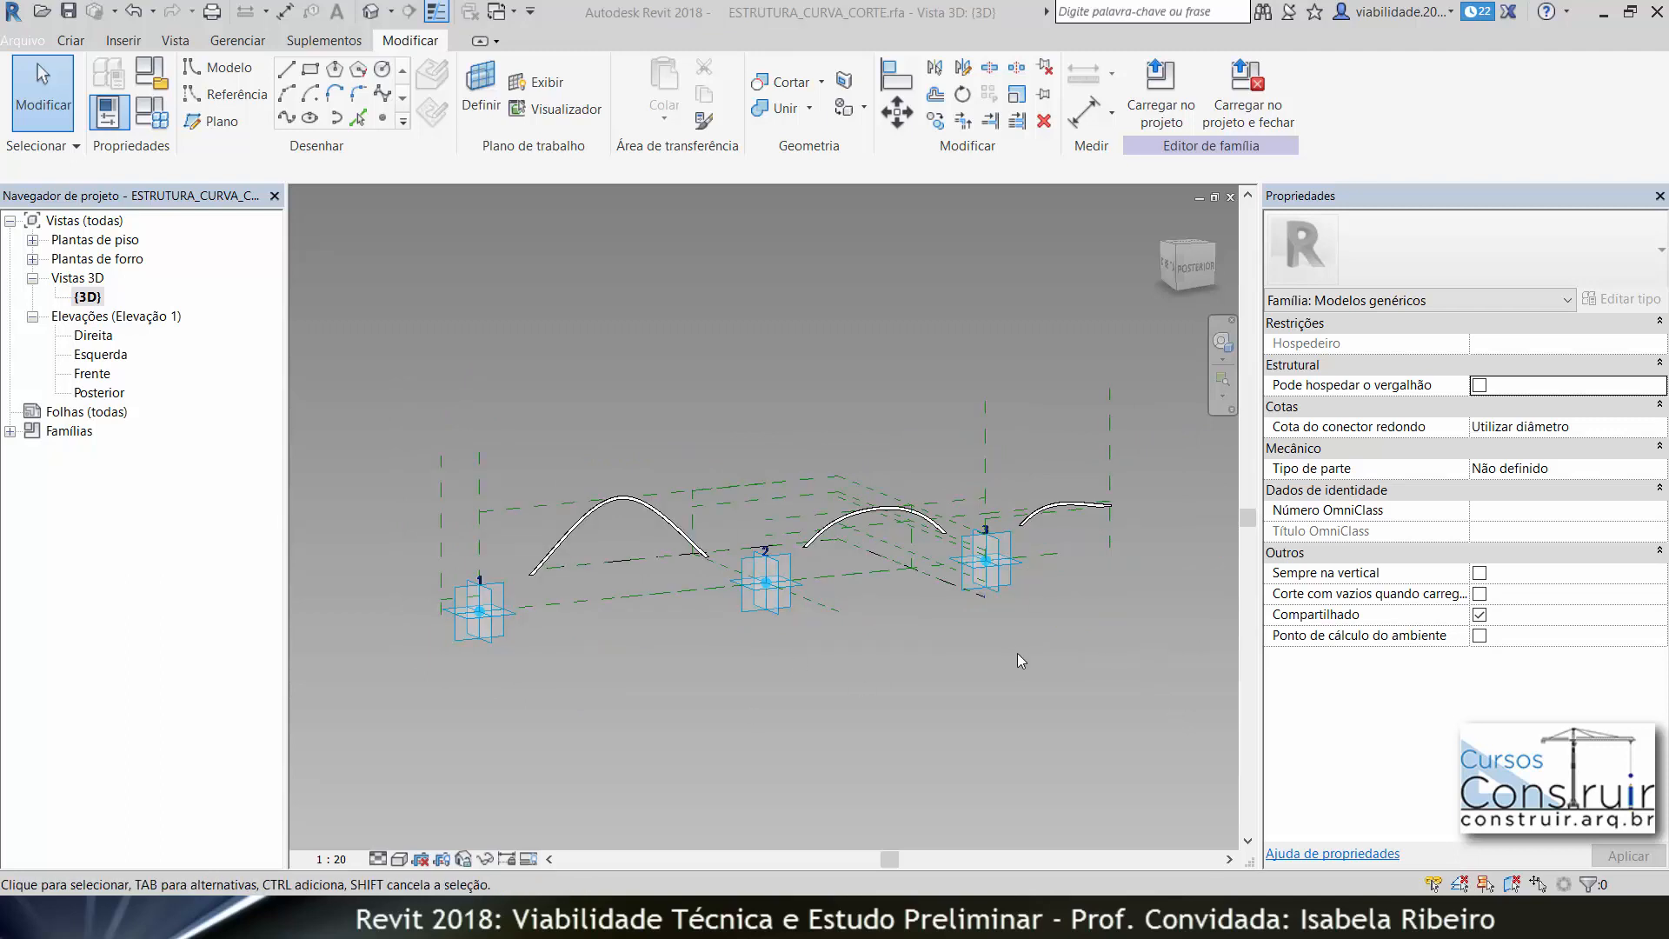
left_click(68, 11)
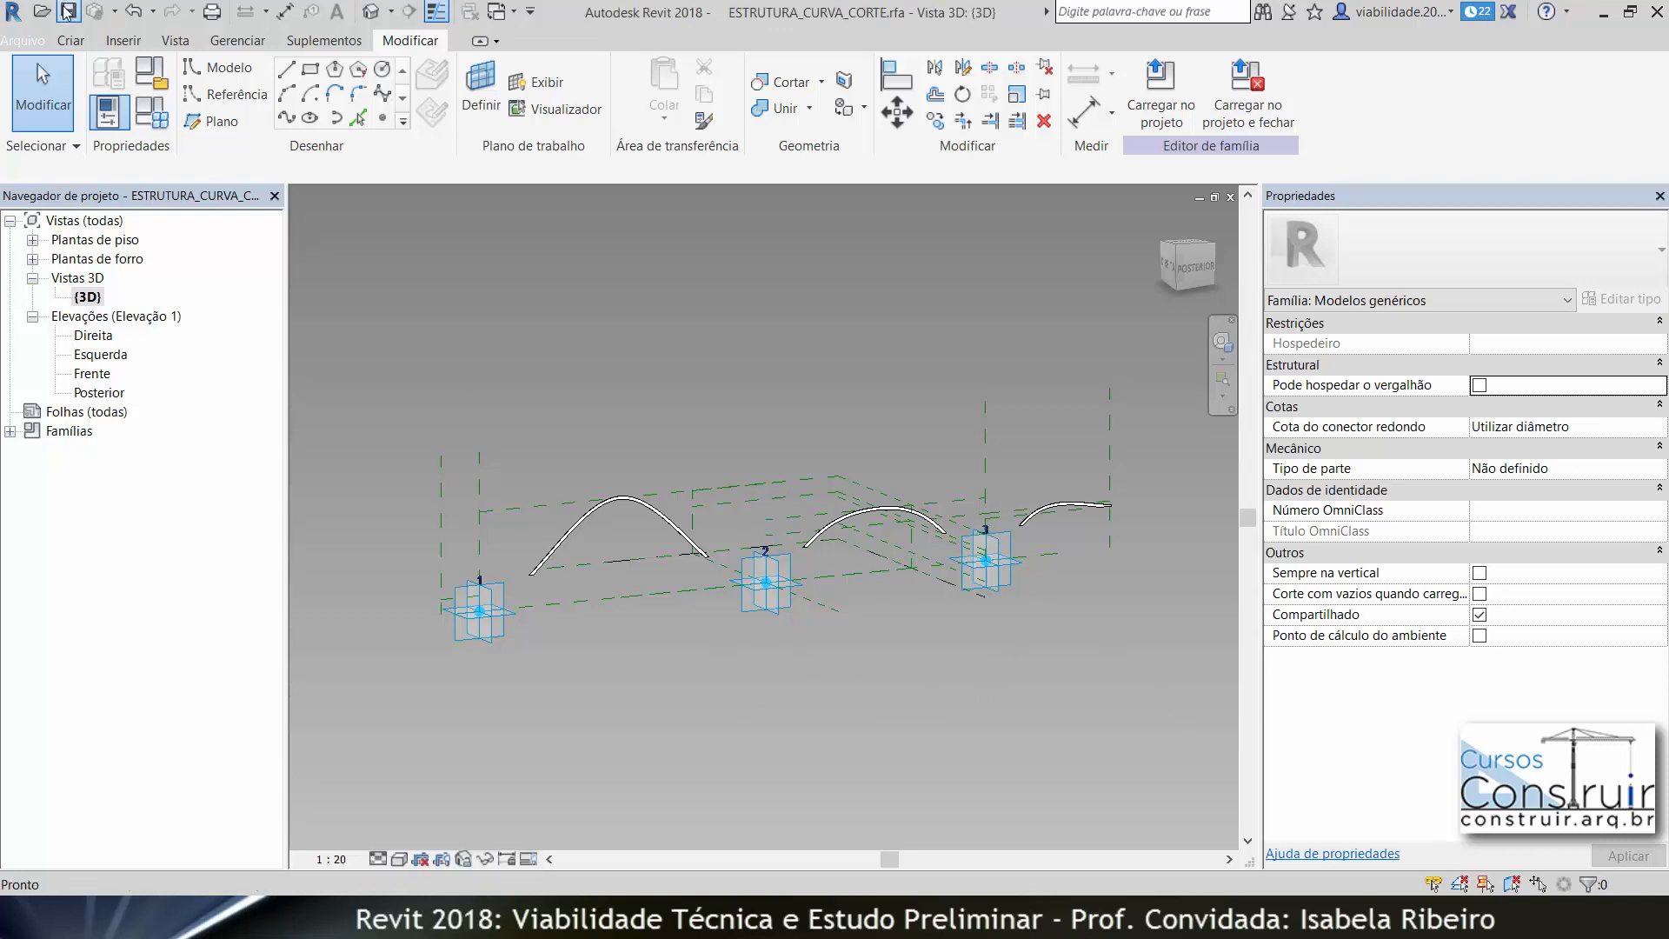
Open the project CC_MASSA_CLUBE.rvt and enable its macros.
left_click(33, 44)
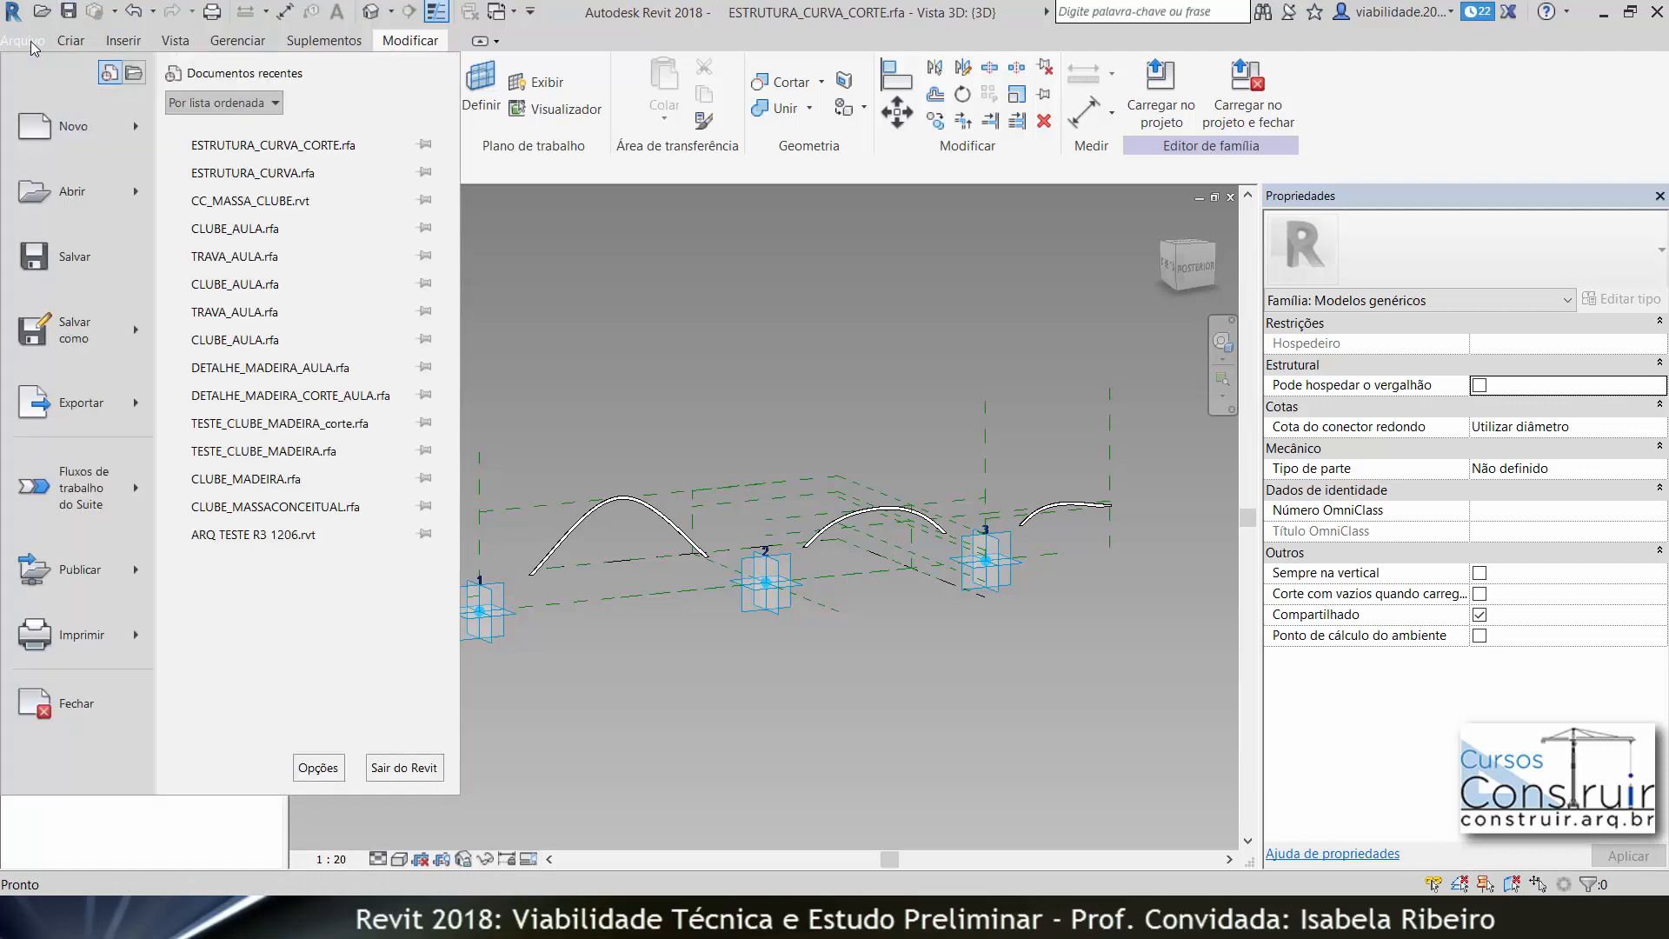
left_click(73, 192)
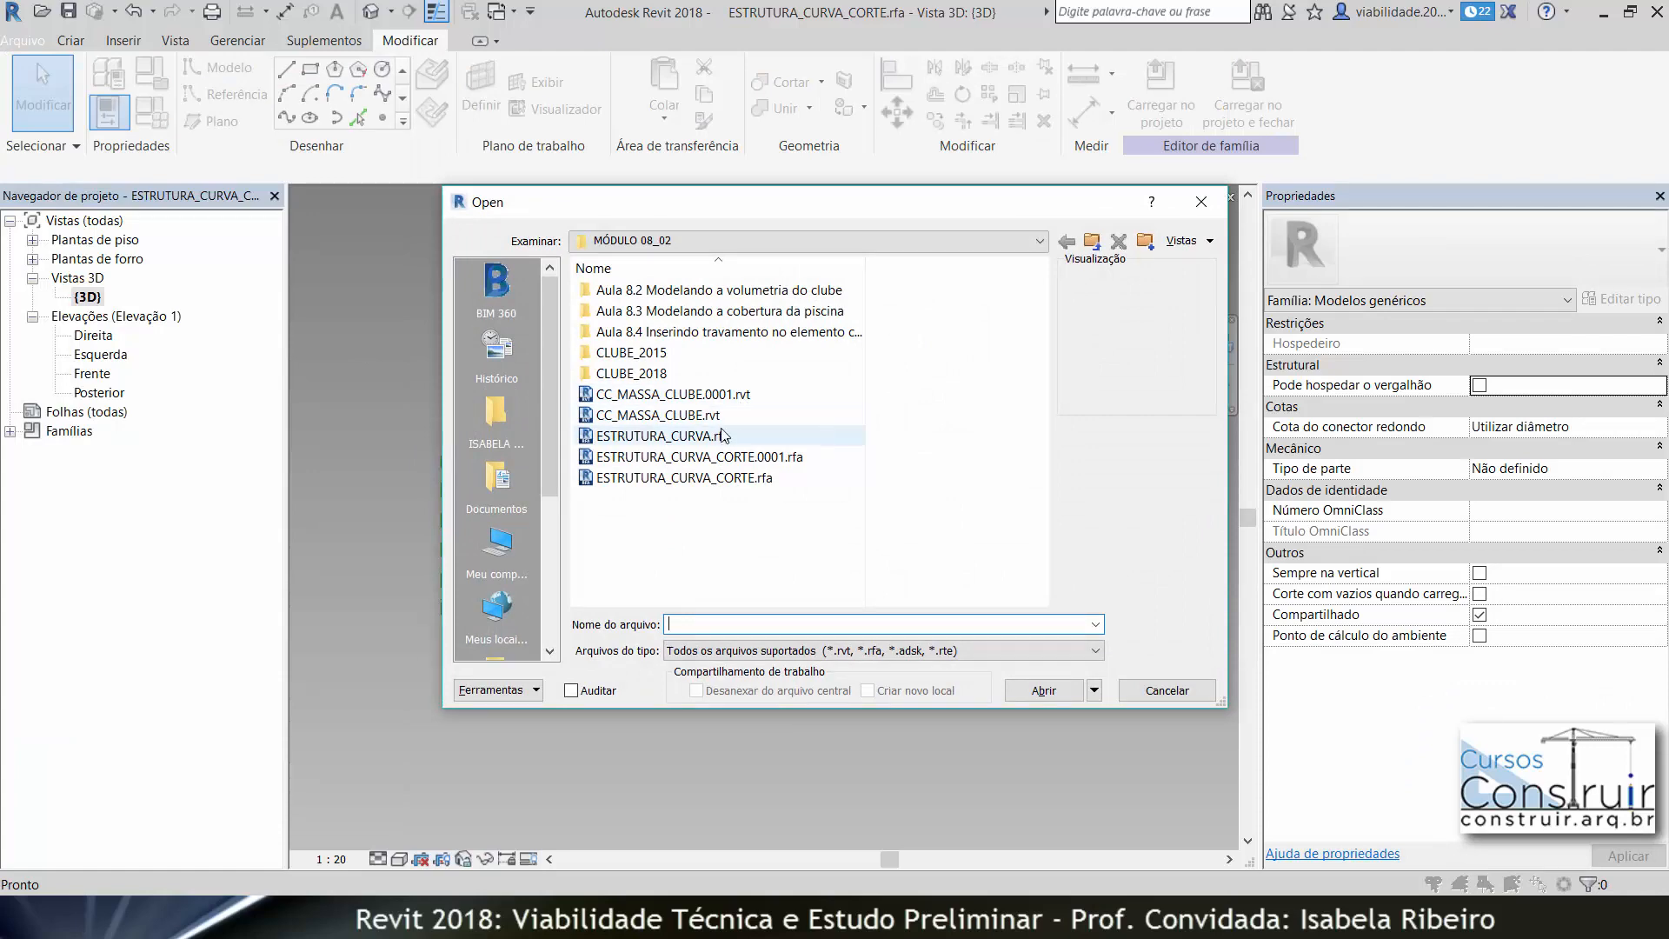
left_click(658, 415)
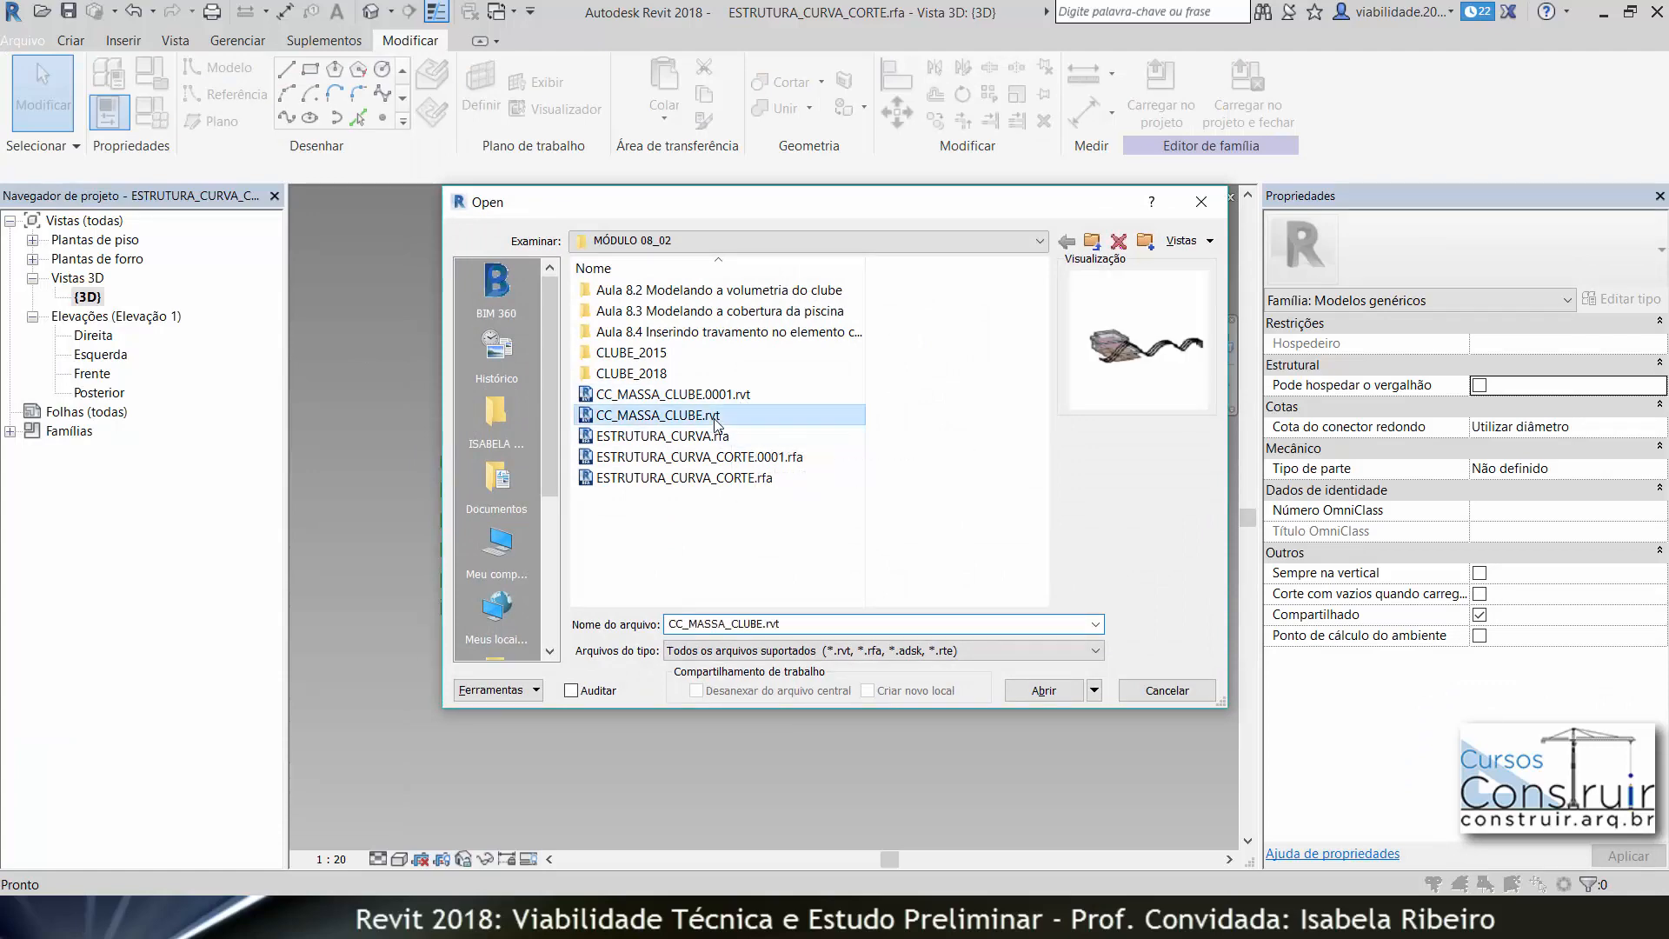
left_click(1041, 697)
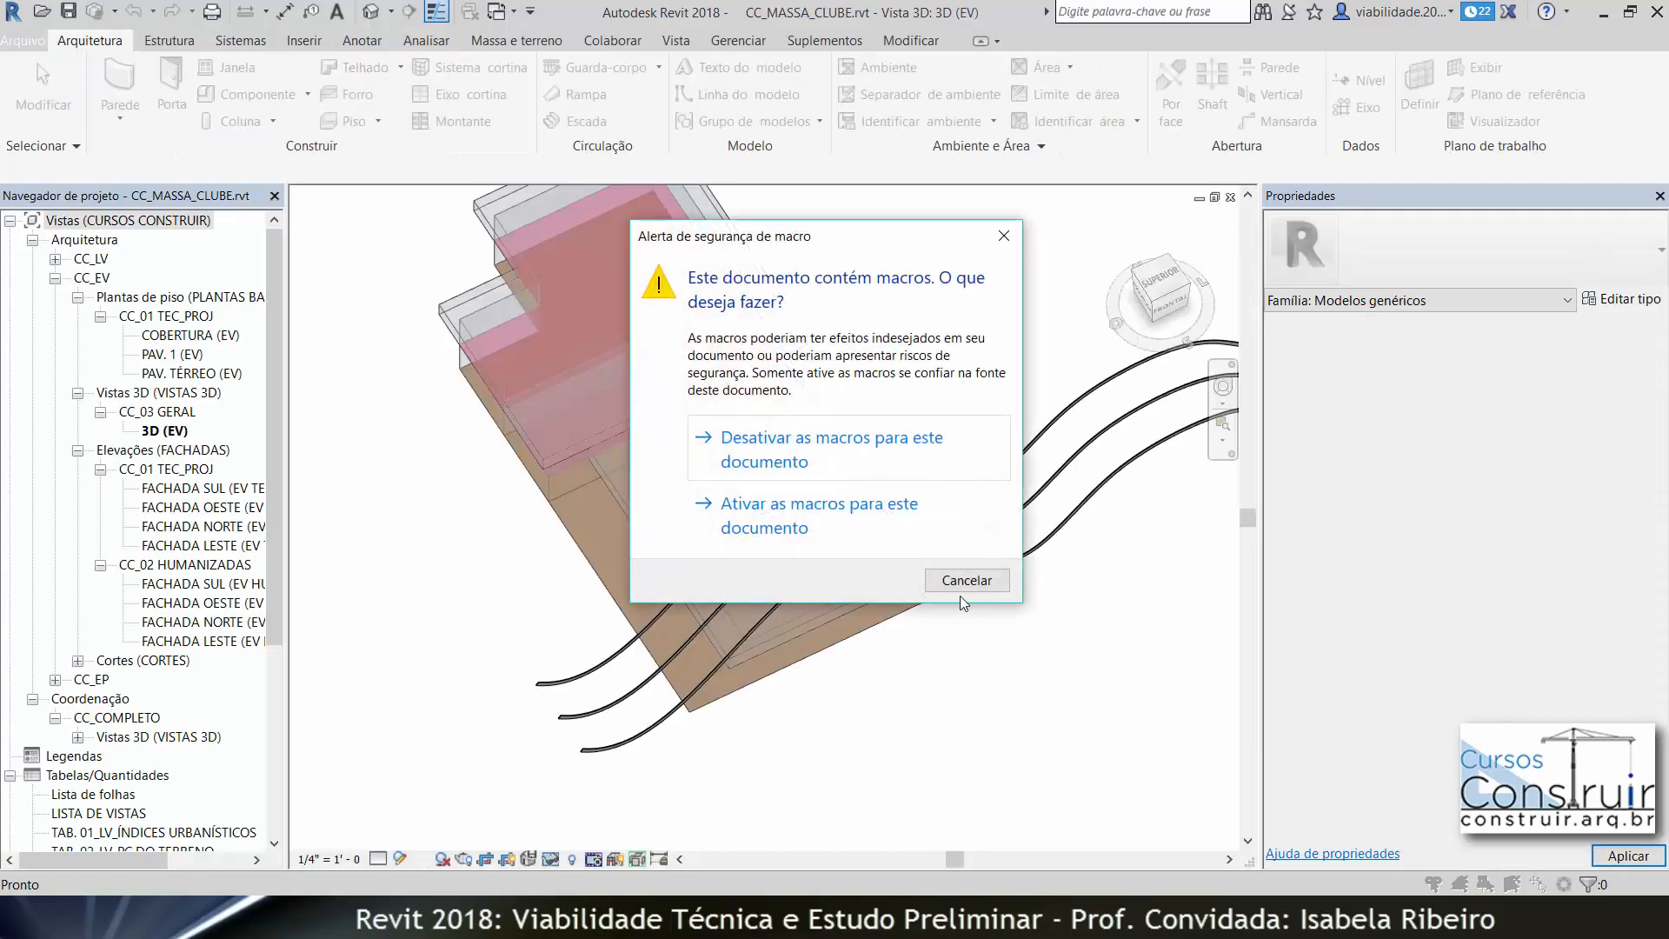
left_click(849, 519)
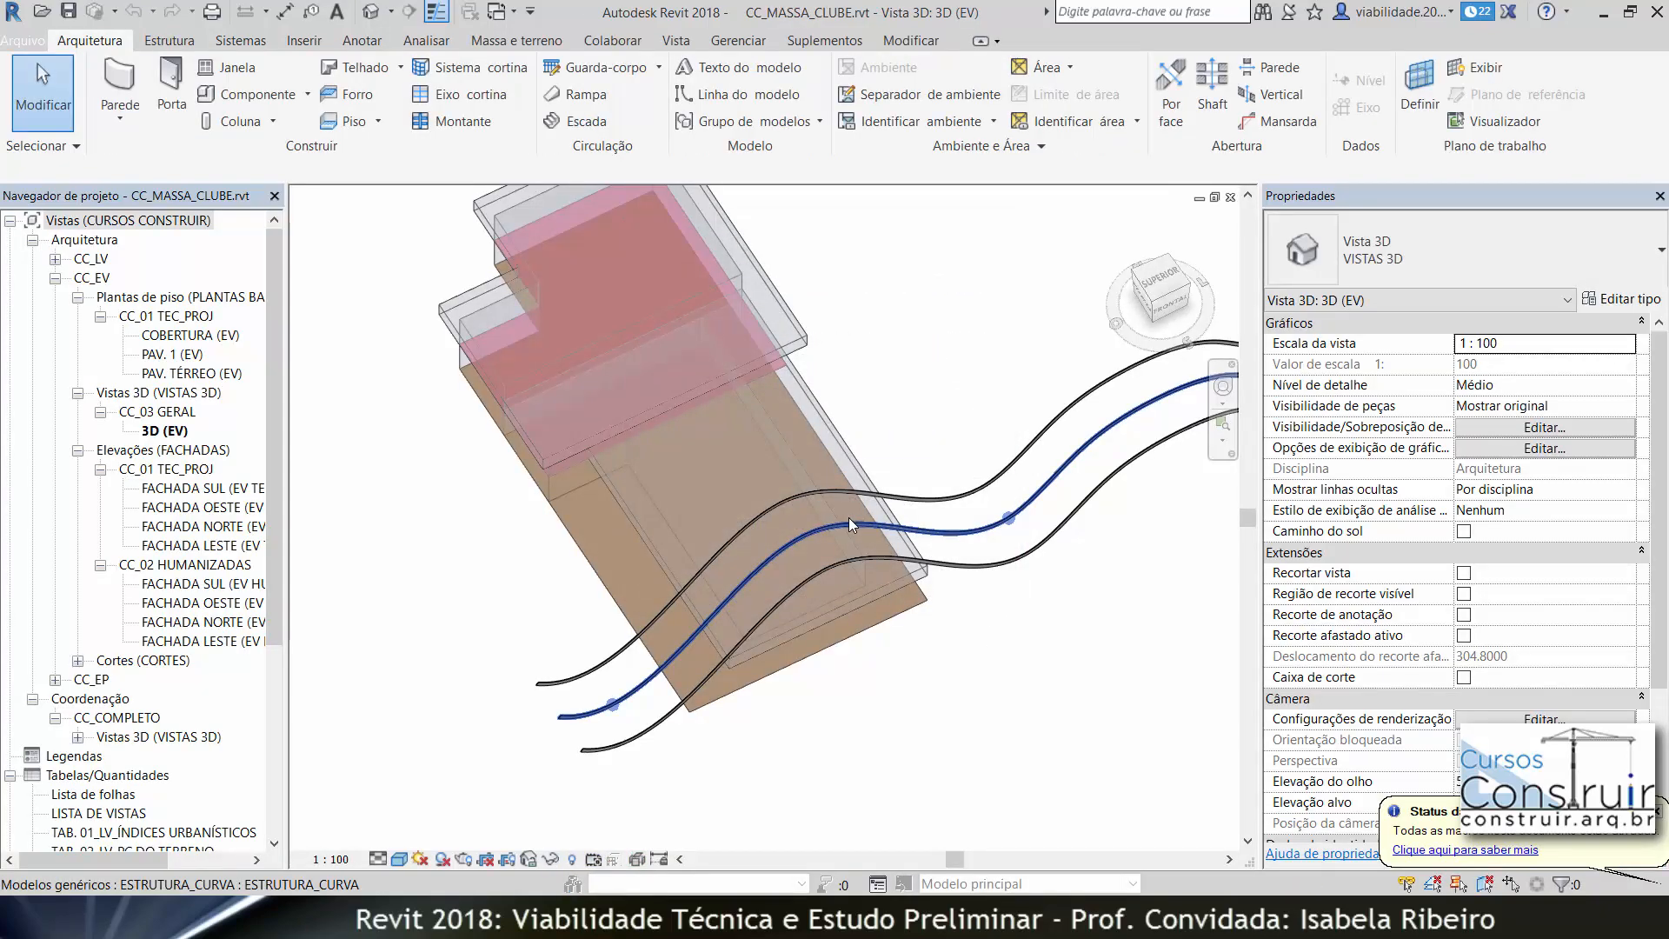
Return to ESTRUTURA_CURVA_CORTE.rfa, load it into the CC_MASSA_CLUBE.rvt project and close the family.
left_click(500, 12)
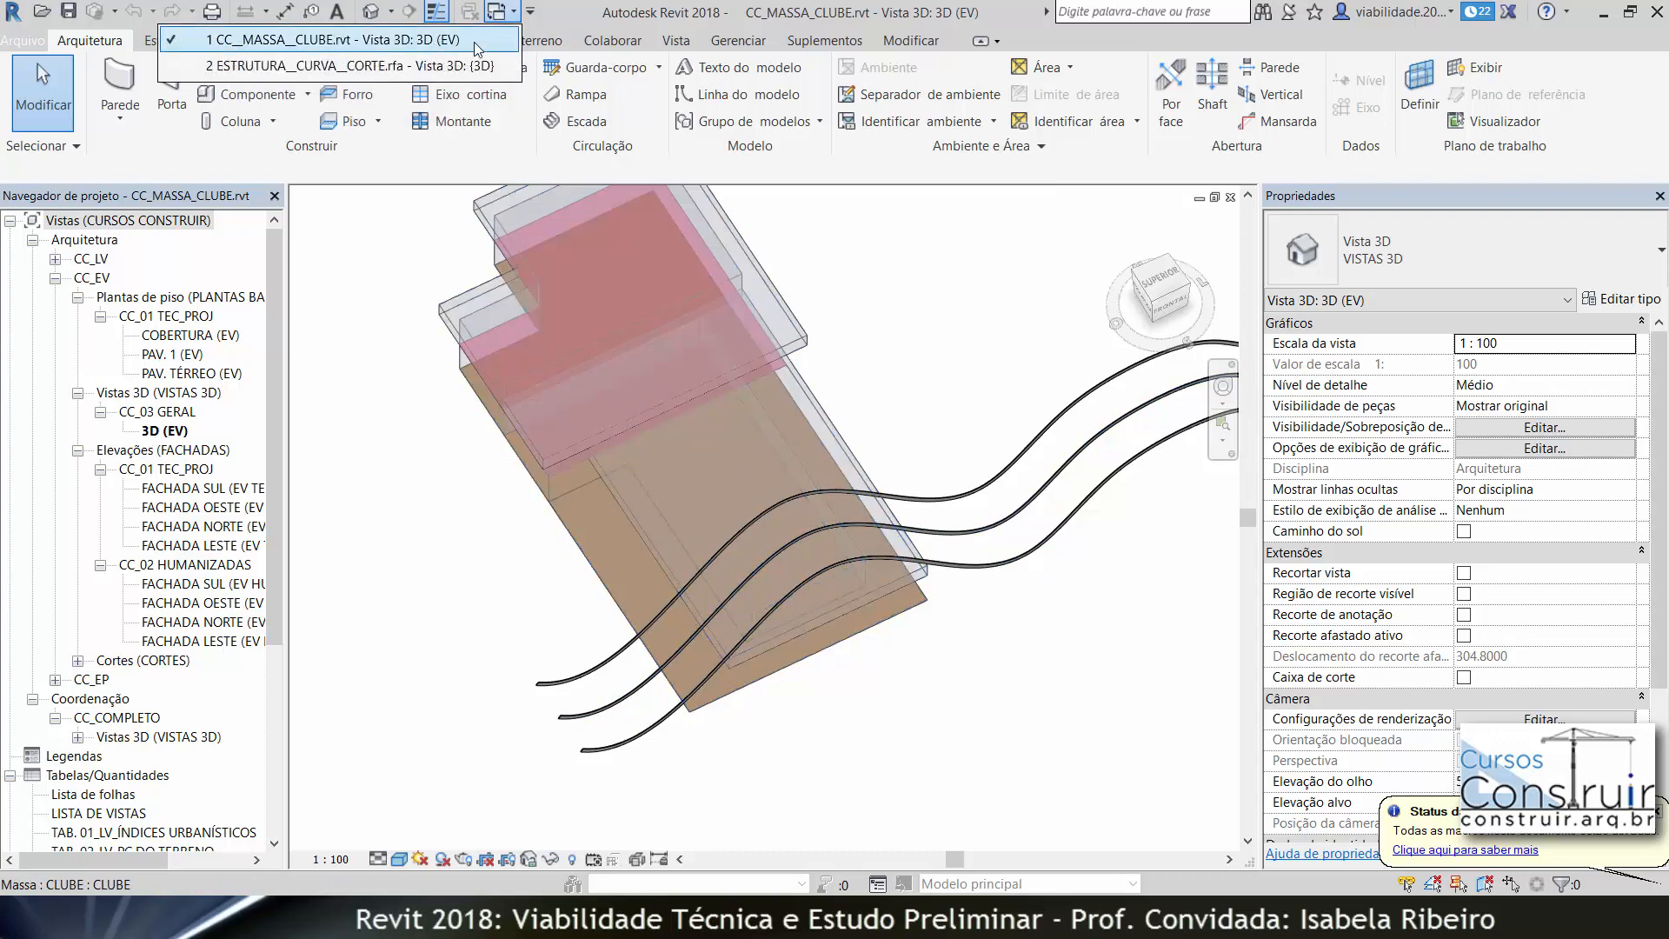
left_click(454, 66)
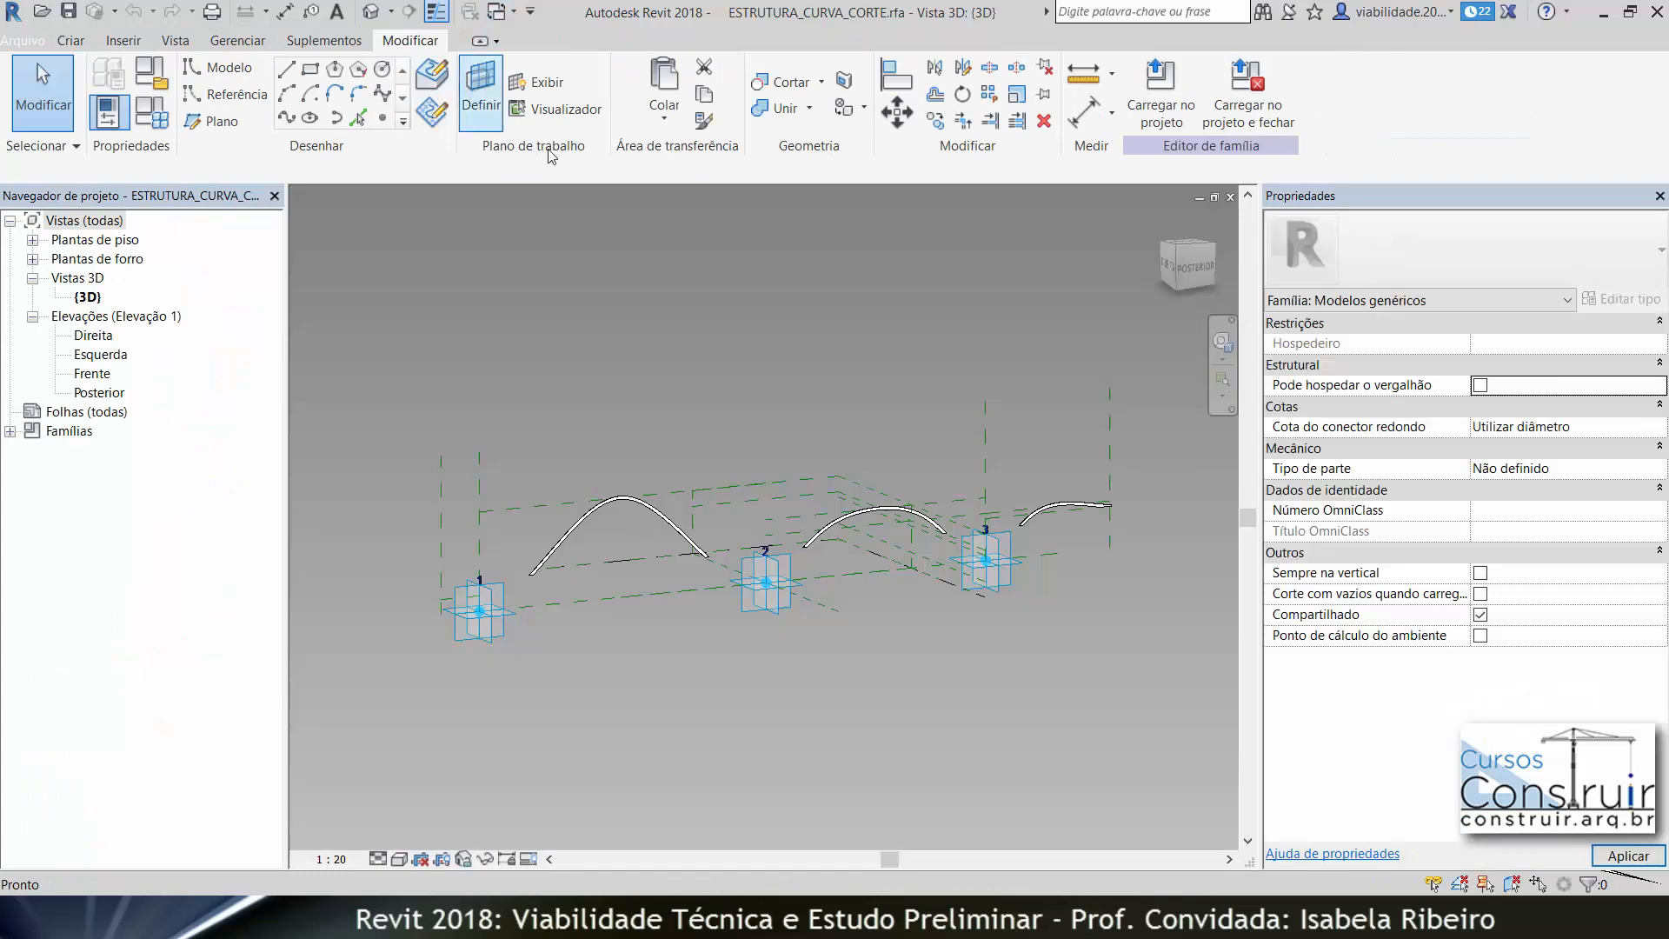
left_click(1283, 97)
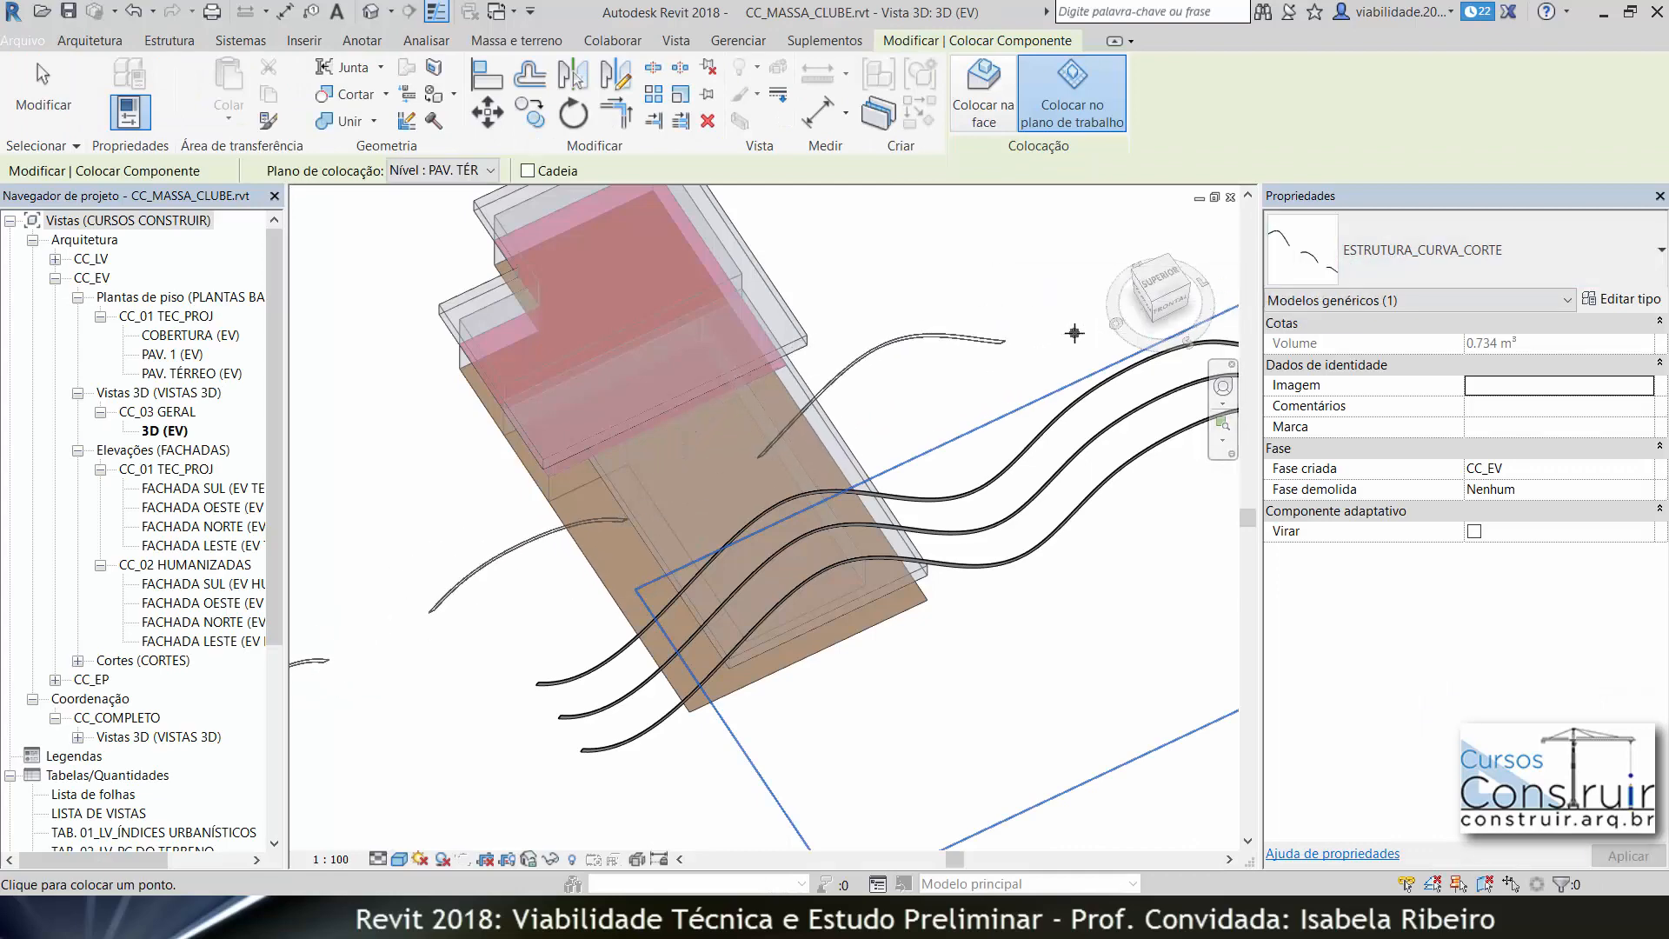
scroll(1074, 333, "down", 5)
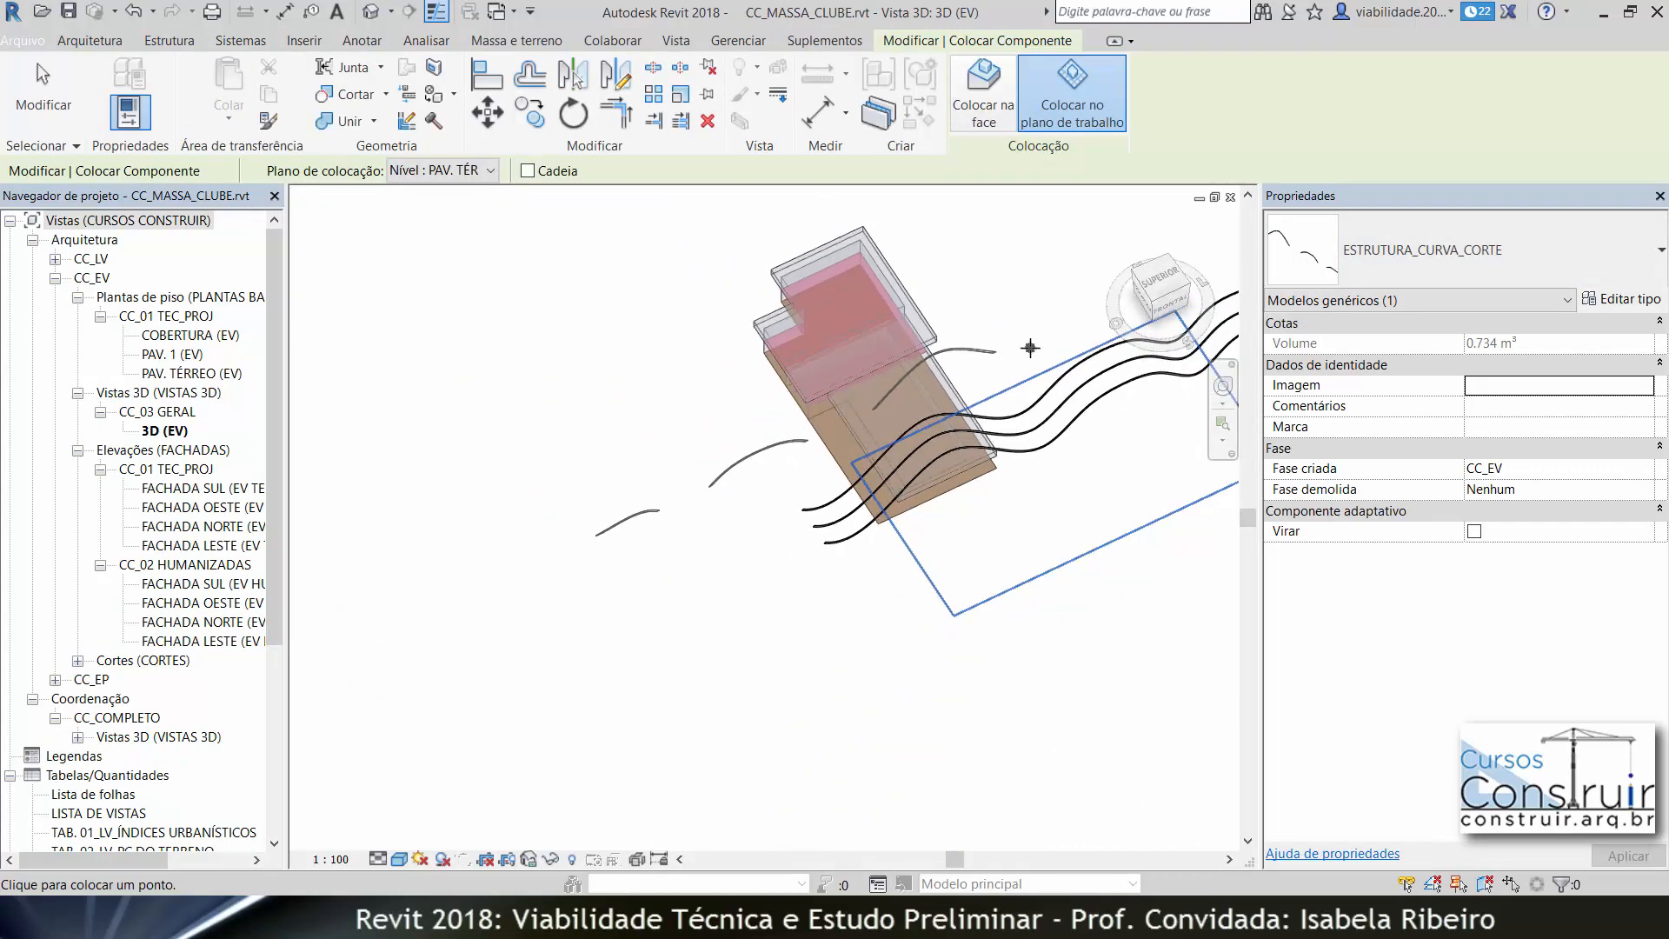
Cancel placing the component and open the PAV. TÉRREO (EV) floor plan at the start of the curved structures.
key("Escape")
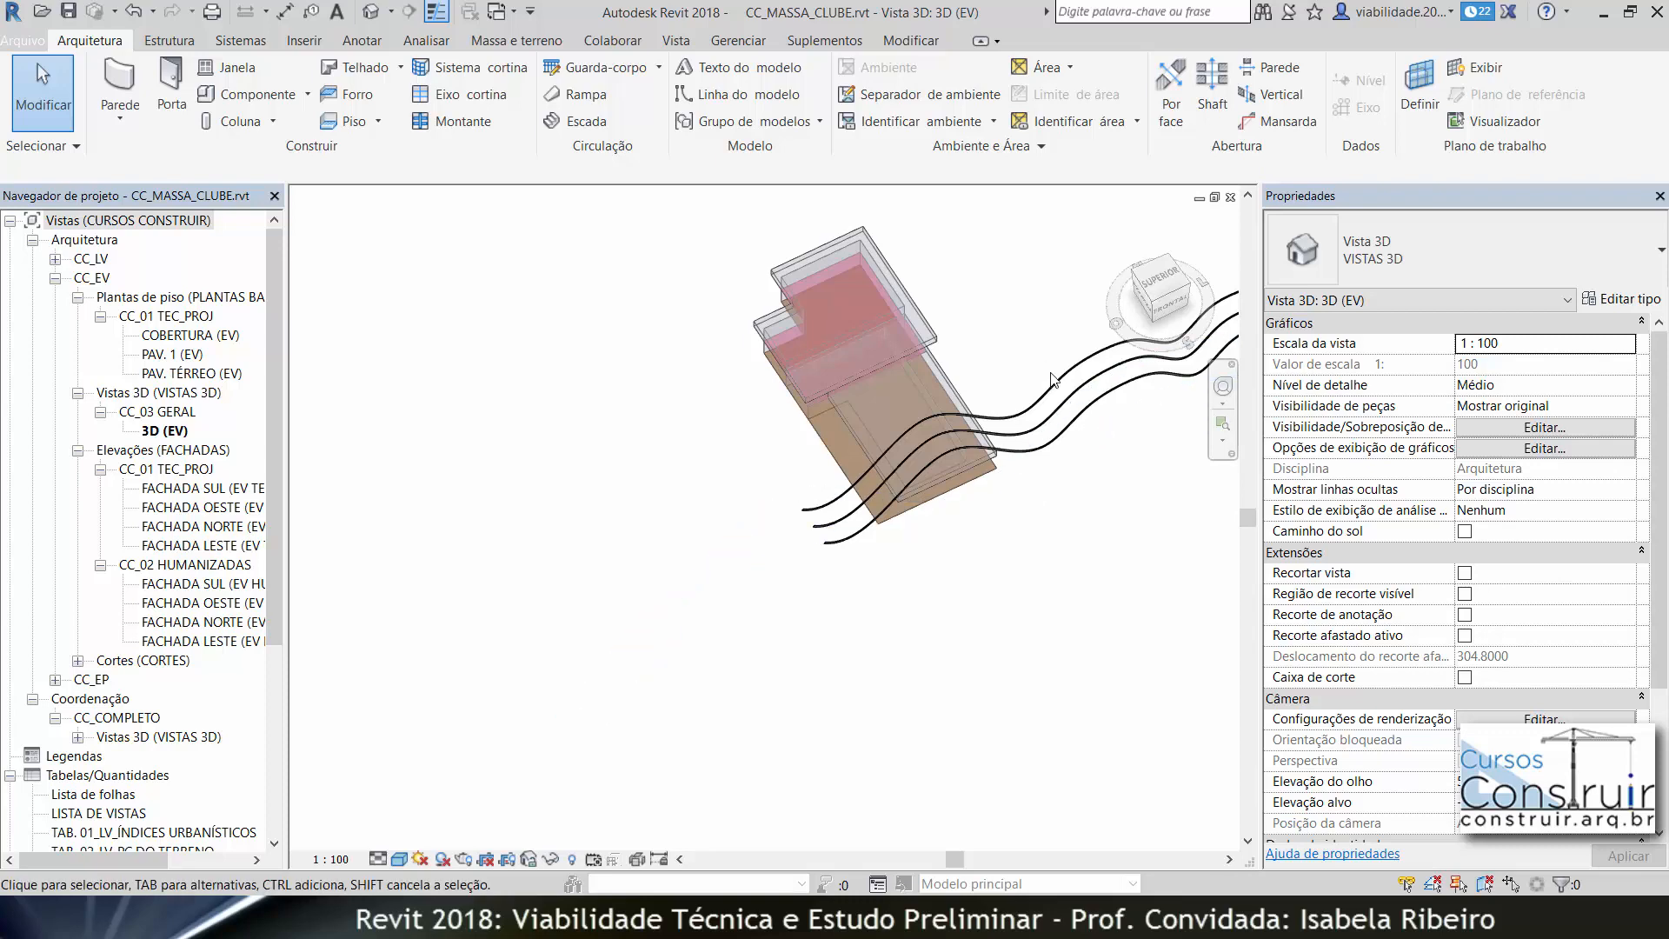
double_click(196, 374)
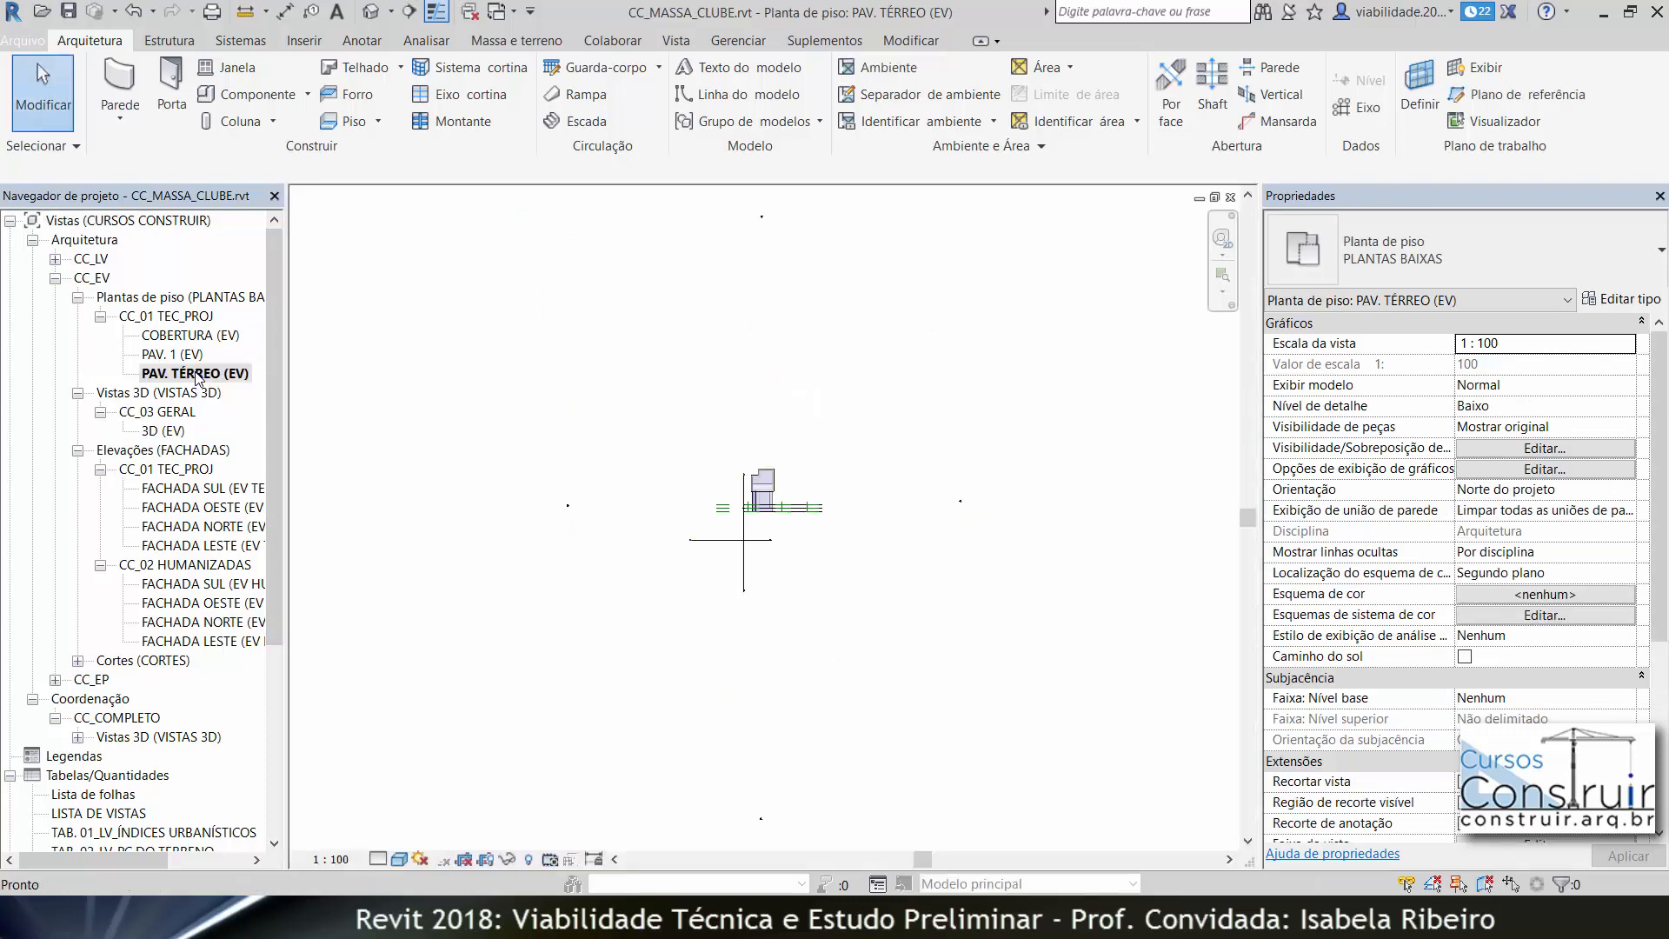
scroll(736, 555, "up", 10)
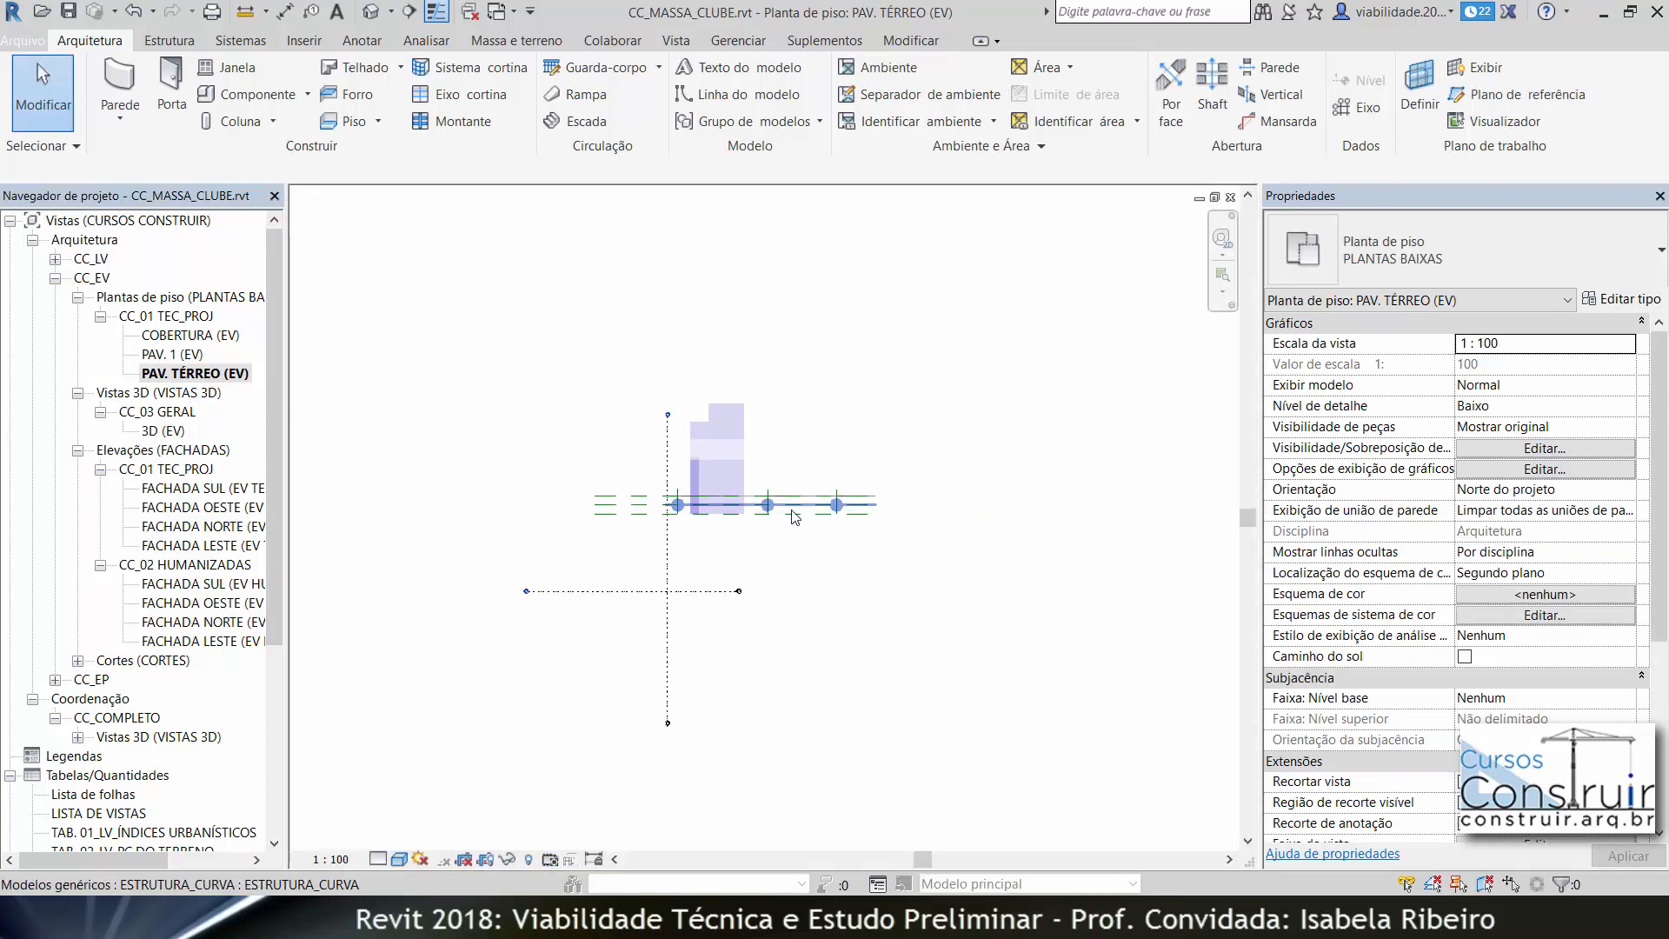
scroll(630, 520, "up", 1)
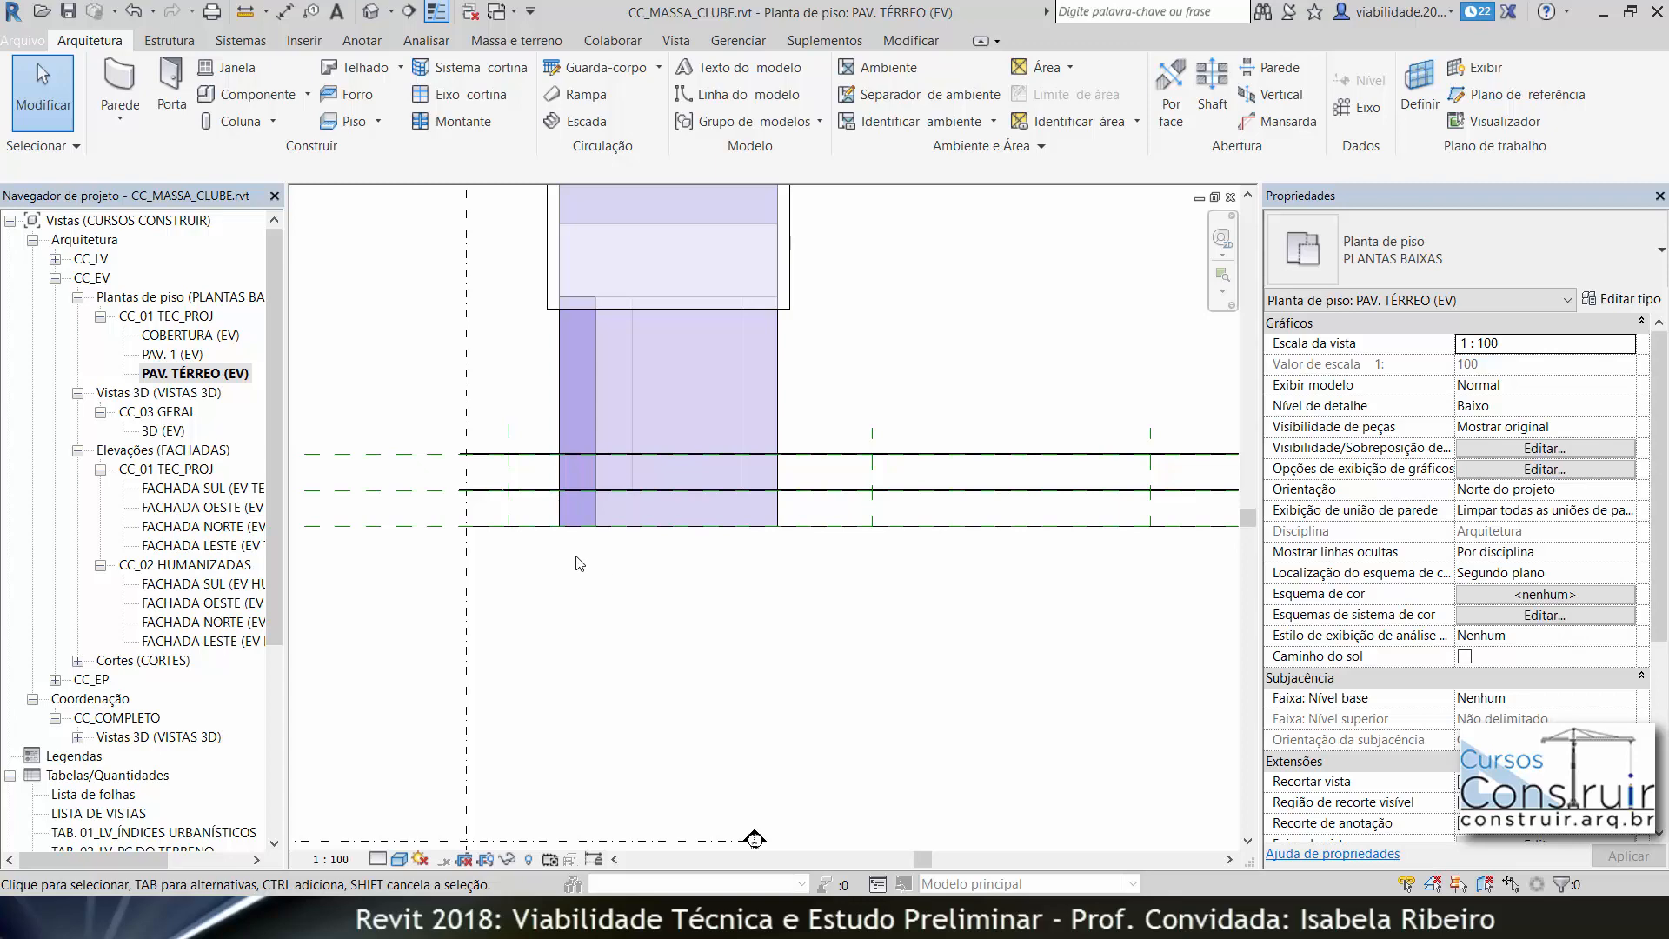
scroll(520, 523, "up", 1)
scroll(520, 522, "up", 2)
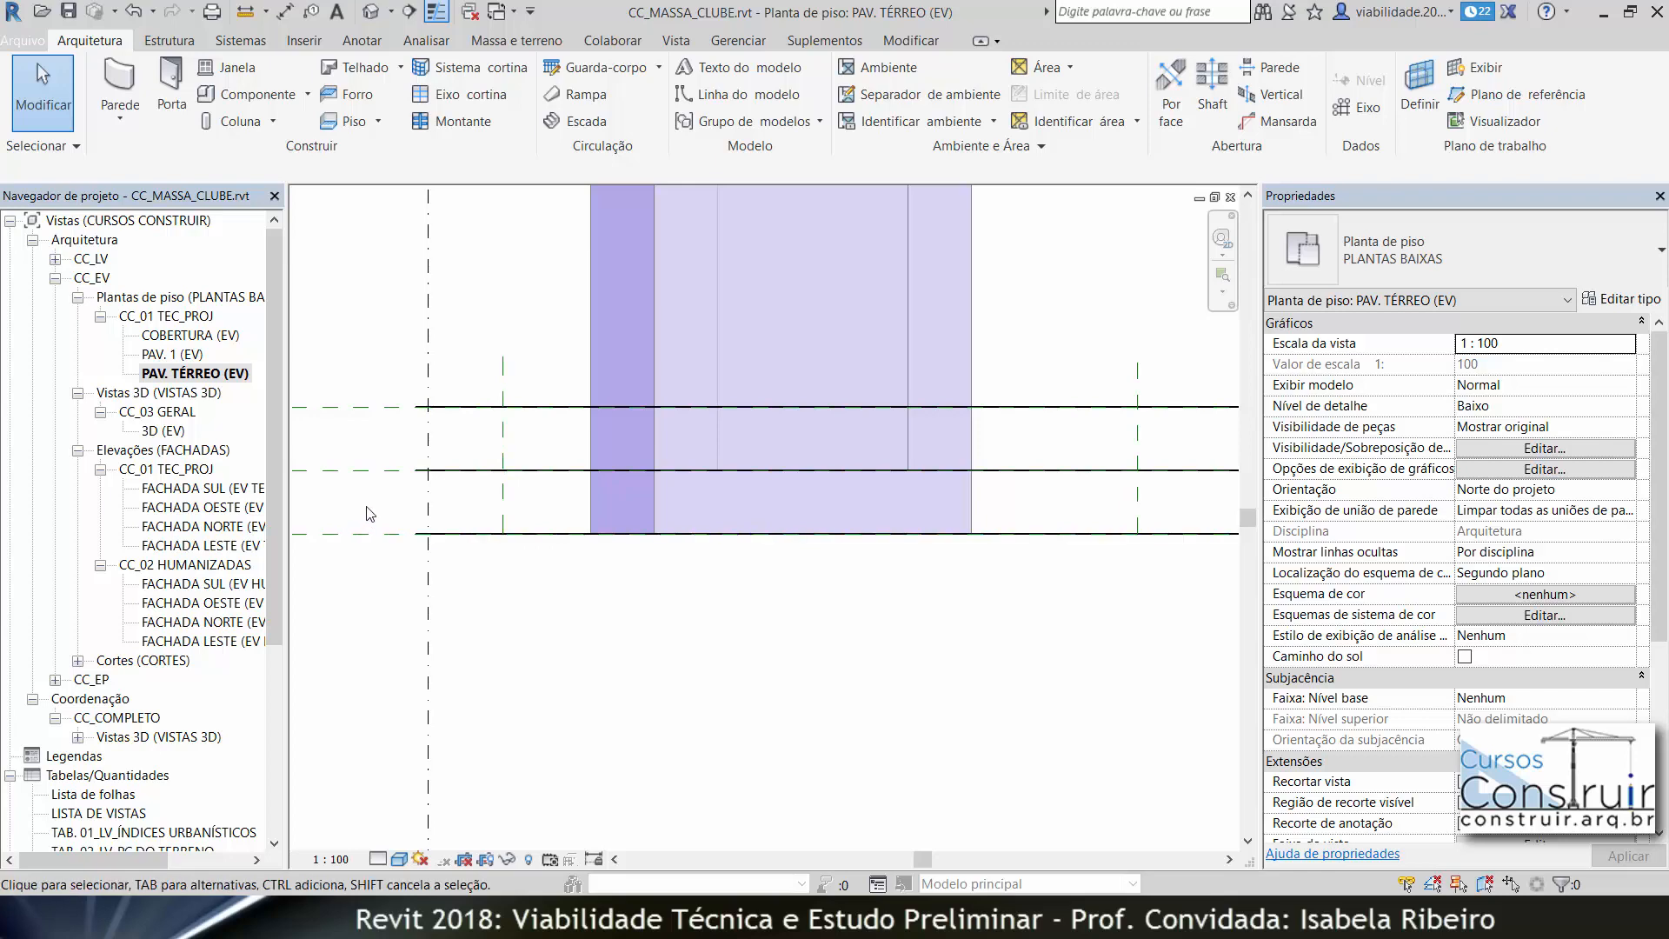
scroll(374, 517, "down", 2)
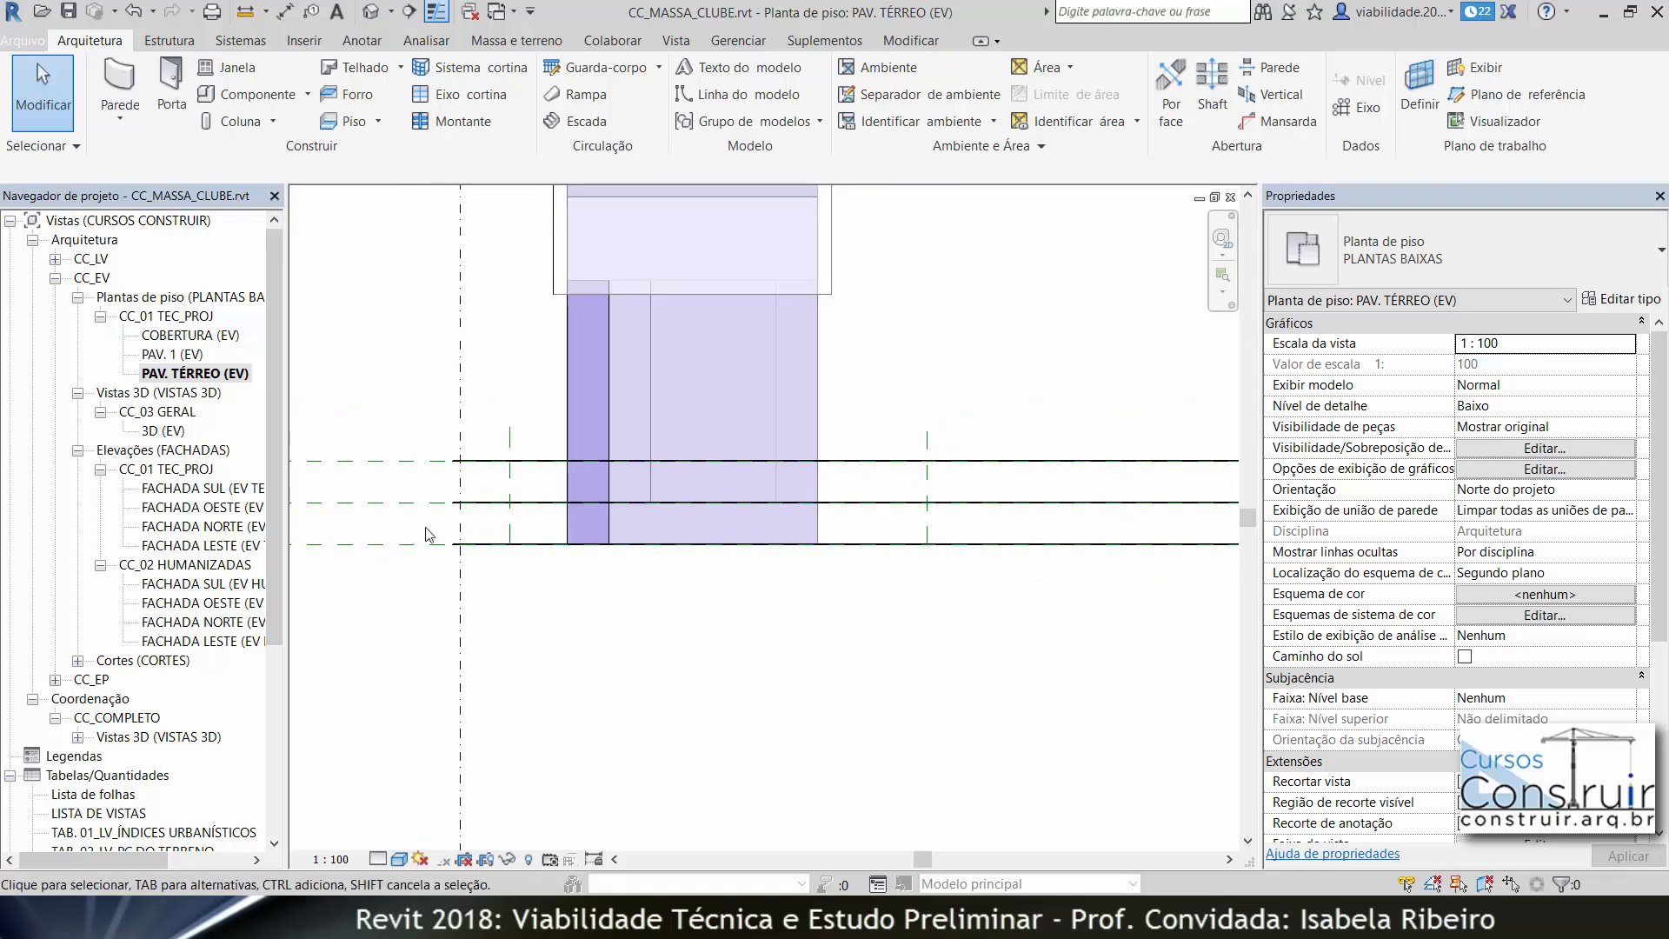
scroll(459, 539, "up", 3)
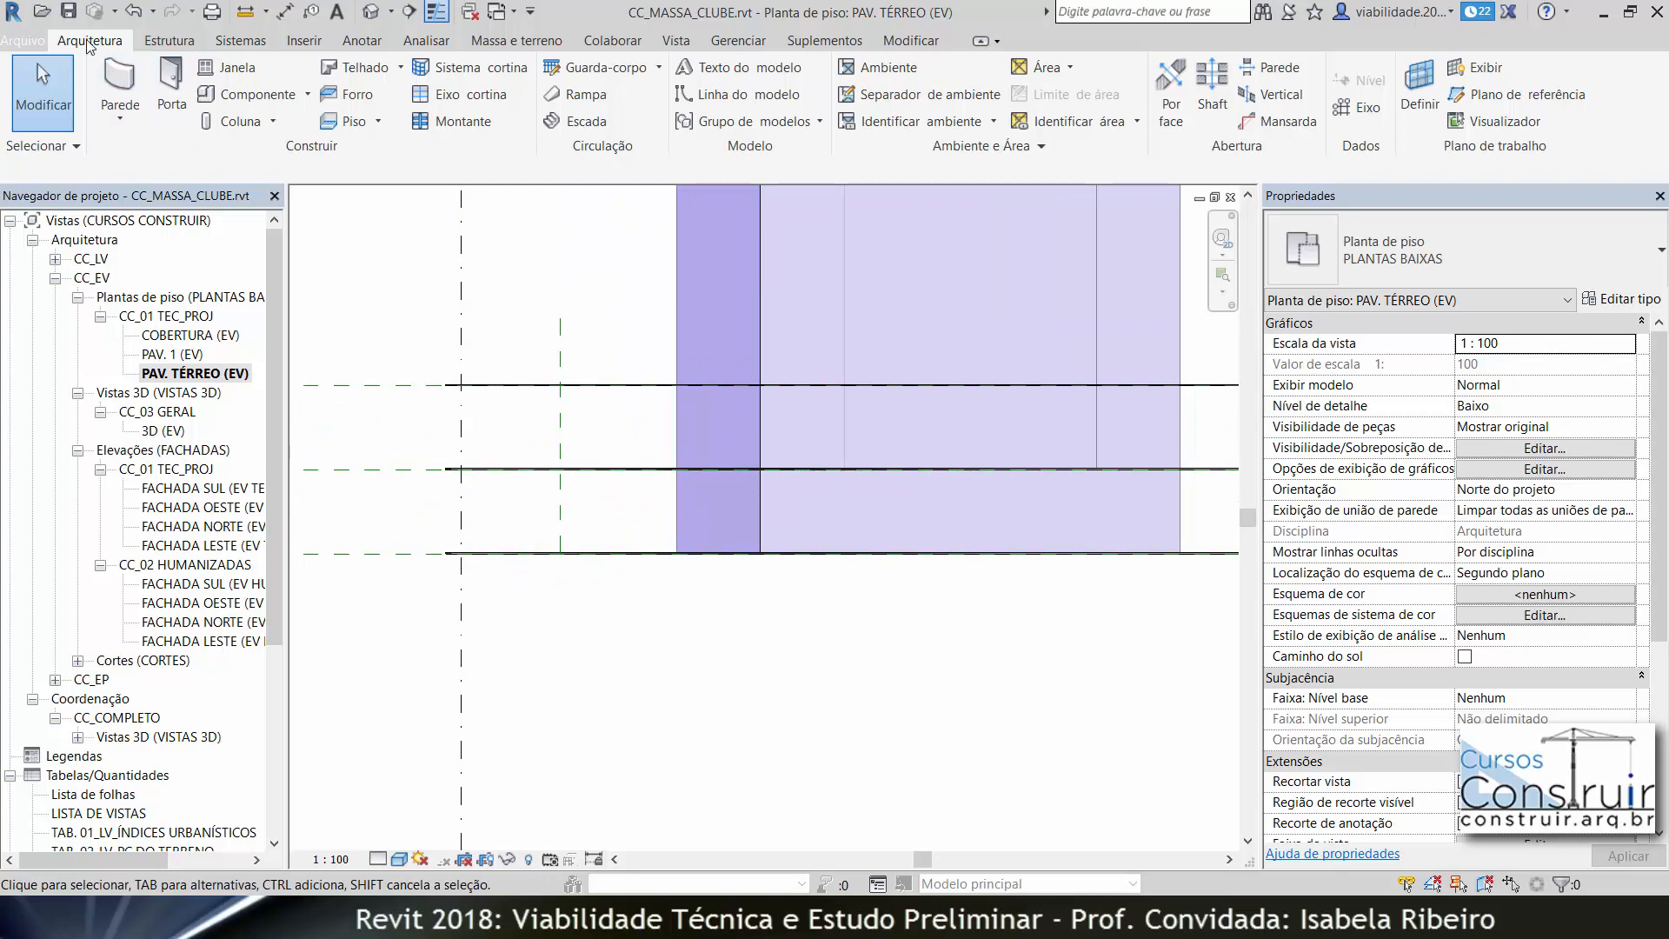
Create reference planes by picking lines with a 0.6 offset, filling the gap between the lowest and middle curved structures.
left_click(1537, 98)
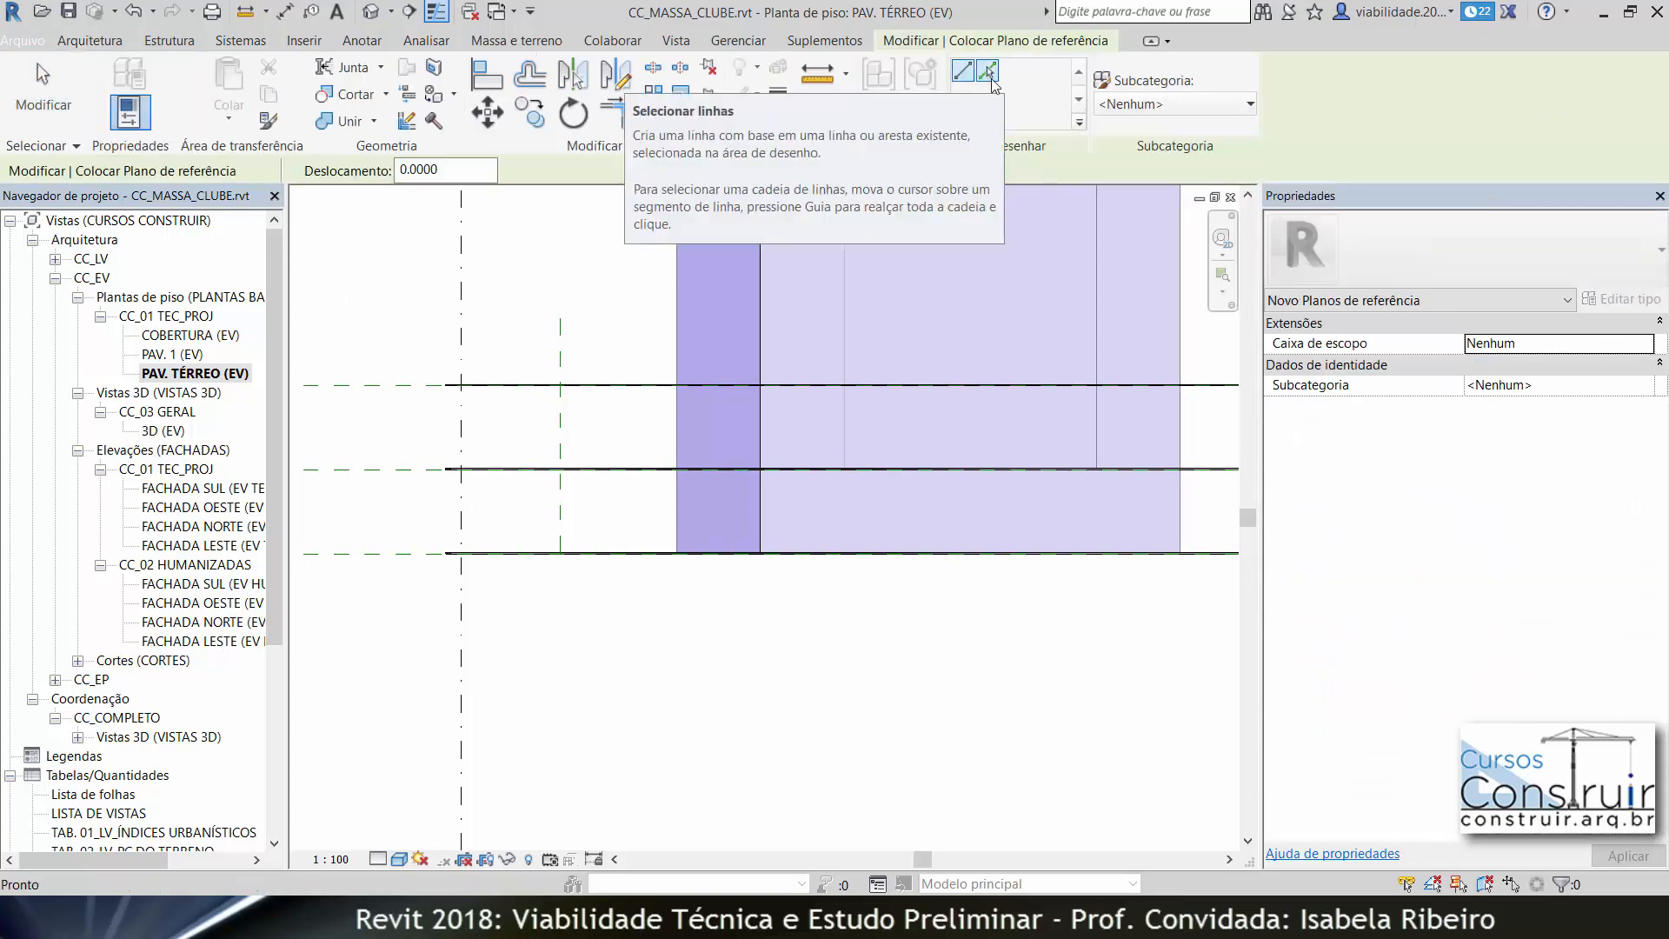
left_click(991, 78)
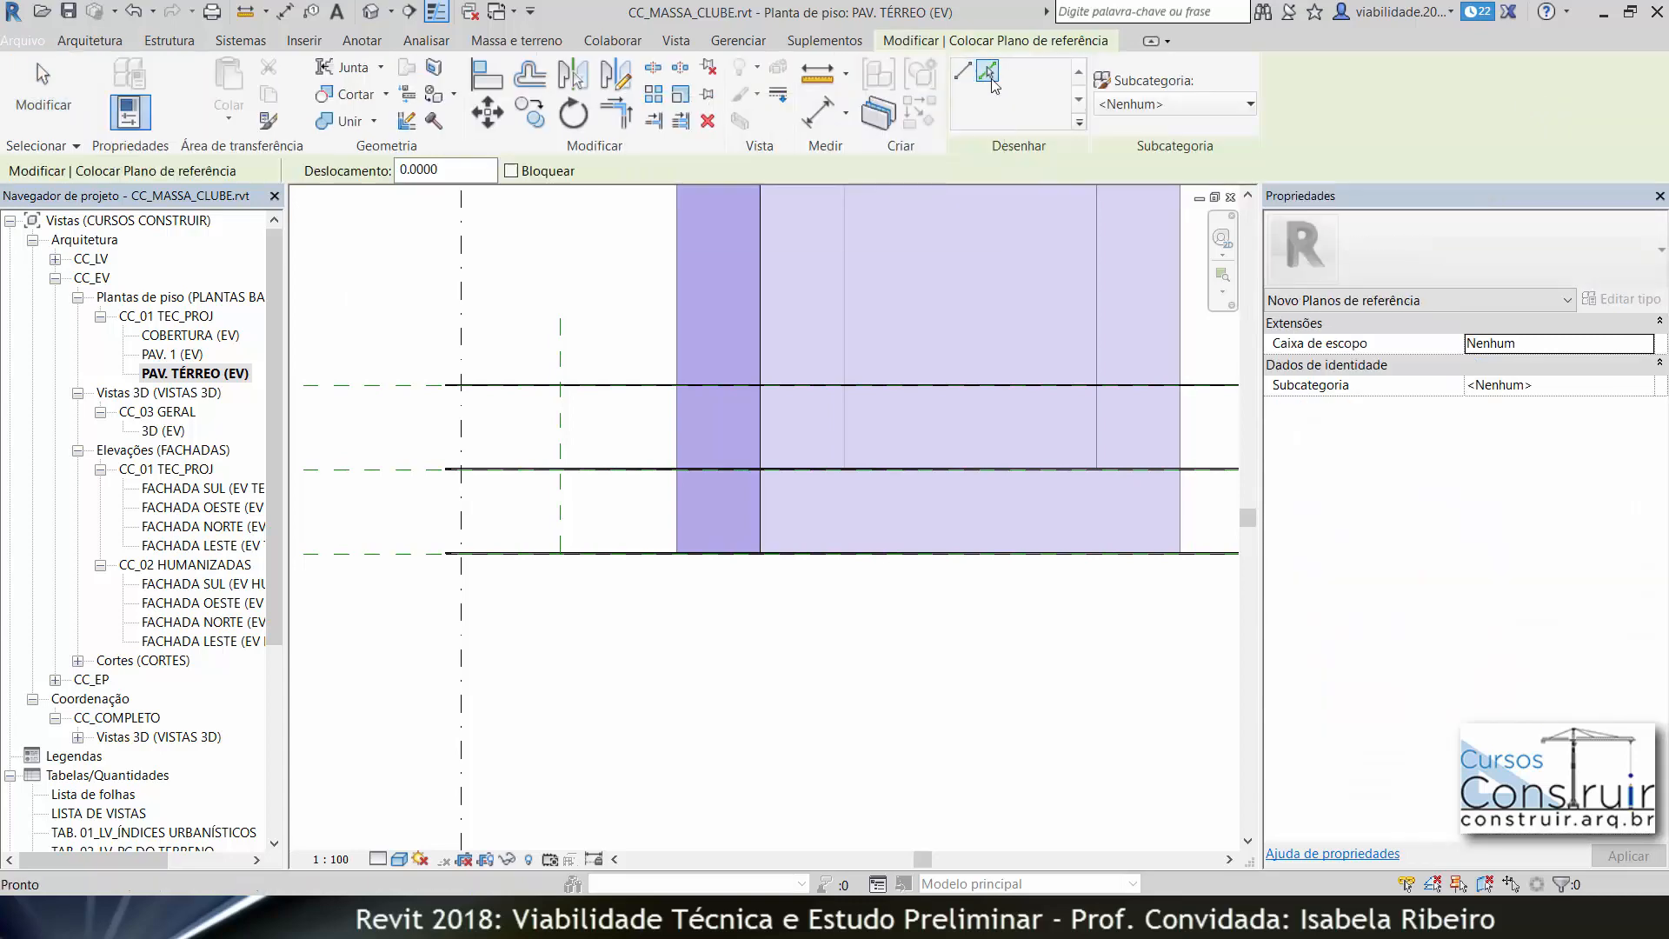
left_click(450, 173)
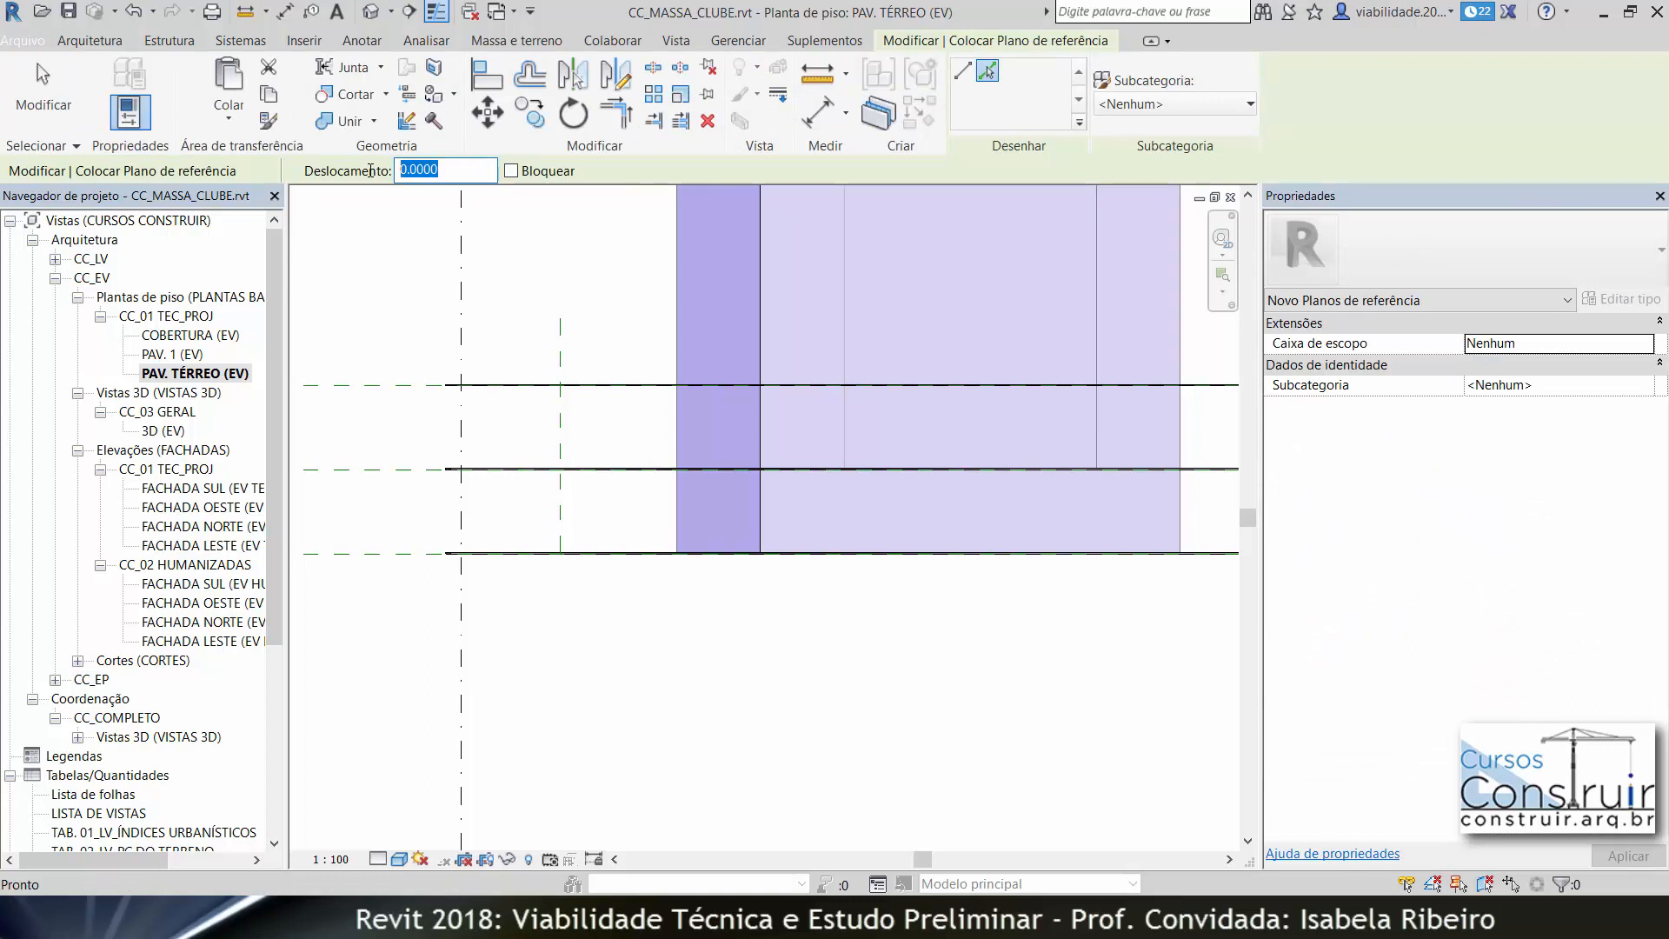
type("0.6")
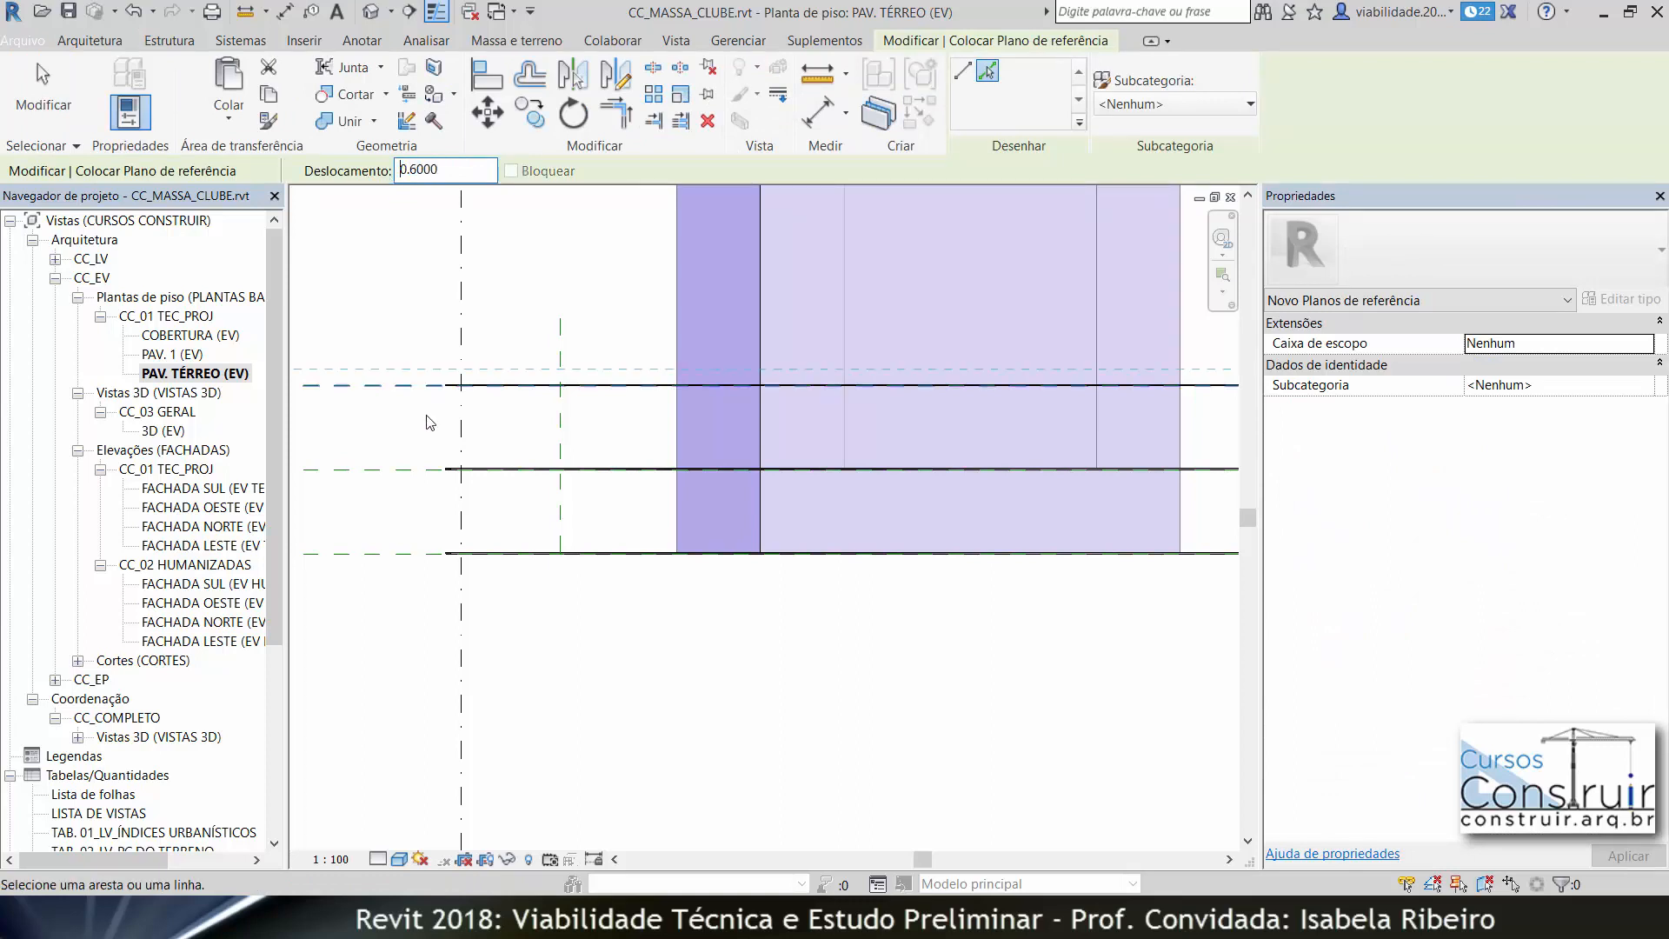
left_click(389, 554)
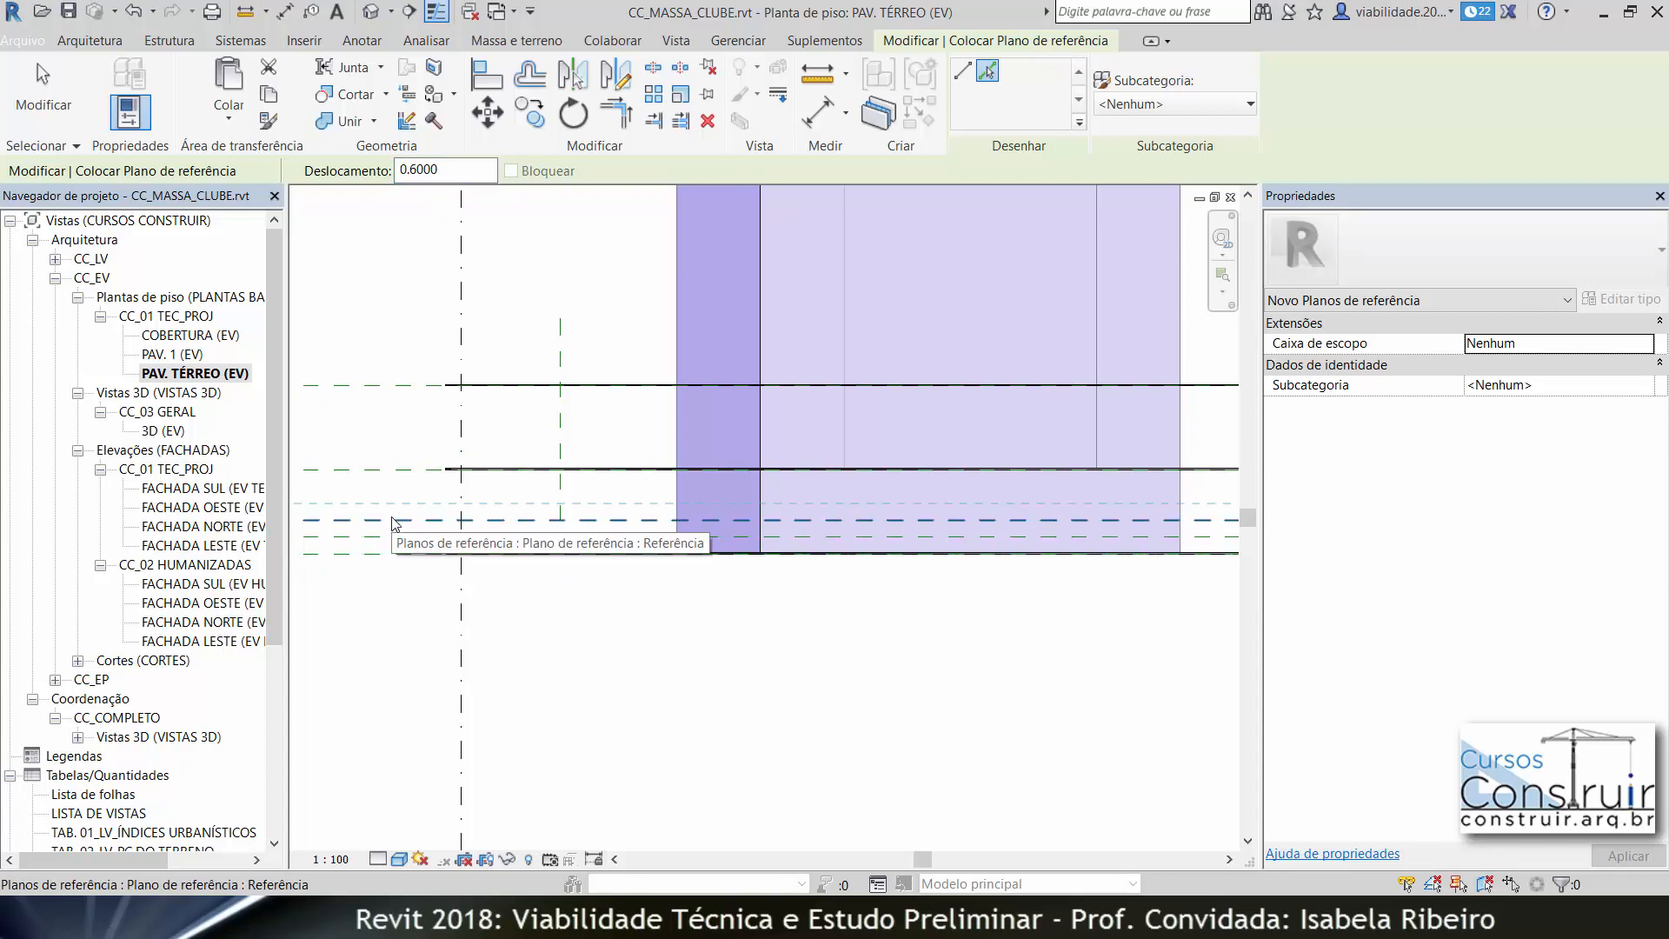
left_click(391, 520)
left_click(397, 504)
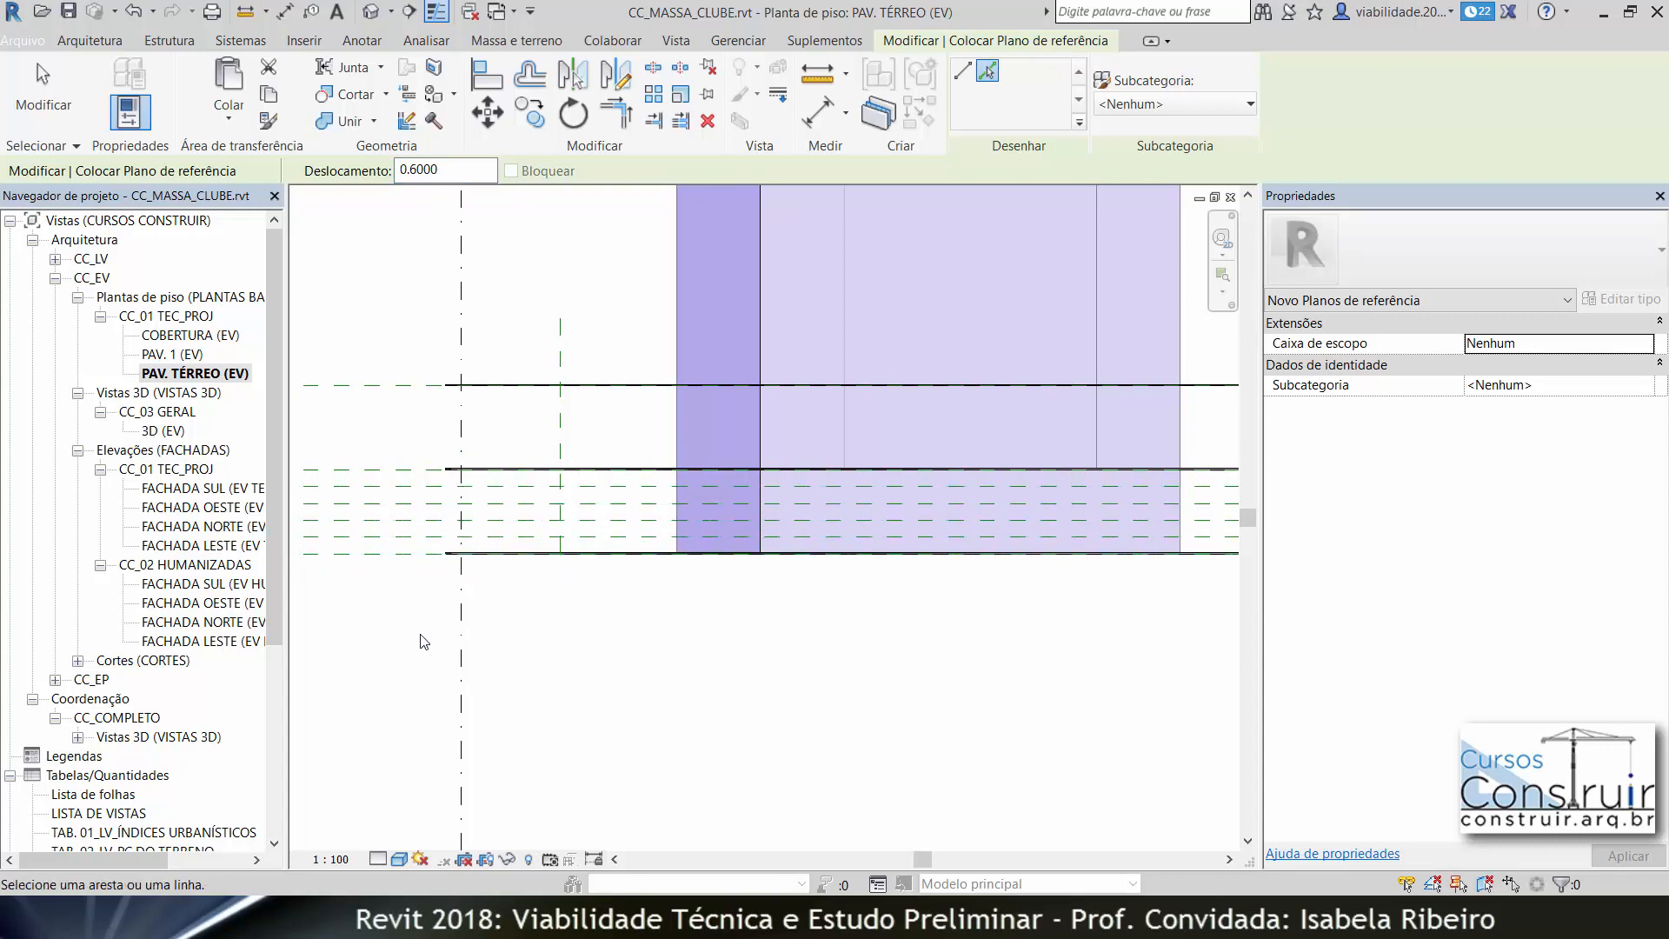
Continue the 0.6-offset reference planes through the gap between the middle and upper curved structures, and end the command.
left_click(423, 484)
left_click(415, 451)
left_click(414, 439)
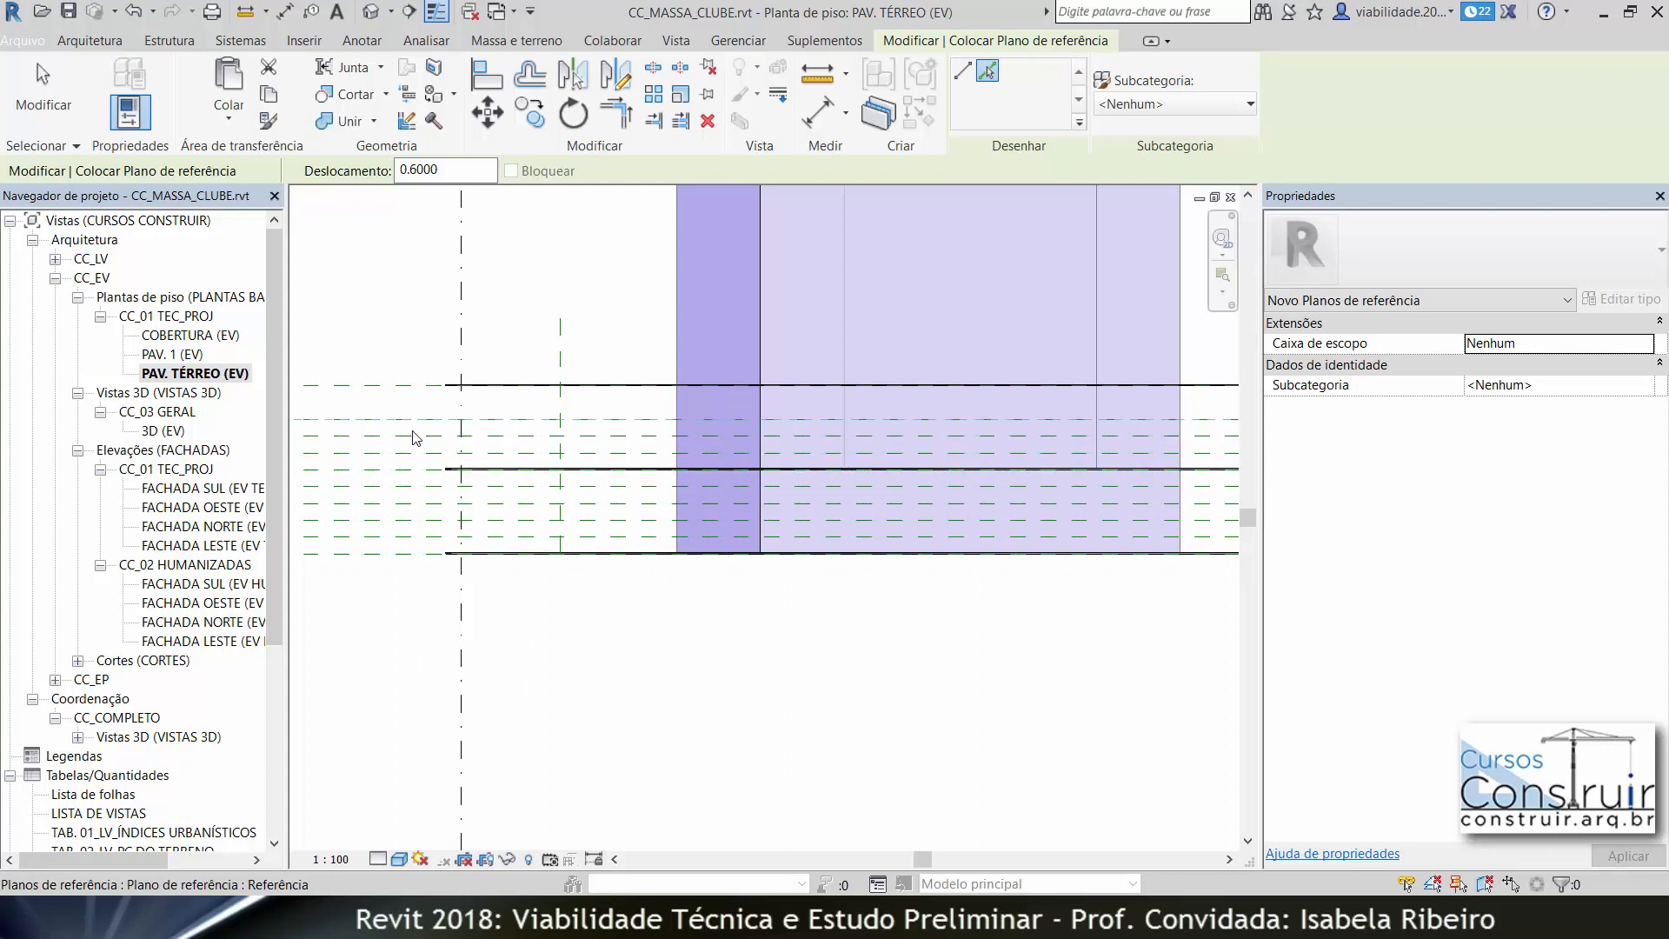
left_click(408, 426)
left_click(405, 412)
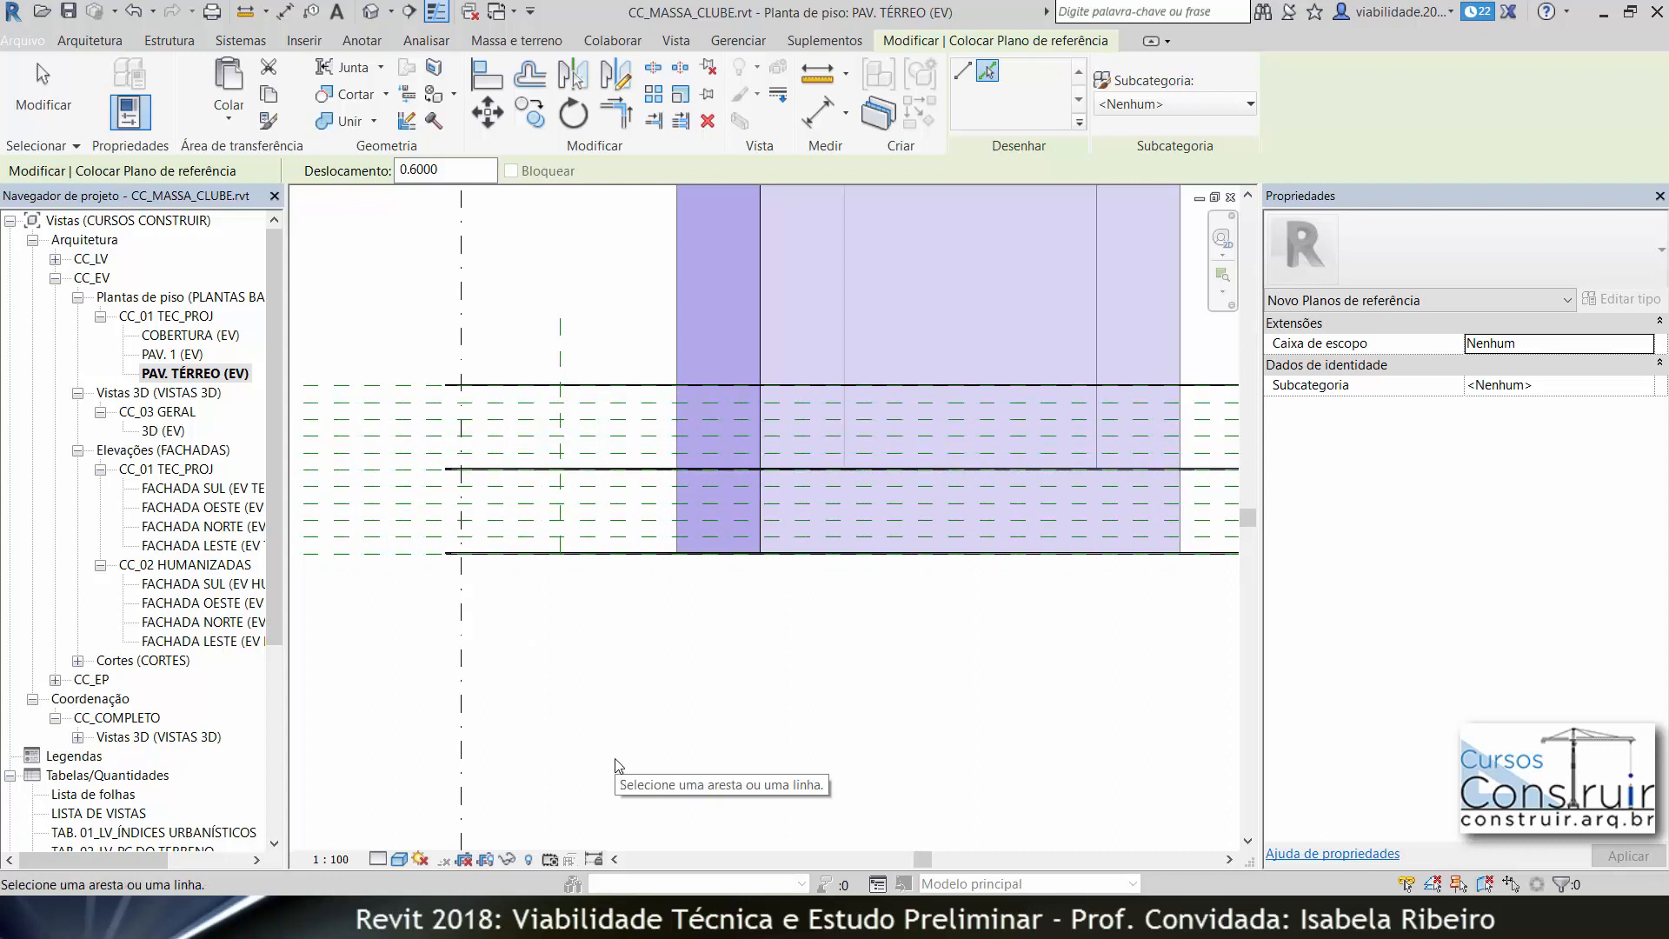
key("Escape")
key("Escape")
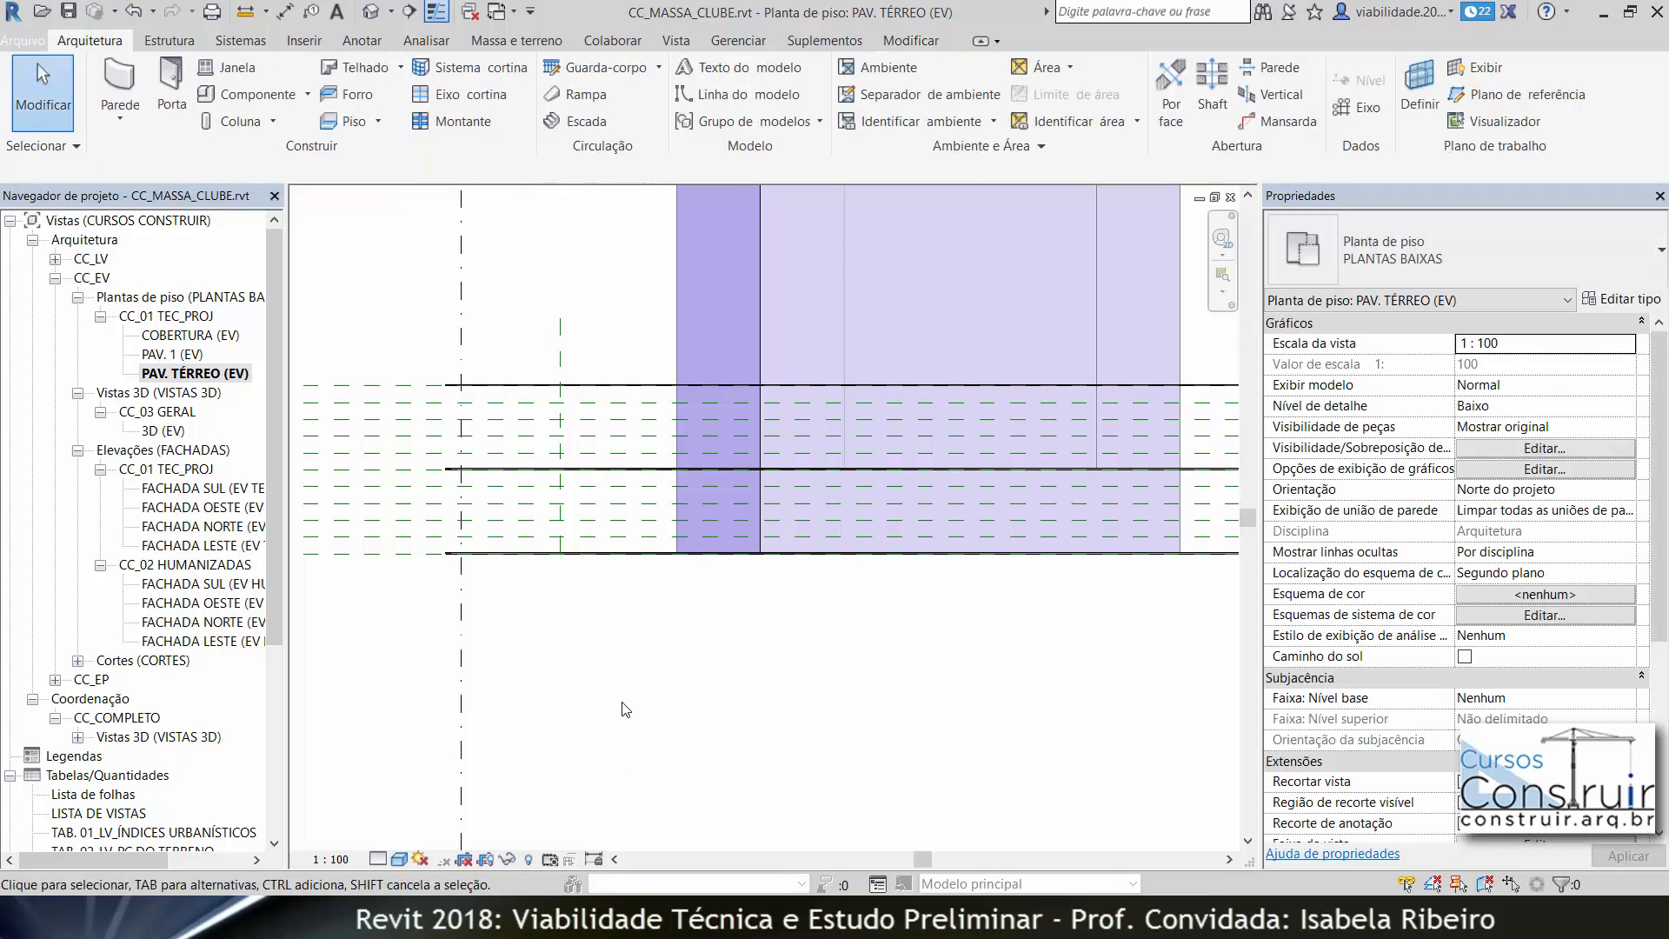
Place an ESTRUTURA_CURVA_CORTE component on the first offset plane above the lowest curve, setting its three points where the cross planes intersect it.
scroll(608, 705, "down", 2)
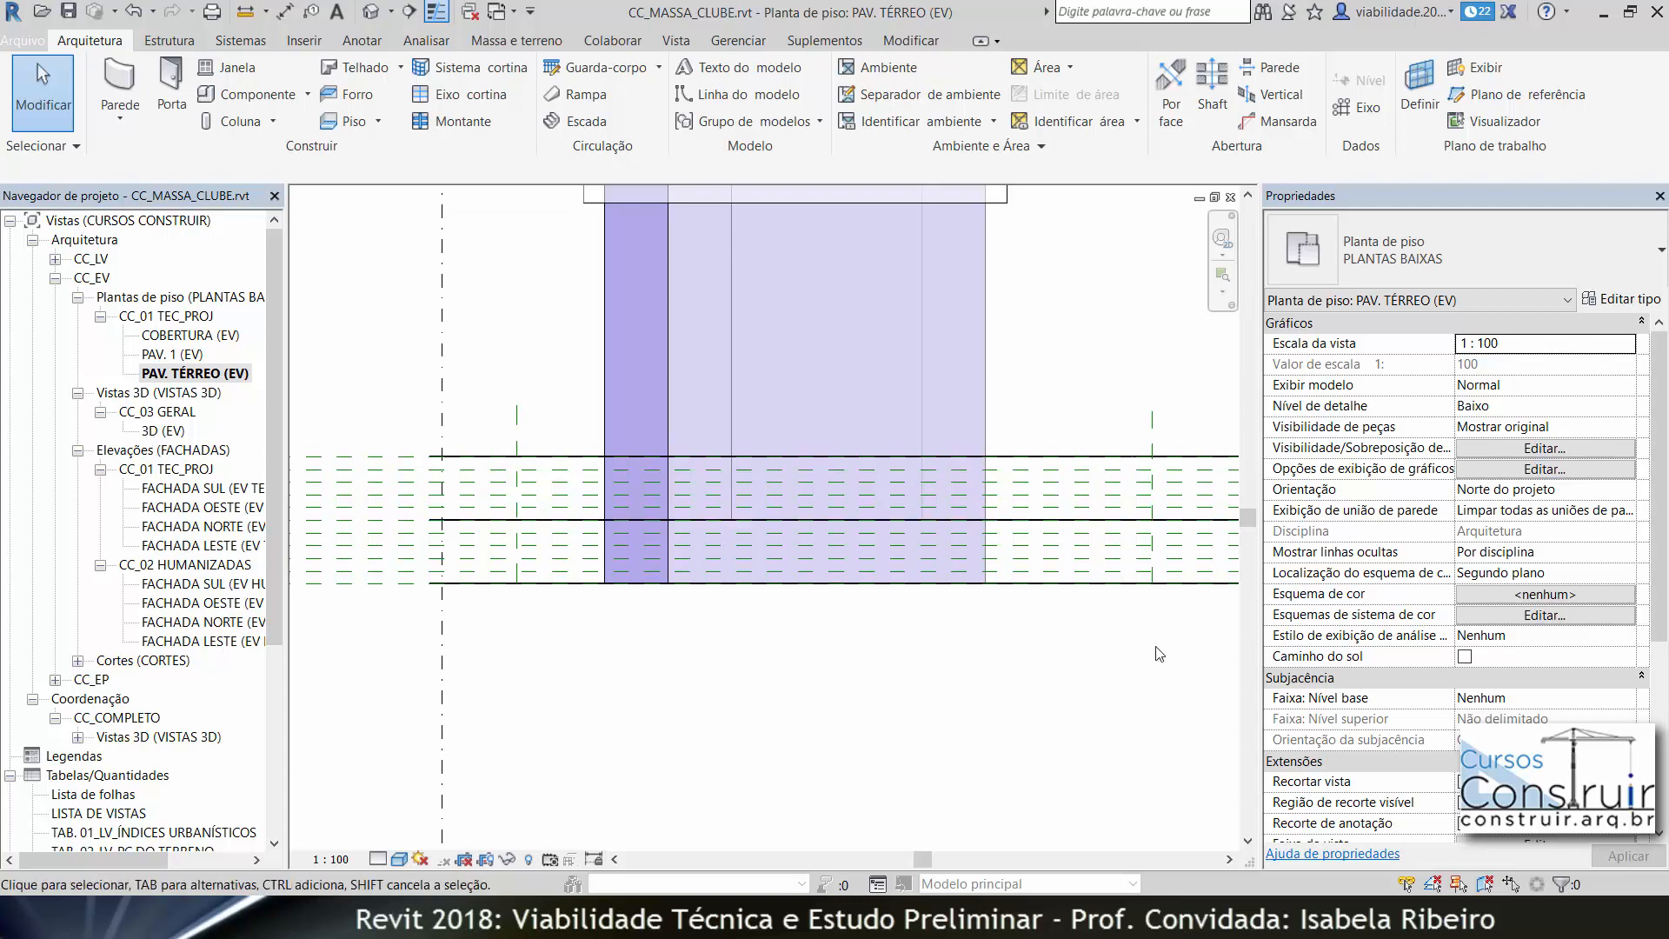
scroll(553, 562, "up", 3)
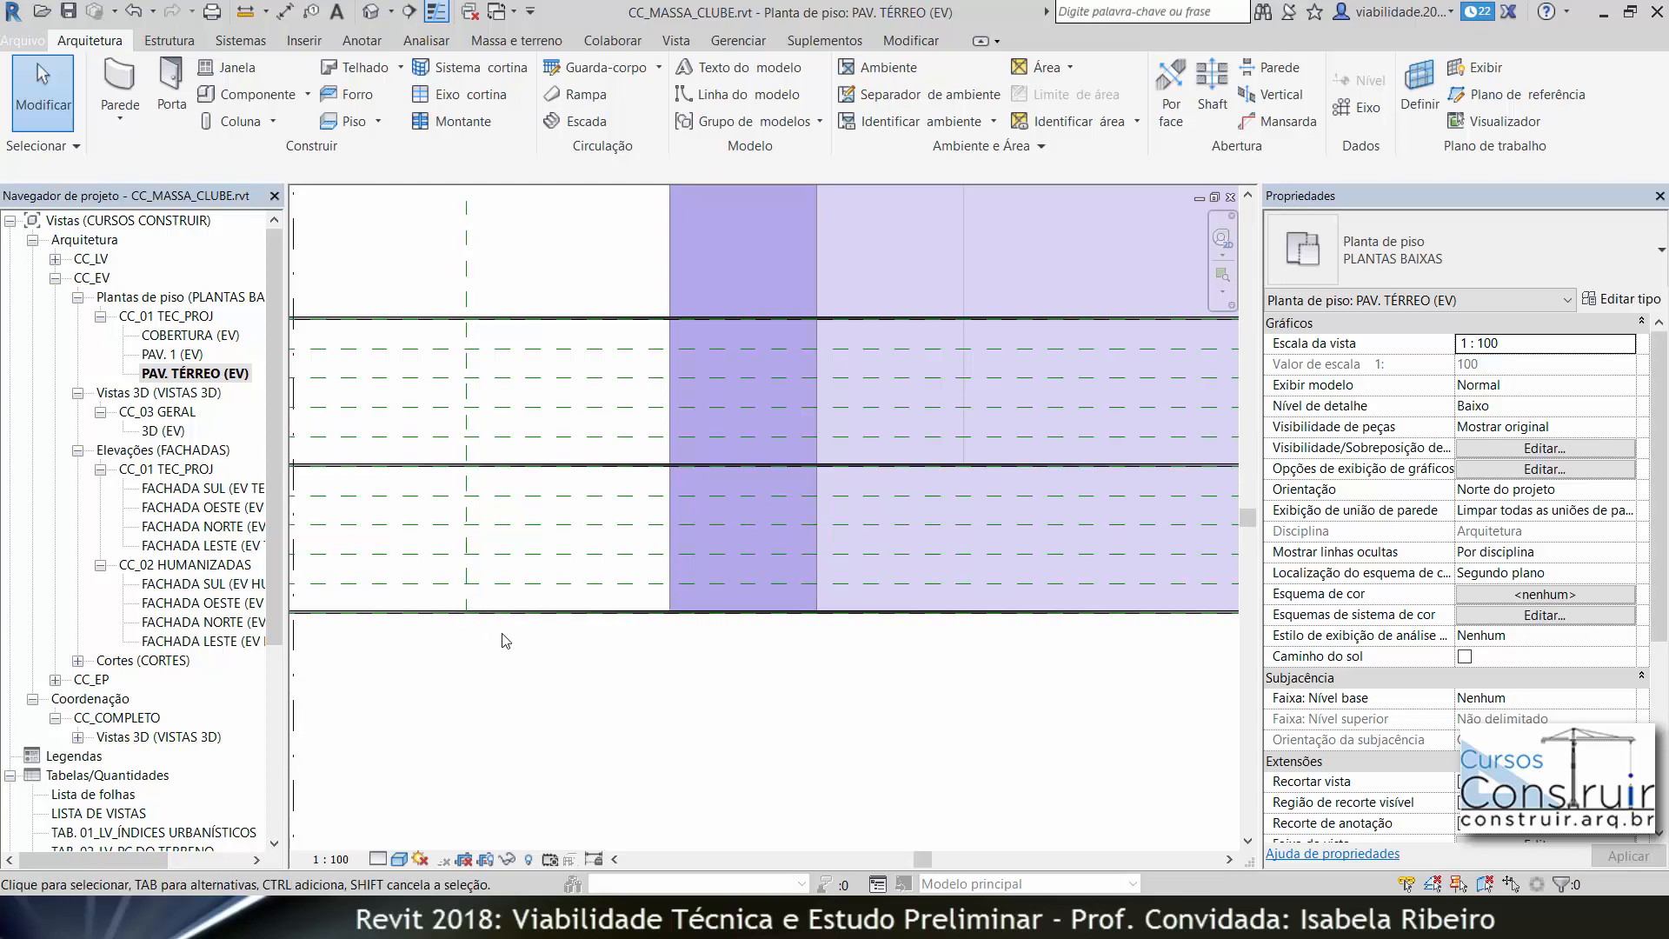
left_click(239, 96)
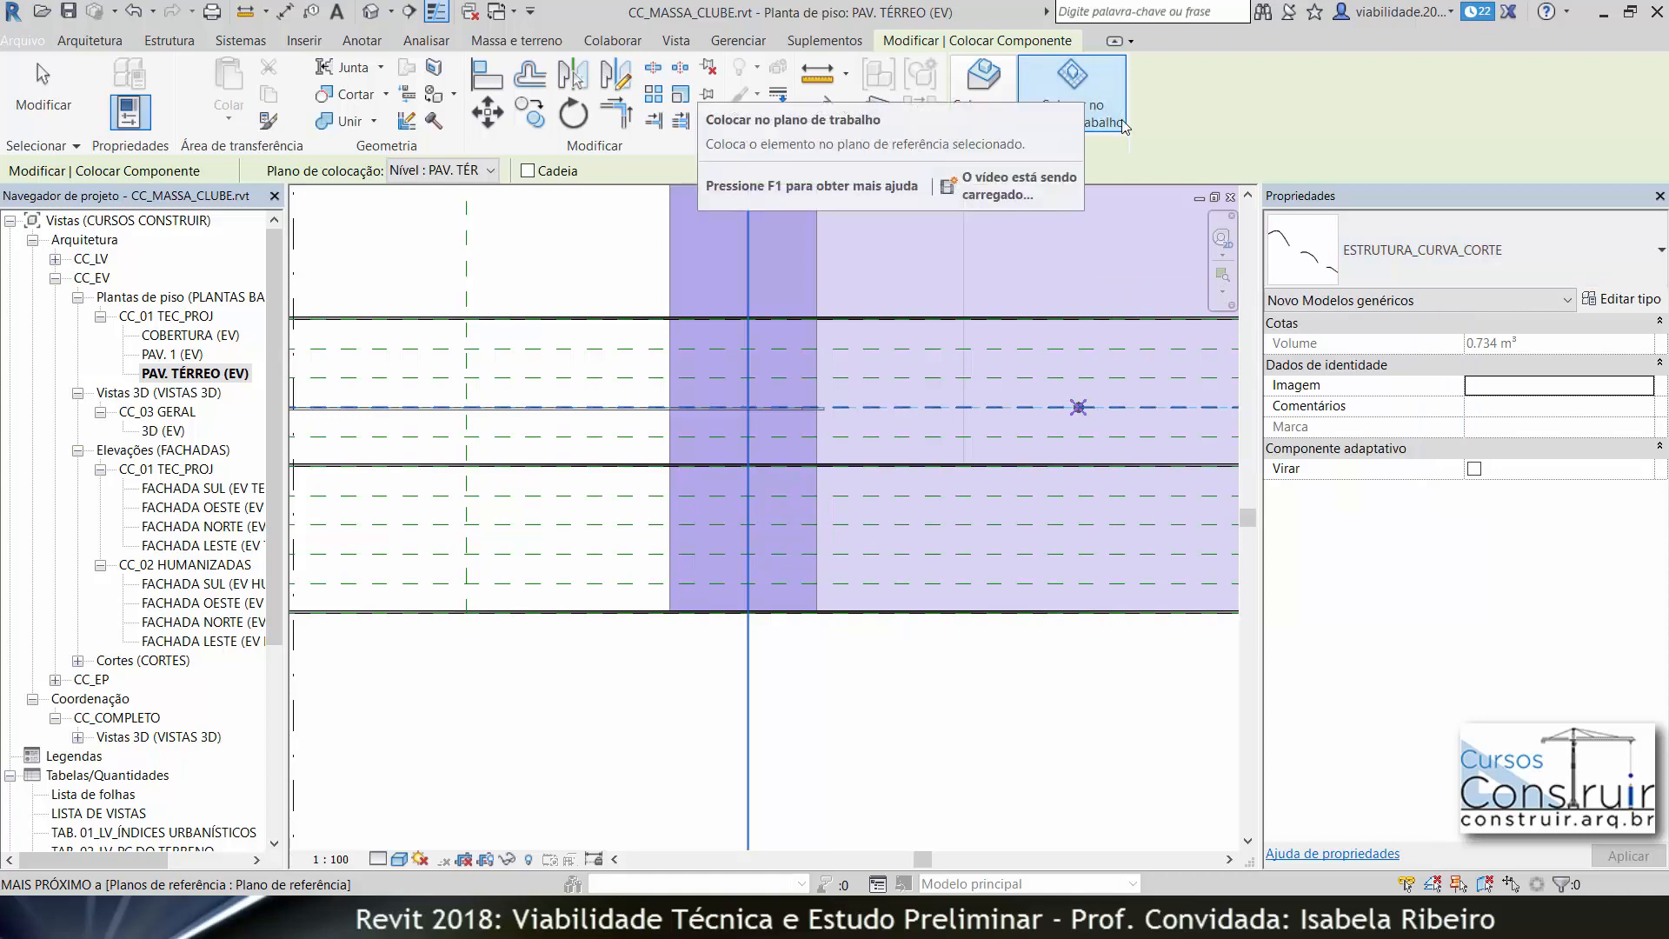
scroll(1043, 295, "down", 3)
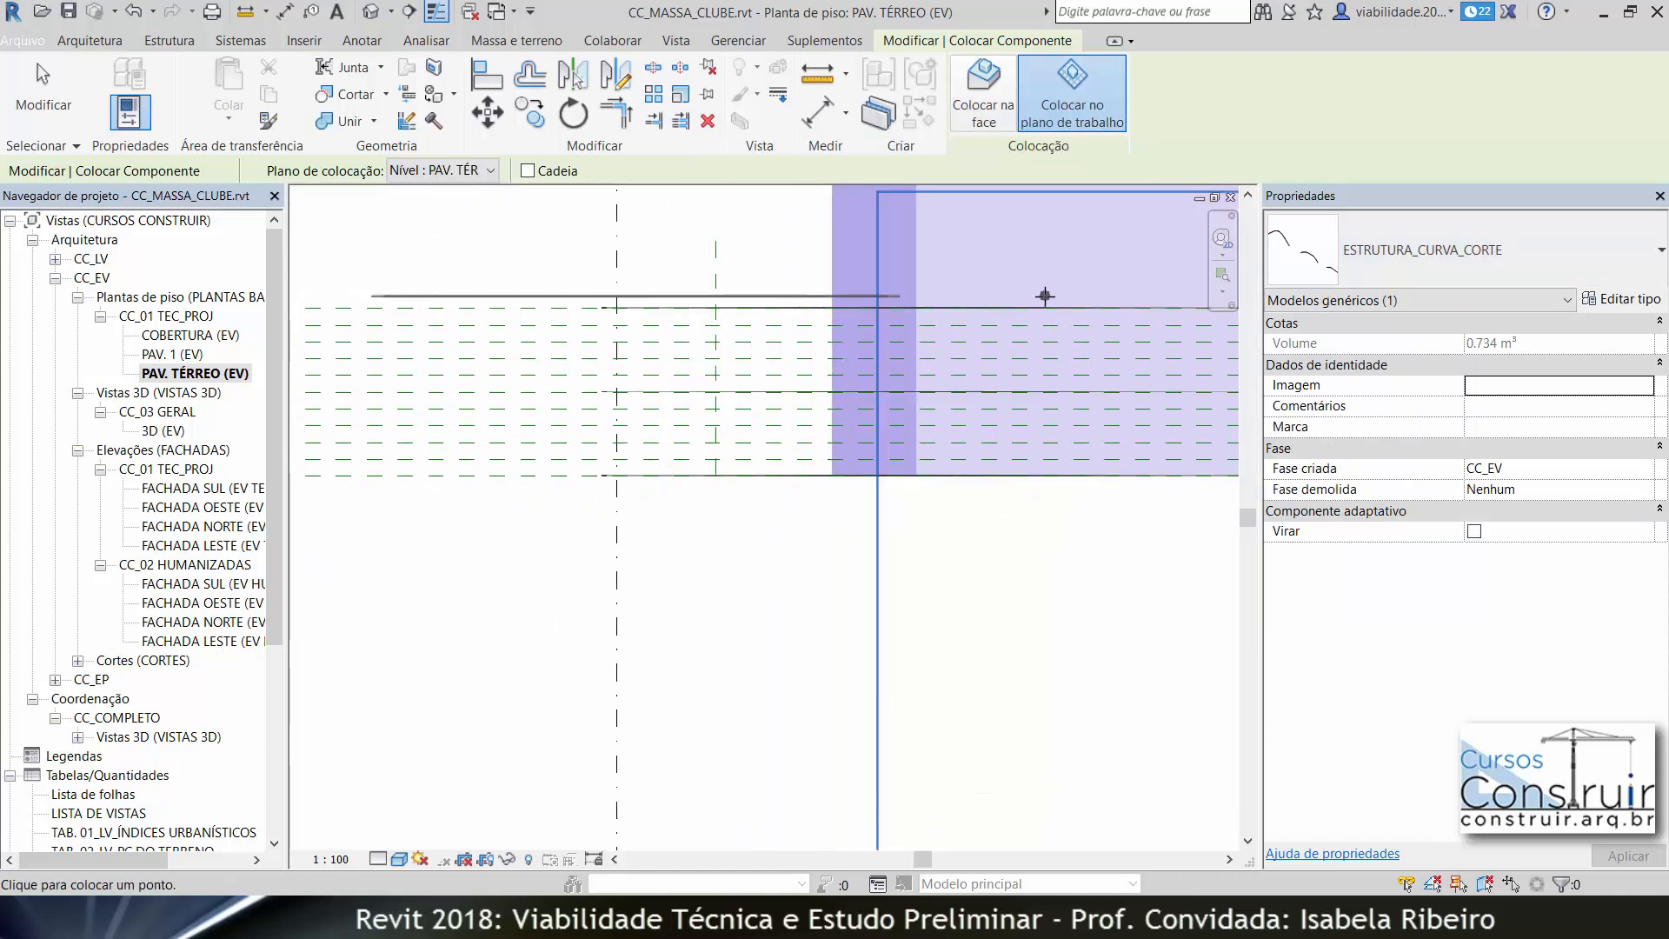
middle_click_drag(955, 349, 779, 360)
scroll(591, 453, "up", 5)
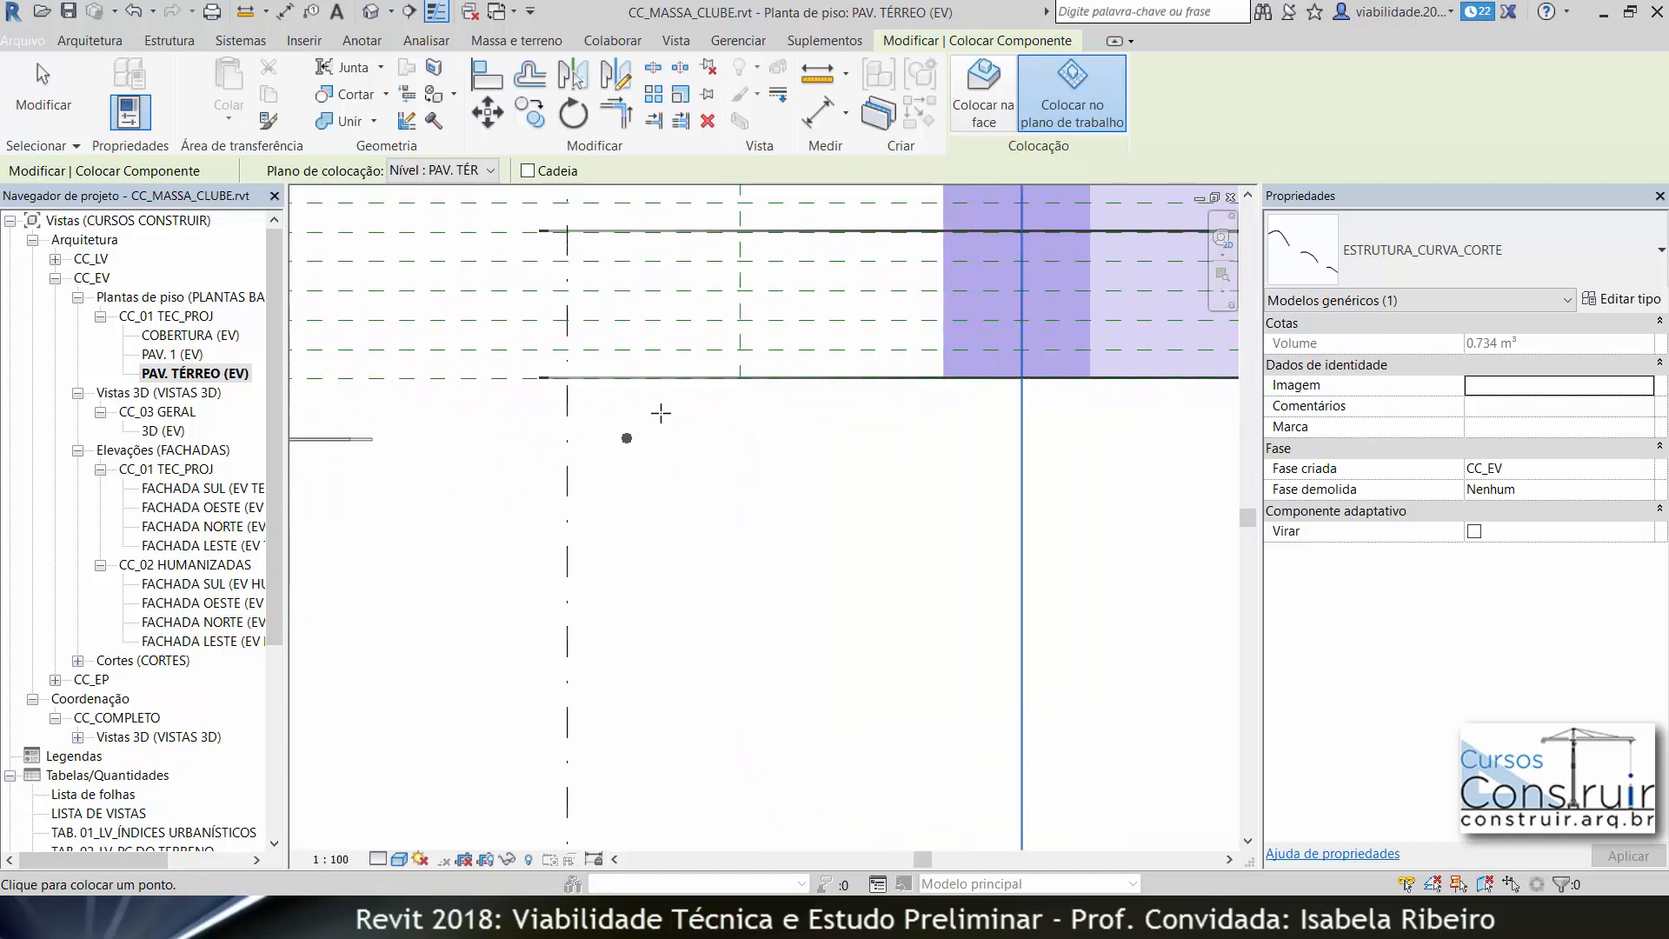
left_click(756, 371)
middle_click_drag(958, 384, 249, 439)
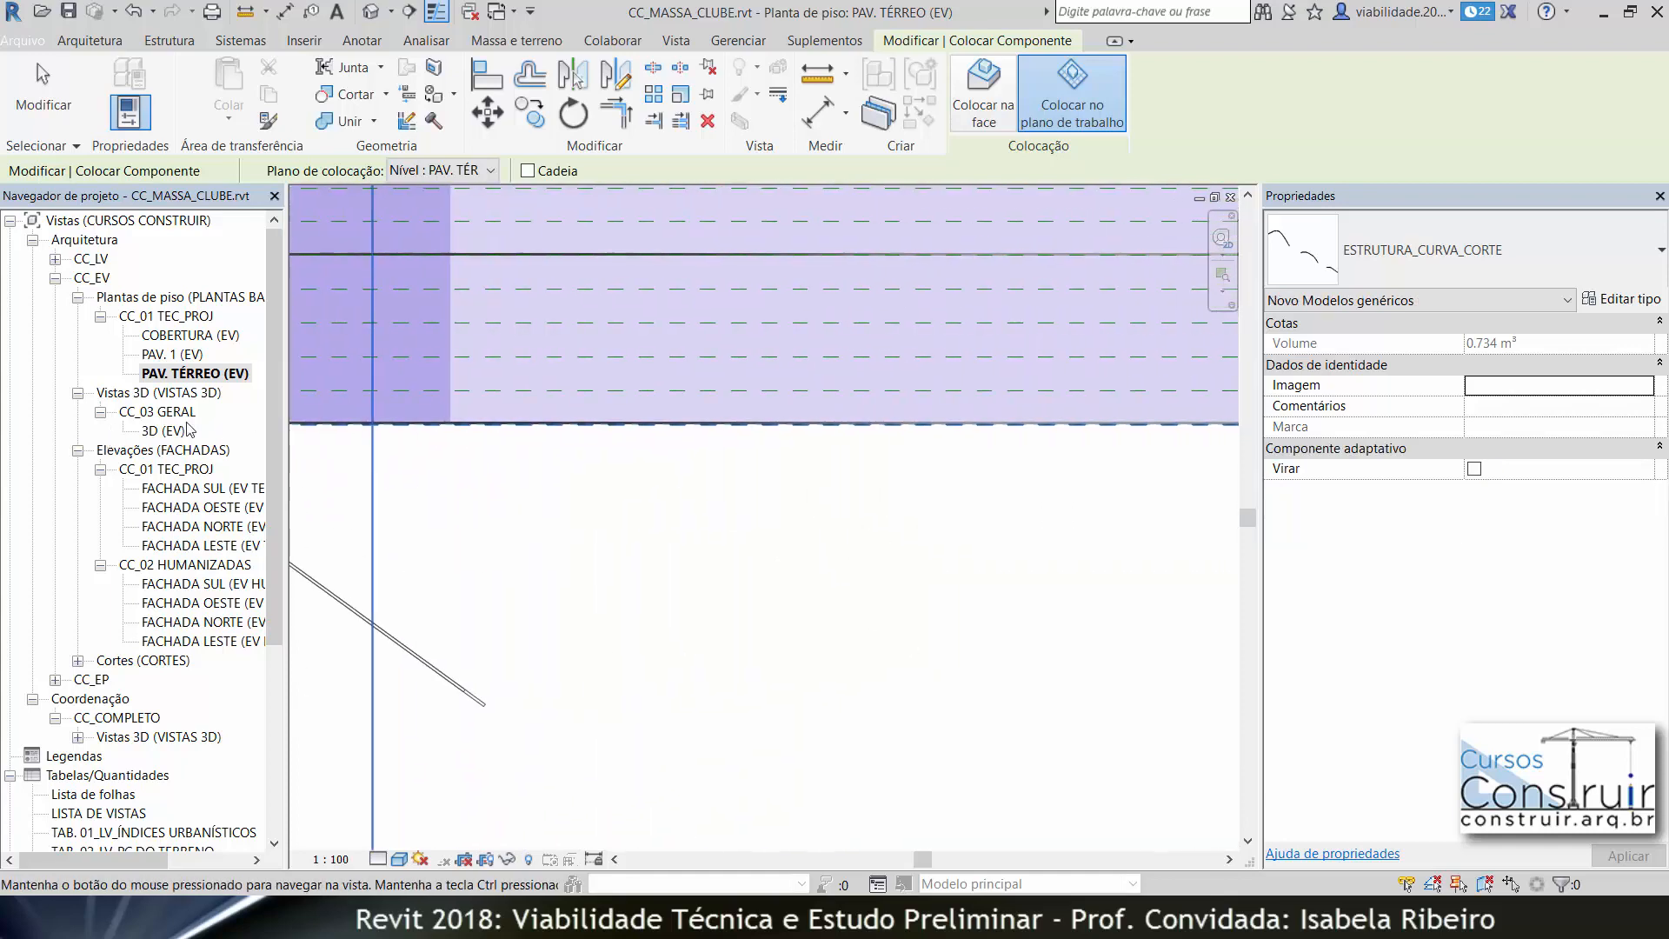
scroll(659, 407, "down", 4)
scroll(886, 441, "down", 2)
middle_click_drag(878, 454, 592, 480)
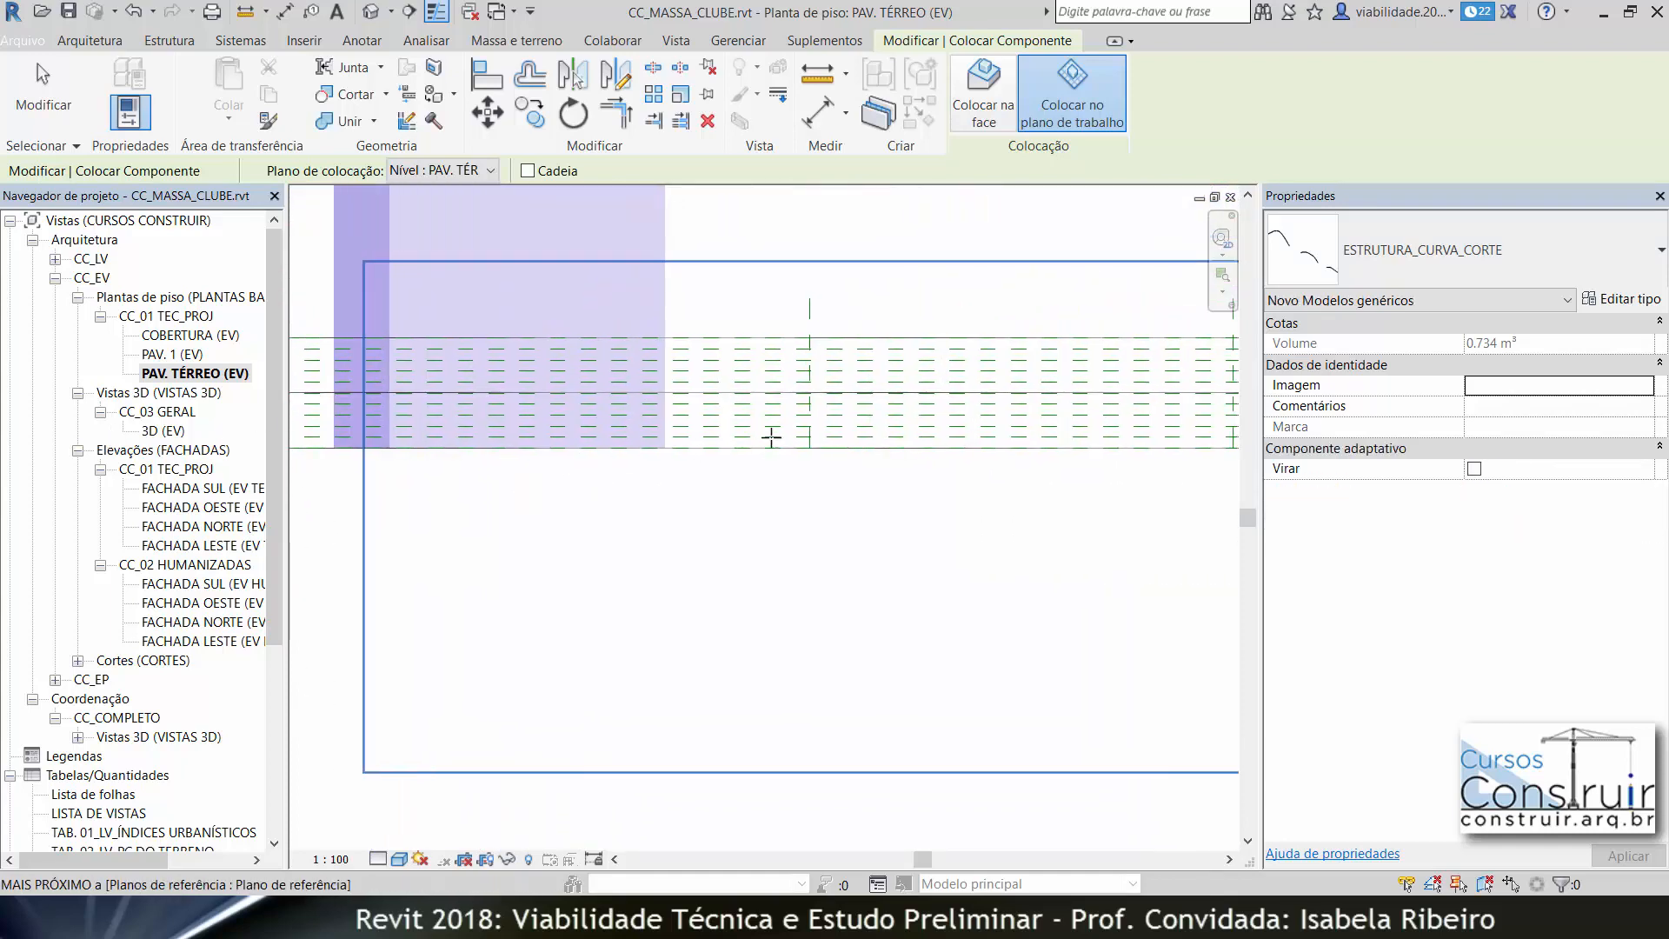
left_click(800, 437)
scroll(947, 426, "down", 2)
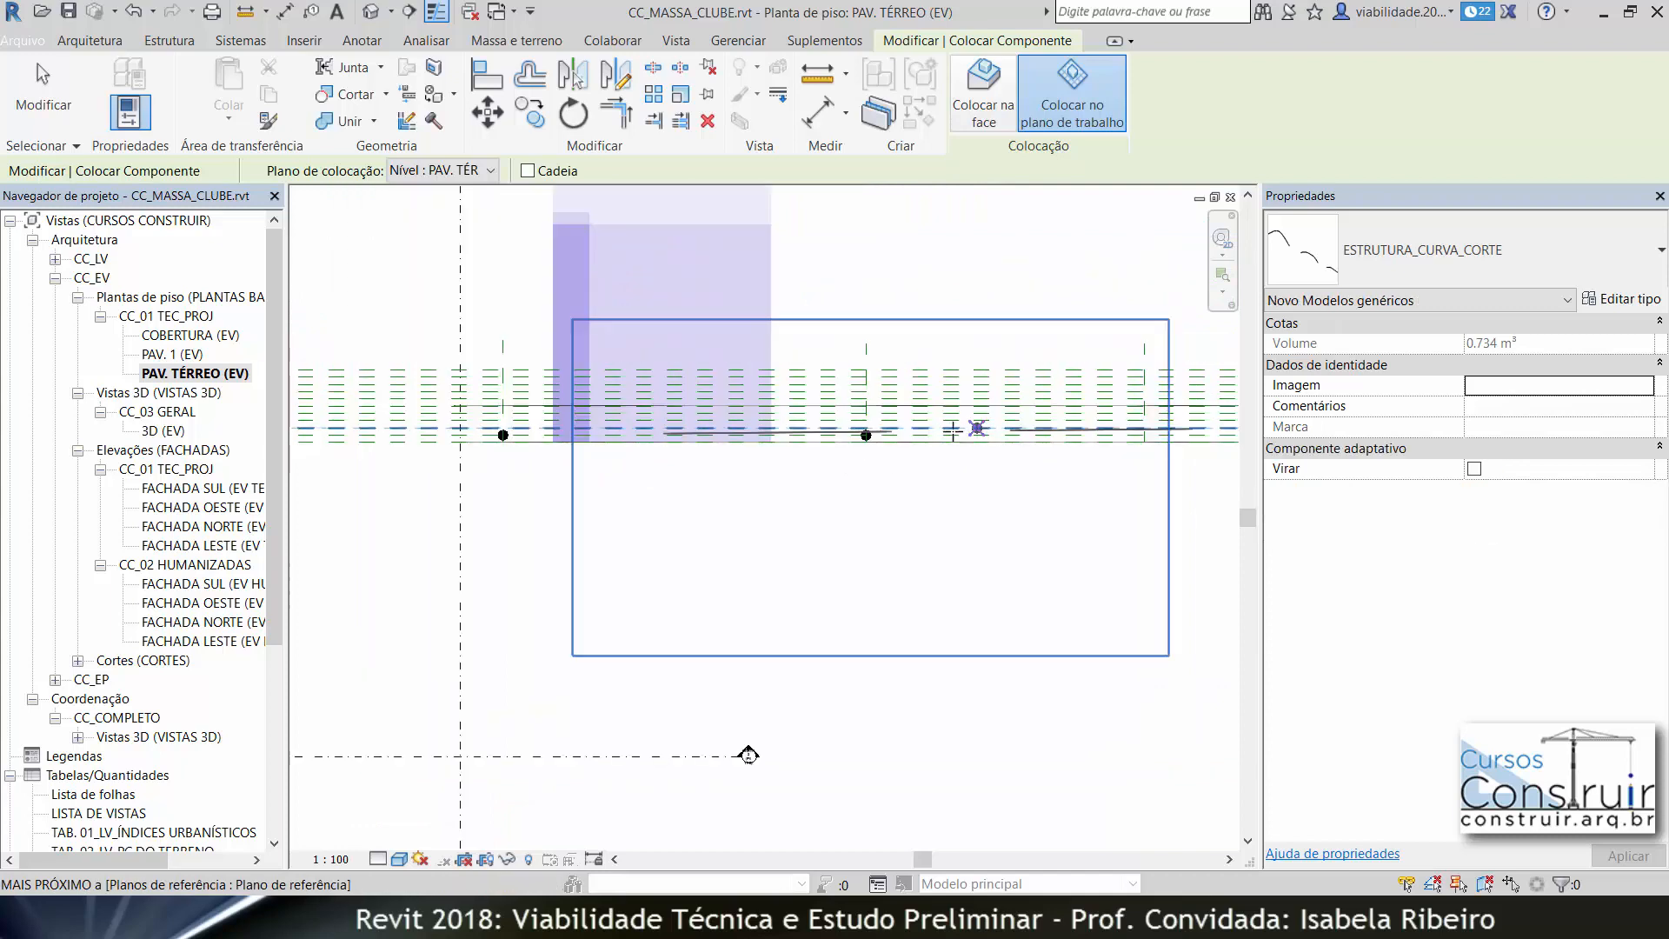
middle_click_drag(981, 442, 664, 465)
scroll(823, 461, "up", 5)
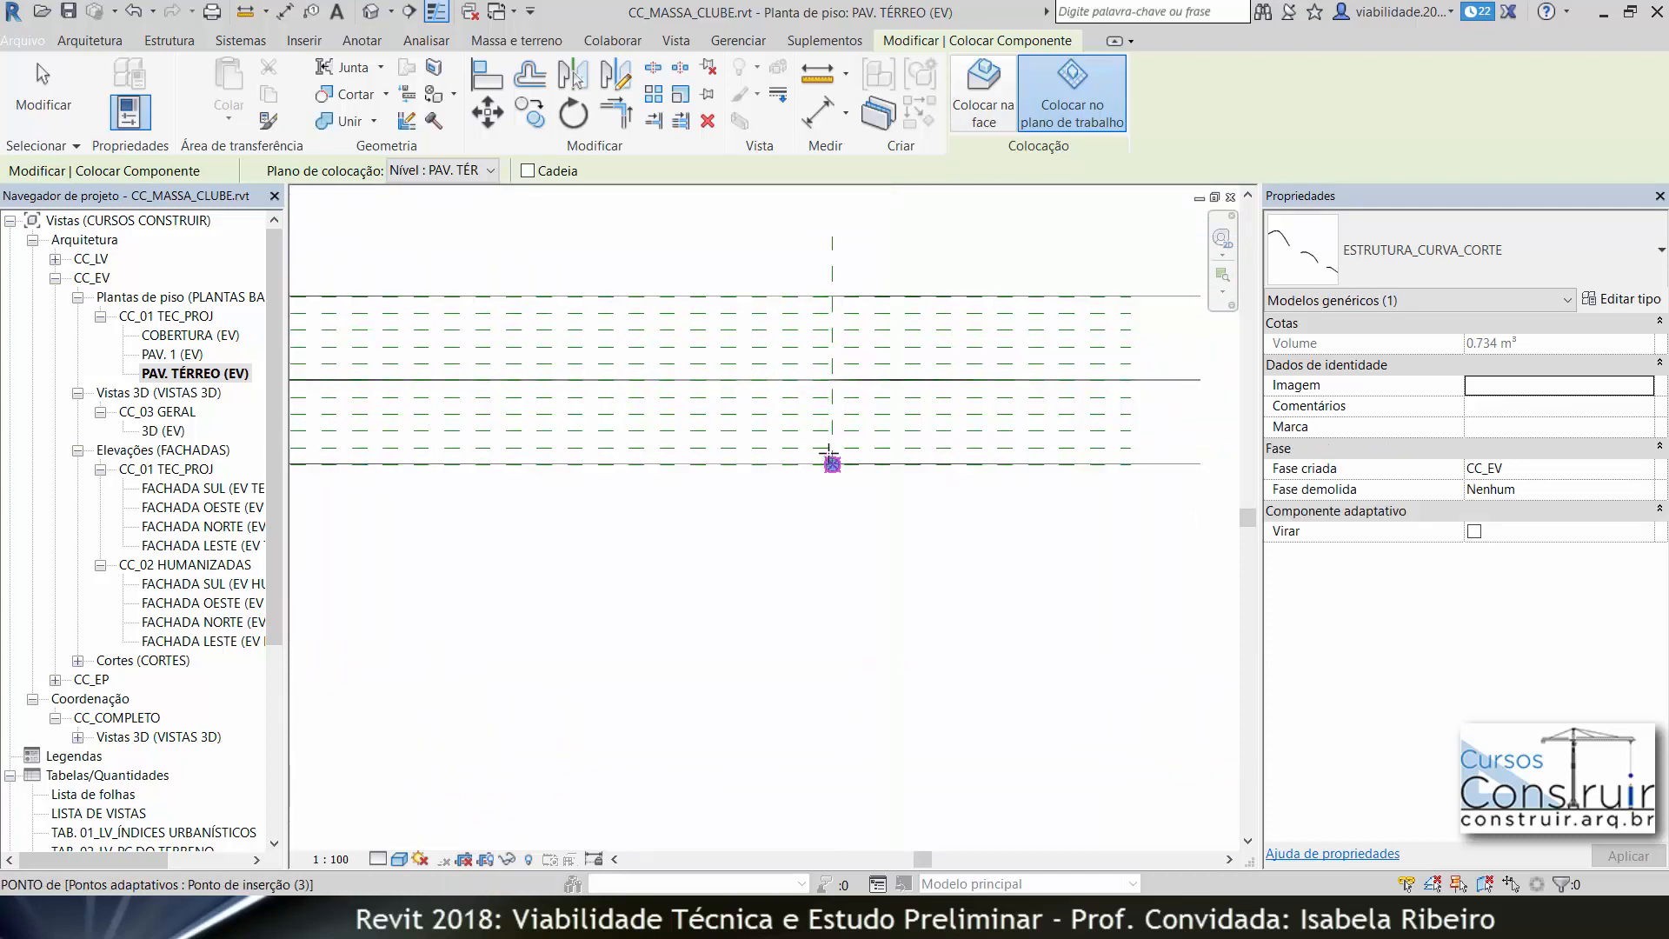
left_click(832, 448)
Place a second ESTRUTURA_CURVA_CORTE on the second offset plane, with its three points at the cross-plane intersections.
scroll(432, 447, "down", 3)
left_click(508, 446)
middle_click_drag(509, 445, 1140, 450)
scroll(562, 436, "up", 3)
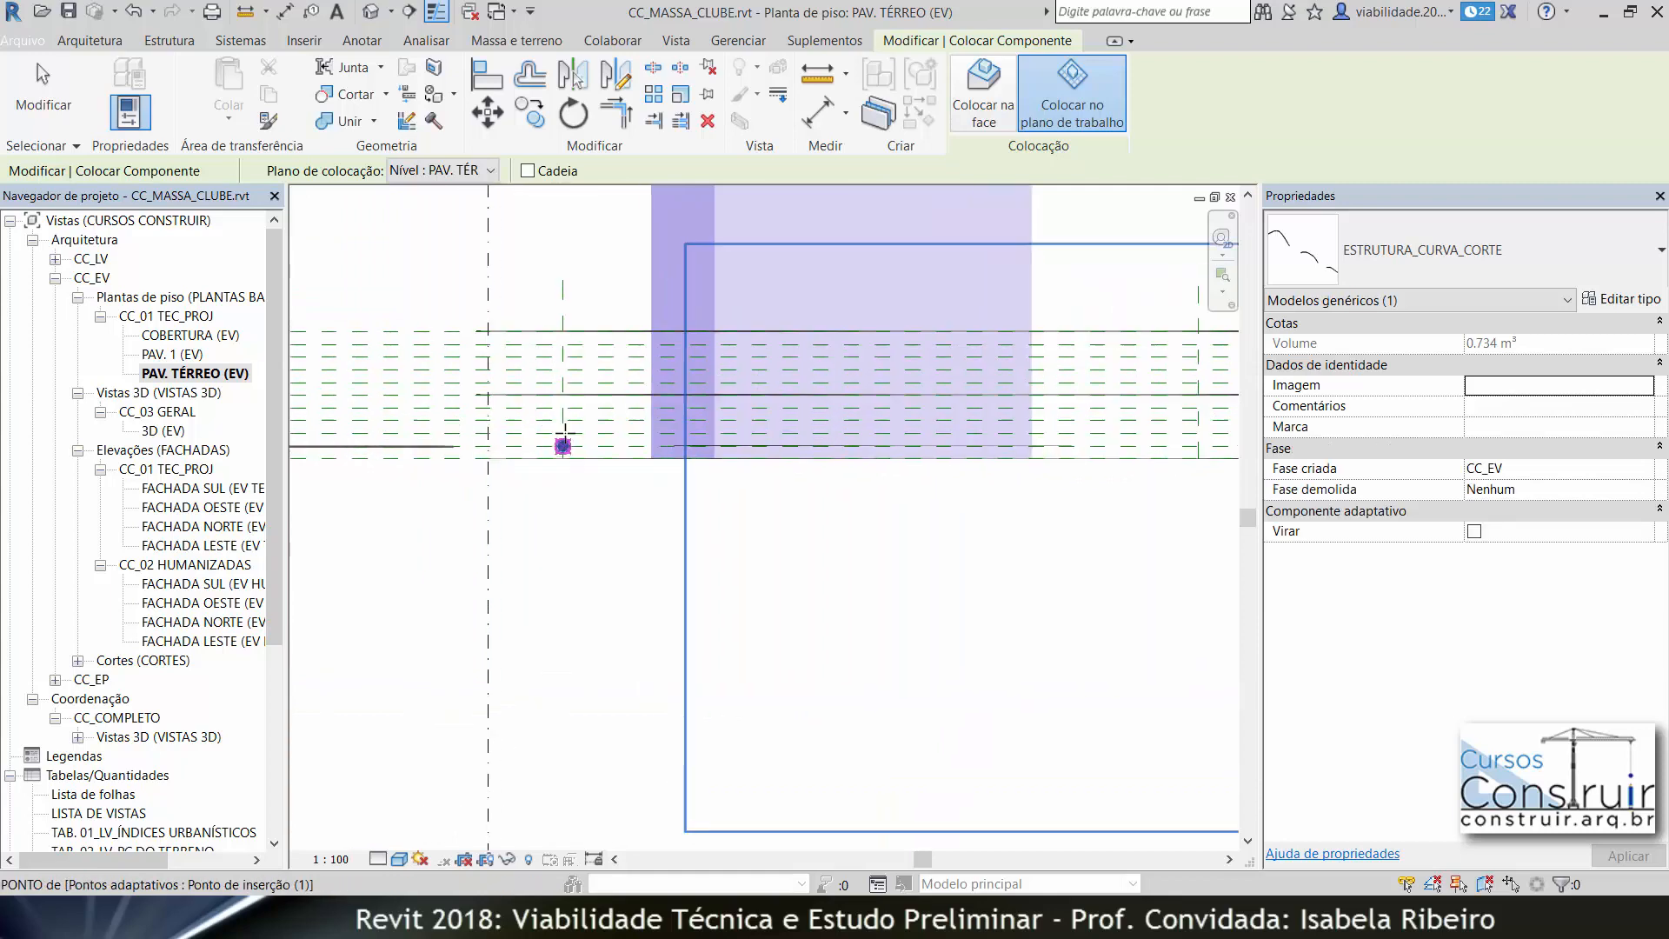
left_click(562, 433)
scroll(562, 433, "down", 3)
middle_click_drag(1046, 448, 712, 452)
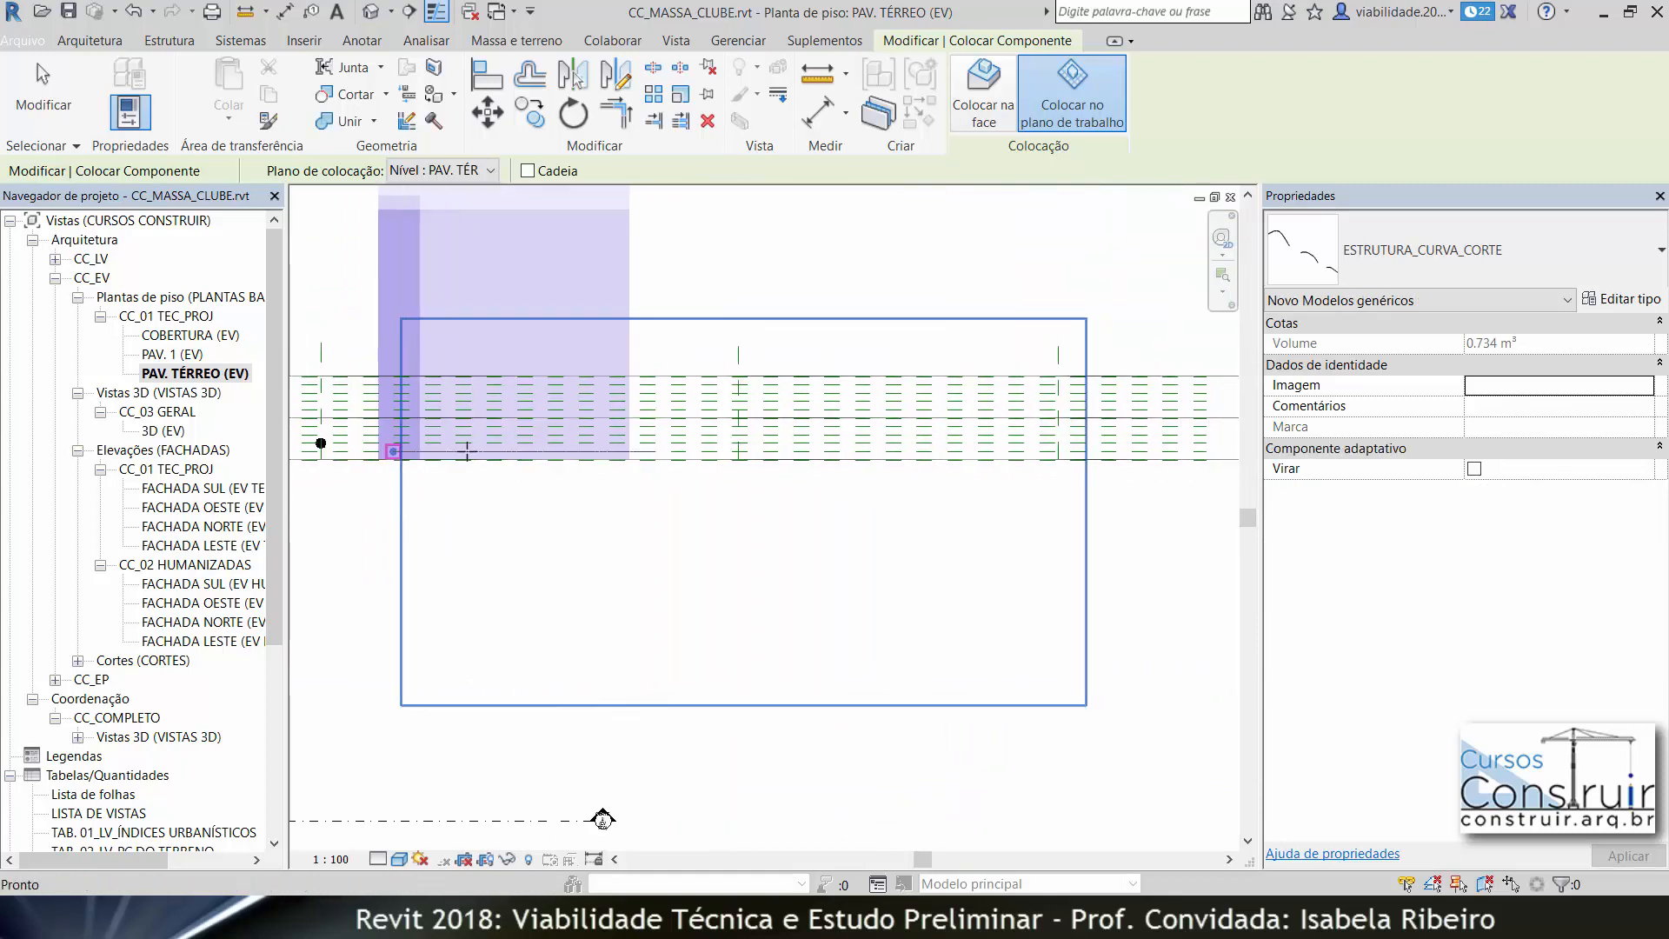
left_click(738, 451)
scroll(738, 448, "up", 3)
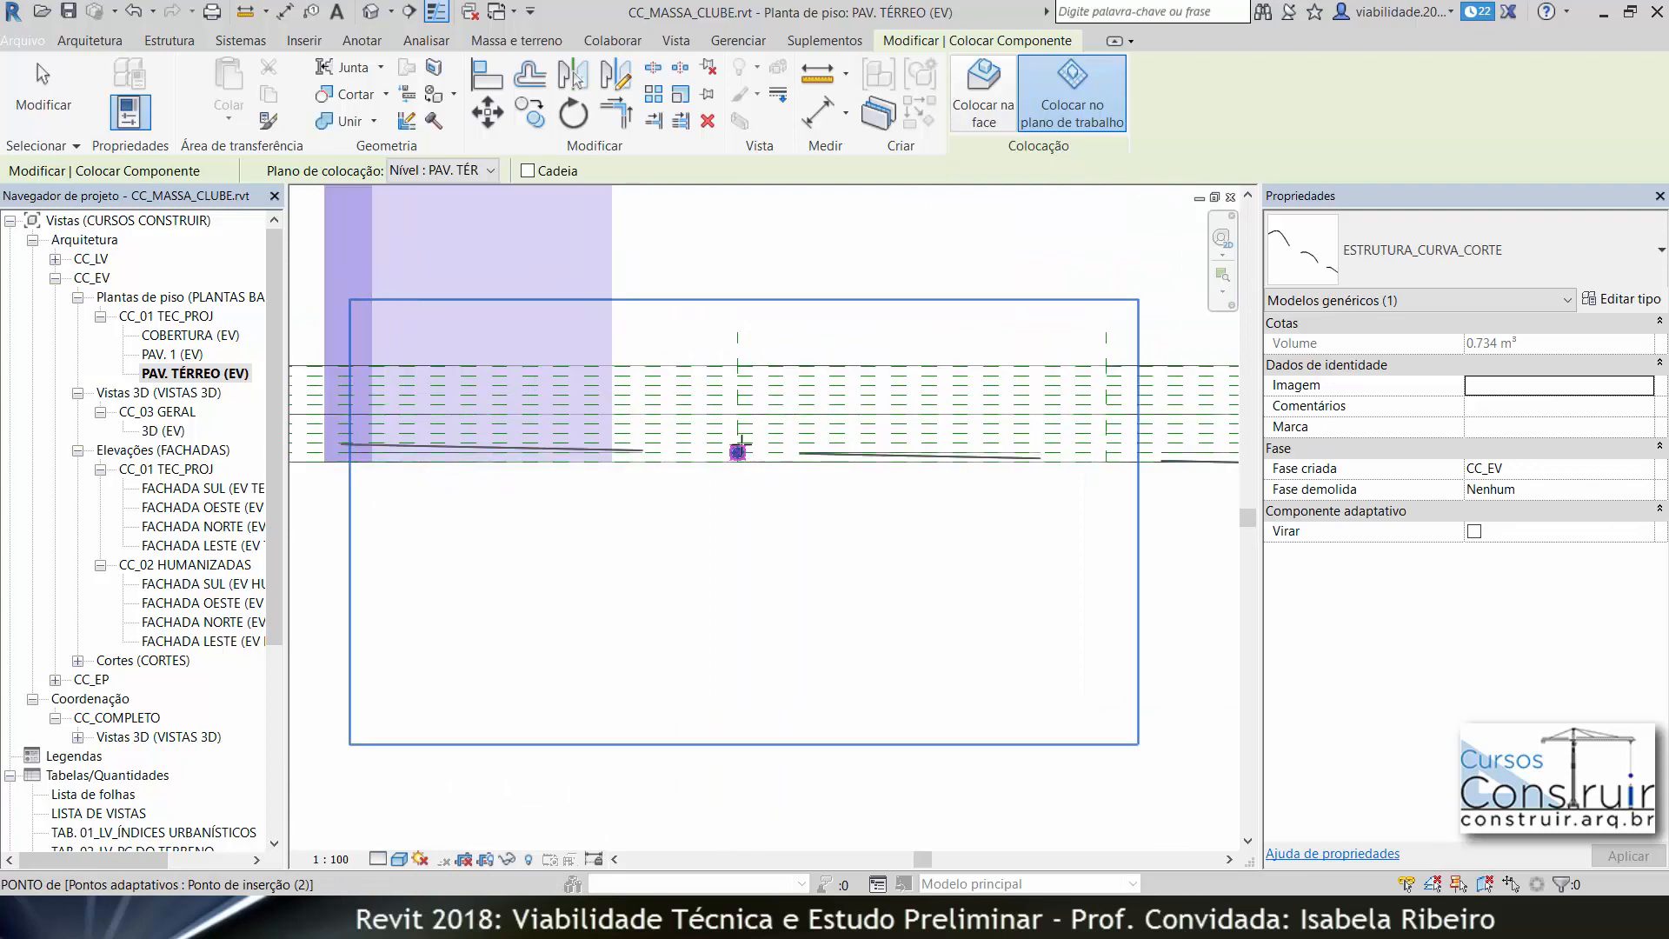
left_click(739, 441)
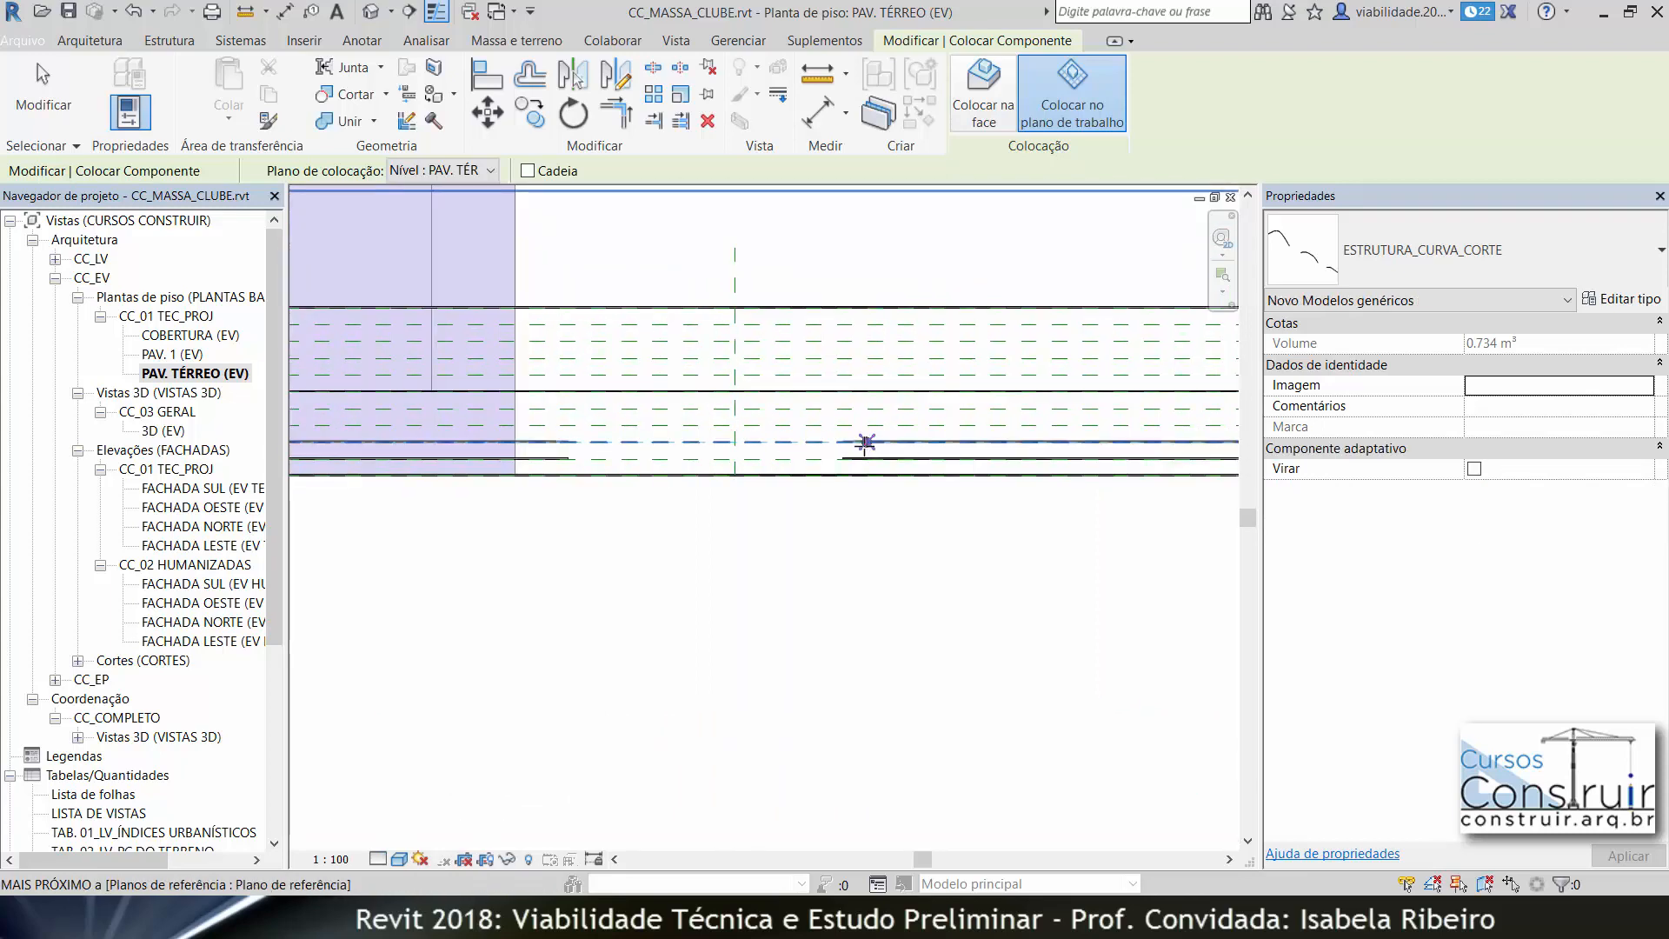
scroll(853, 458, "down", 2)
middle_click_drag(852, 460, 420, 460)
left_click(767, 447)
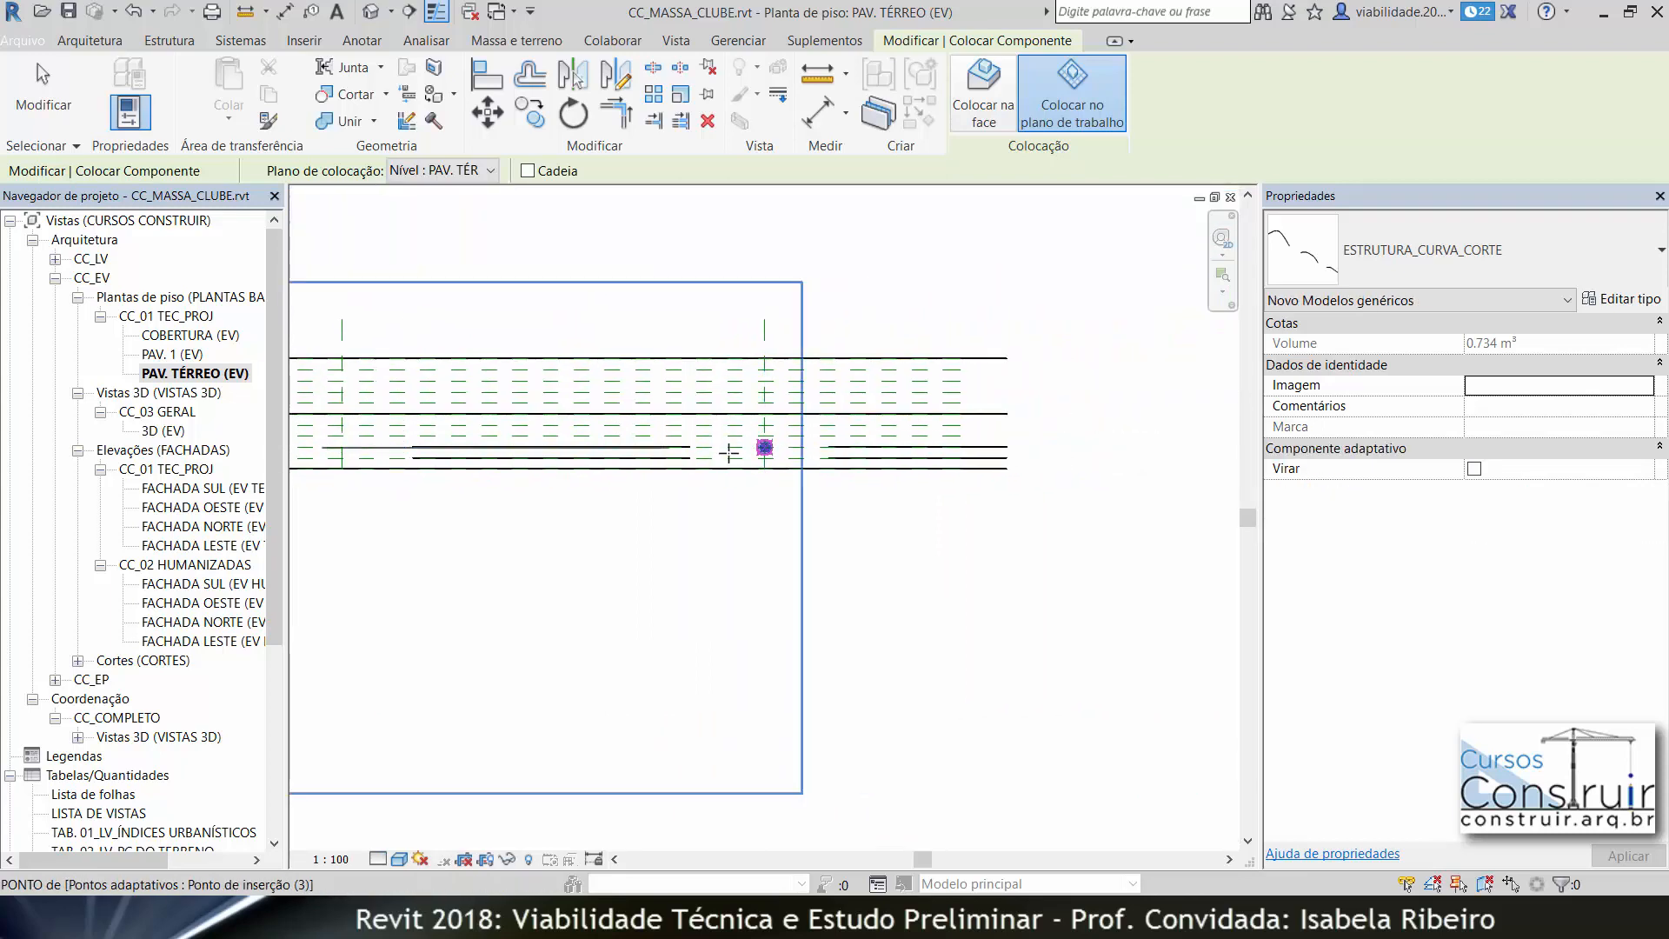
Place a third ESTRUTURA_CURVA_CORTE along the third offset plane, using its intersections with the three cross planes.
scroll(634, 463, "down", 2)
left_click(633, 466)
scroll(635, 452, "up", 3)
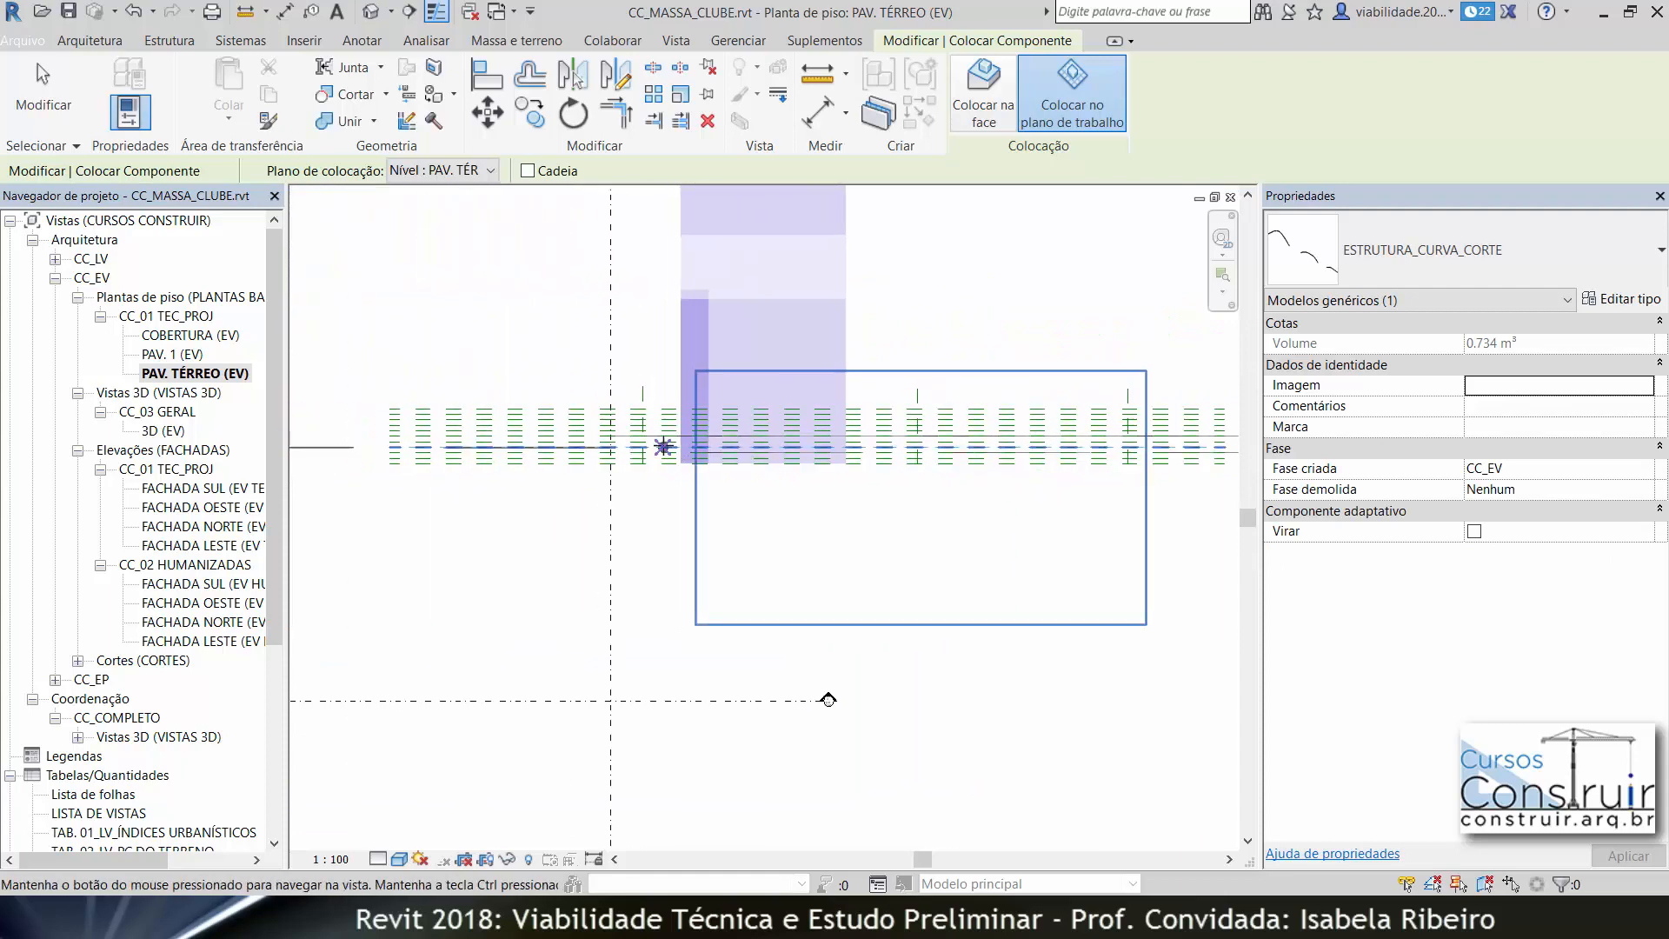
scroll(647, 450, "up", 1)
left_click(635, 450)
scroll(782, 457, "down", 2)
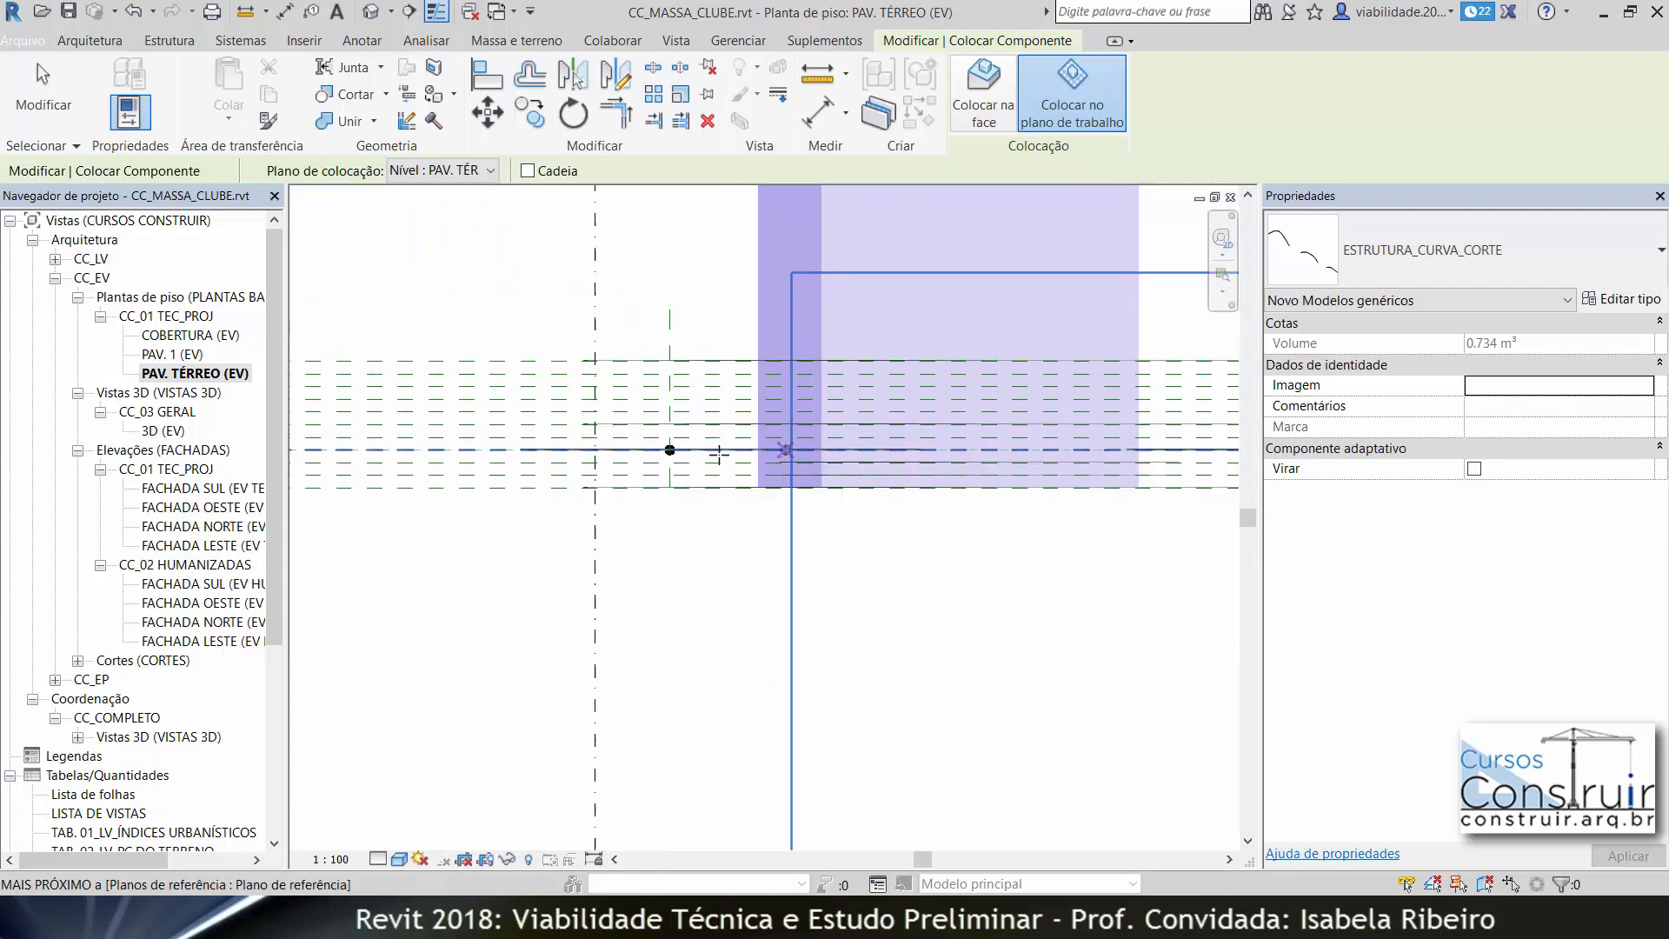
middle_click_drag(723, 458, 383, 467)
left_click(963, 455)
left_click(963, 455)
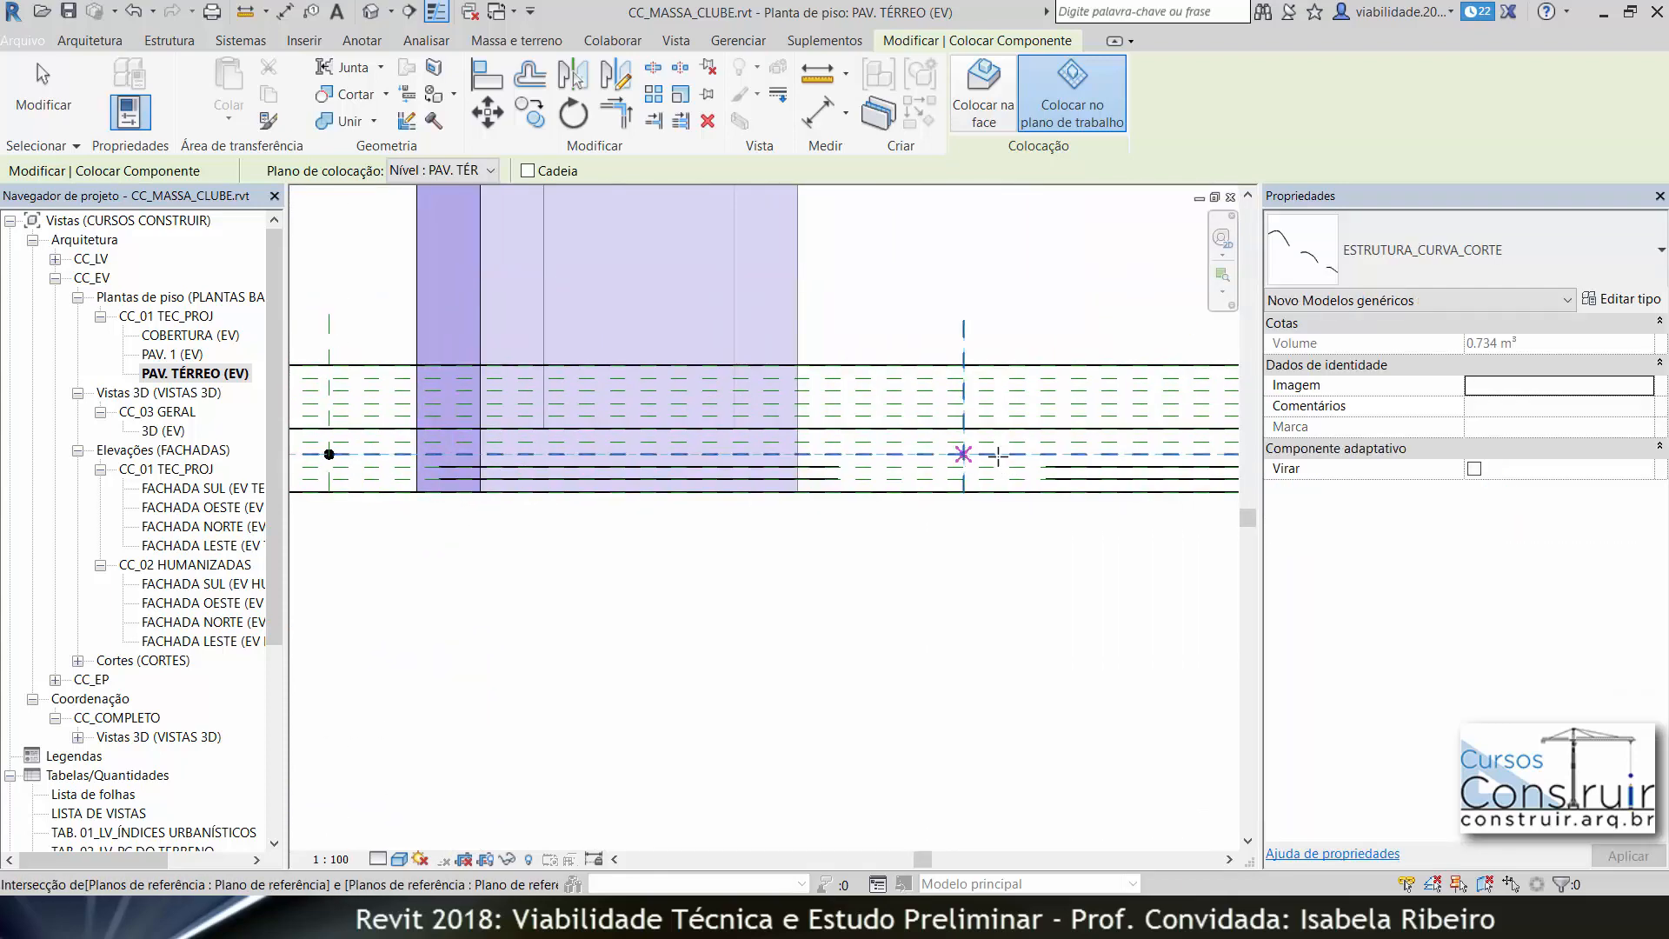
scroll(989, 460, "down", 1)
middle_click_drag(989, 460, 602, 478)
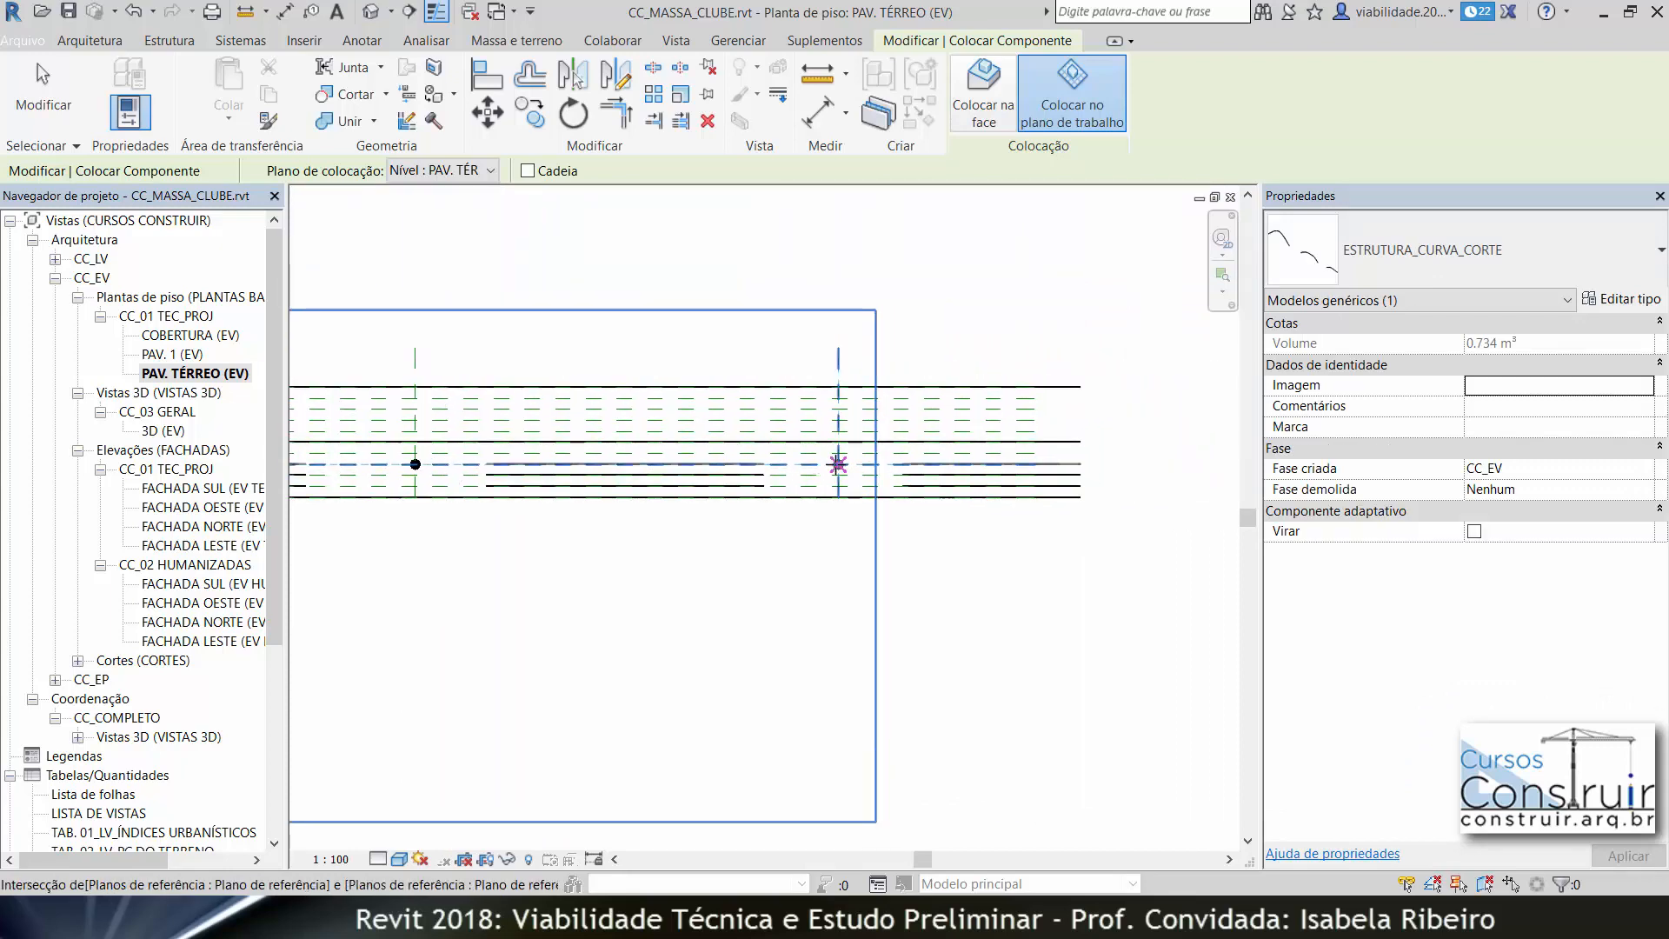
left_click(838, 465)
Place a fourth ESTRUTURA_CURVA_CORTE on the offset plane just below the middle curve, with its three points at the cross-plane intersections.
scroll(635, 482, "down", 2)
left_click(563, 488)
middle_click_drag(611, 507, 1057, 499)
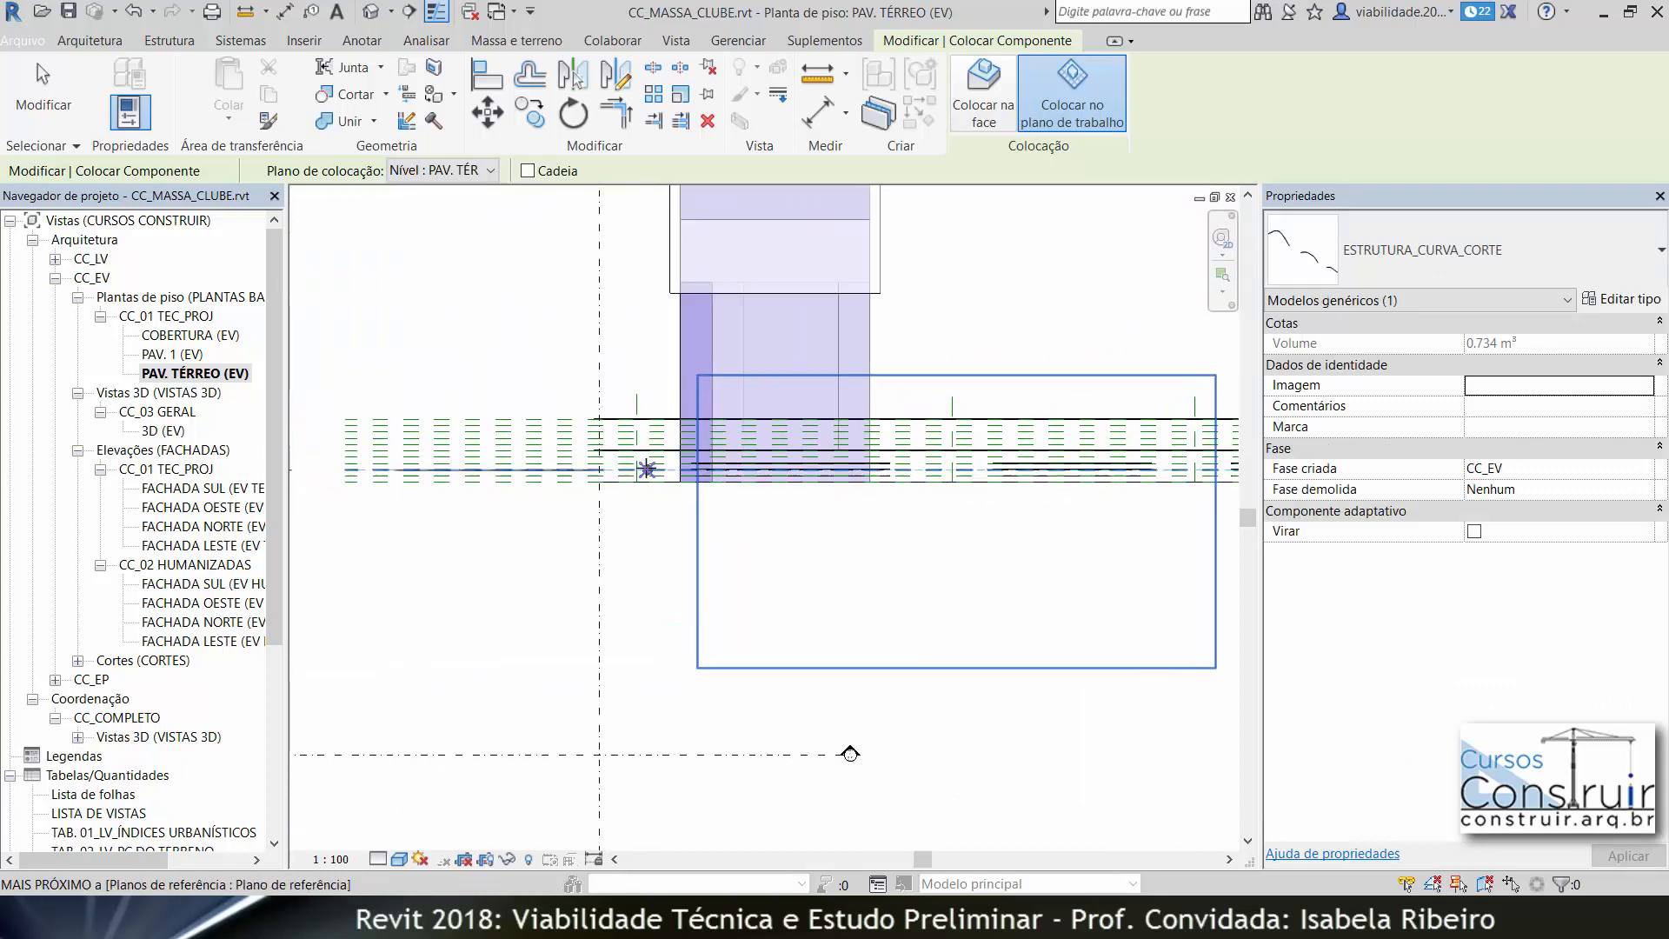
scroll(634, 457, "up", 3)
left_click(621, 439)
scroll(719, 452, "down", 2)
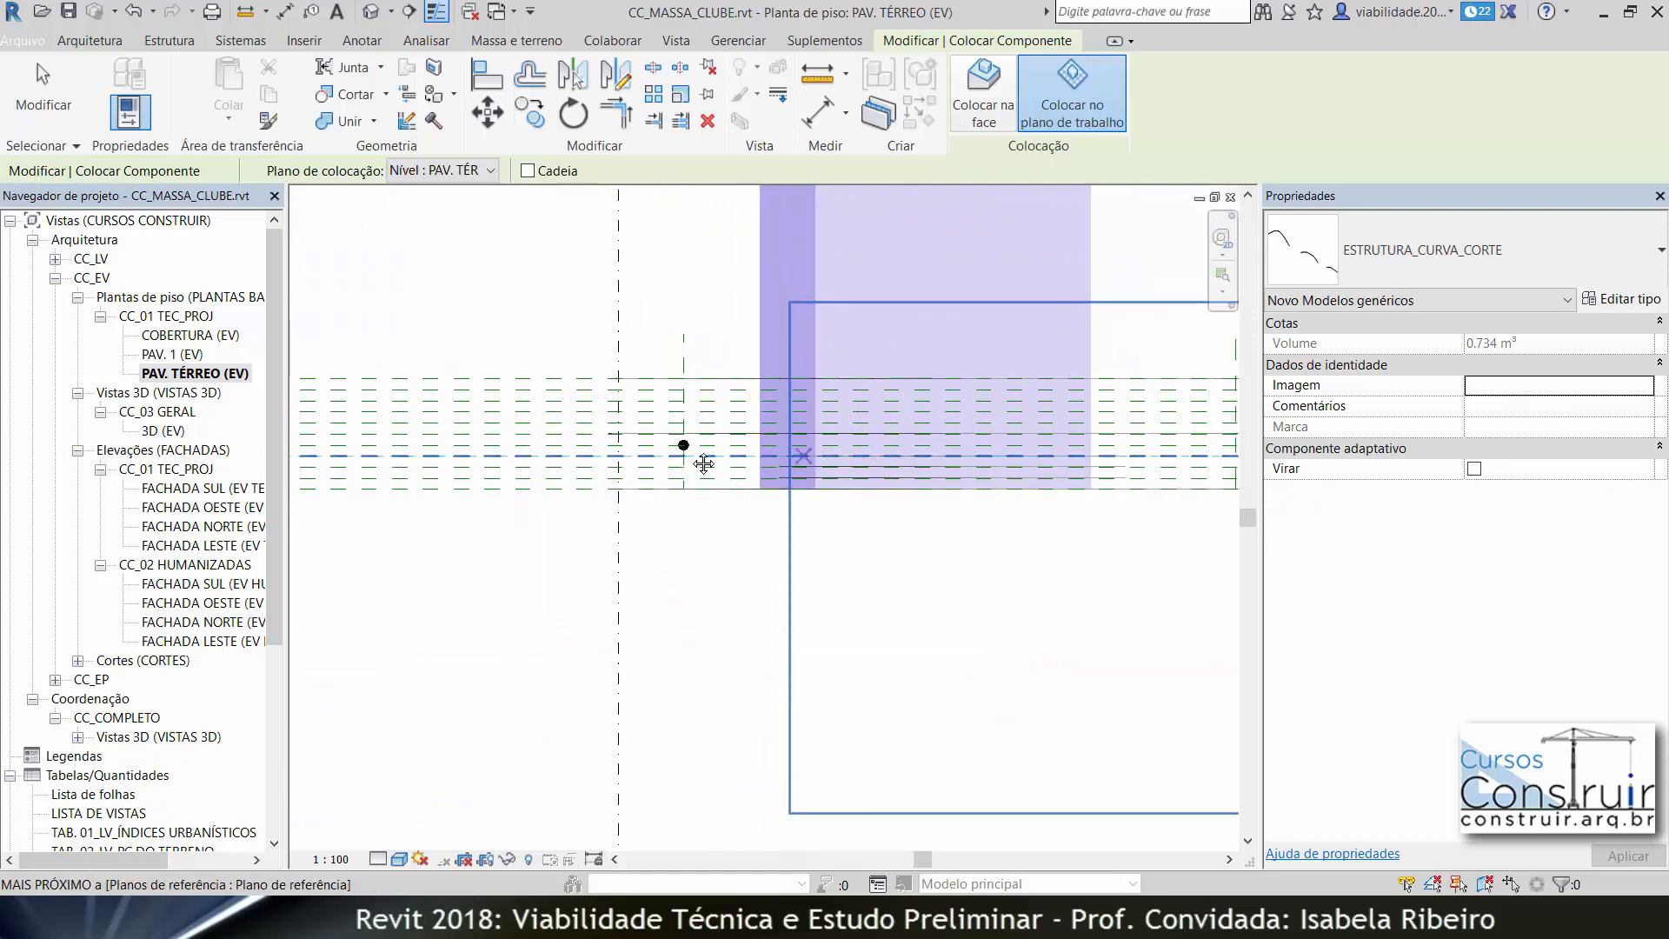
middle_click_drag(701, 454, 466, 461)
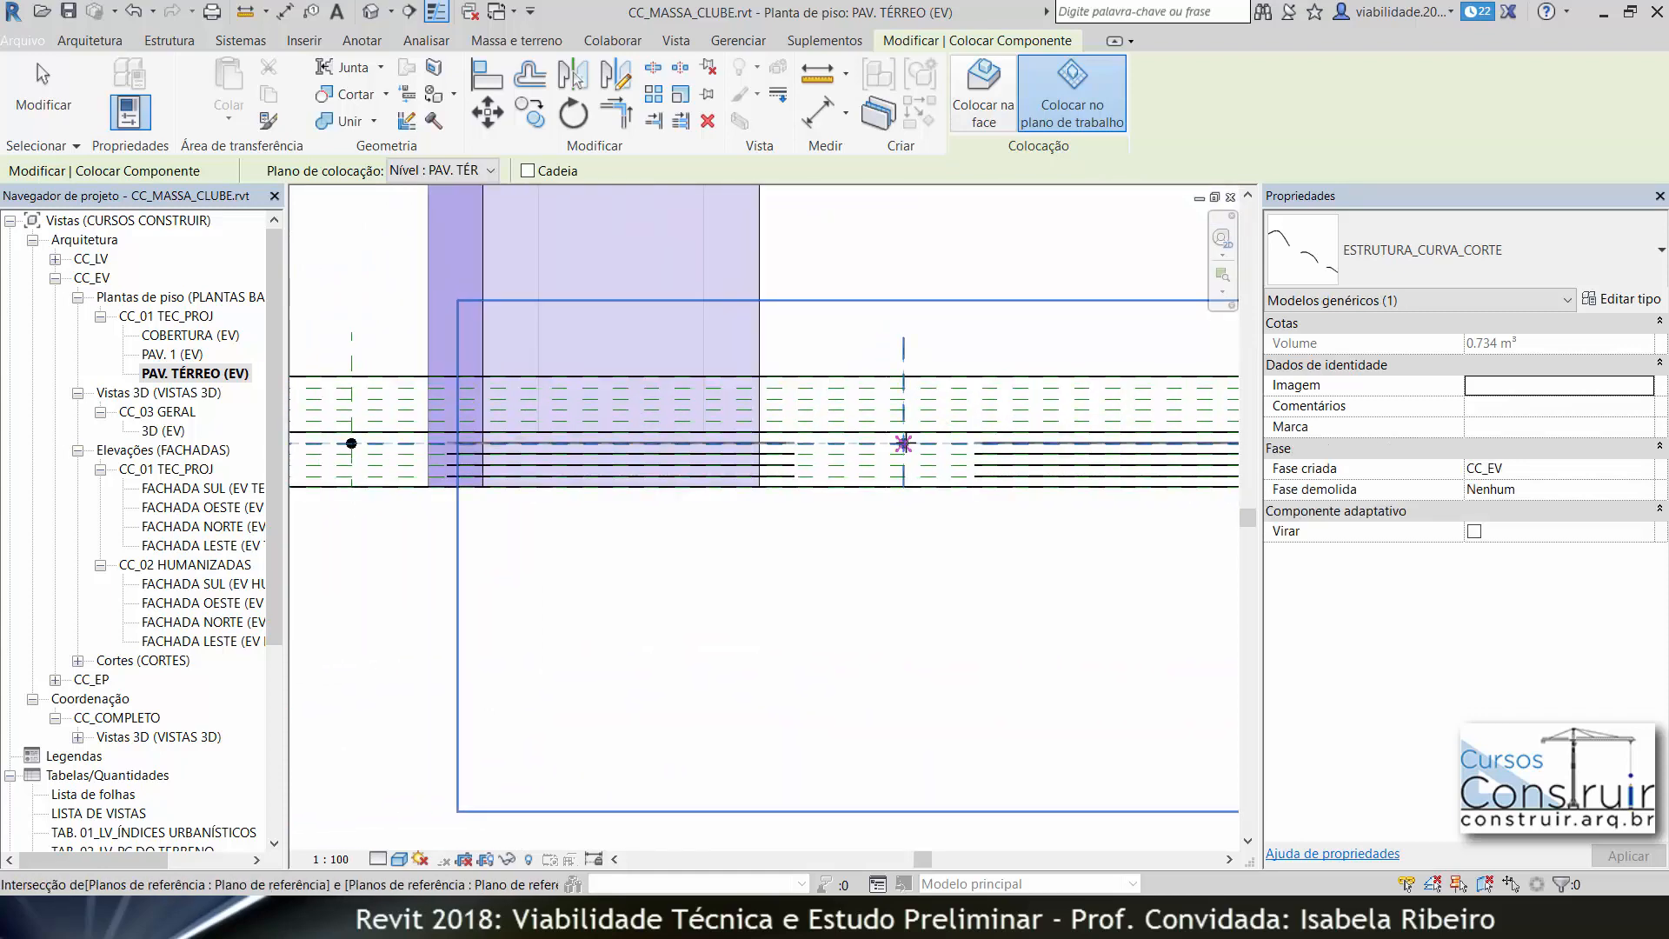
left_click(904, 444)
middle_click_drag(853, 481, 419, 505)
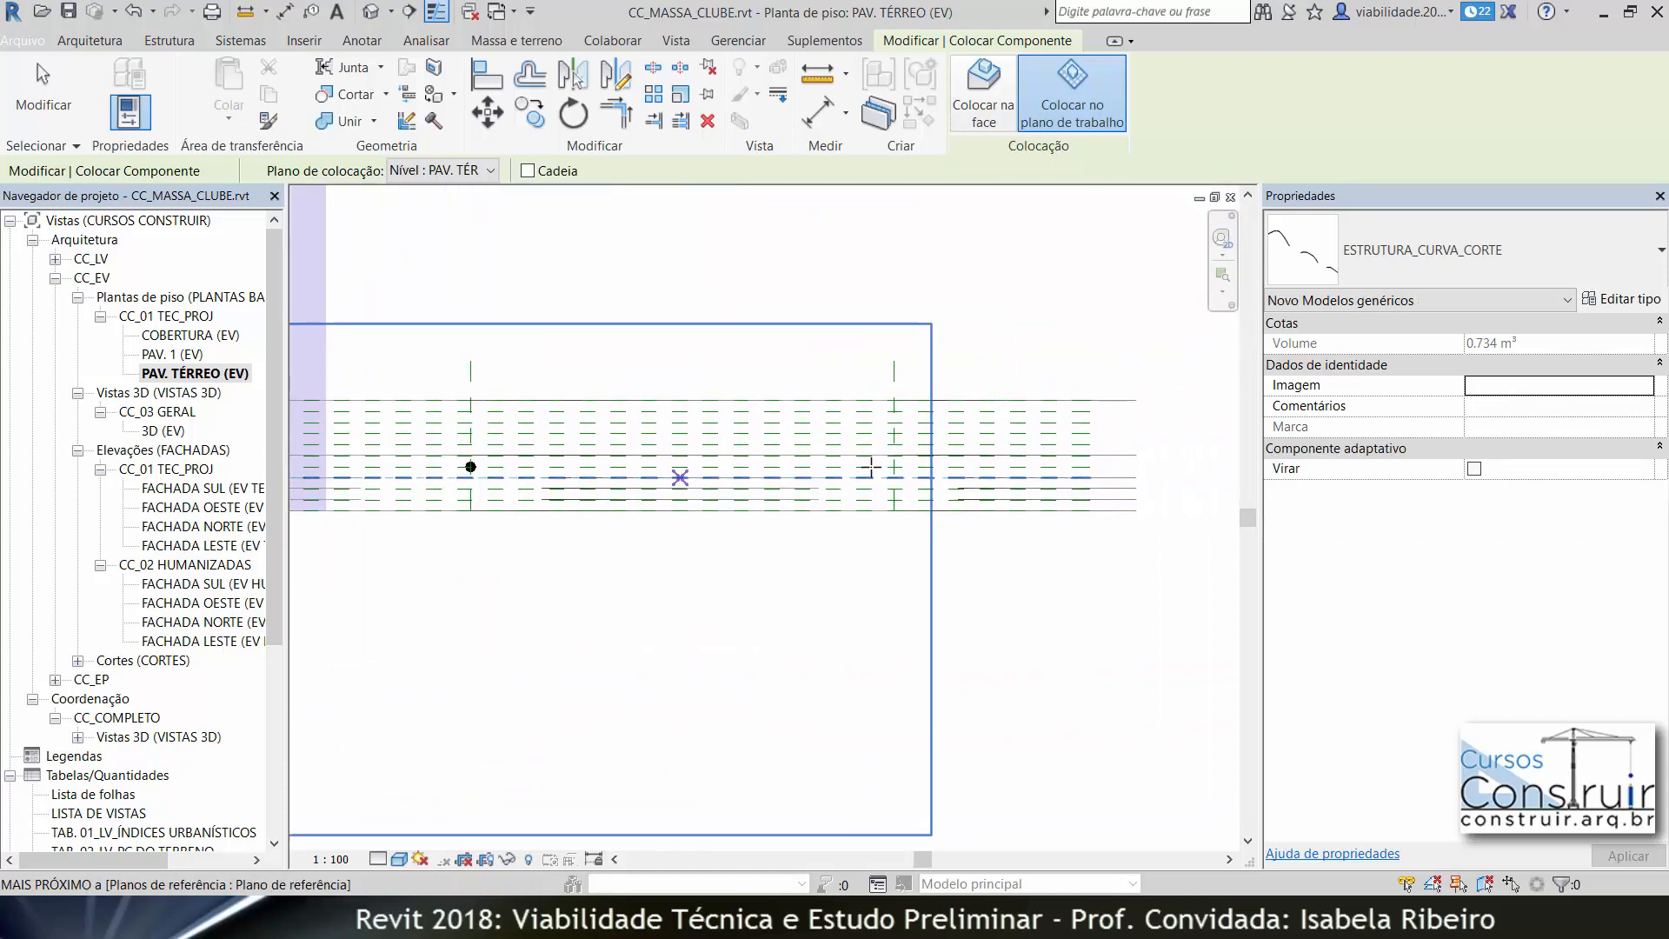
left_click(894, 467)
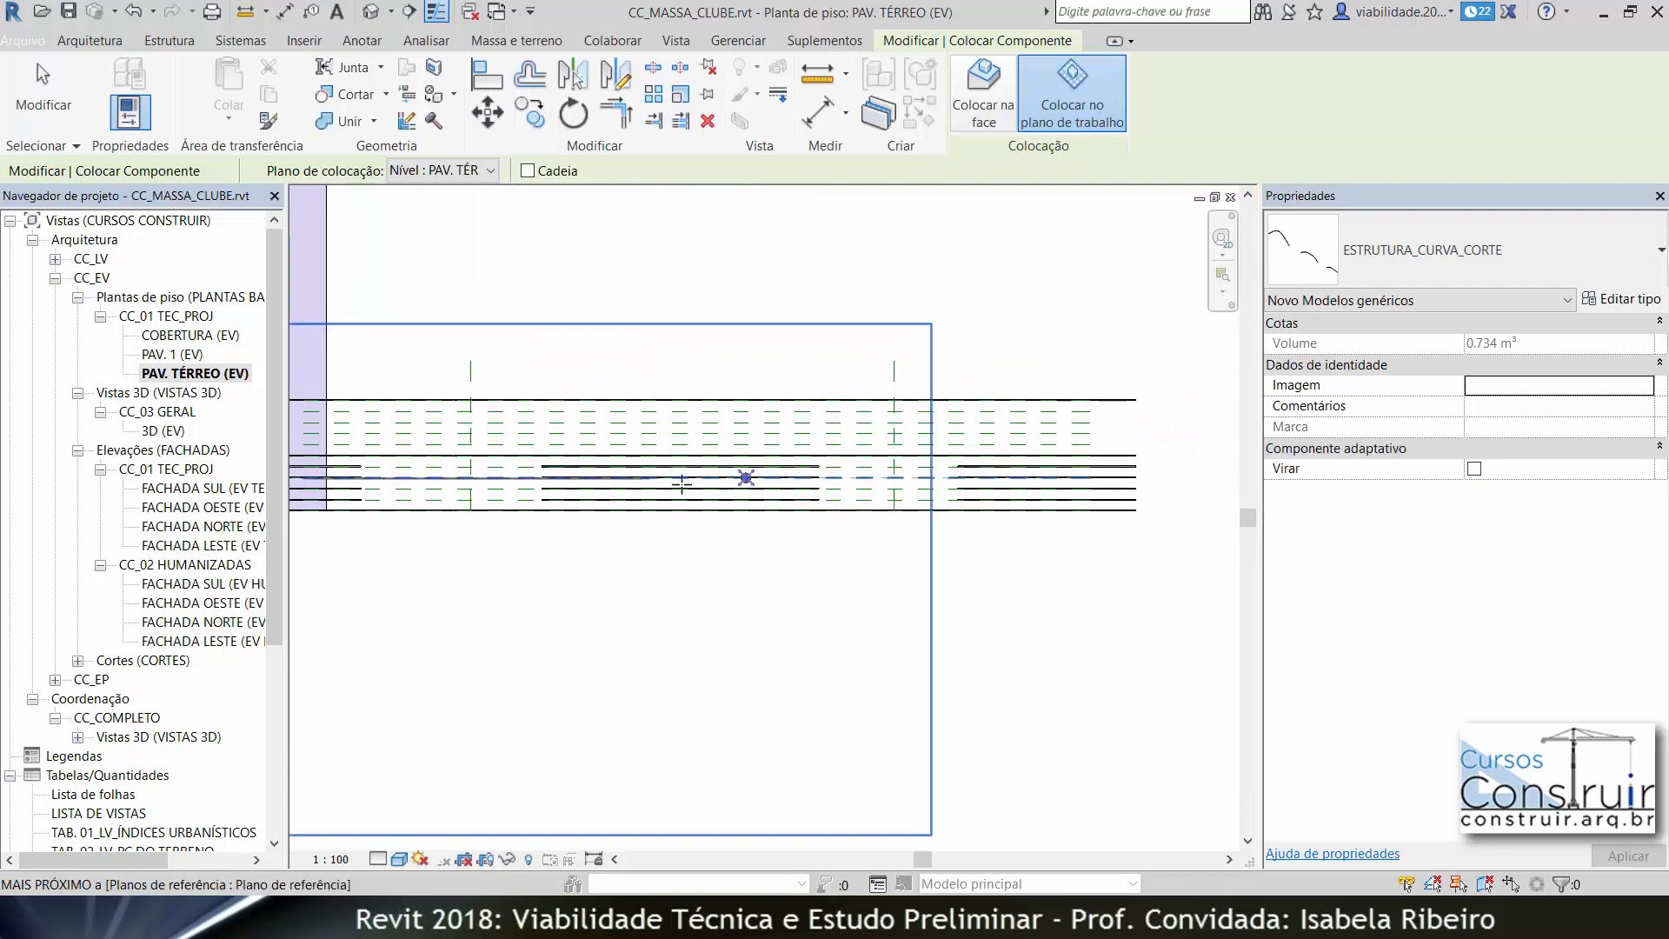
Place an ESTRUTURA_CURVA_CORTE on the first offset plane above the middle curve, snapping its three points to the cross-plane intersections.
middle_click_drag(681, 481, 1188, 465)
left_click(425, 429)
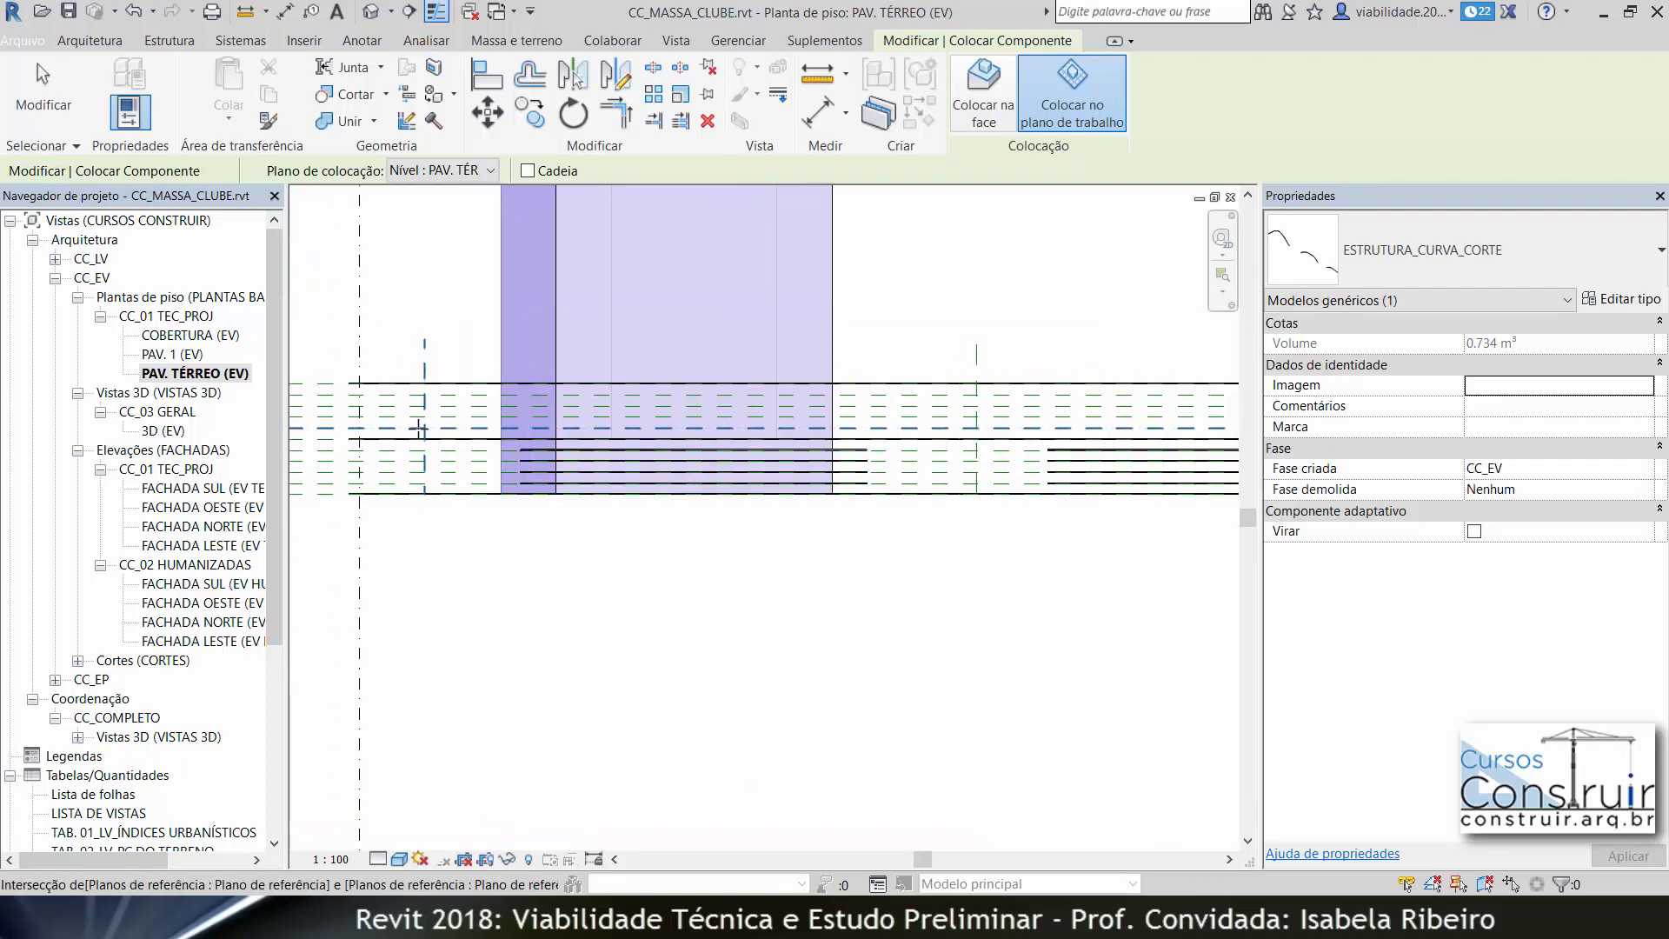
left_click(976, 428)
middle_click_drag(985, 428, 508, 449)
left_click(499, 450)
left_click(926, 451)
Place another ESTRUTURA_CURVA_CORTE on the second offset plane above the middle curve, through its three cross-plane intersections.
scroll(664, 444, "down", 1)
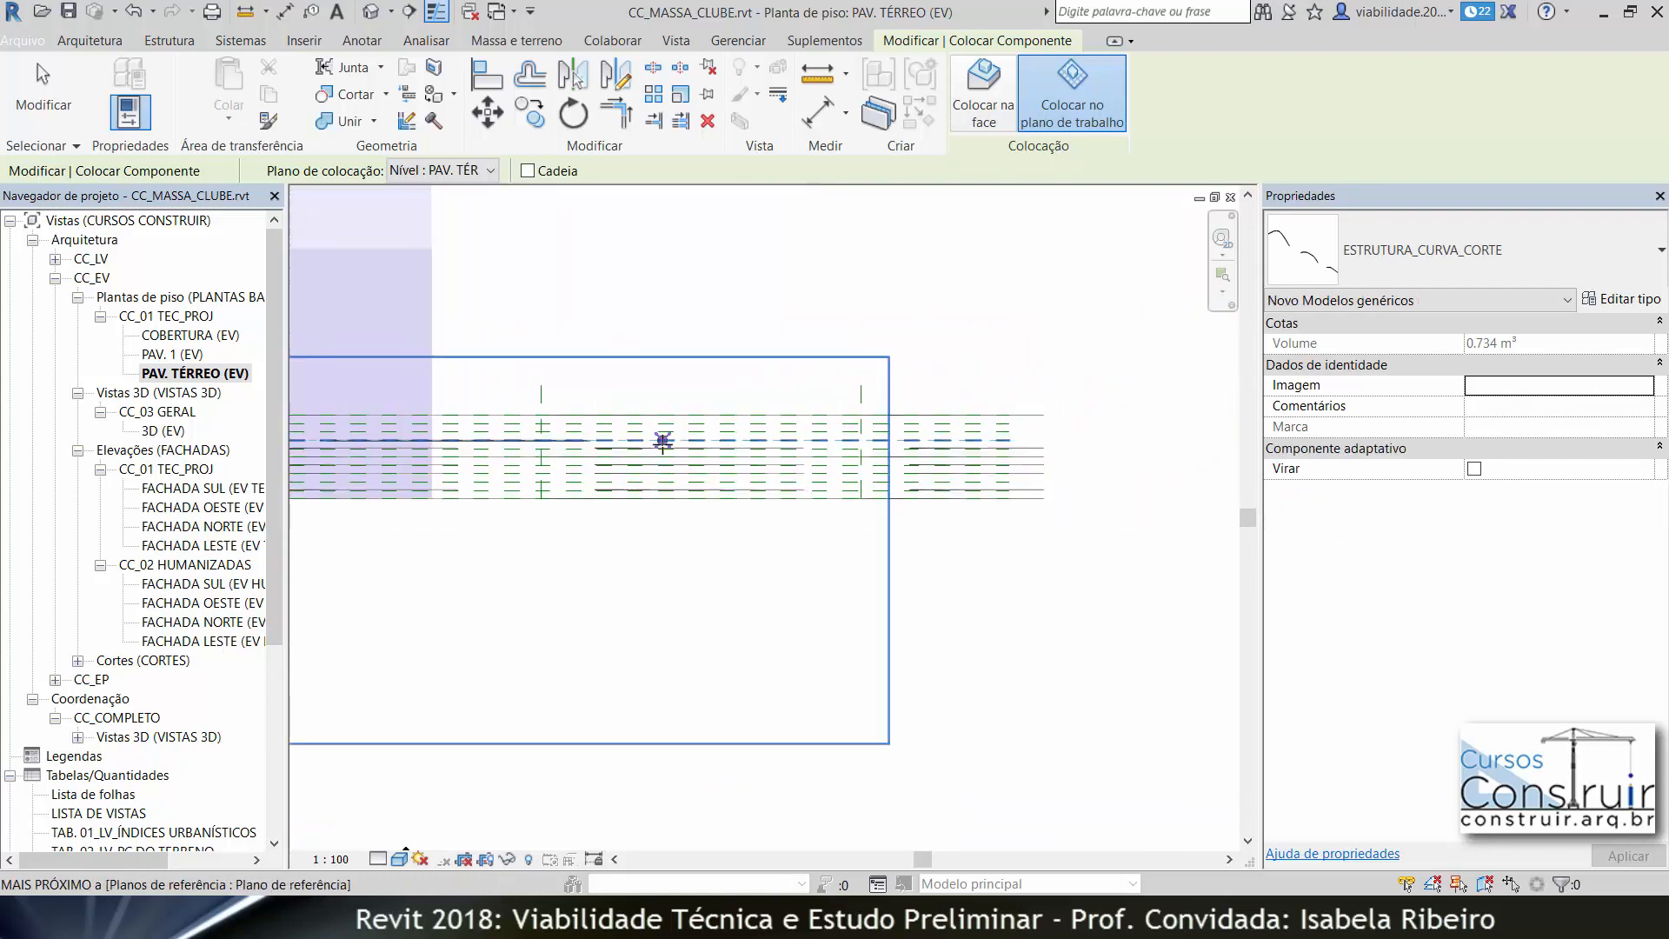
scroll(812, 414, "up", 3)
left_click(812, 414)
middle_click_drag(865, 429, 861, 495)
left_click(754, 452)
left_click(1177, 452)
Place an ESTRUTURA_CURVA_CORTE on the third offset plane above the middle curve, setting its points at the three cross planes.
scroll(700, 469, "down", 1)
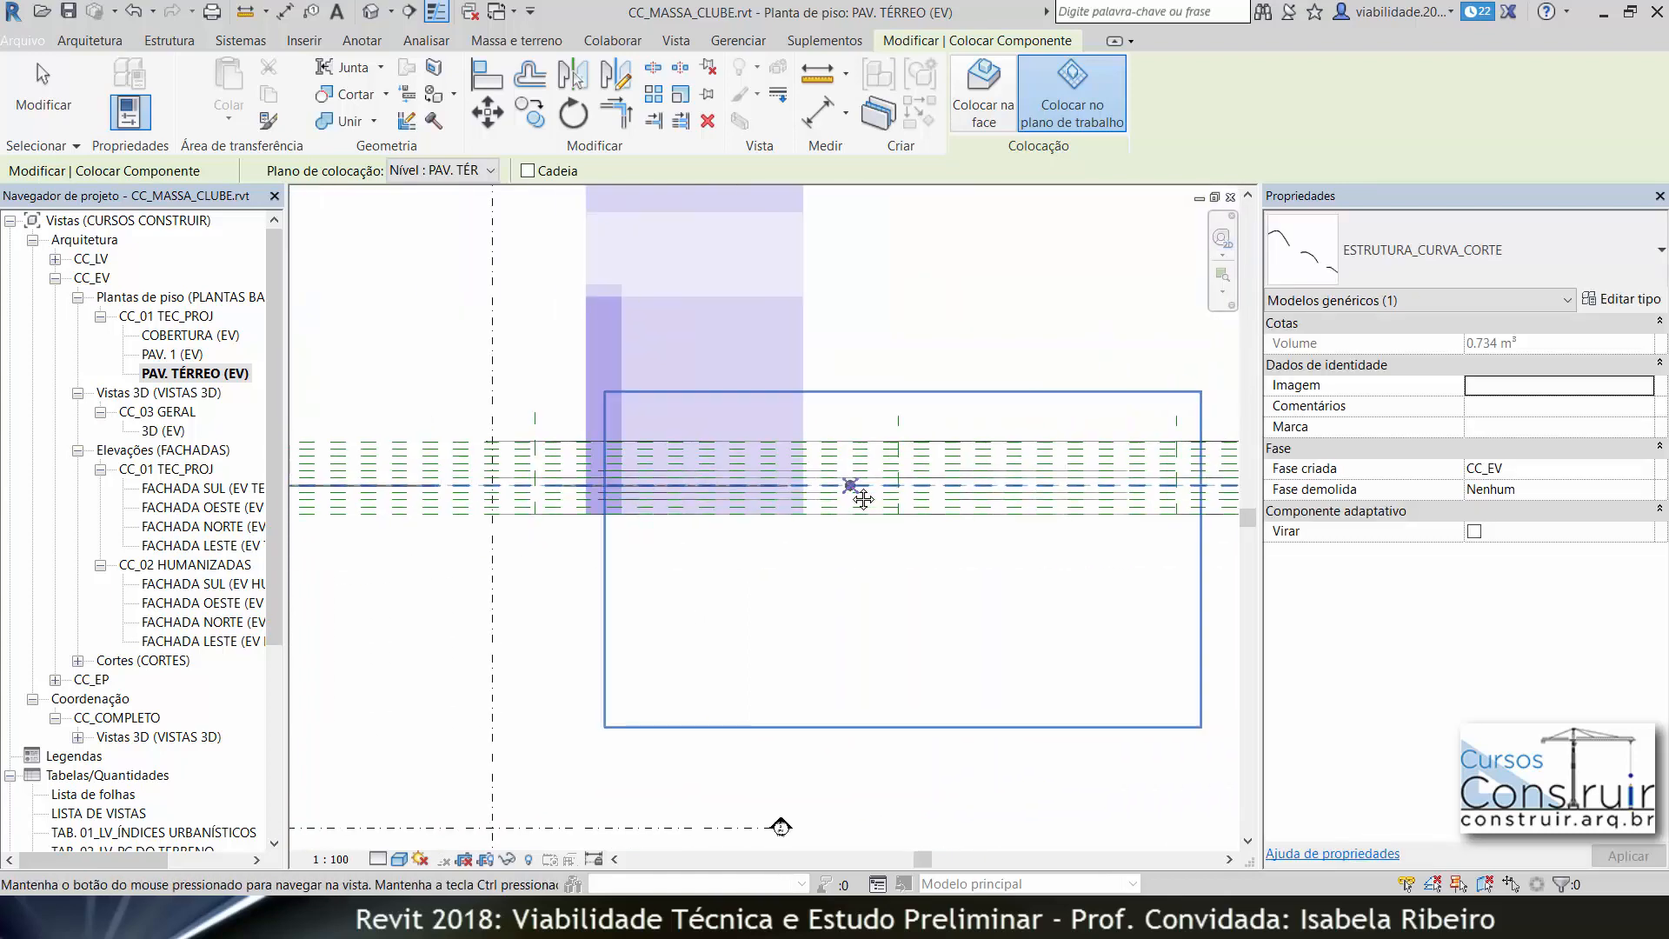
scroll(544, 503, "up", 2)
left_click(518, 436)
middle_click_drag(1078, 439, 530, 454)
left_click(814, 451)
middle_click_drag(869, 452, 424, 453)
left_click(1010, 453)
Place the last ESTRUTURA_CURVA_CORTE on the offset plane just below the upper curve, using its three cross-plane intersections, and end the command.
scroll(660, 468, "down", 1)
middle_click_drag(661, 468, 1192, 479)
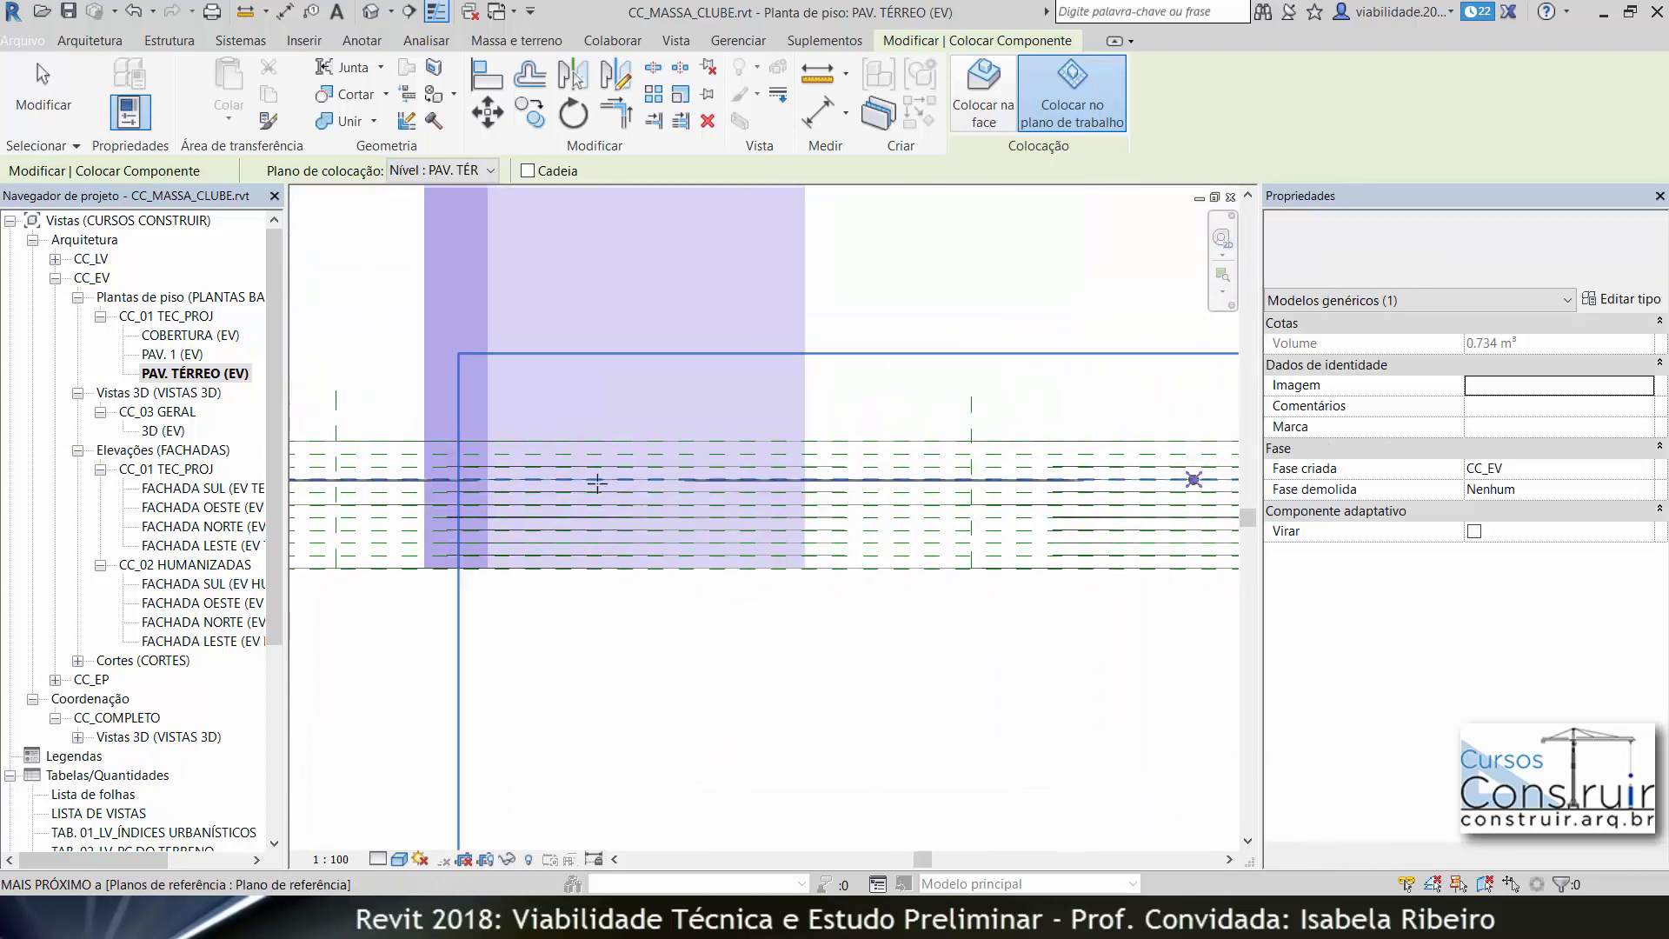
left_click(336, 454)
left_click(972, 454)
middle_click_drag(1026, 454, 695, 454)
scroll(990, 453, "down", 1)
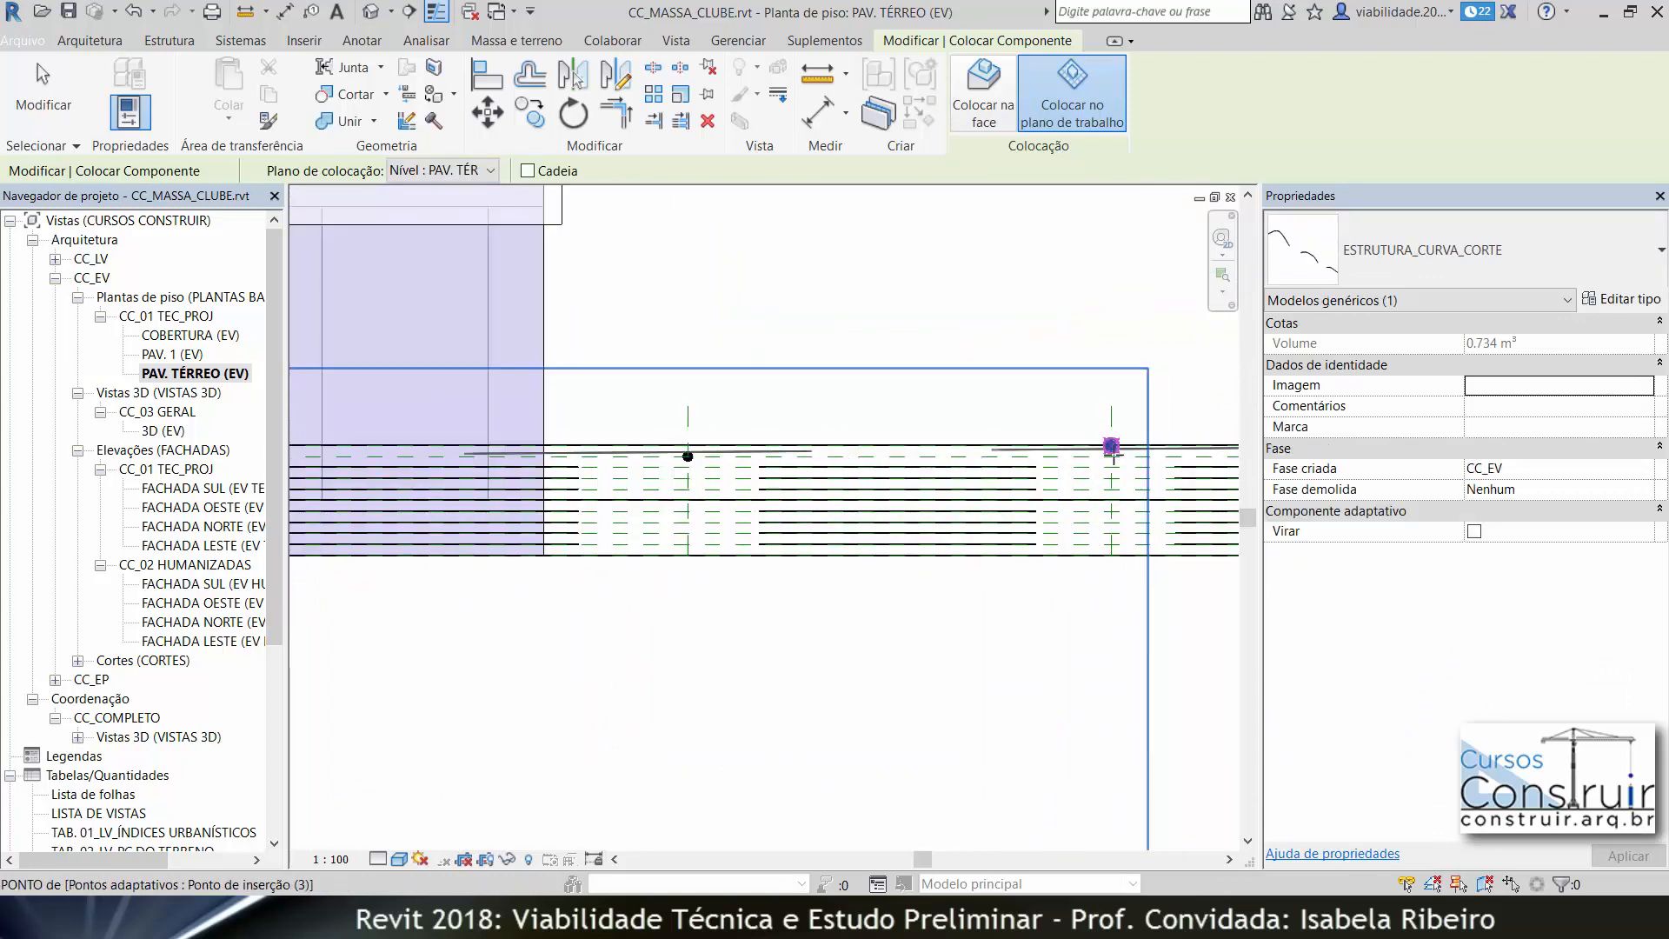
scroll(1111, 453, "up", 2)
left_click(1110, 454)
key("Escape")
key("Escape")
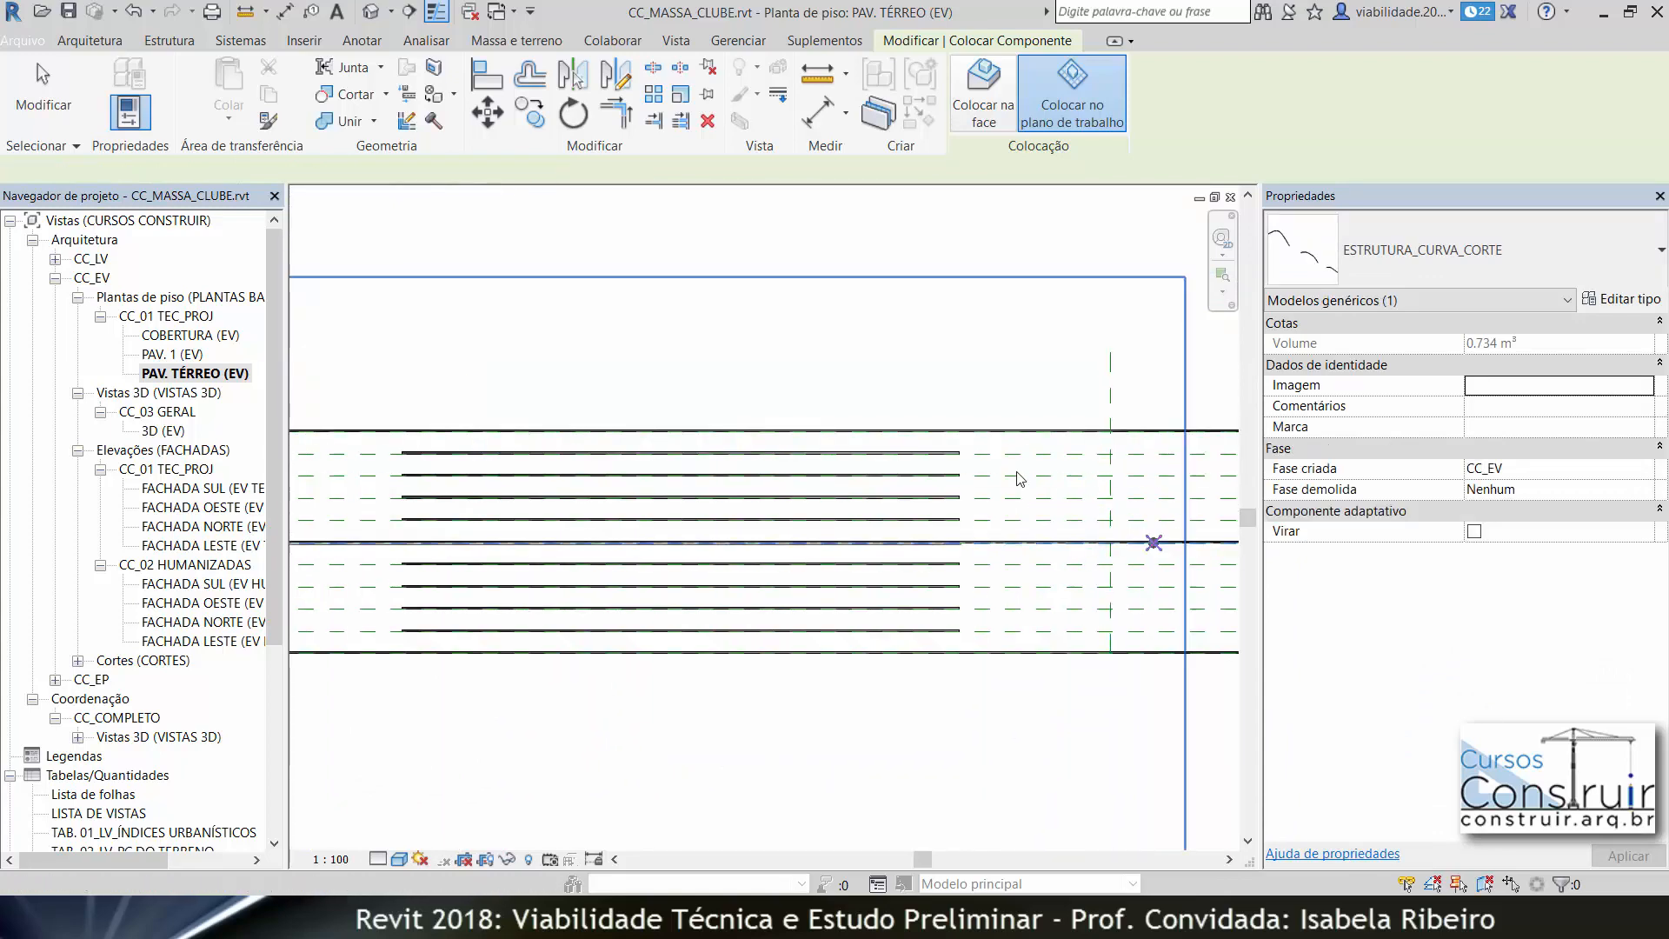
Open the 3D (EV) view and delete the stray curved component beyond the free ends of the three full curves.
scroll(696, 421, "down", 4)
scroll(661, 498, "down", 1)
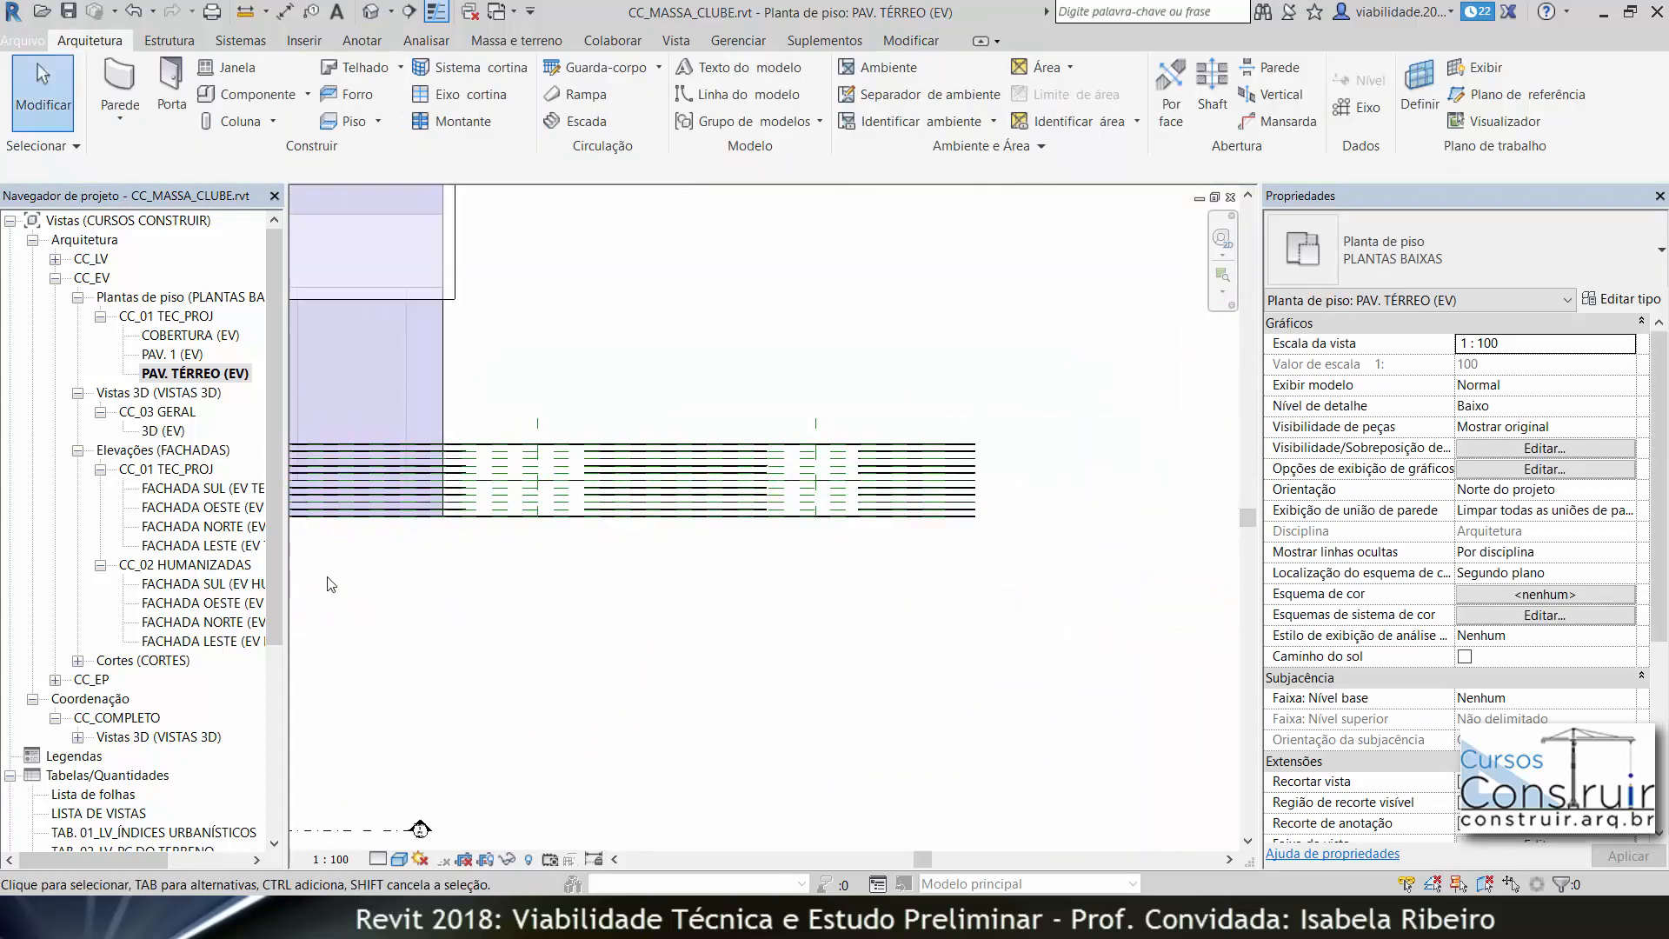
double_click(169, 435)
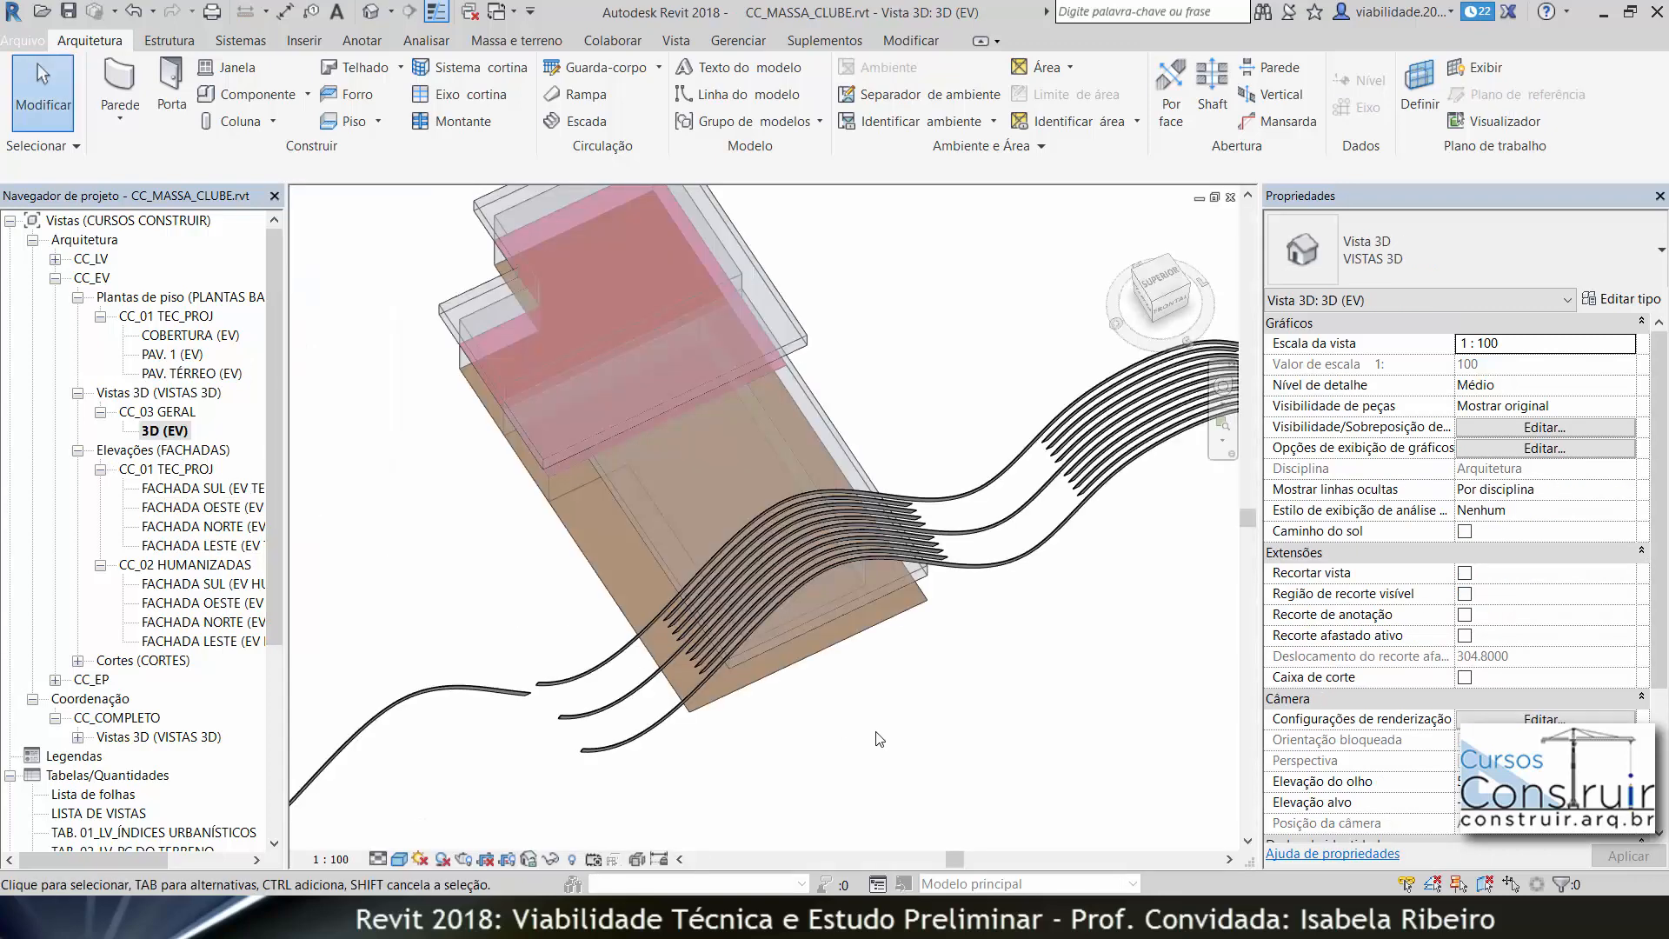
scroll(880, 739, "down", 4)
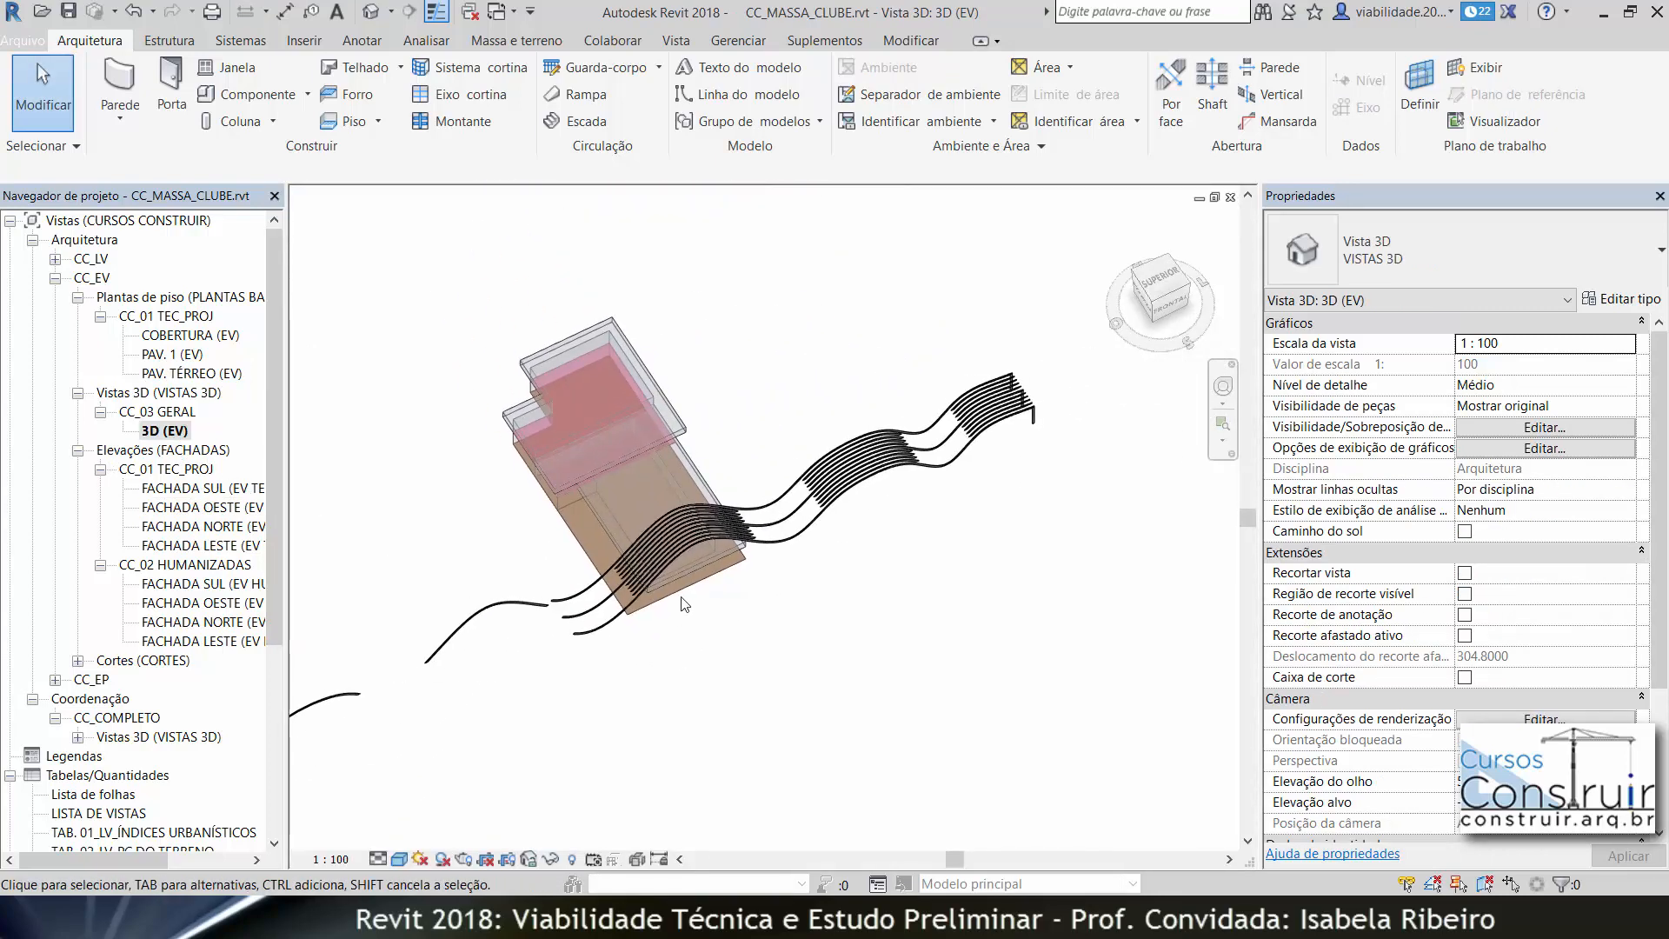
scroll(684, 604, "up", 10)
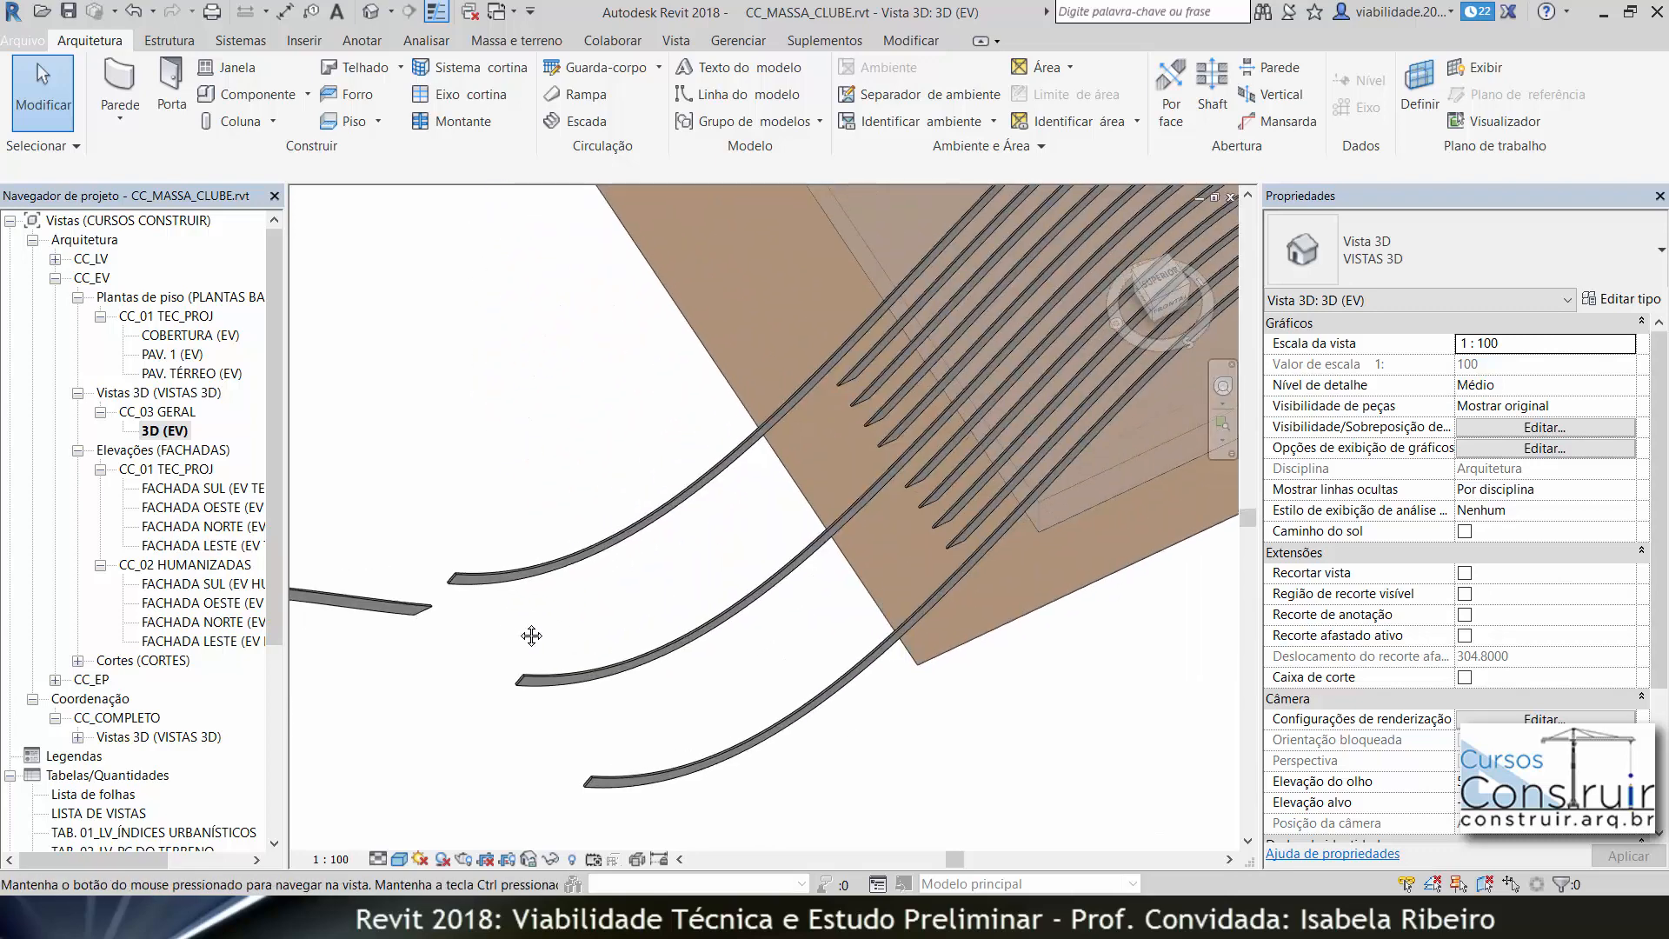
middle_click_drag(531, 635, 699, 607)
scroll(362, 659, "down", 1)
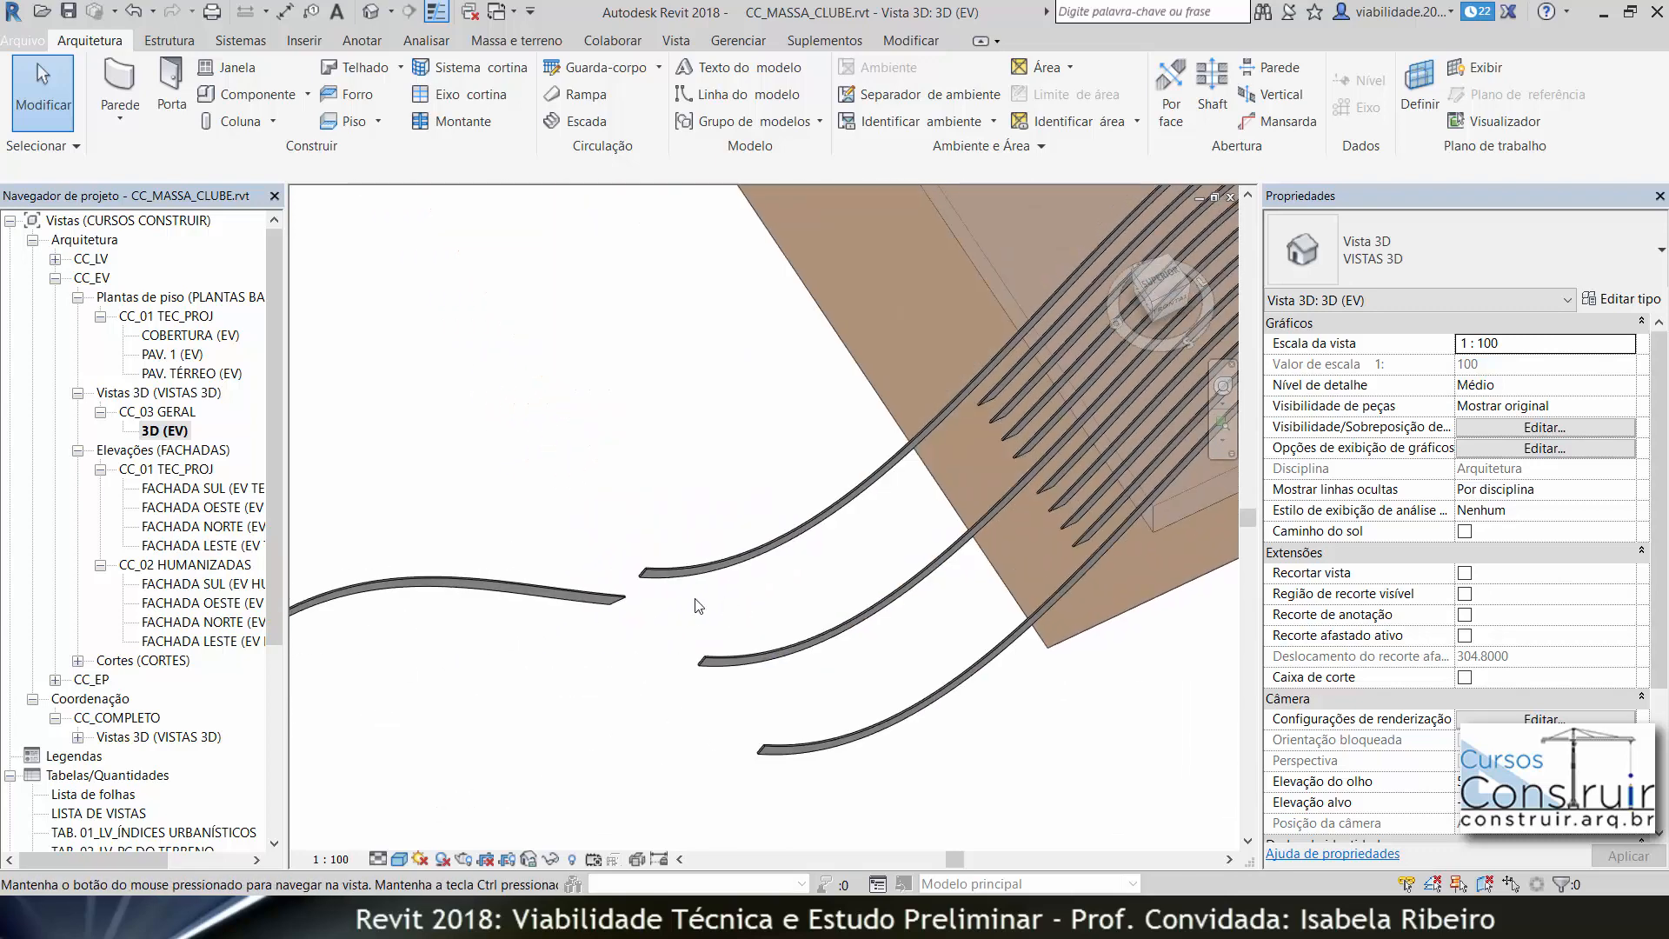
left_click(474, 593)
key("Delete")
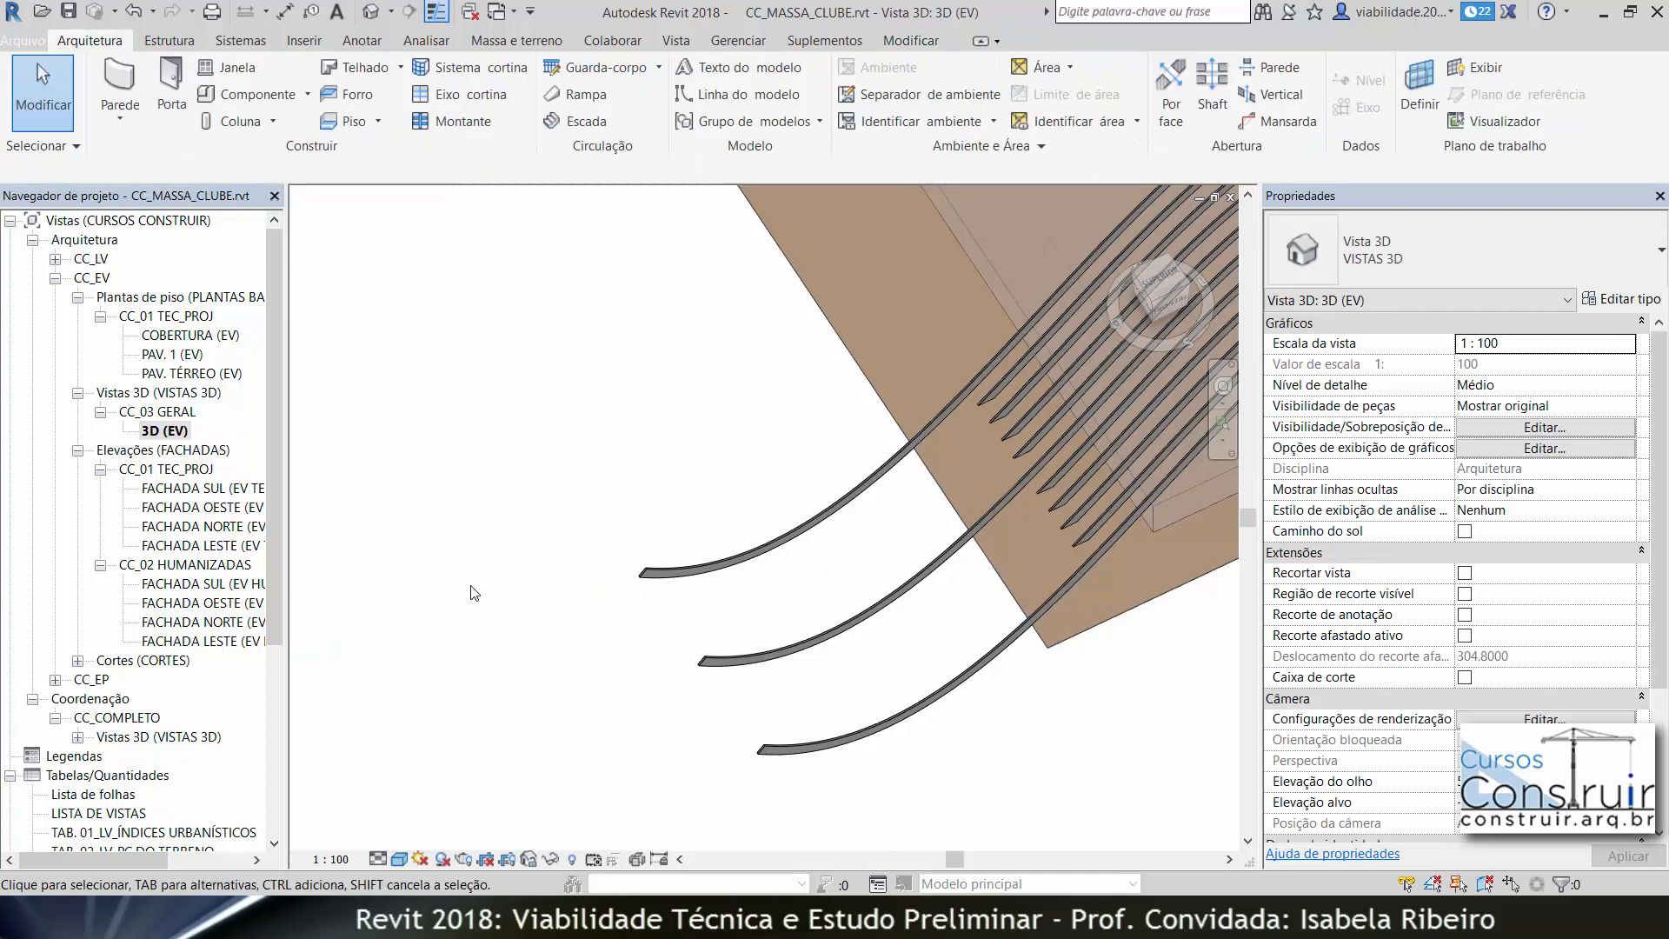
Examine the full and cut curves in 3D, checking the cut ends, the vertical end supports, the front profile and the overall perspective.
scroll(809, 574, "up", 5)
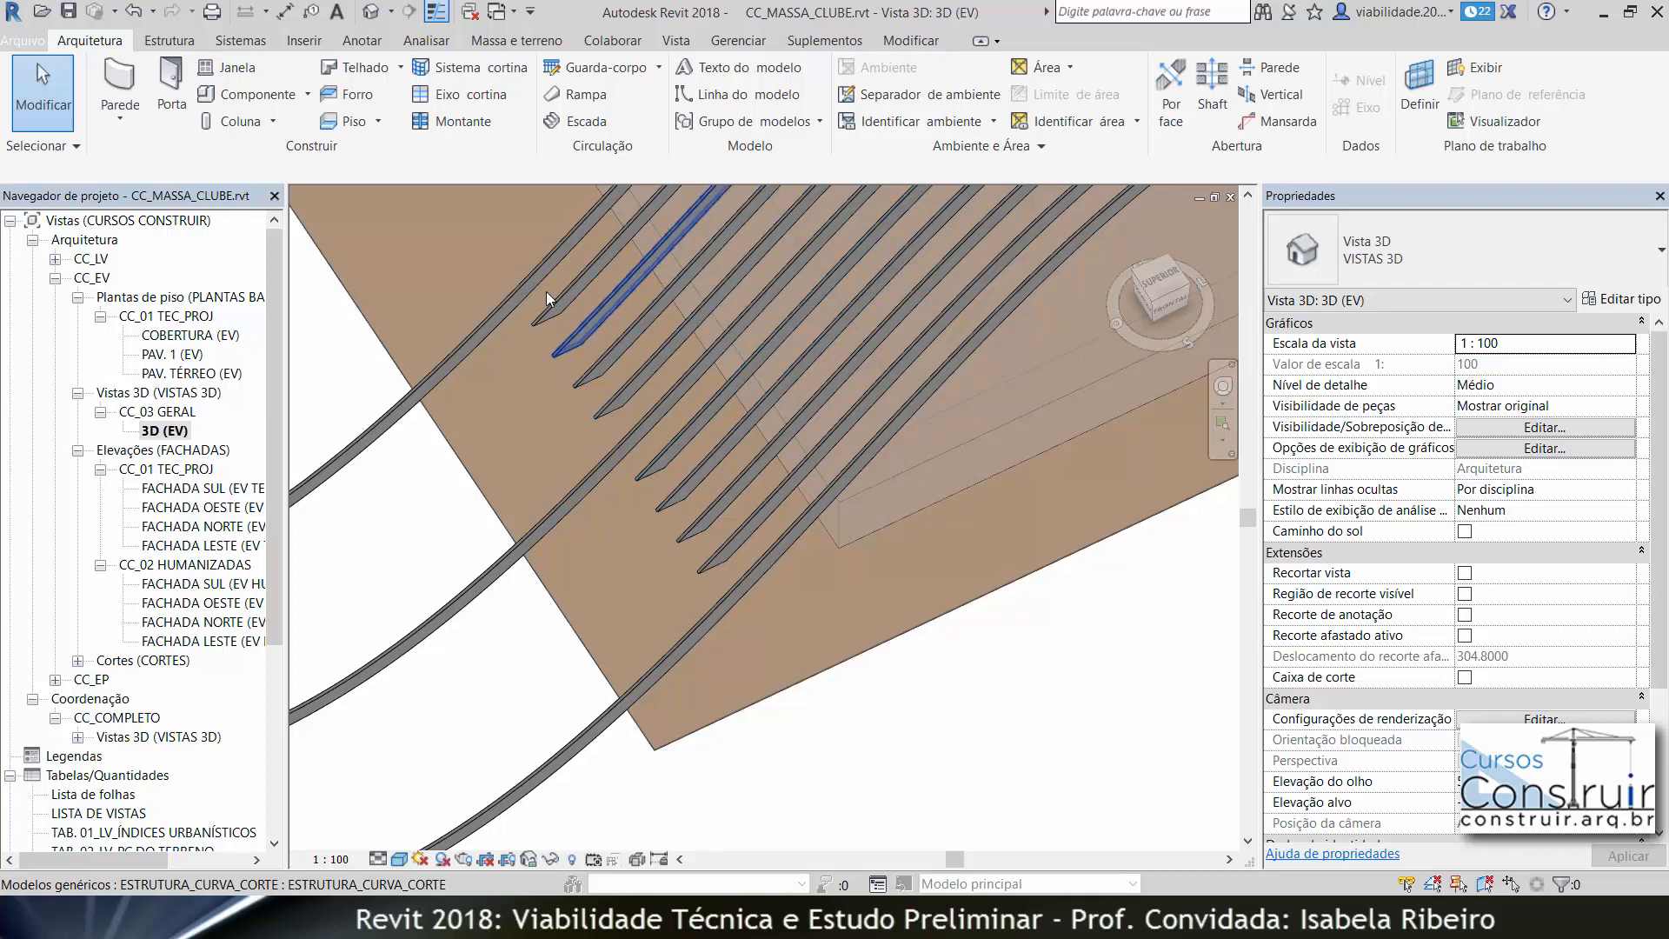
middle_click(1134, 739)
middle_click(1134, 739)
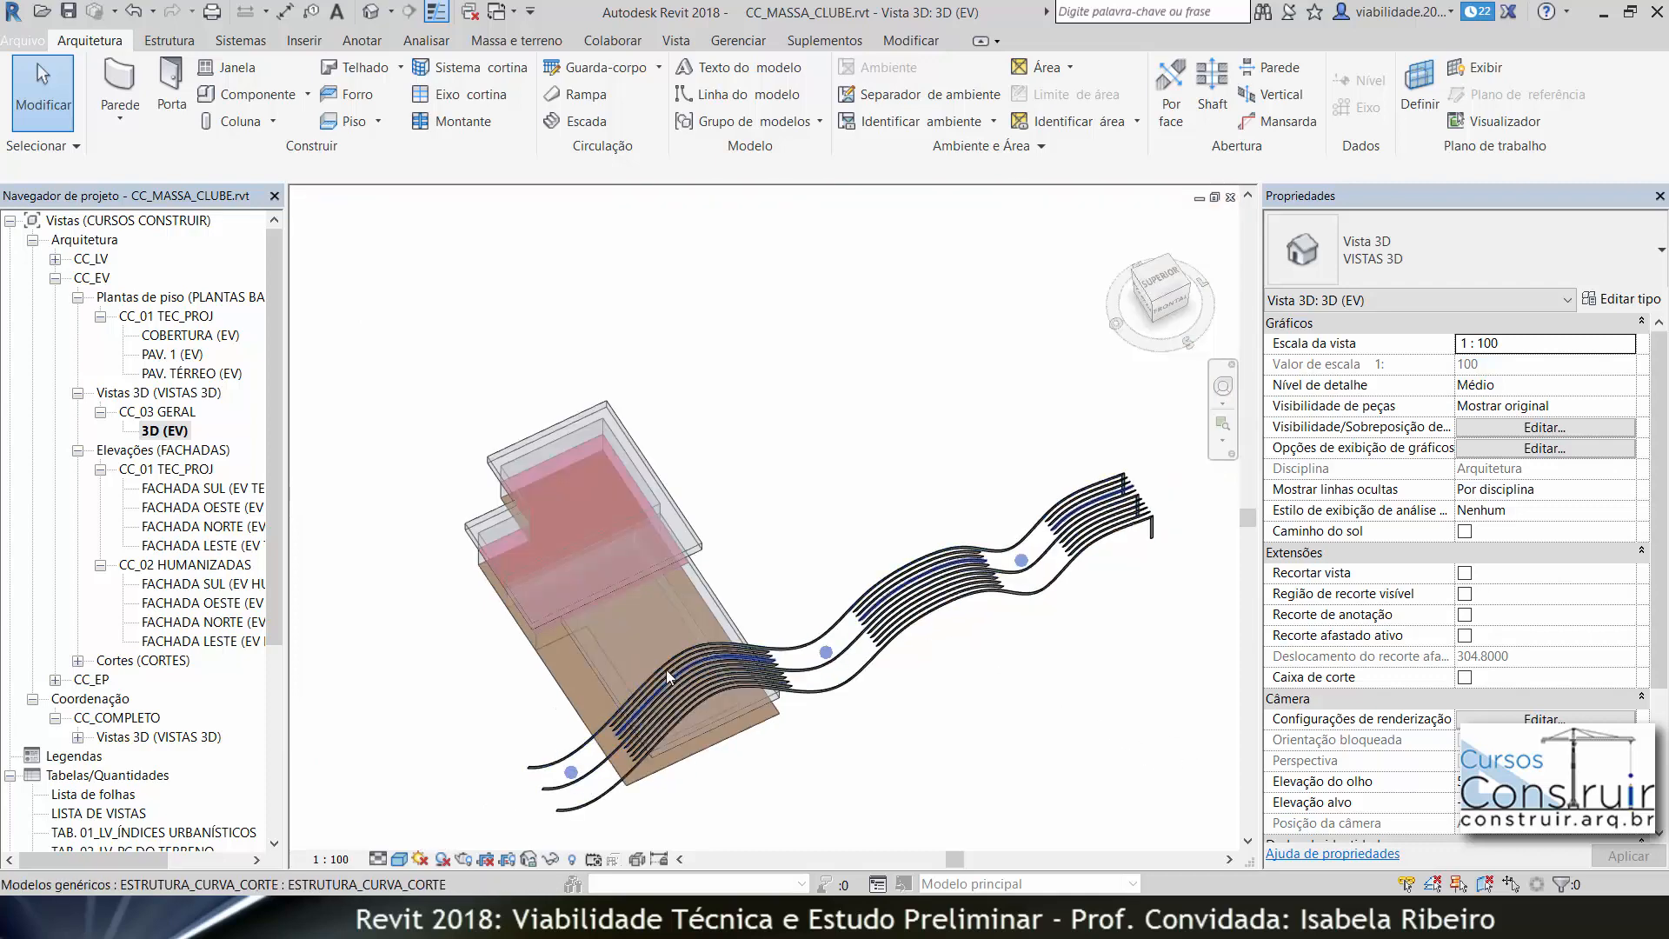
scroll(1165, 546, "up", 3)
scroll(1156, 546, "up", 2)
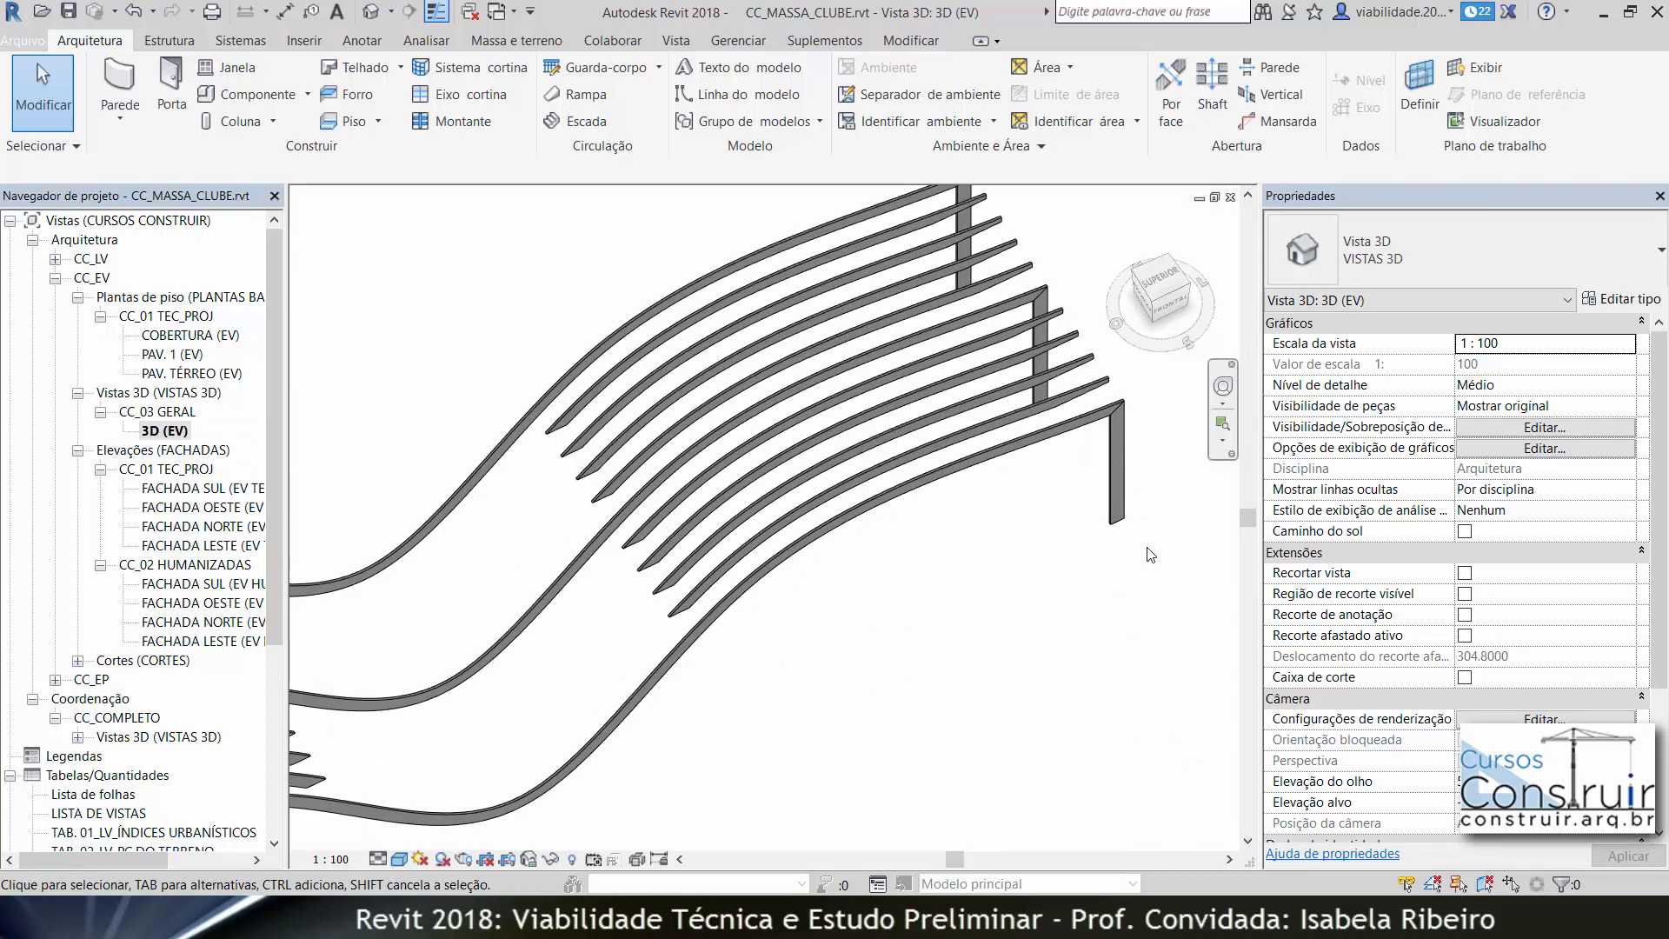
middle_click_drag(1153, 578, 1170, 624)
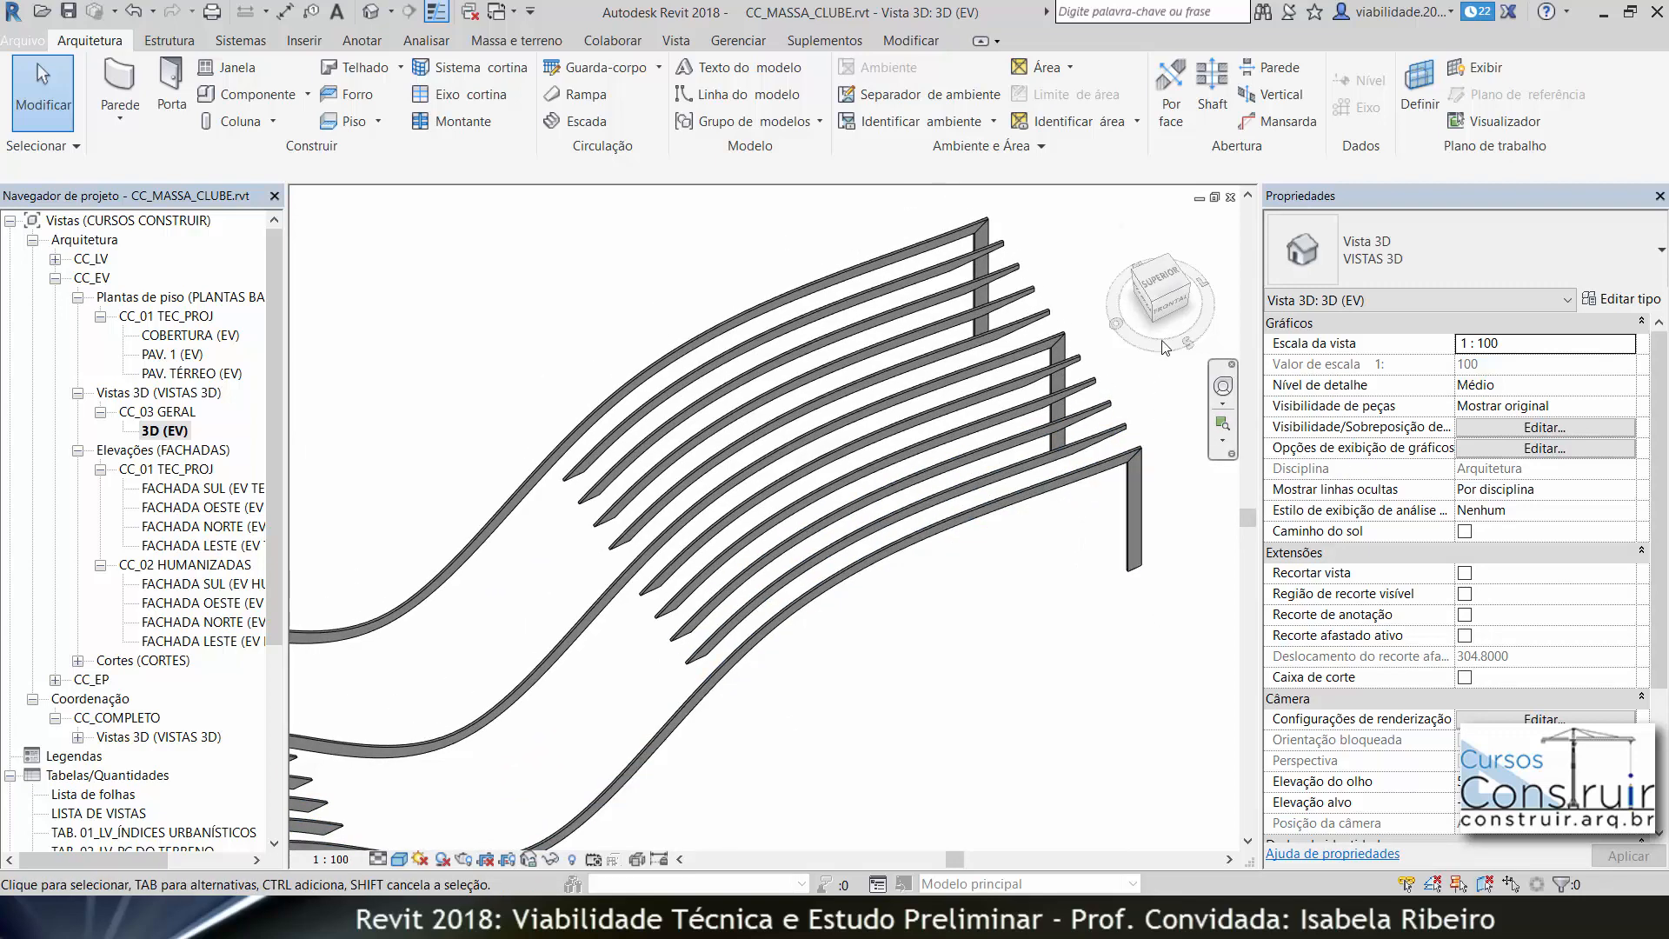
left_click(1168, 301)
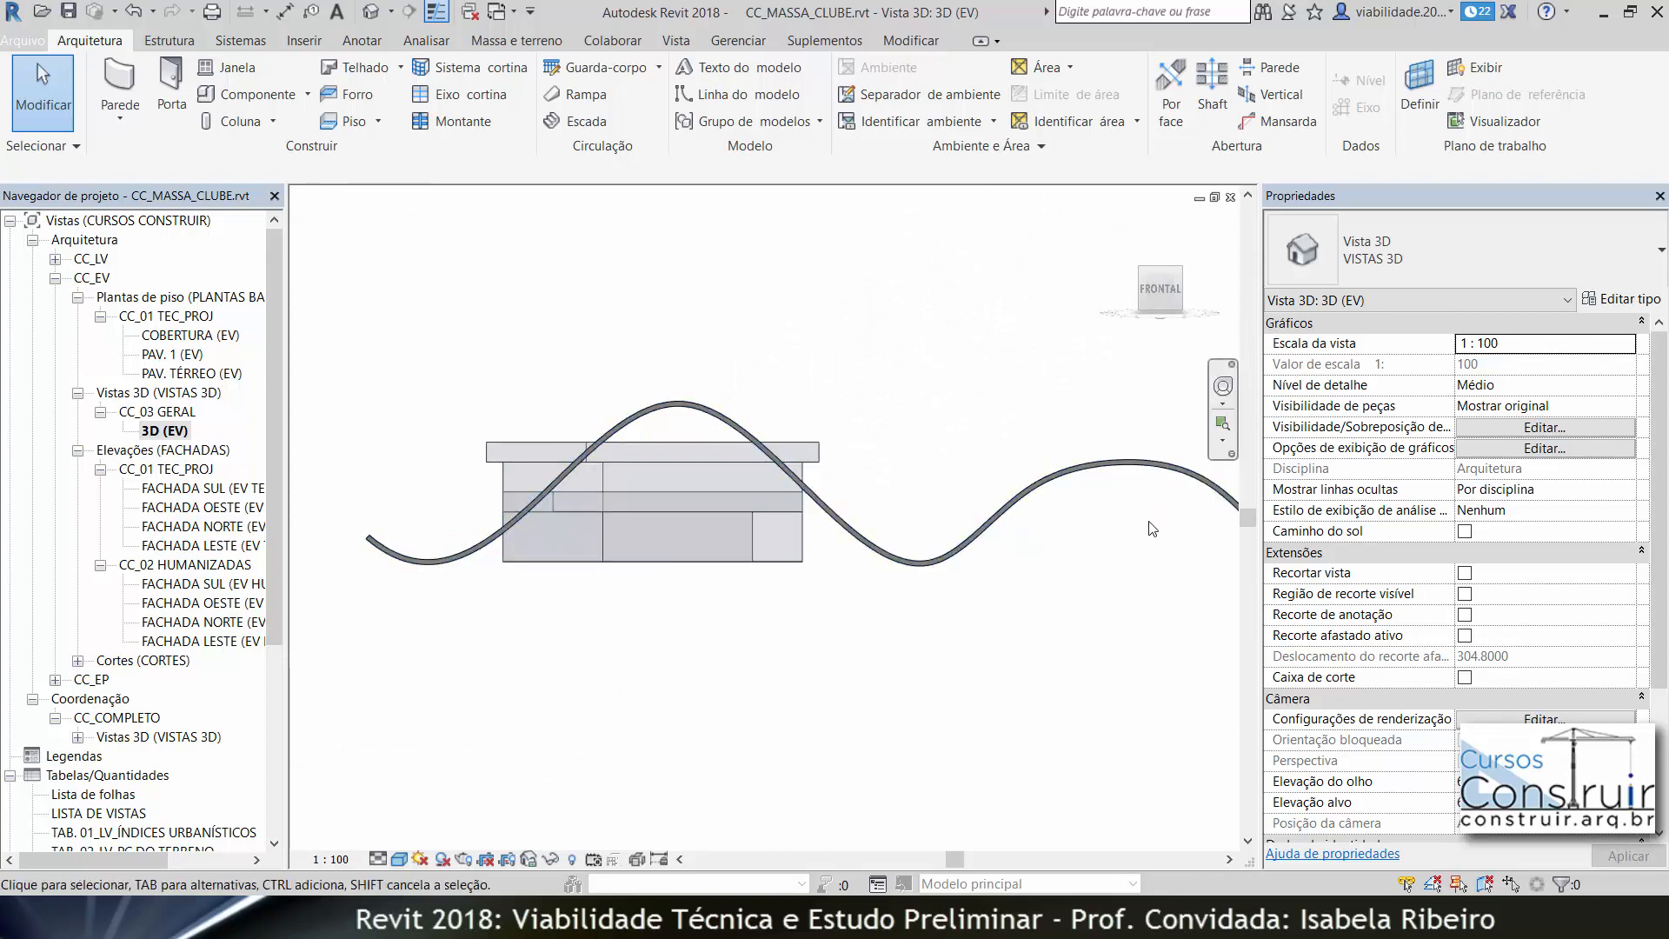
scroll(1141, 537, "down", 2)
middle_click_drag(1141, 537, 1035, 683, "shift")
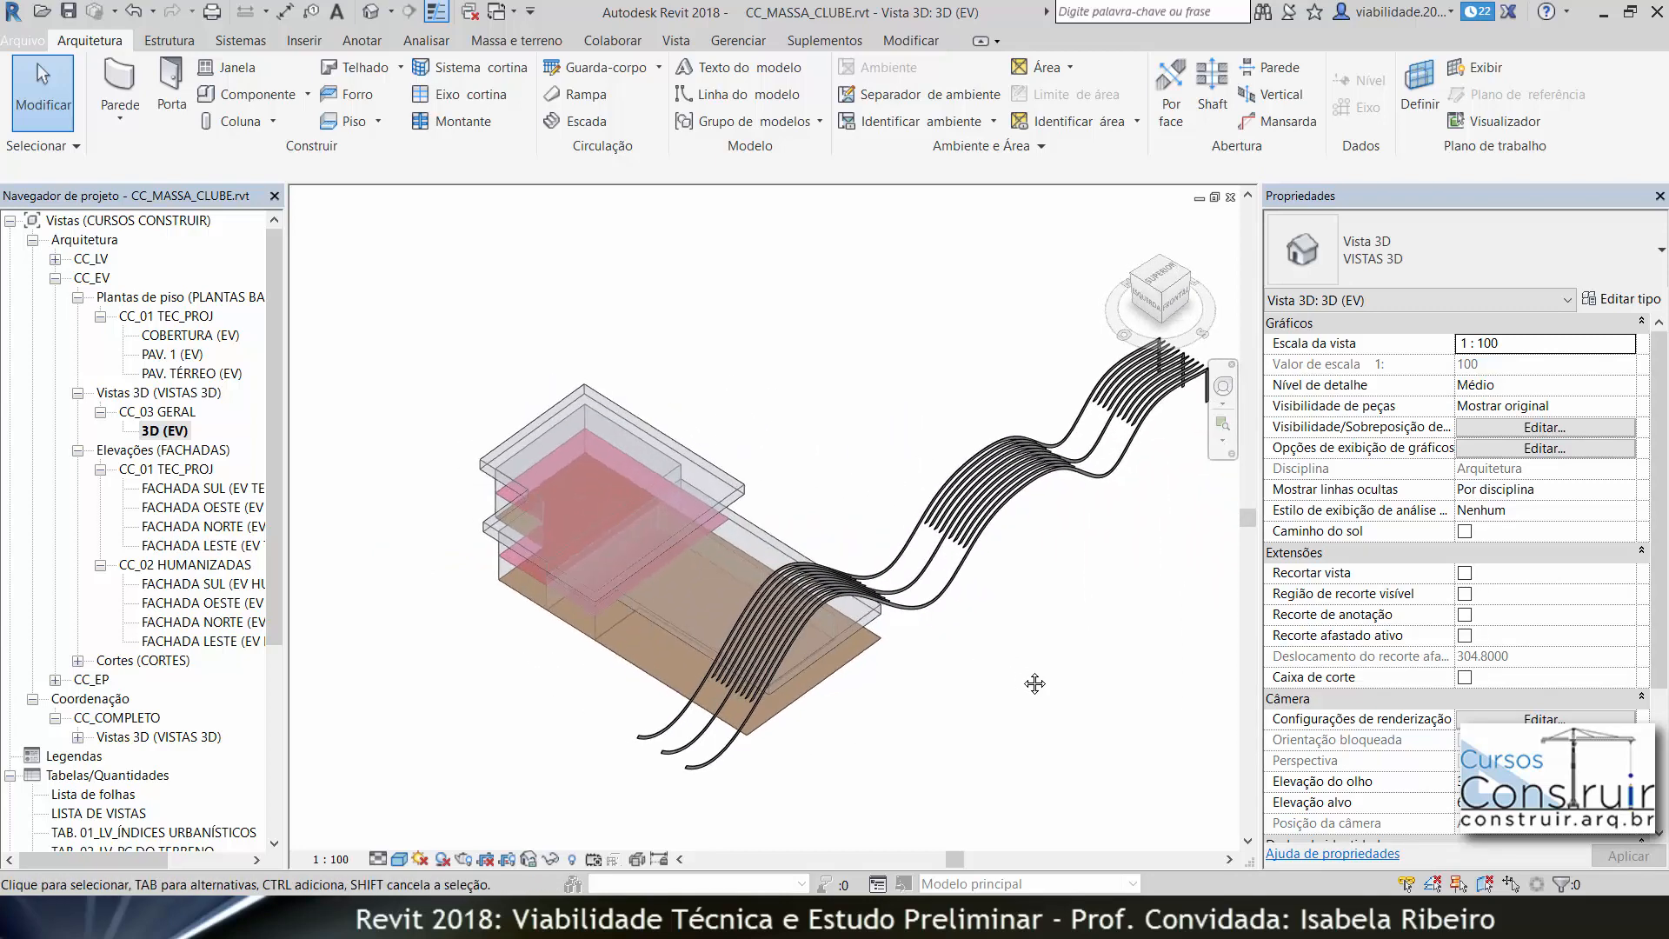
middle_click(1022, 672)
middle_click(1023, 672)
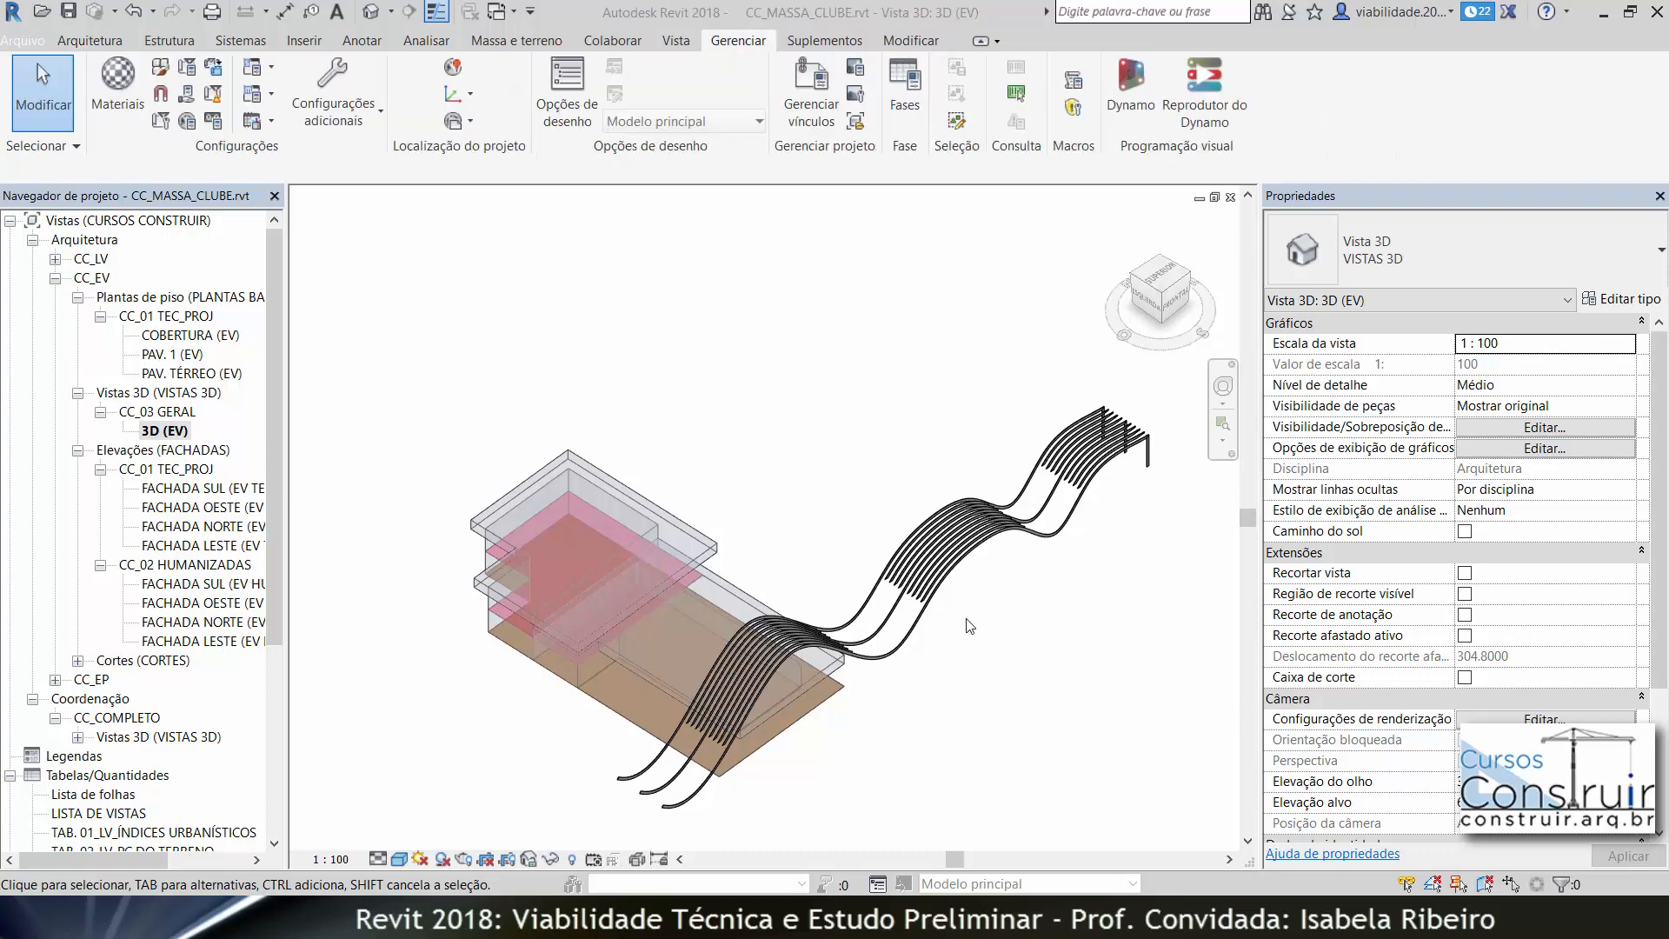
Assign the Compensado, Revestimento material to the ESTRUTURA_CURVA type's material parameter, using one of the full curves, and clear the selection.
scroll(917, 635, "up", 3)
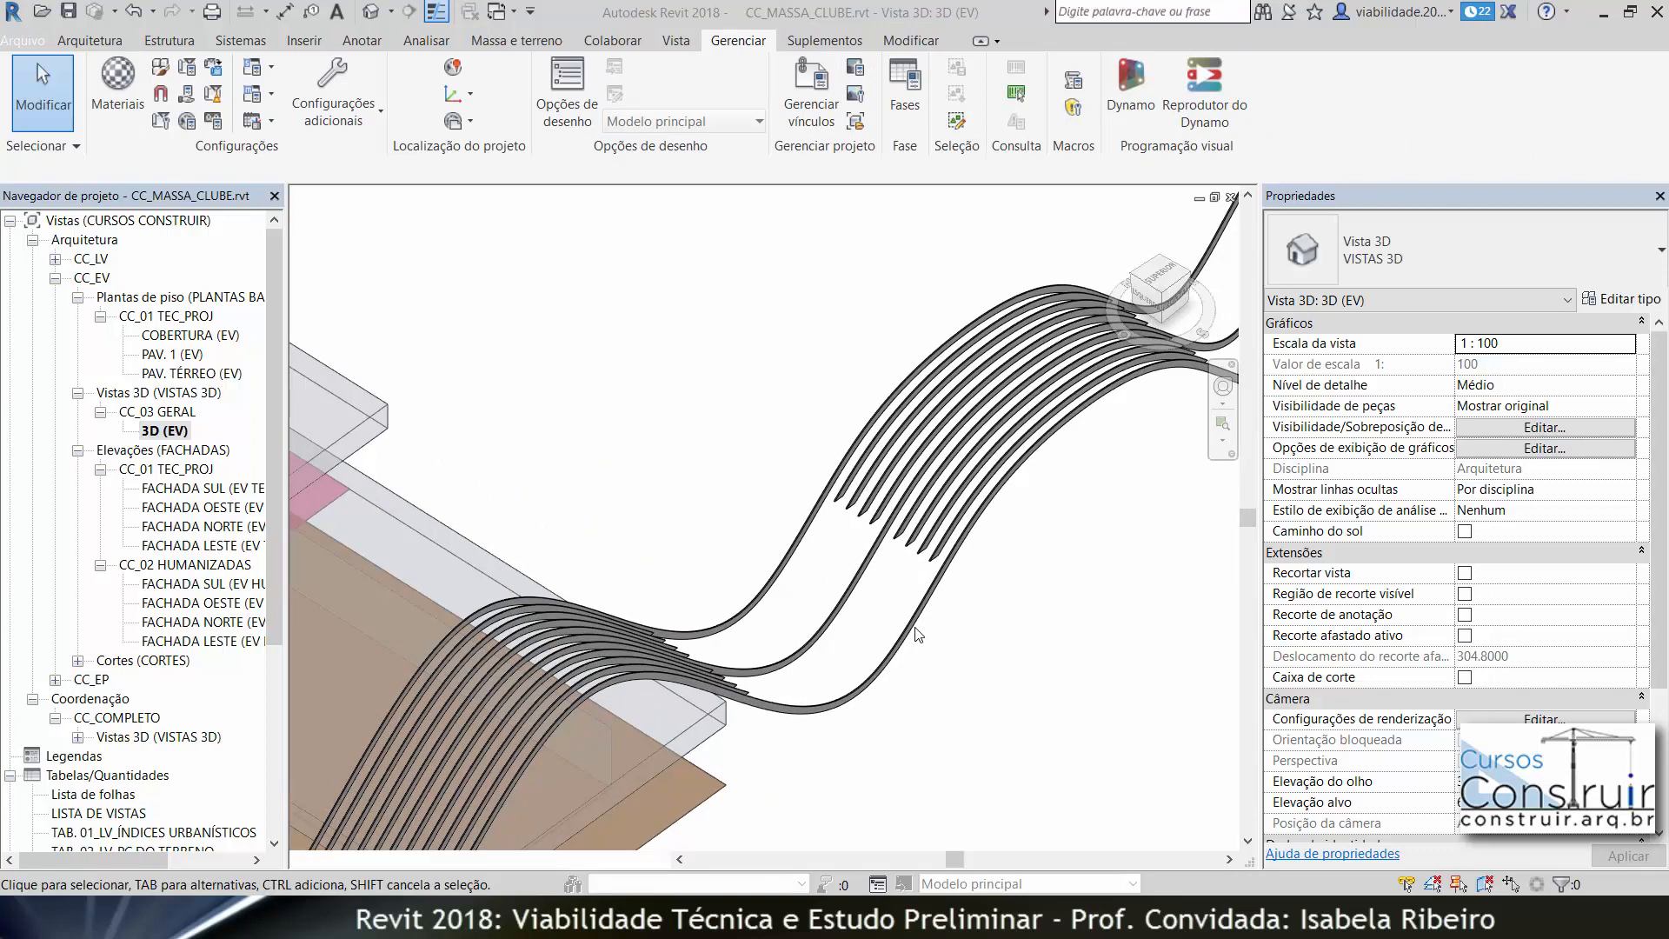
left_click(918, 635)
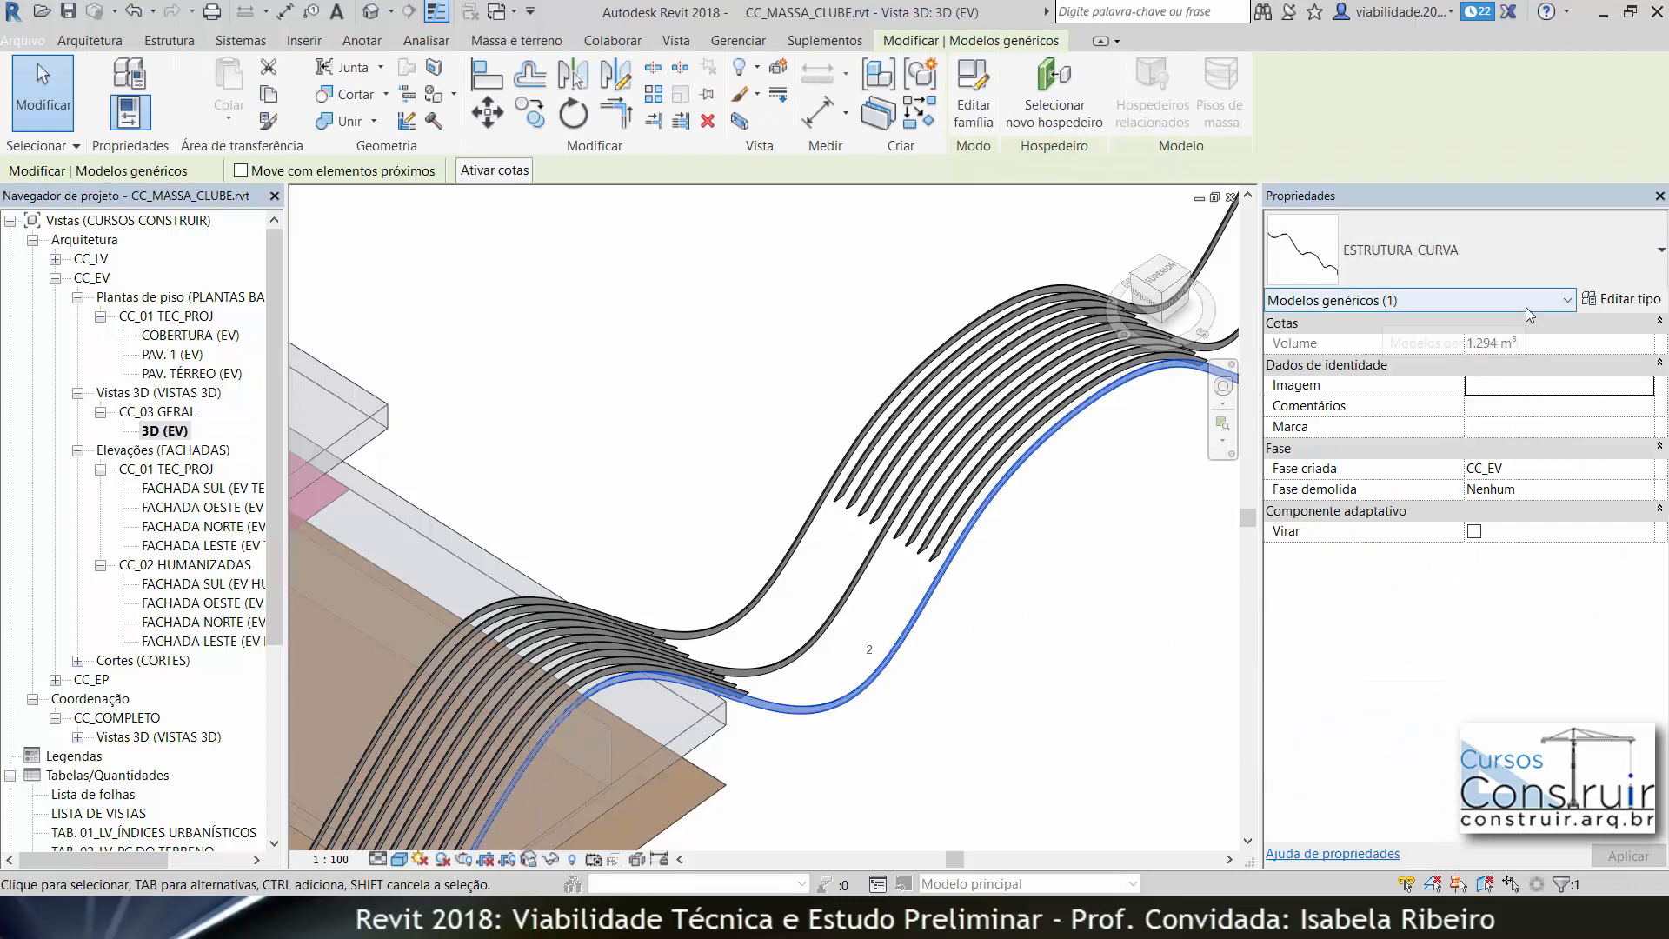
left_click(1613, 300)
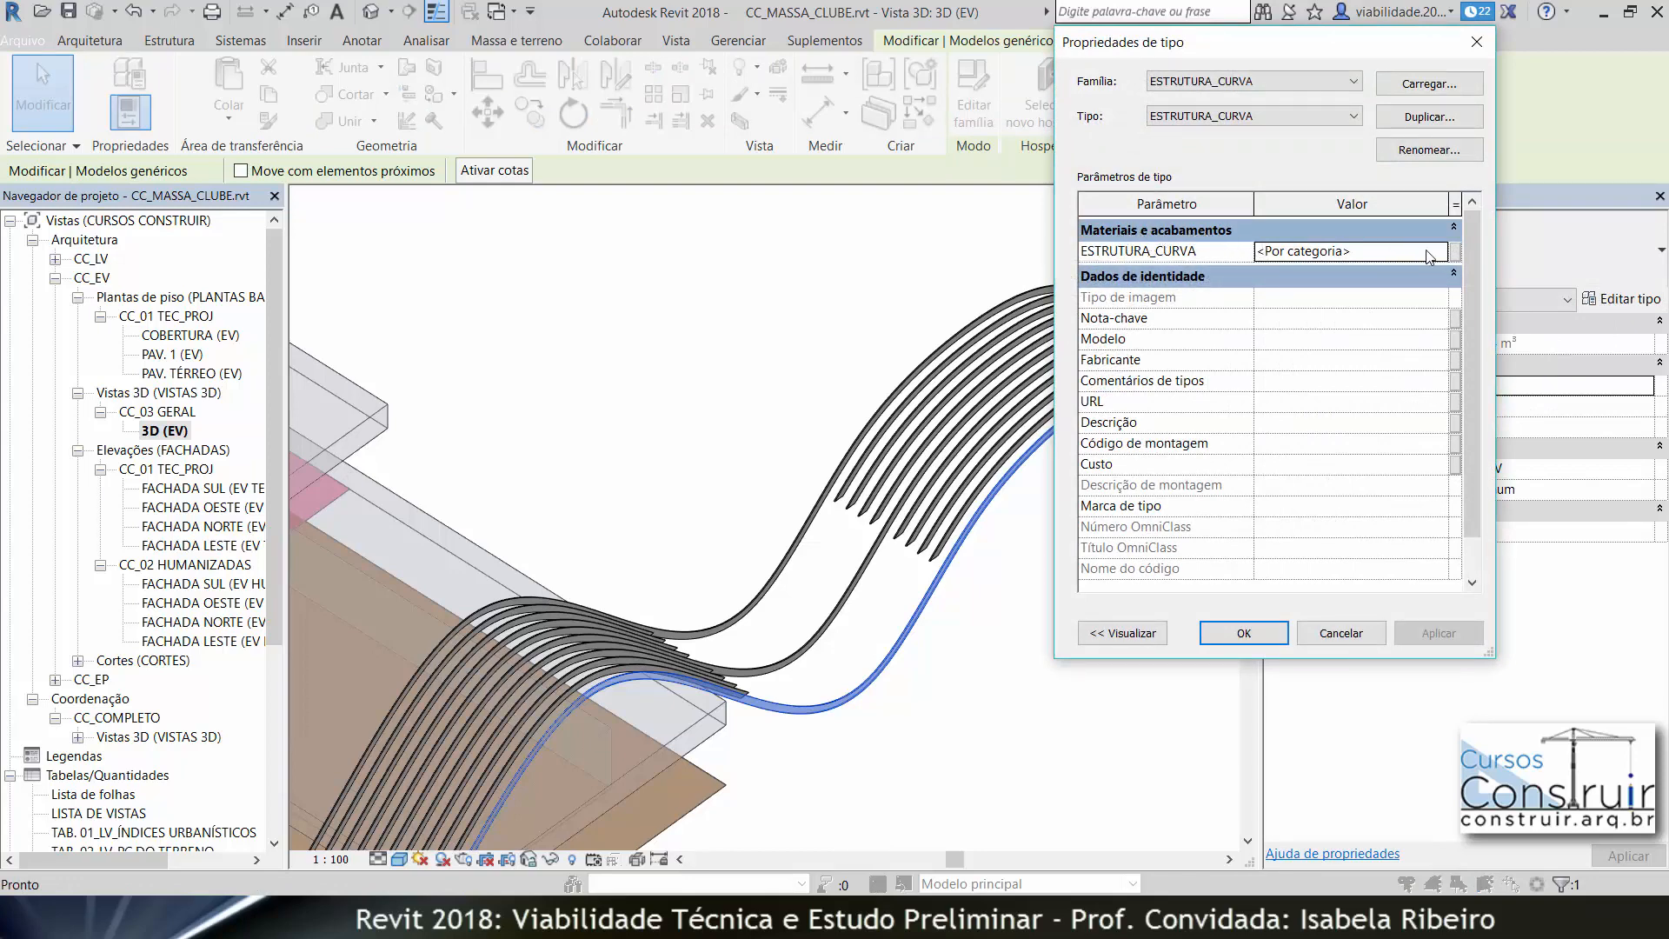
left_click(1367, 253)
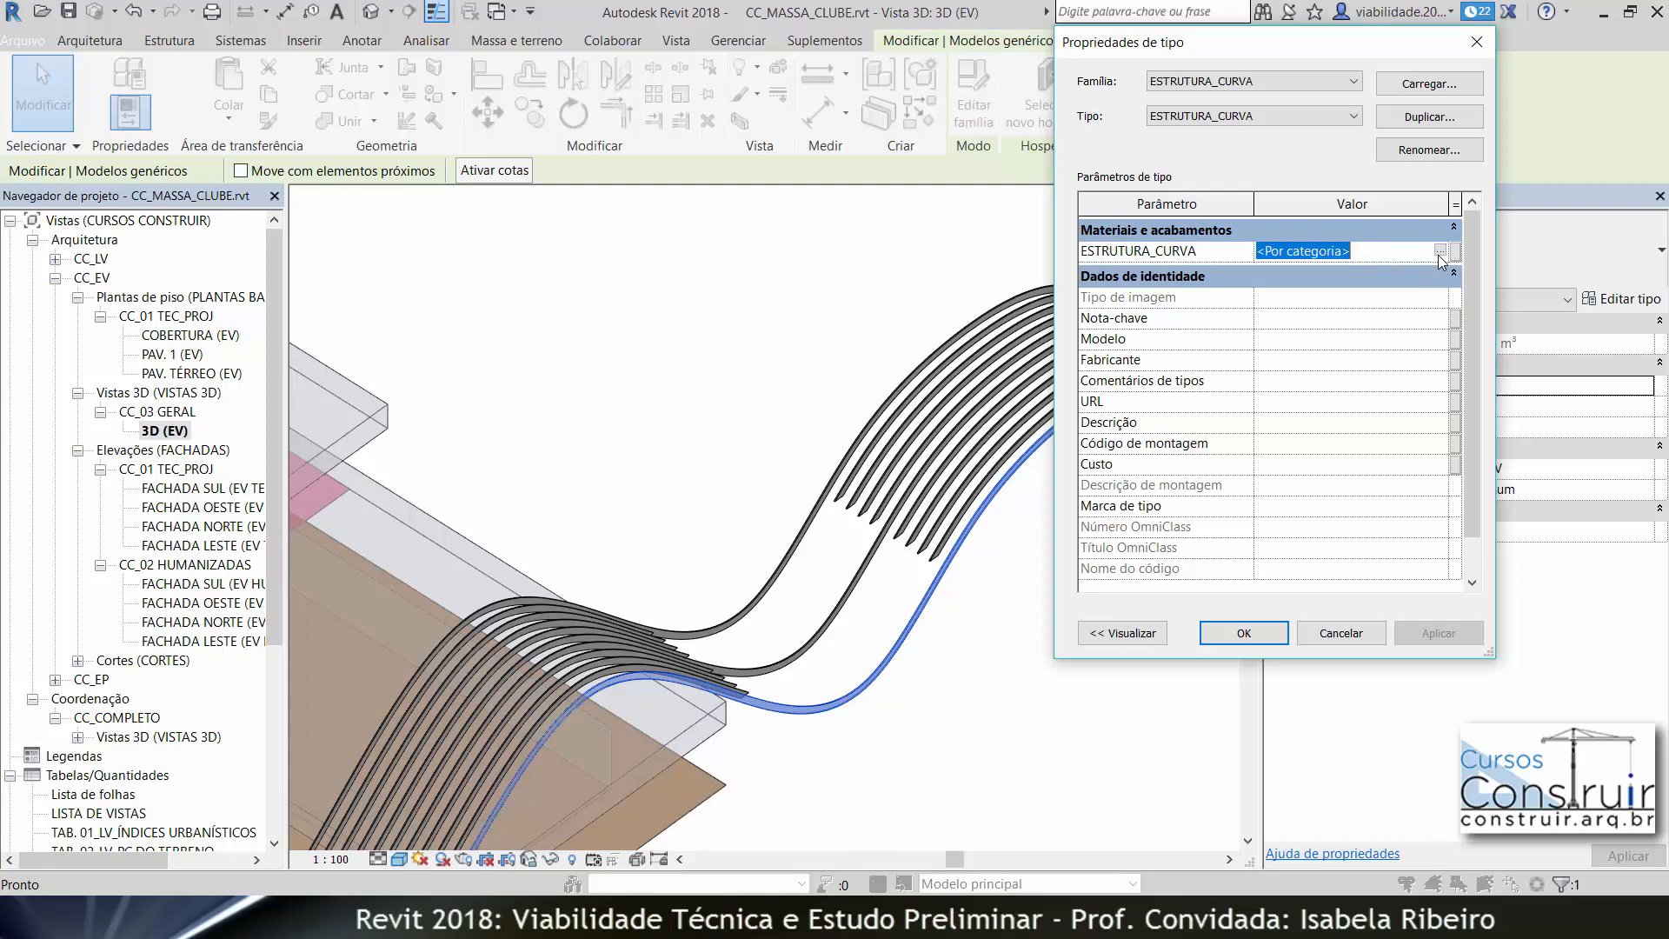
left_click(1441, 252)
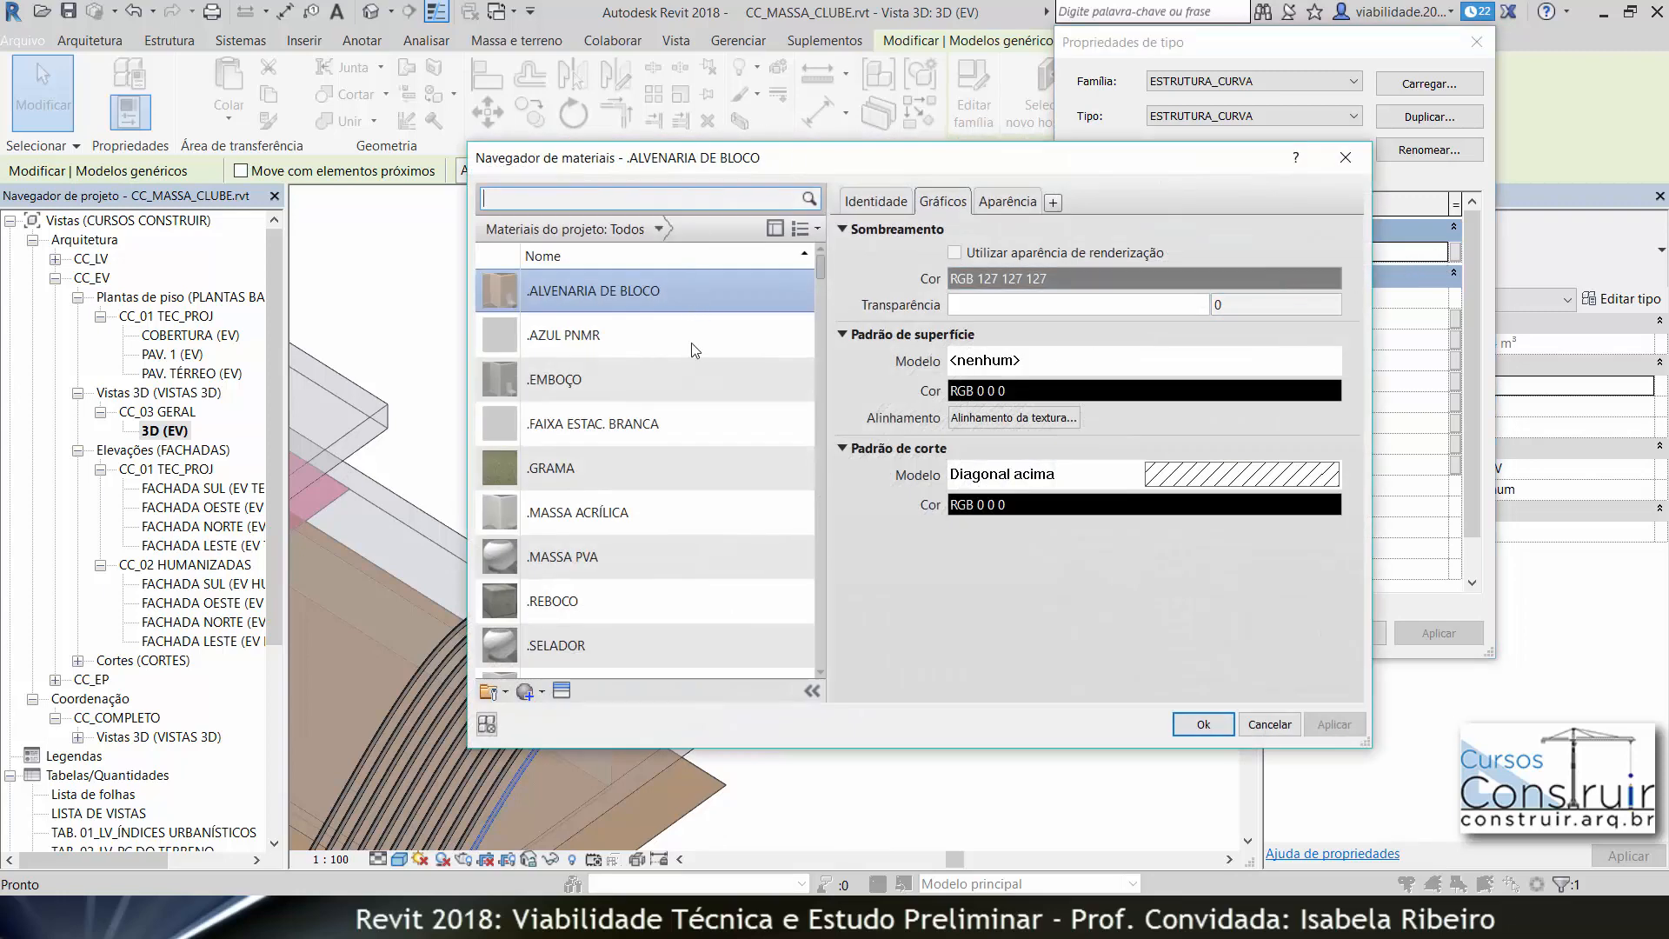
scroll(731, 452, "down", 1)
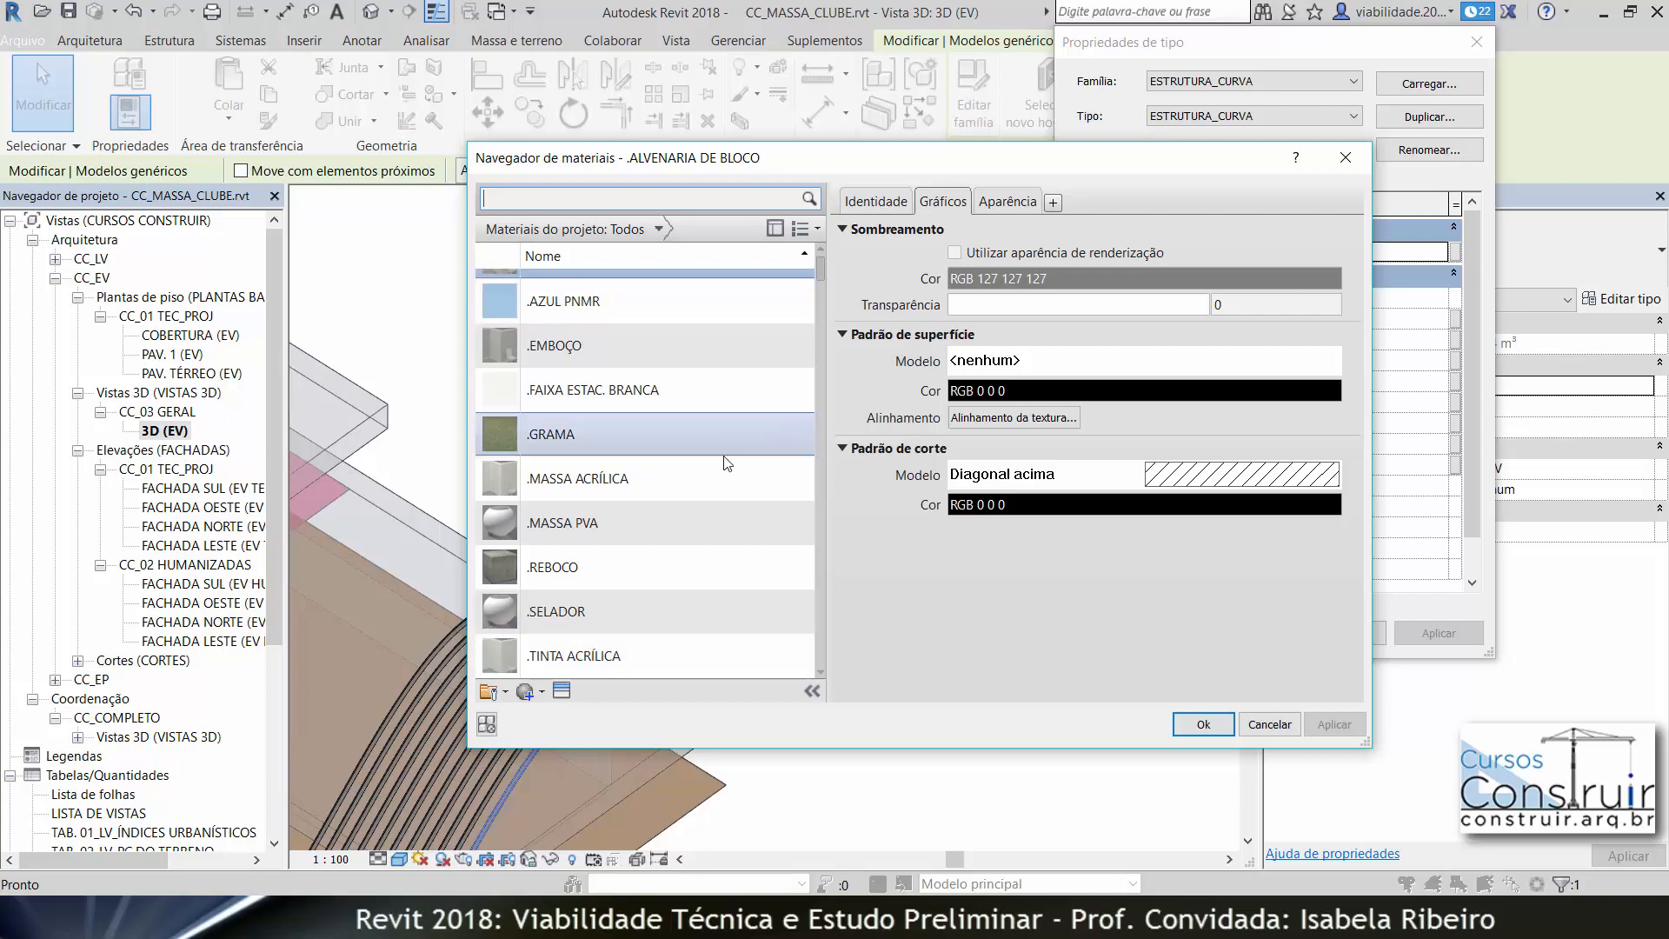
scroll(725, 462, "down", 10)
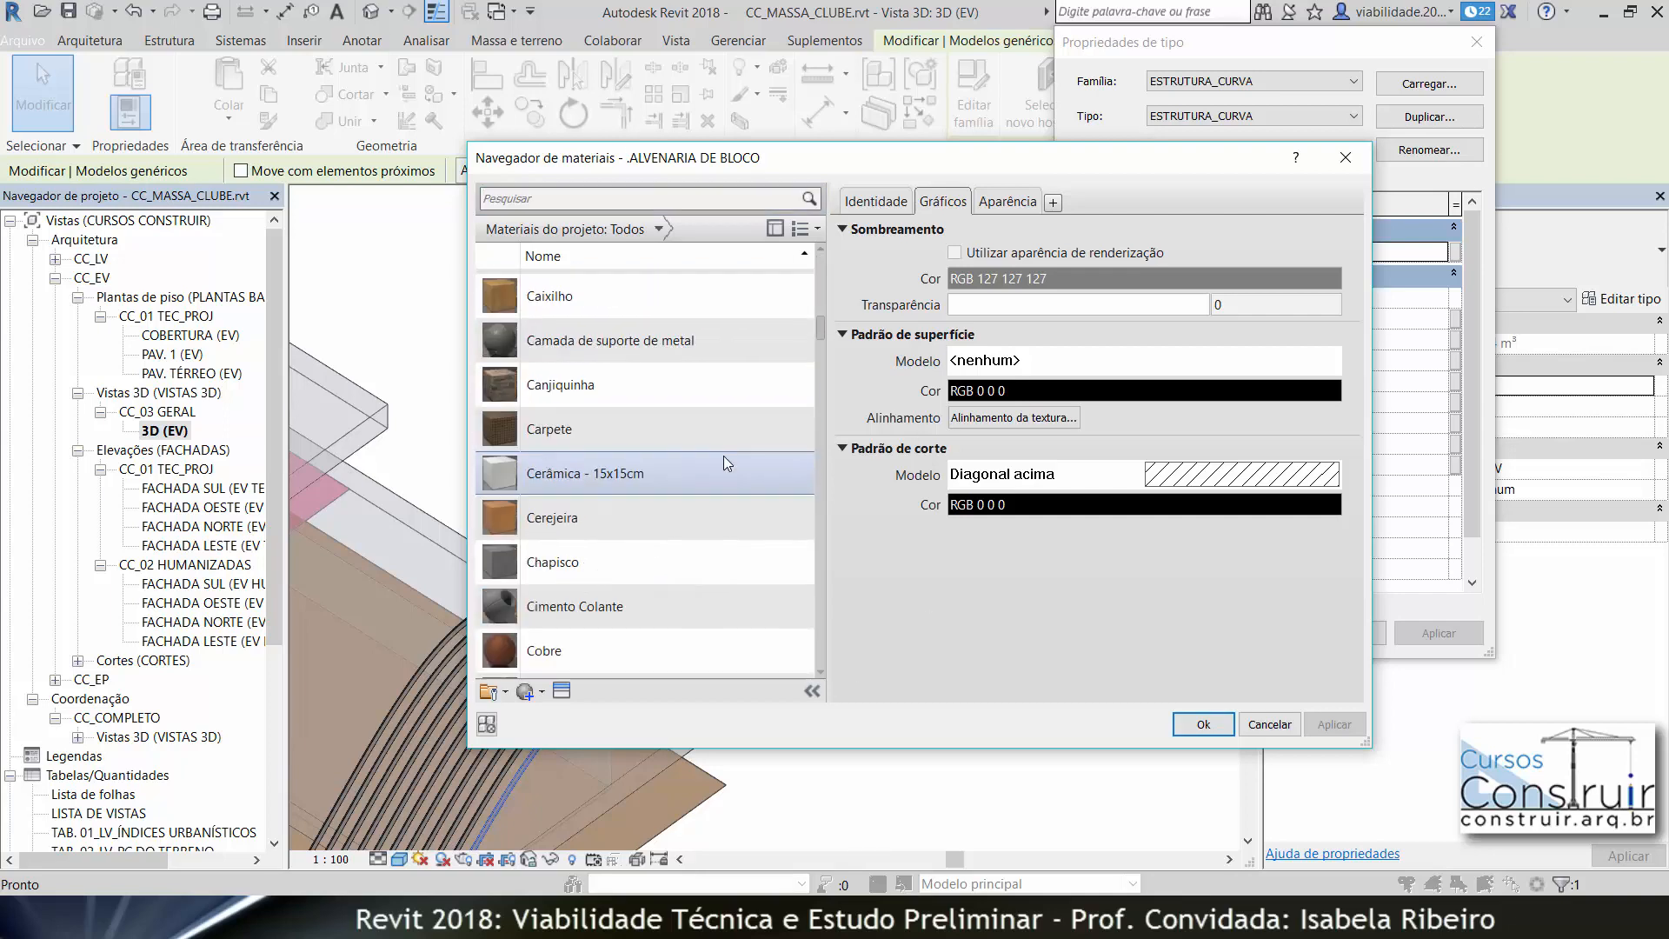
scroll(668, 279, "up", 1)
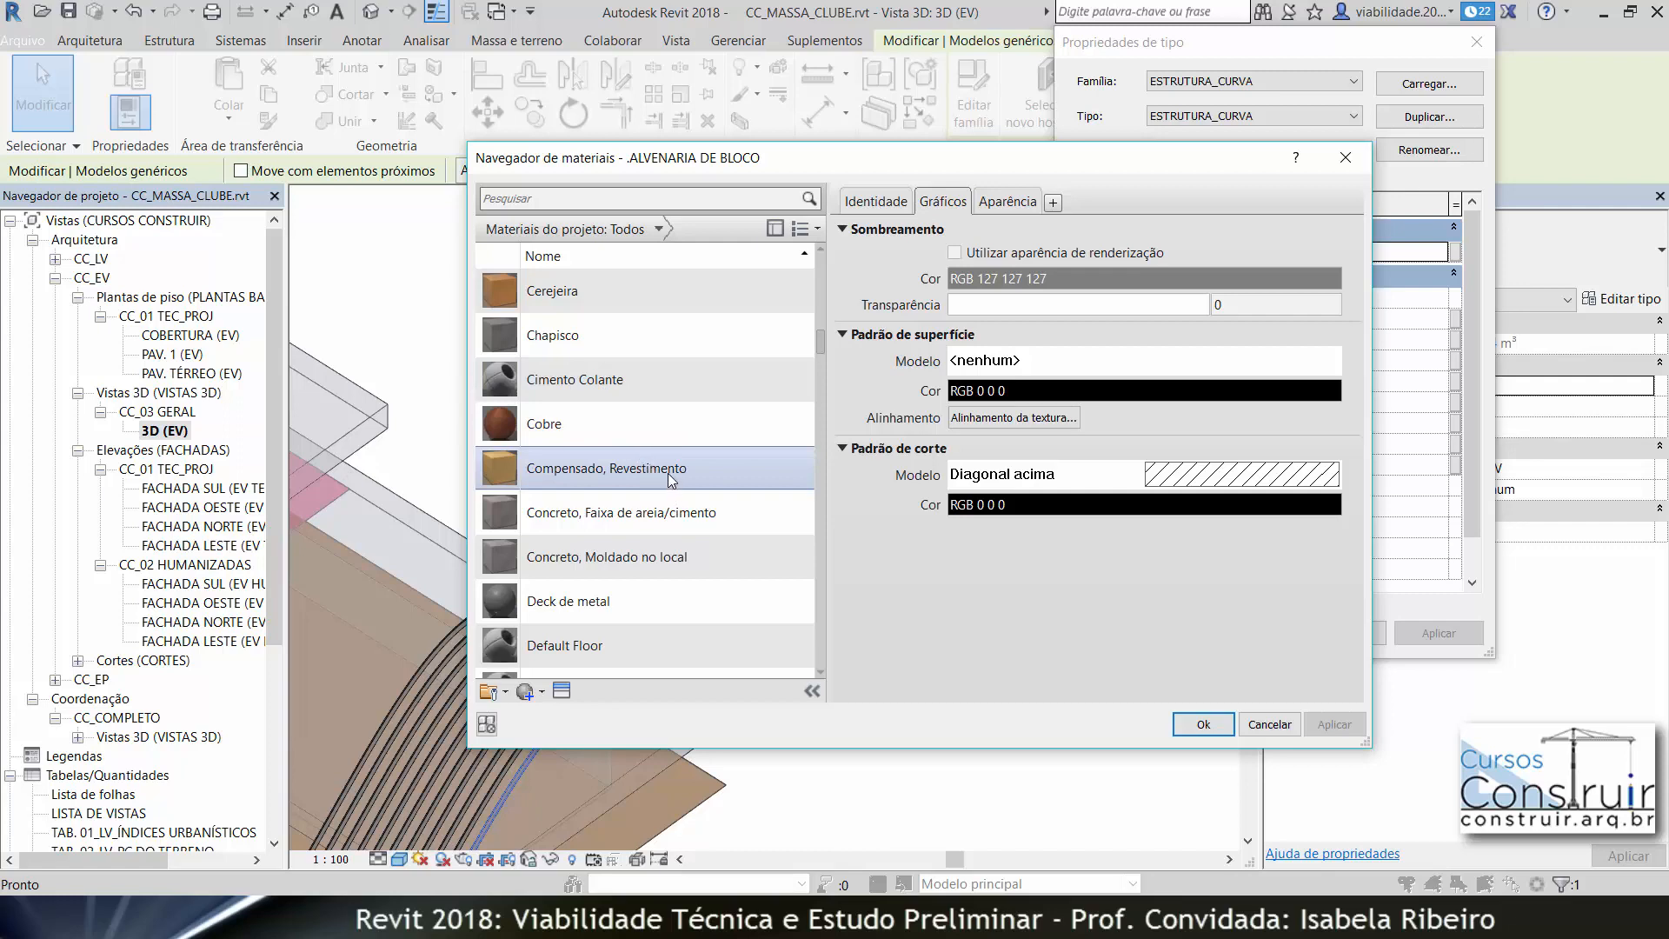
left_click(590, 469)
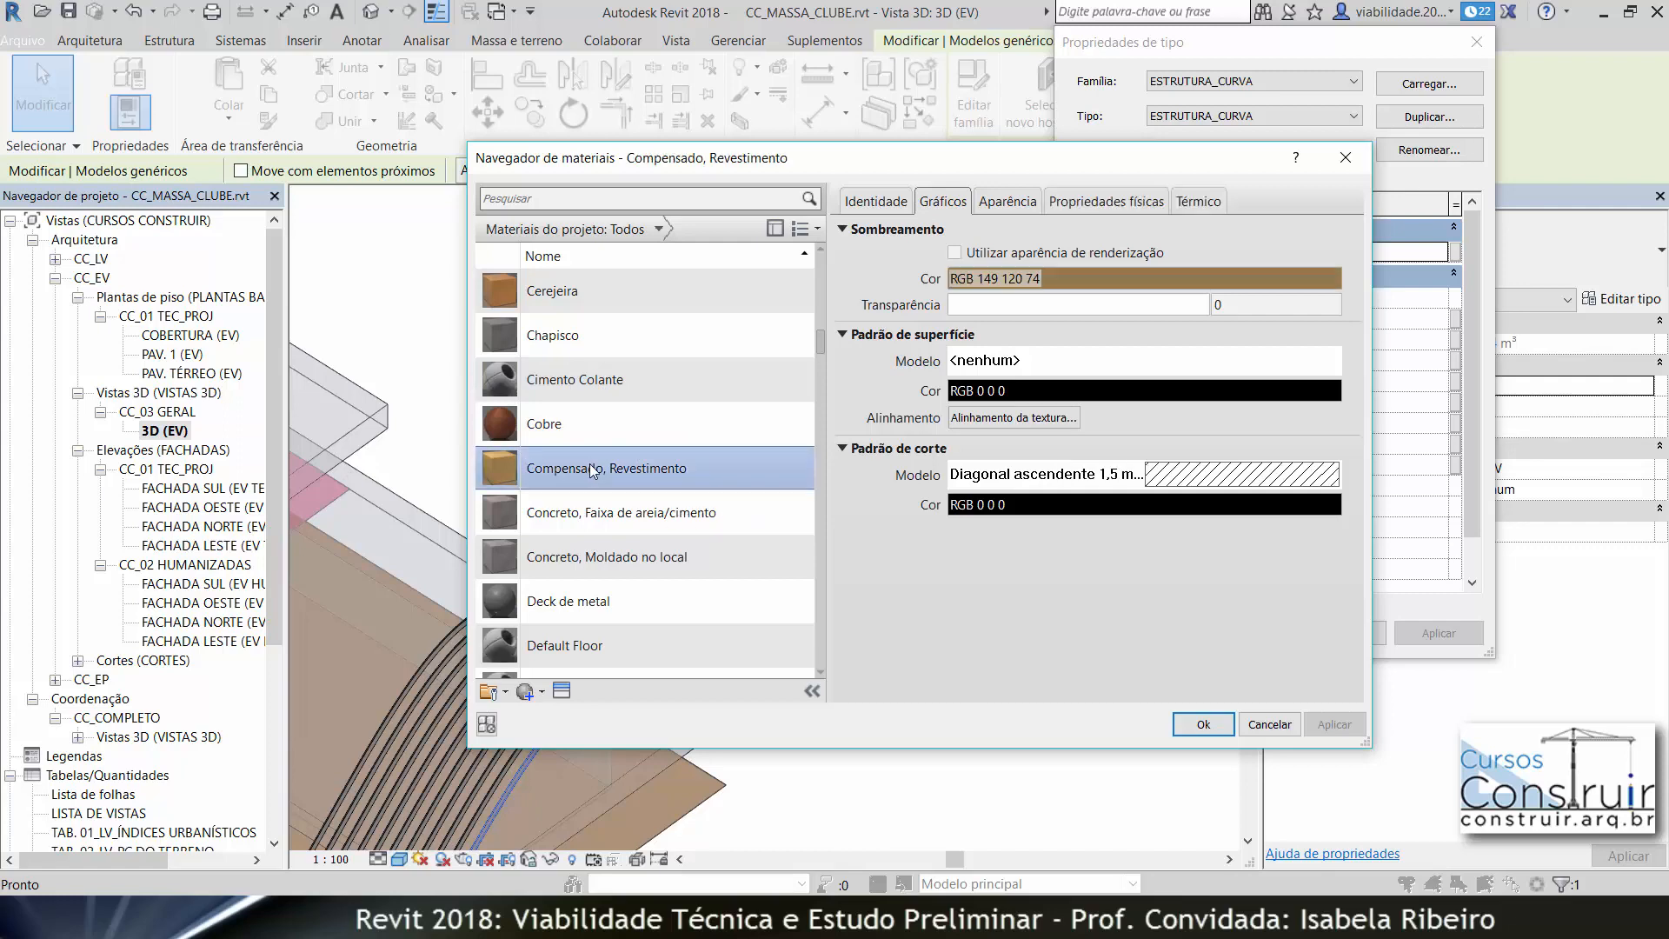
left_click(1205, 726)
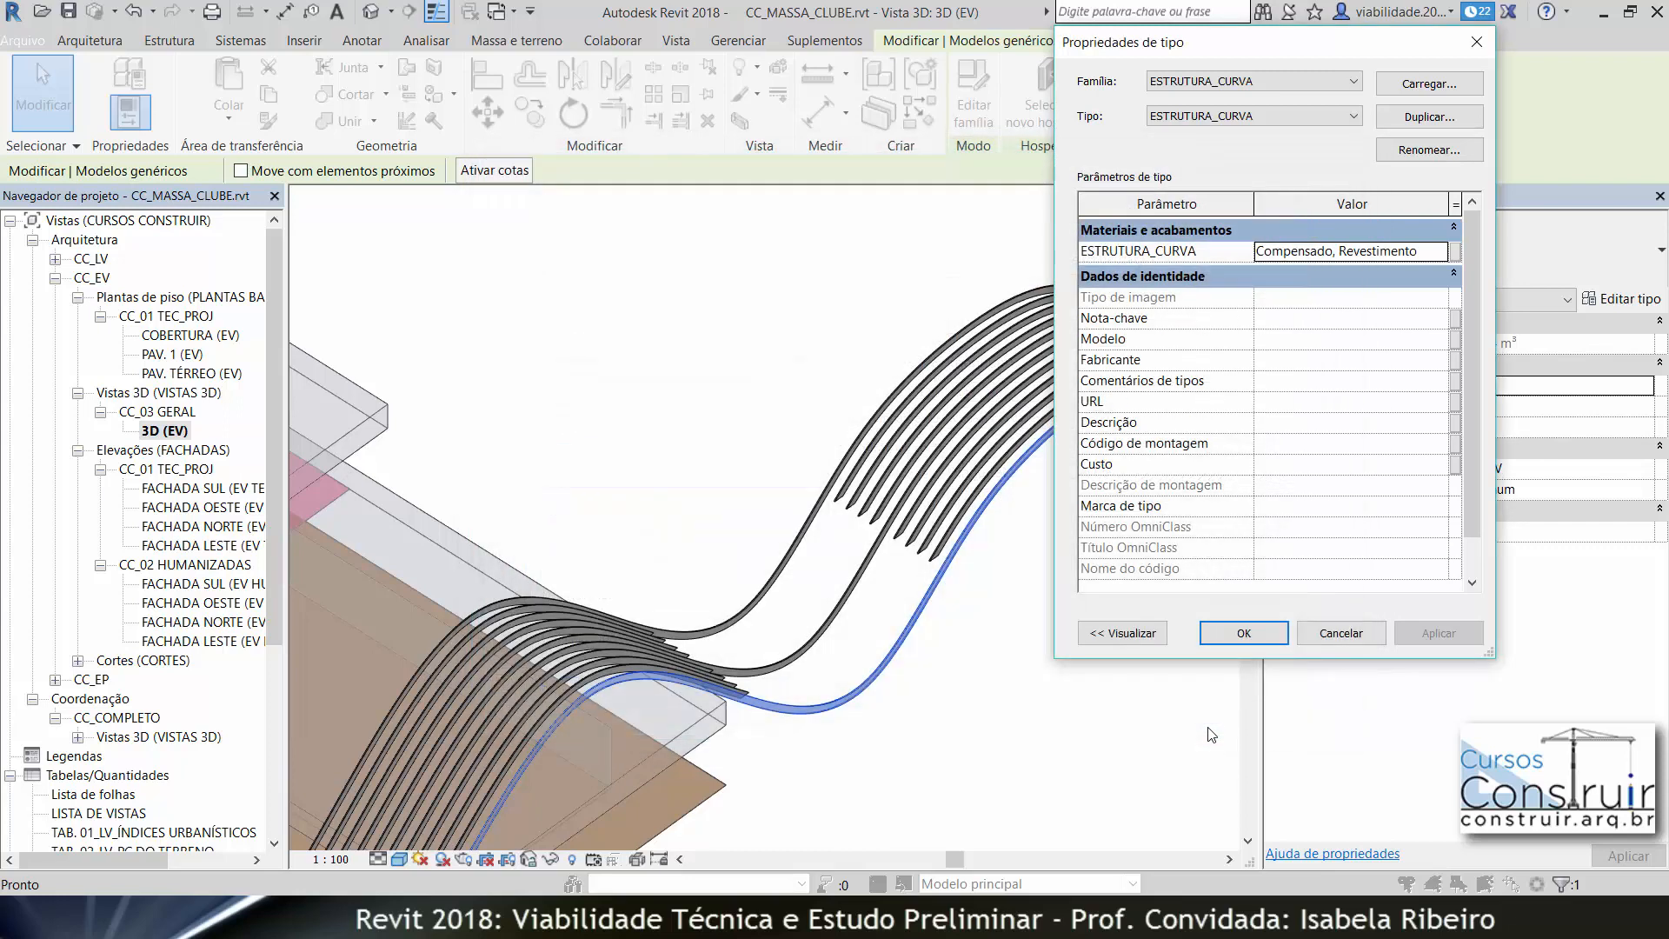
left_click(1250, 634)
left_click(1002, 641)
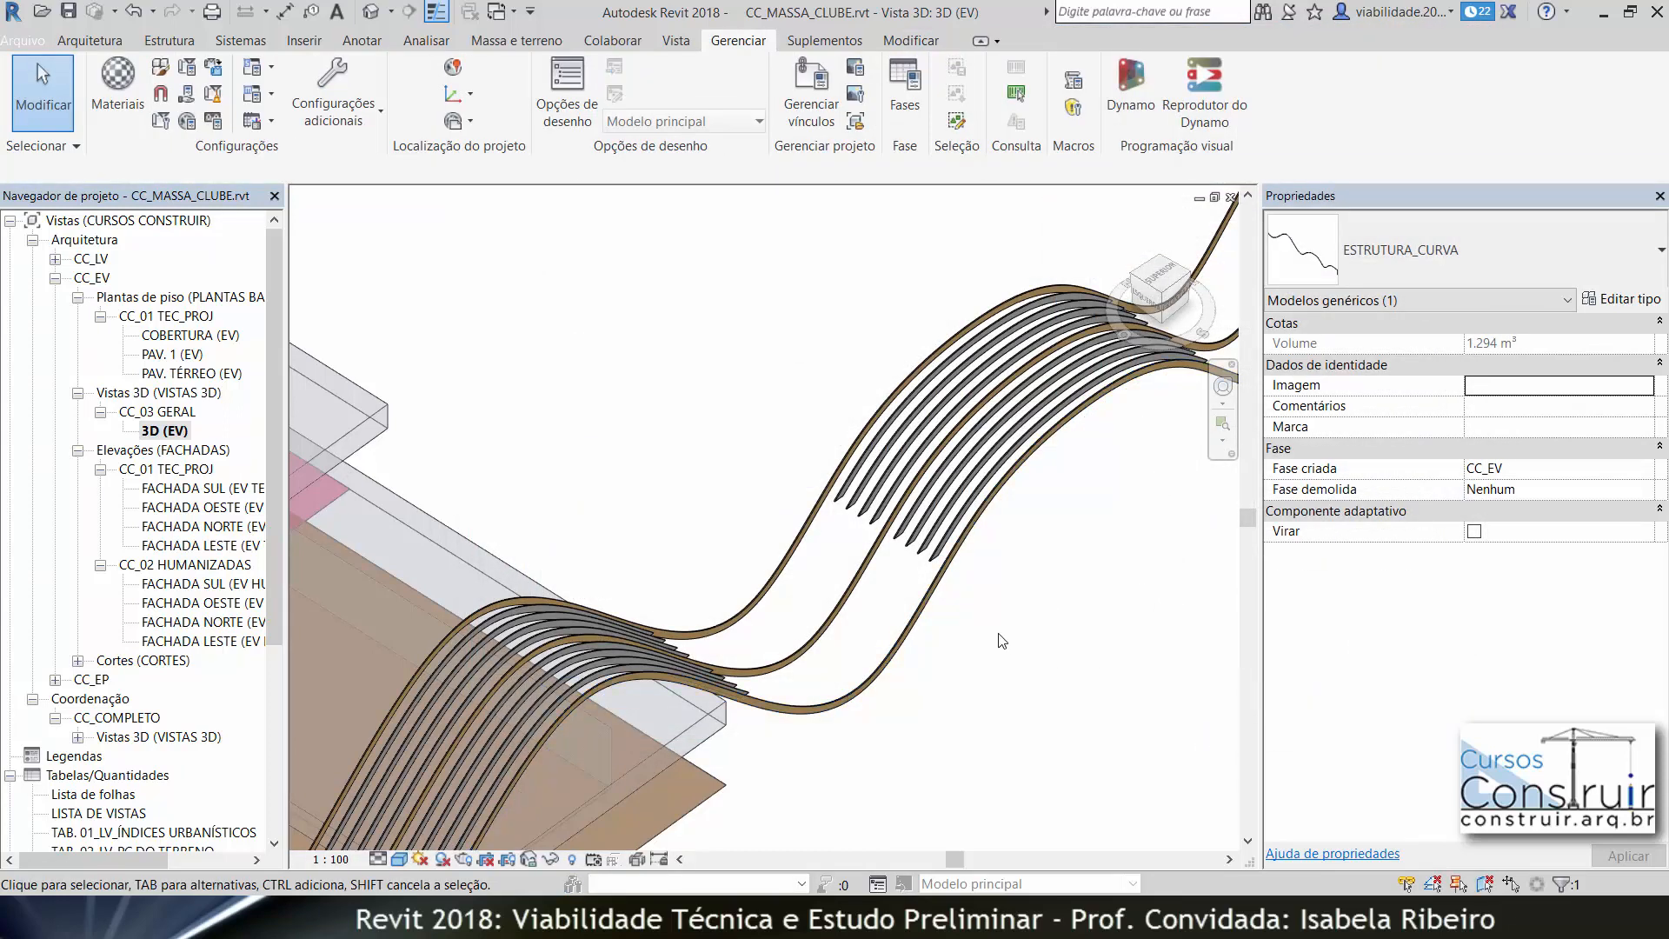
Inspect the wood finish and properties of one of the full curves up close, and clear the selection.
scroll(844, 652, "up", 5)
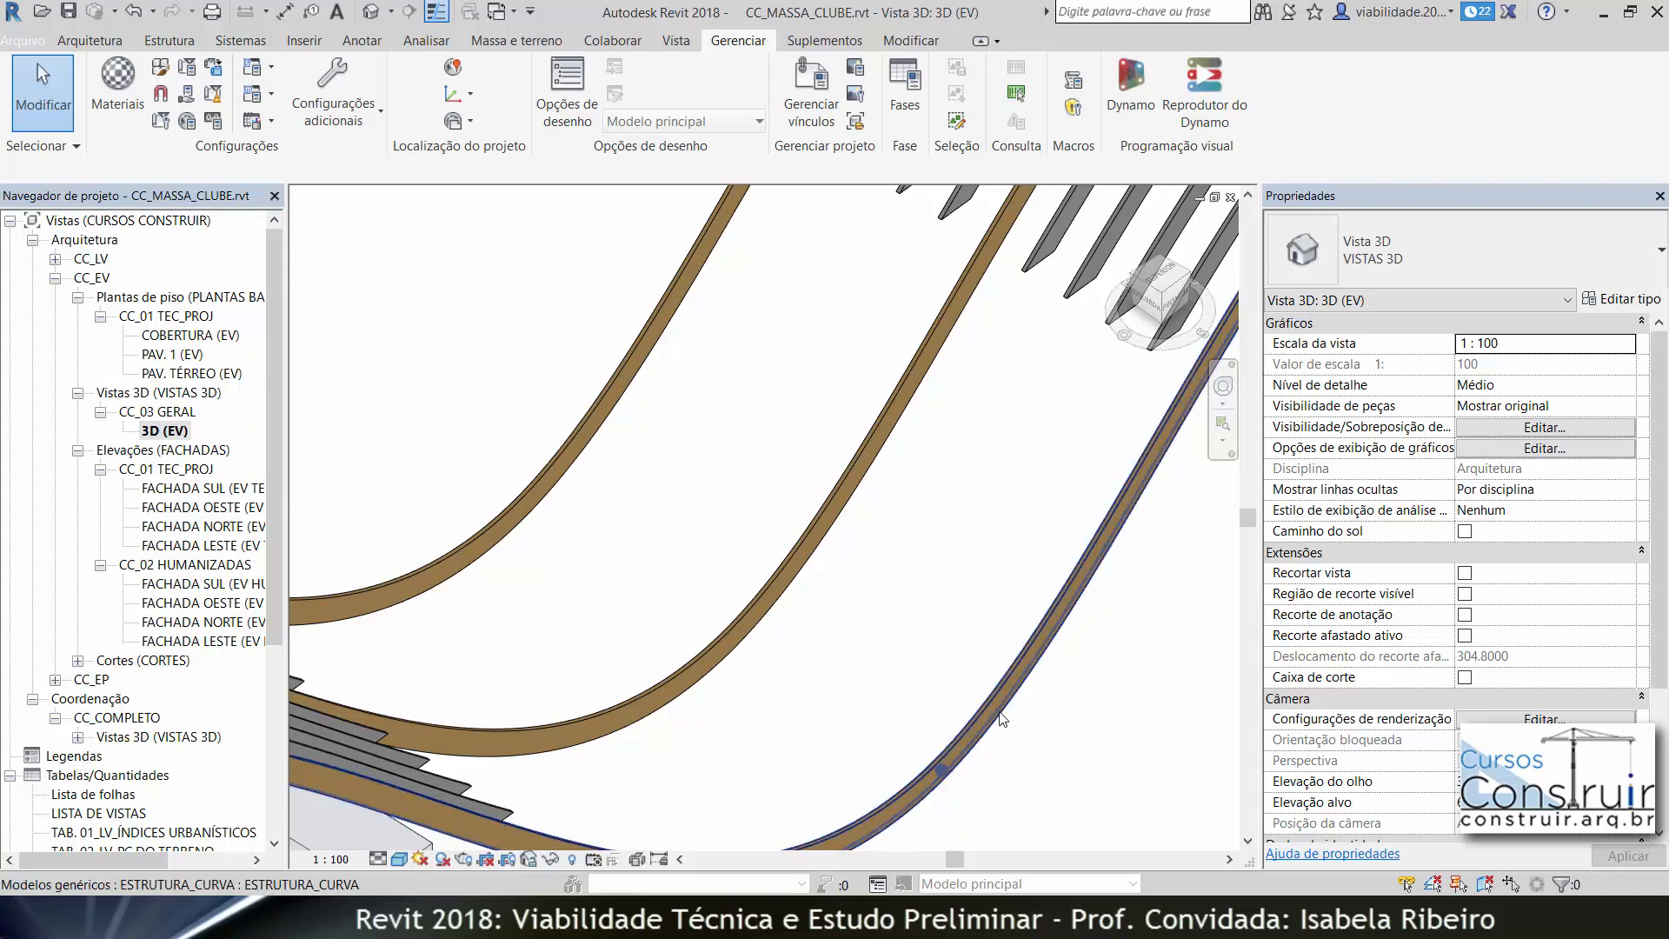
left_click(1002, 718)
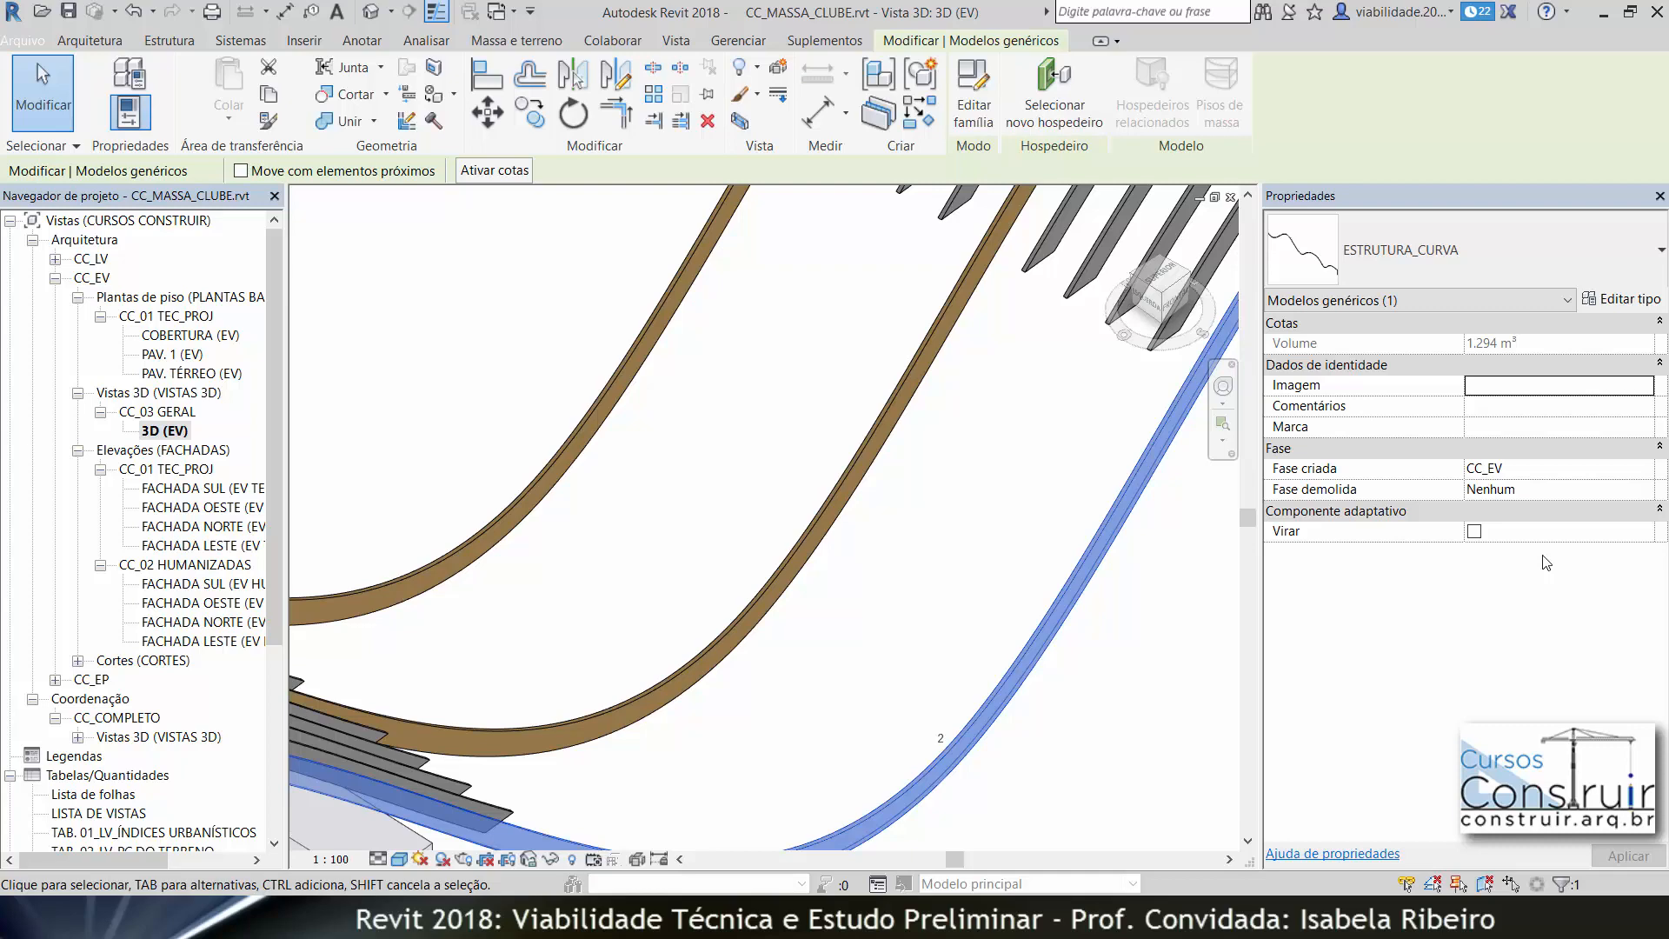
left_click(1165, 729)
Assign the Compensado, Revestimento material to the ESTRUTURA_CURVA_CORTE type's ESTRUTURA_CURVA parameter, using one of the cut curves, and clear the selection.
scroll(1103, 696, "down", 2)
middle_click_drag(1133, 722, 1086, 802)
middle_click_drag(1098, 548, 951, 652)
scroll(950, 632, "up", 3)
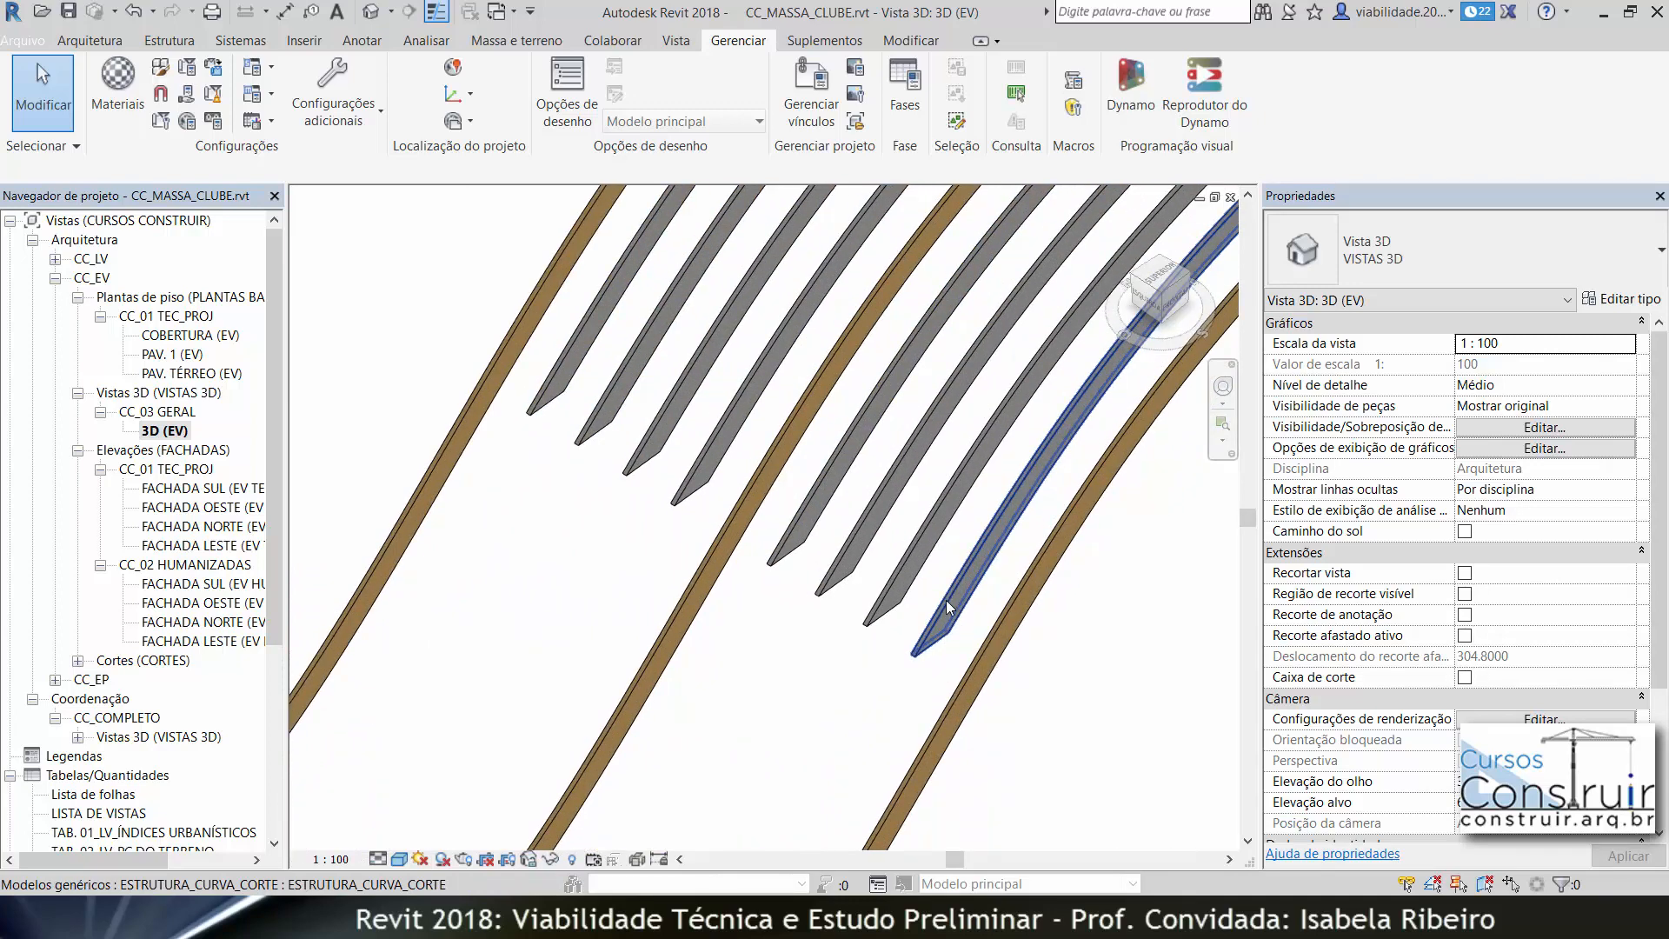
left_click(946, 601)
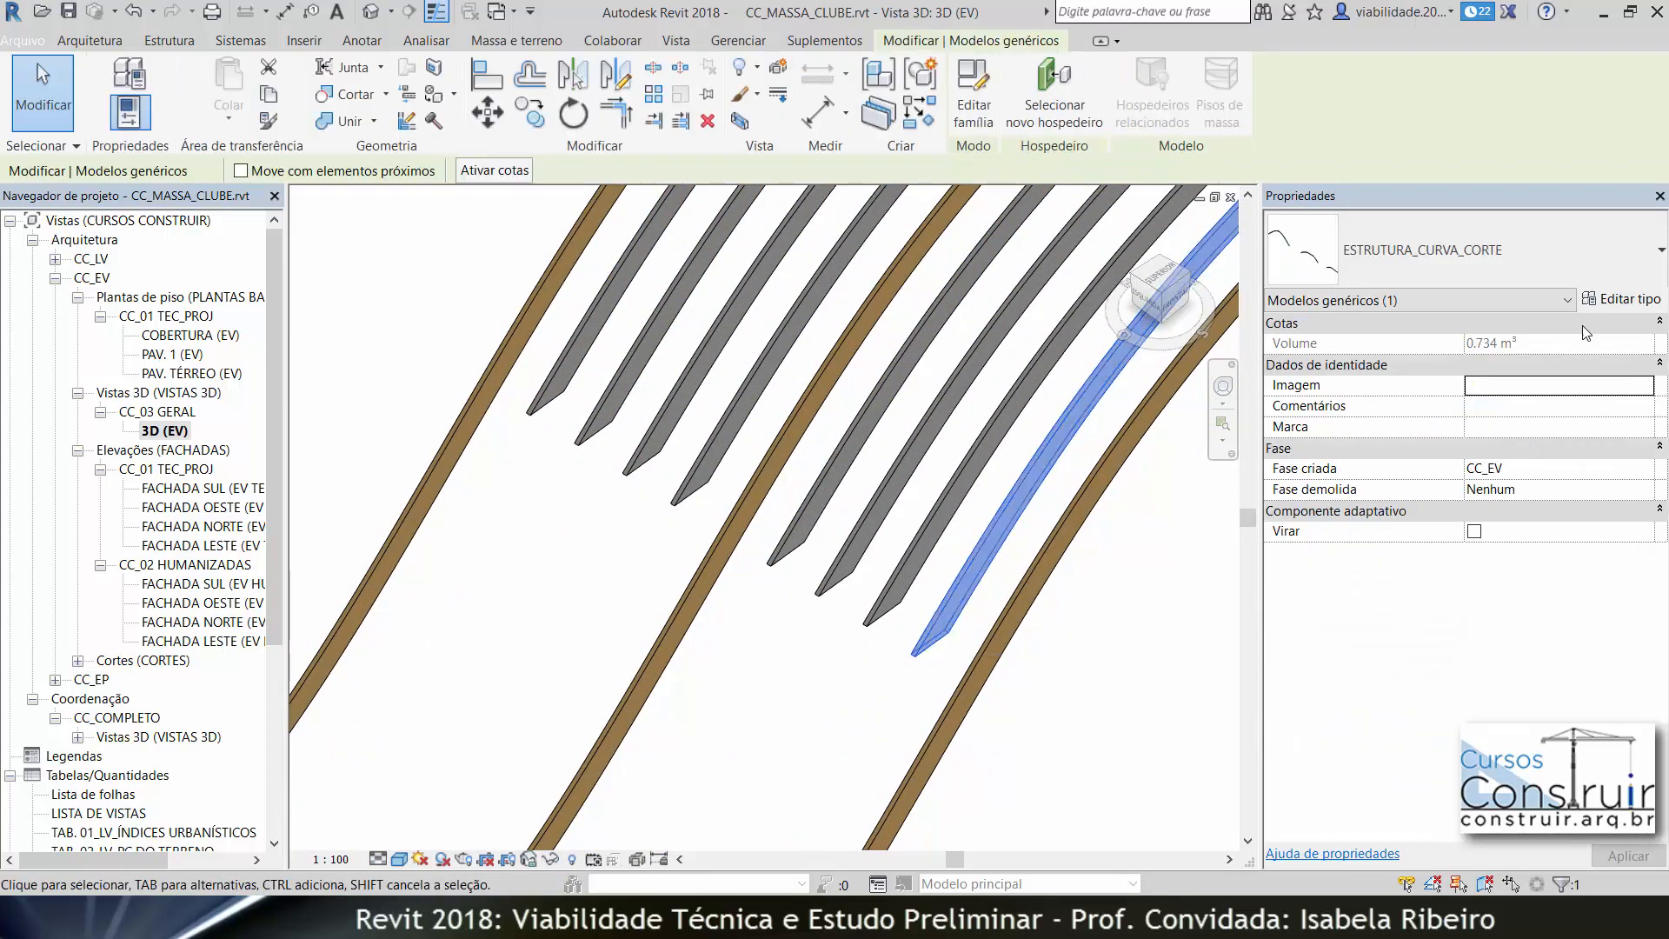
left_click(1606, 304)
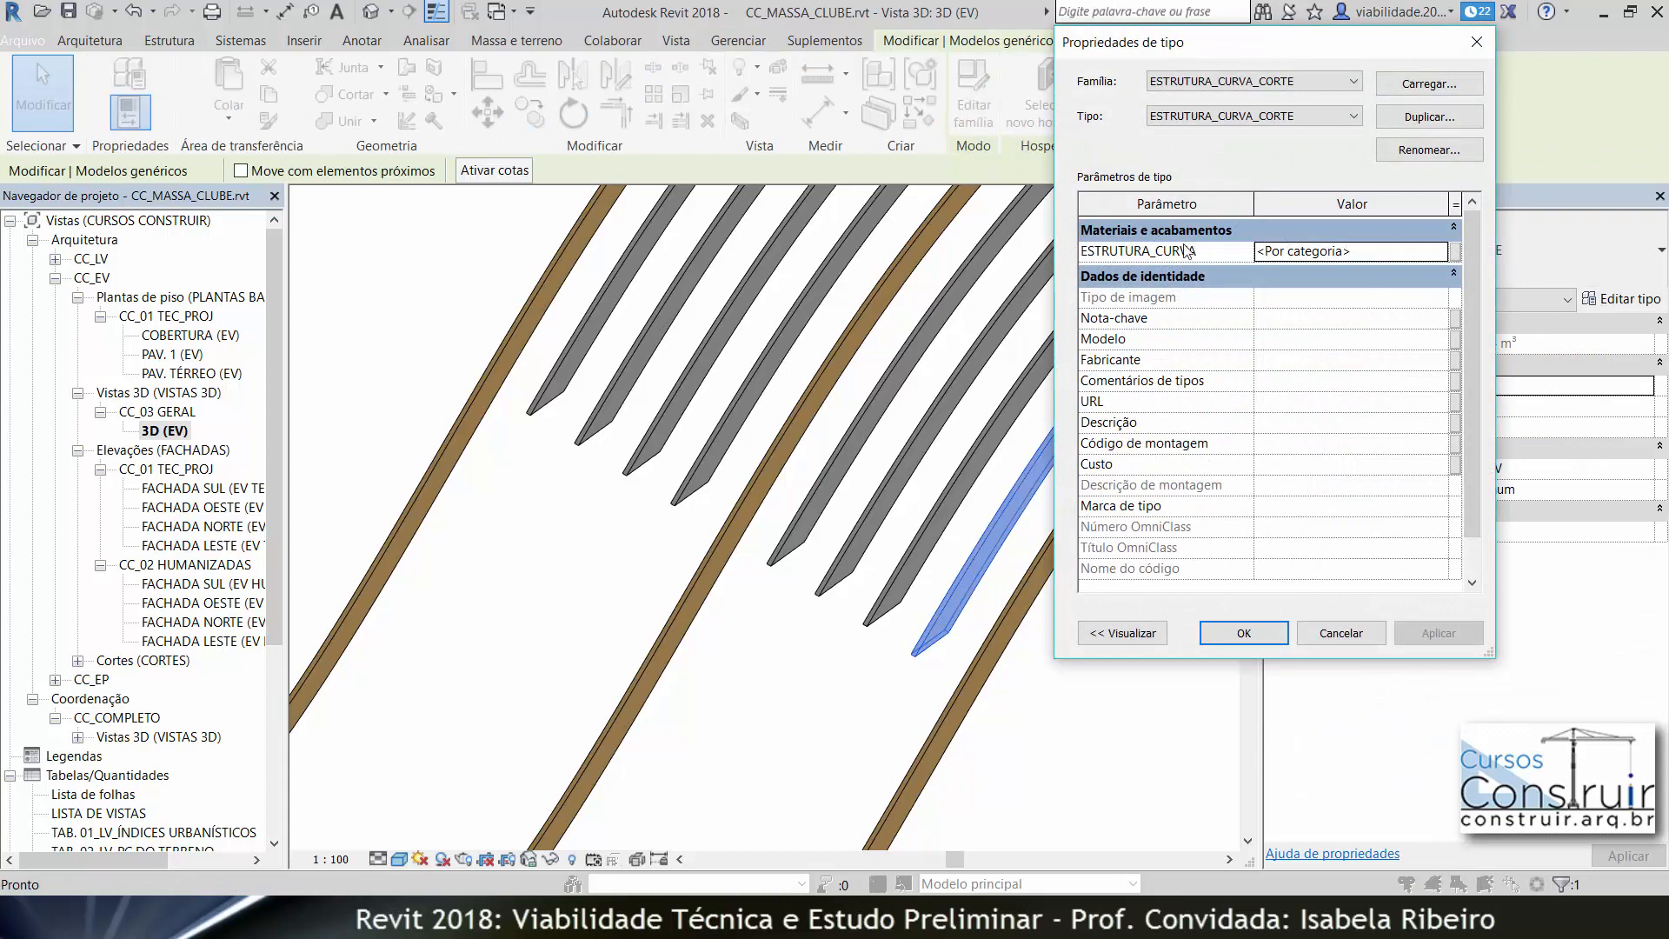
left_click(1441, 252)
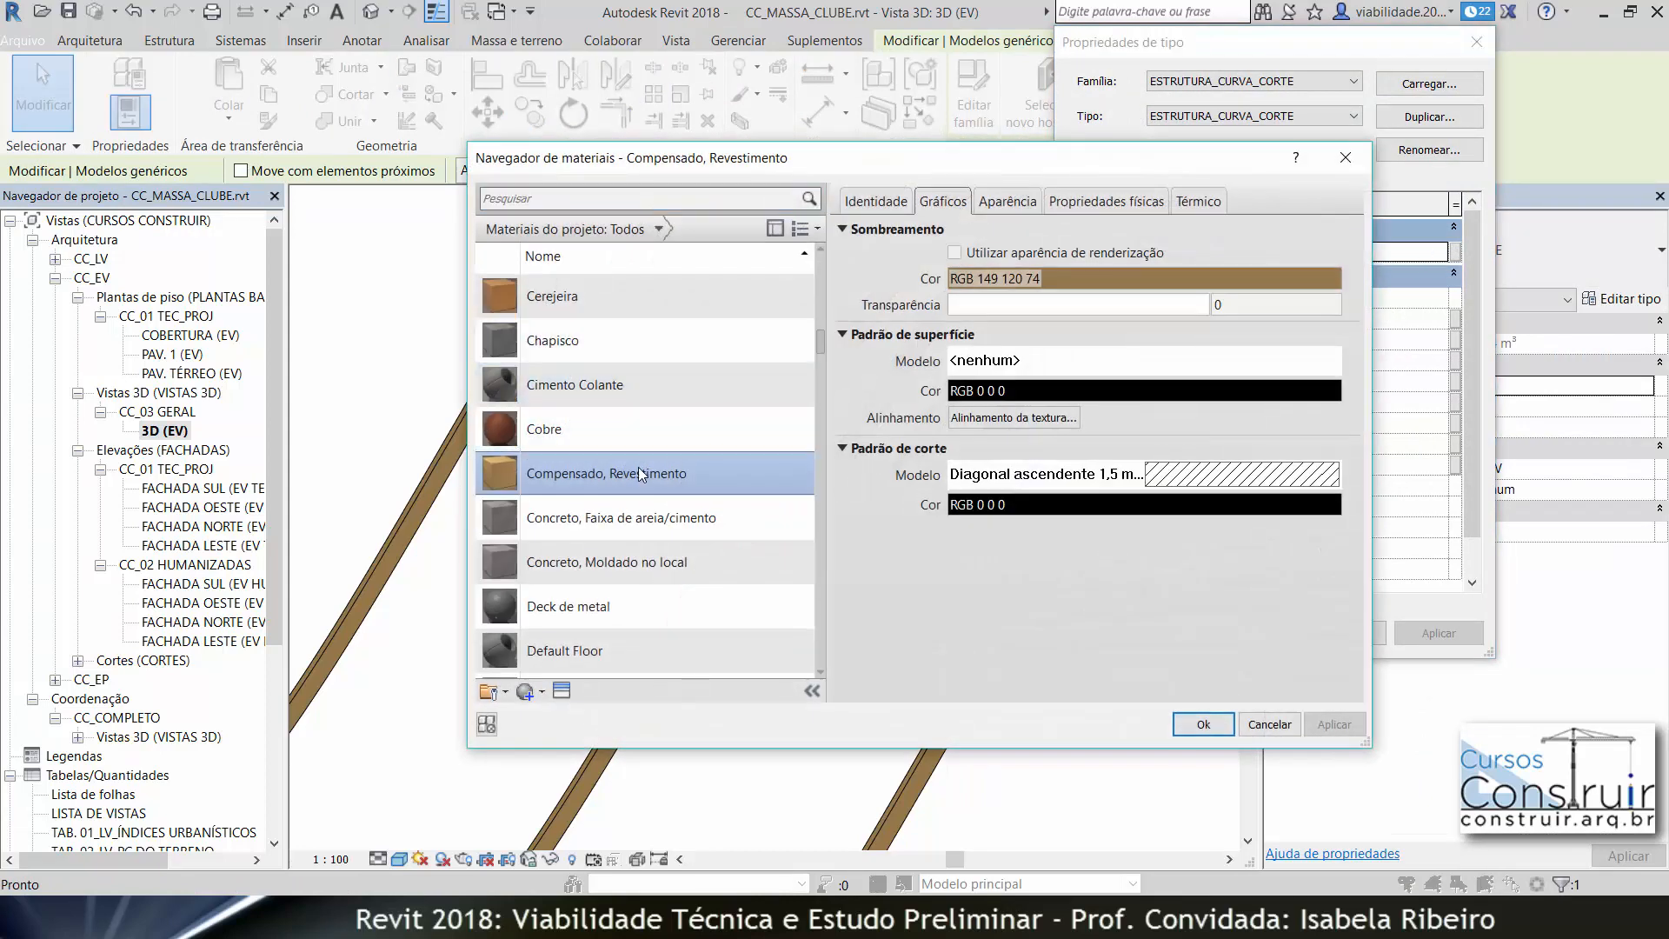
left_click(1226, 726)
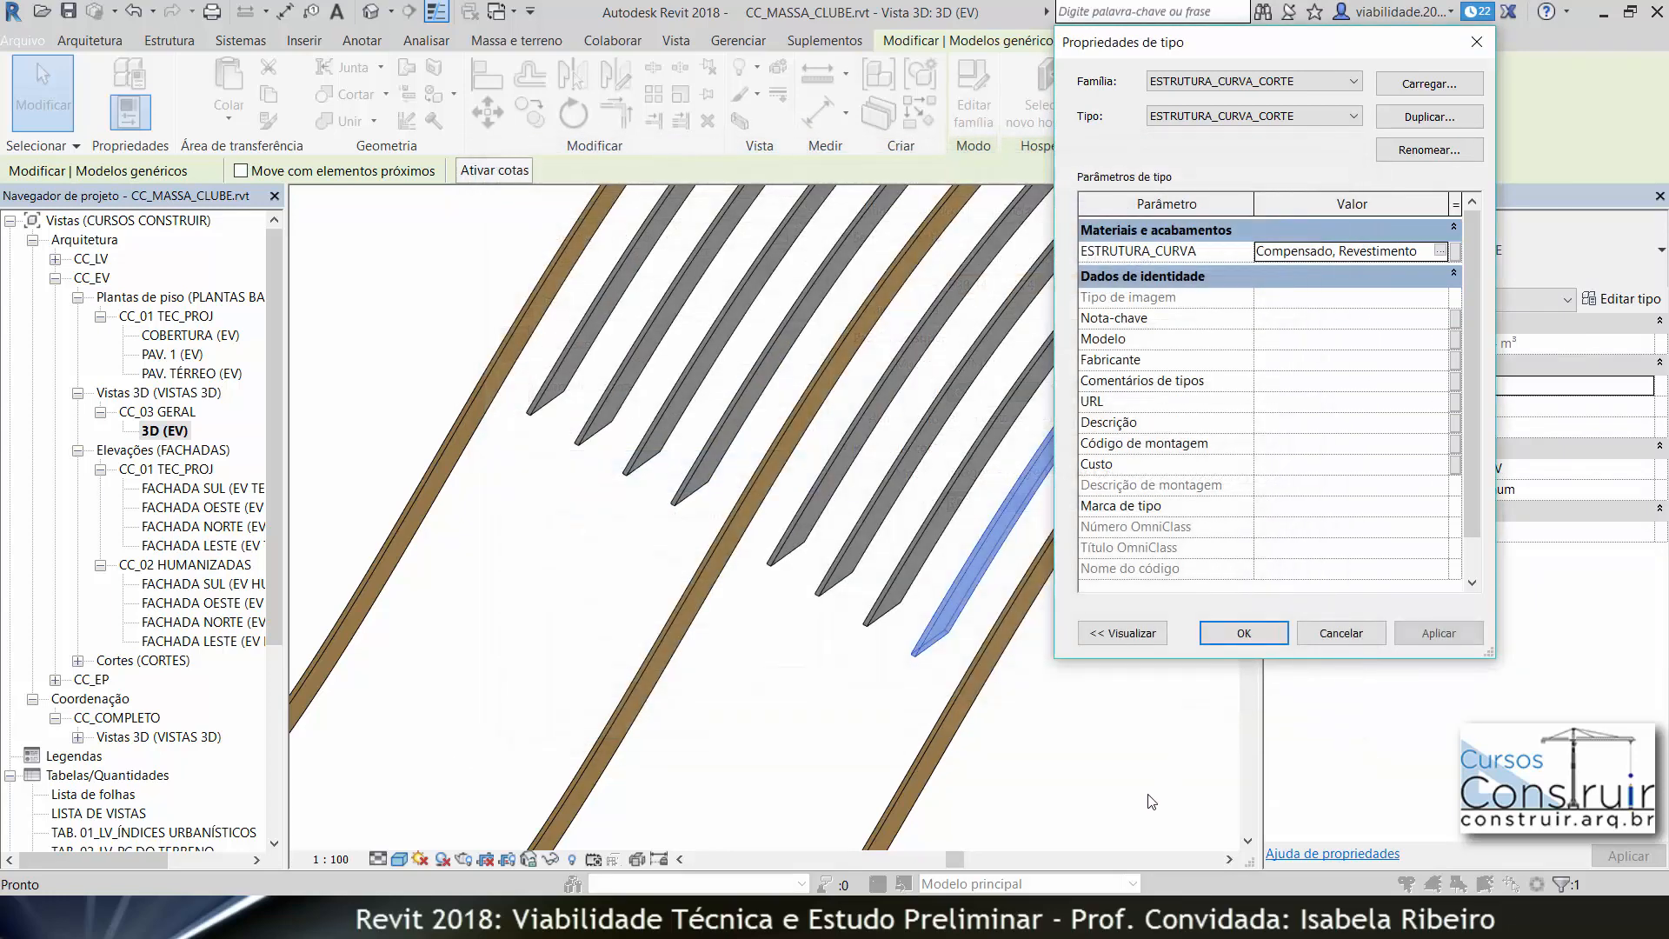
left_click(1277, 636)
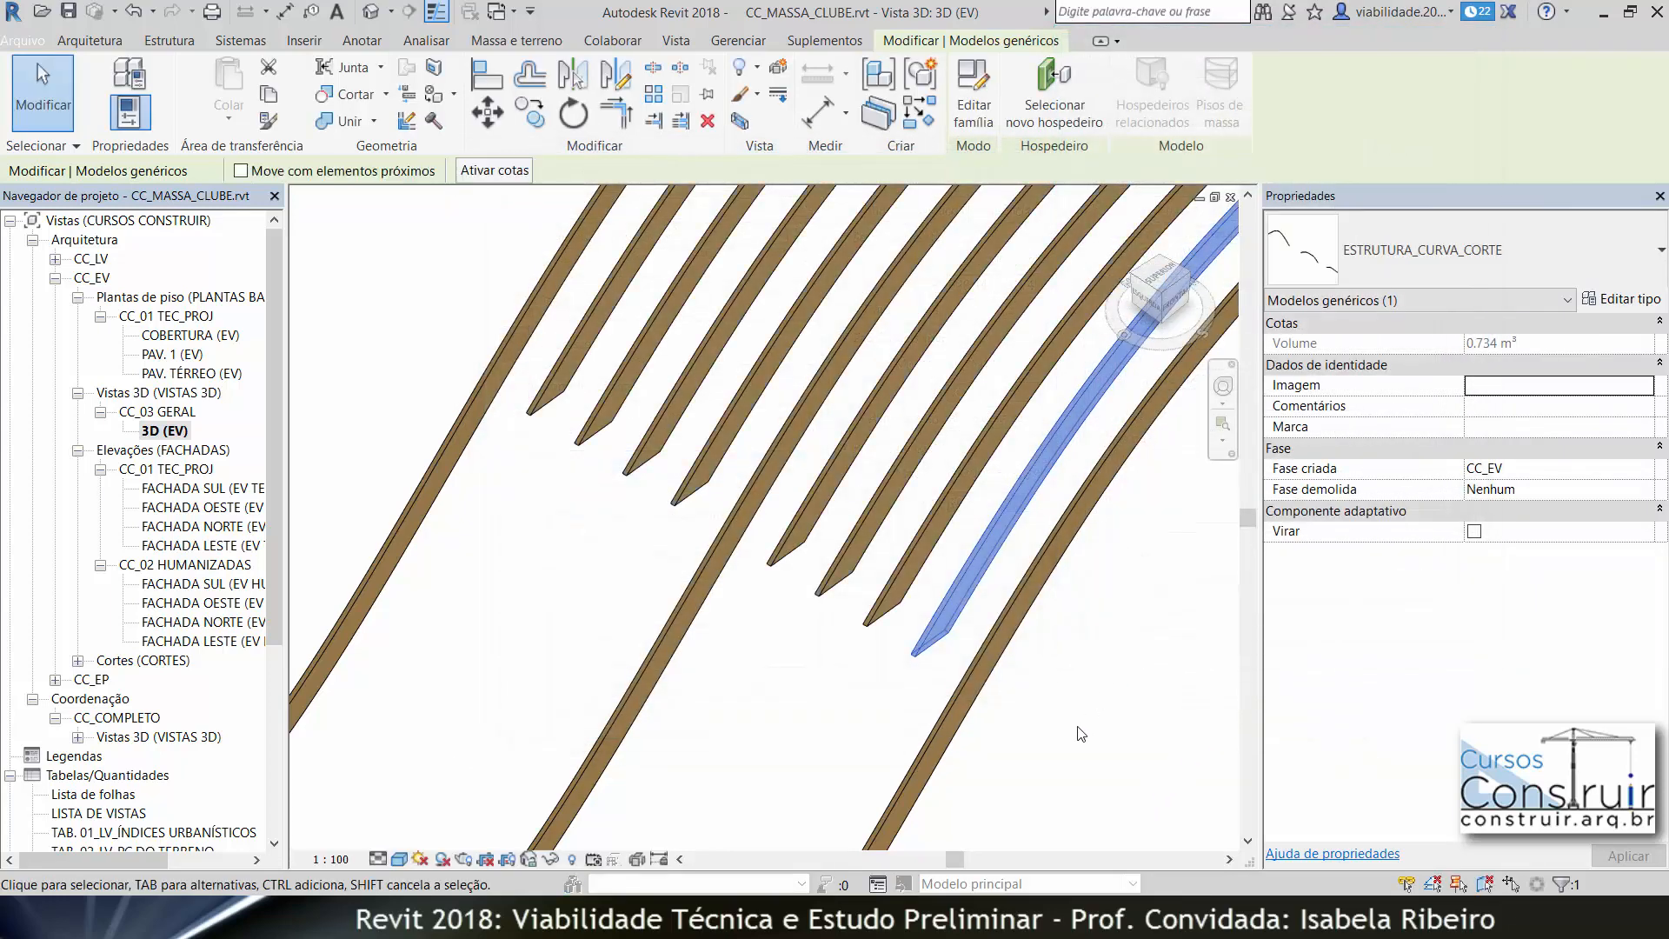
left_click(1078, 727)
Examine the wood finish on the full and cut curves in 3D, from the lower cut ends to the whole structure beside the building mass.
scroll(1078, 728, "down", 4)
middle_click_drag(1083, 728, 1046, 578)
scroll(876, 651, "down", 2)
middle_click_drag(946, 641, 943, 519)
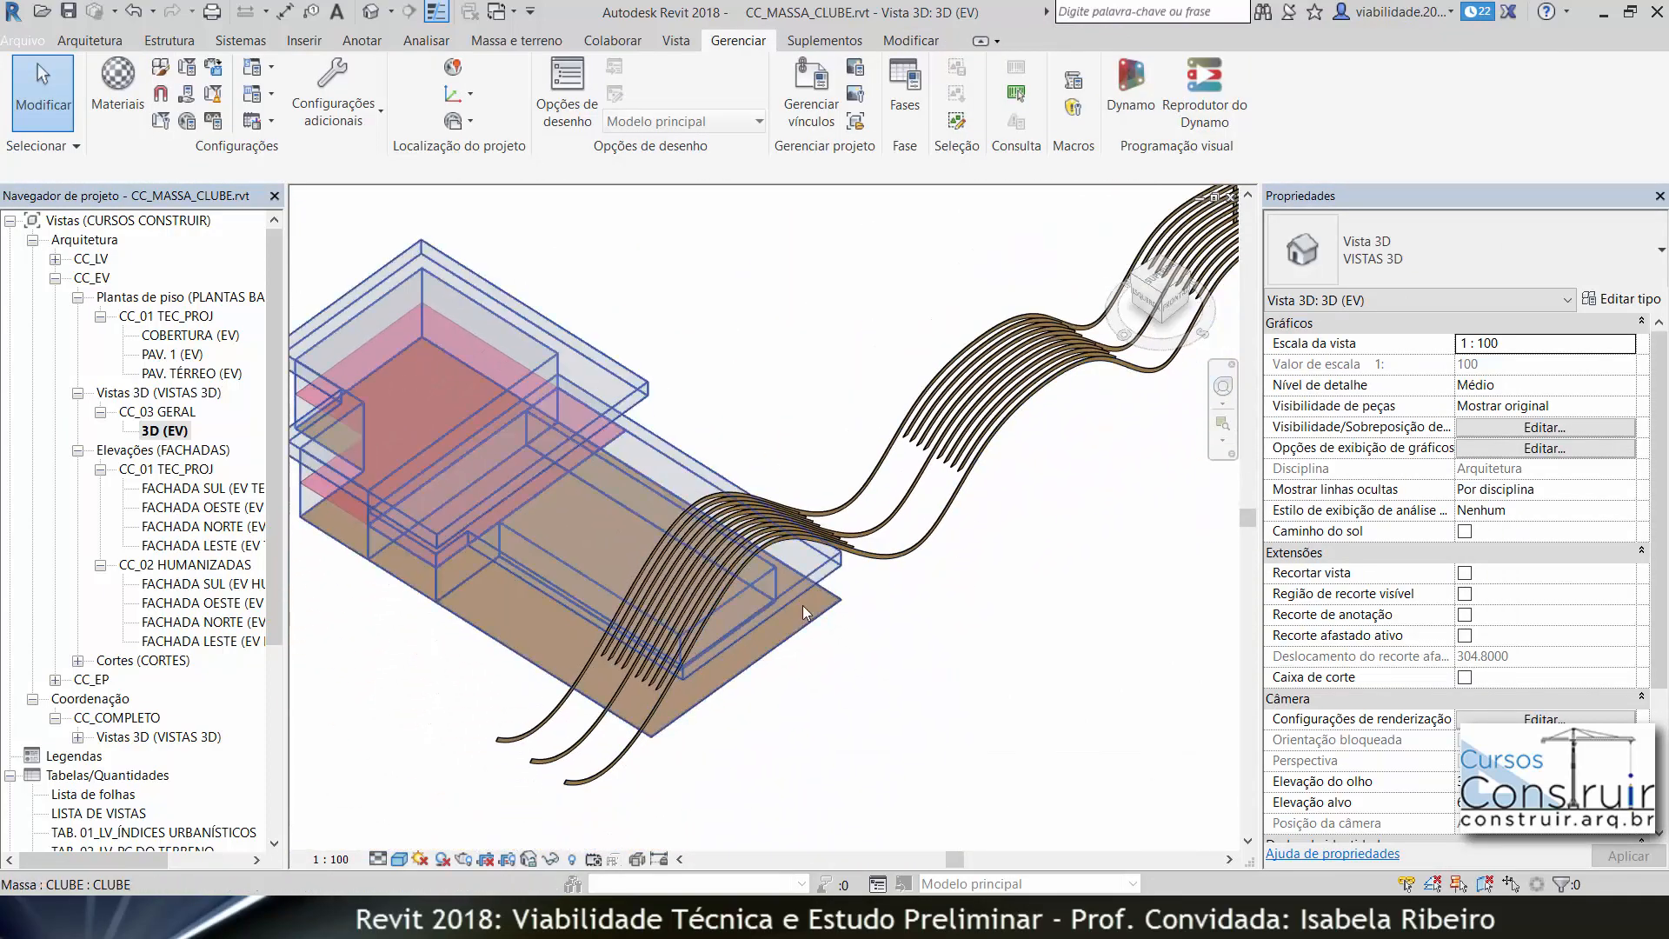
scroll(804, 613, "up", 5)
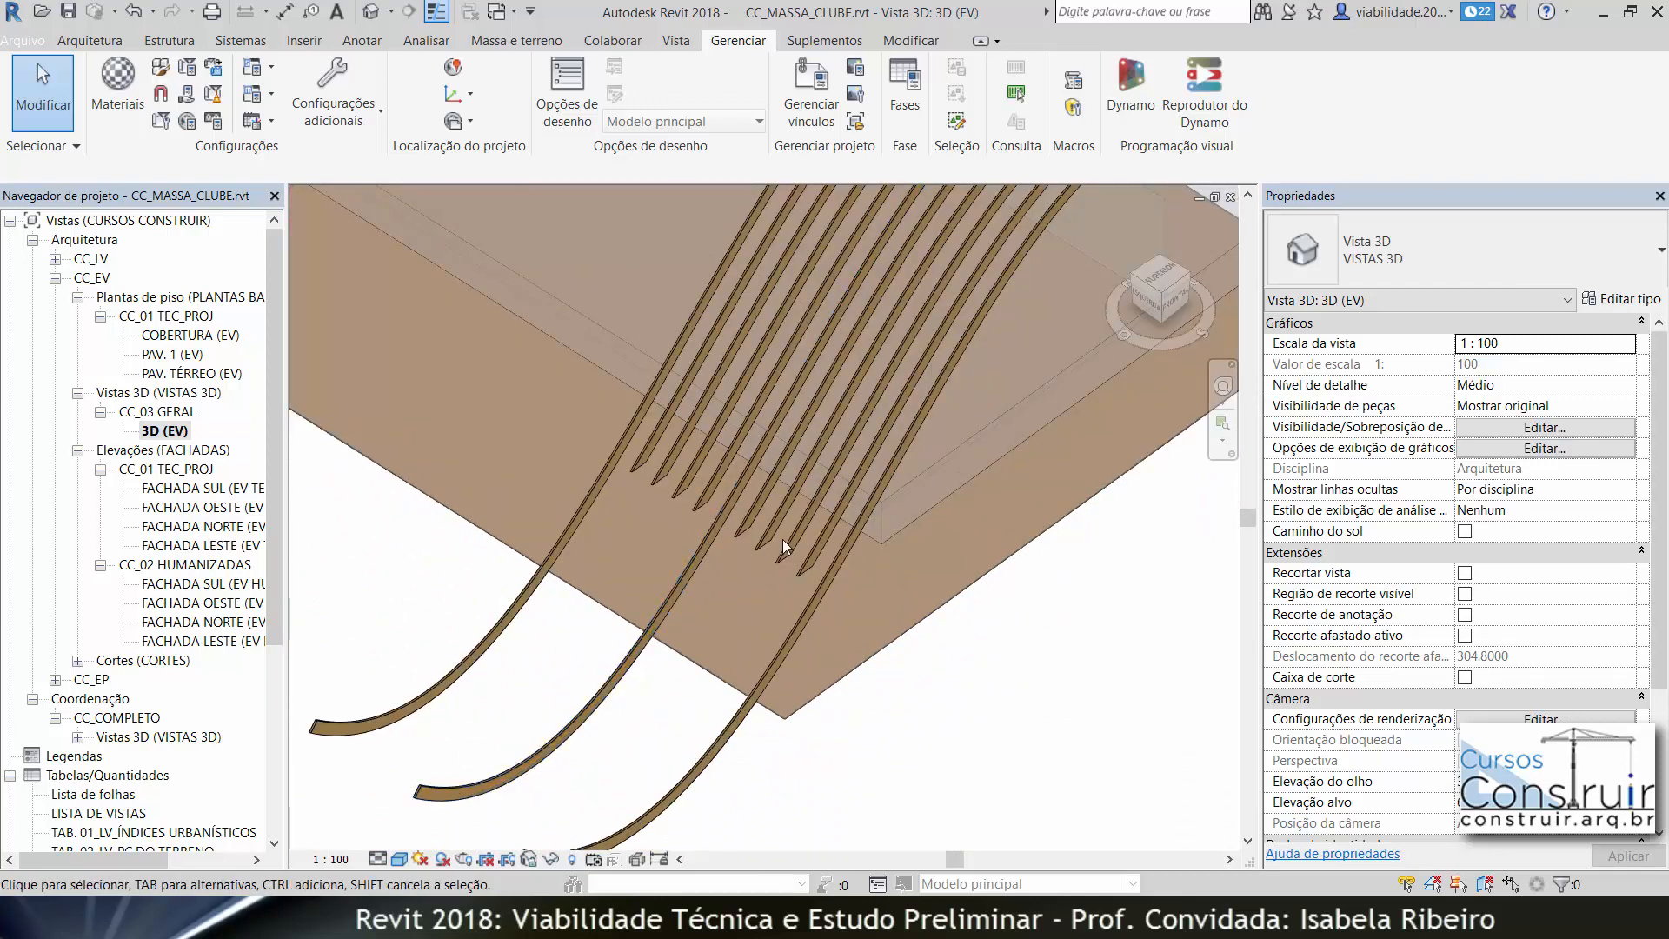
scroll(870, 652, "down", 4)
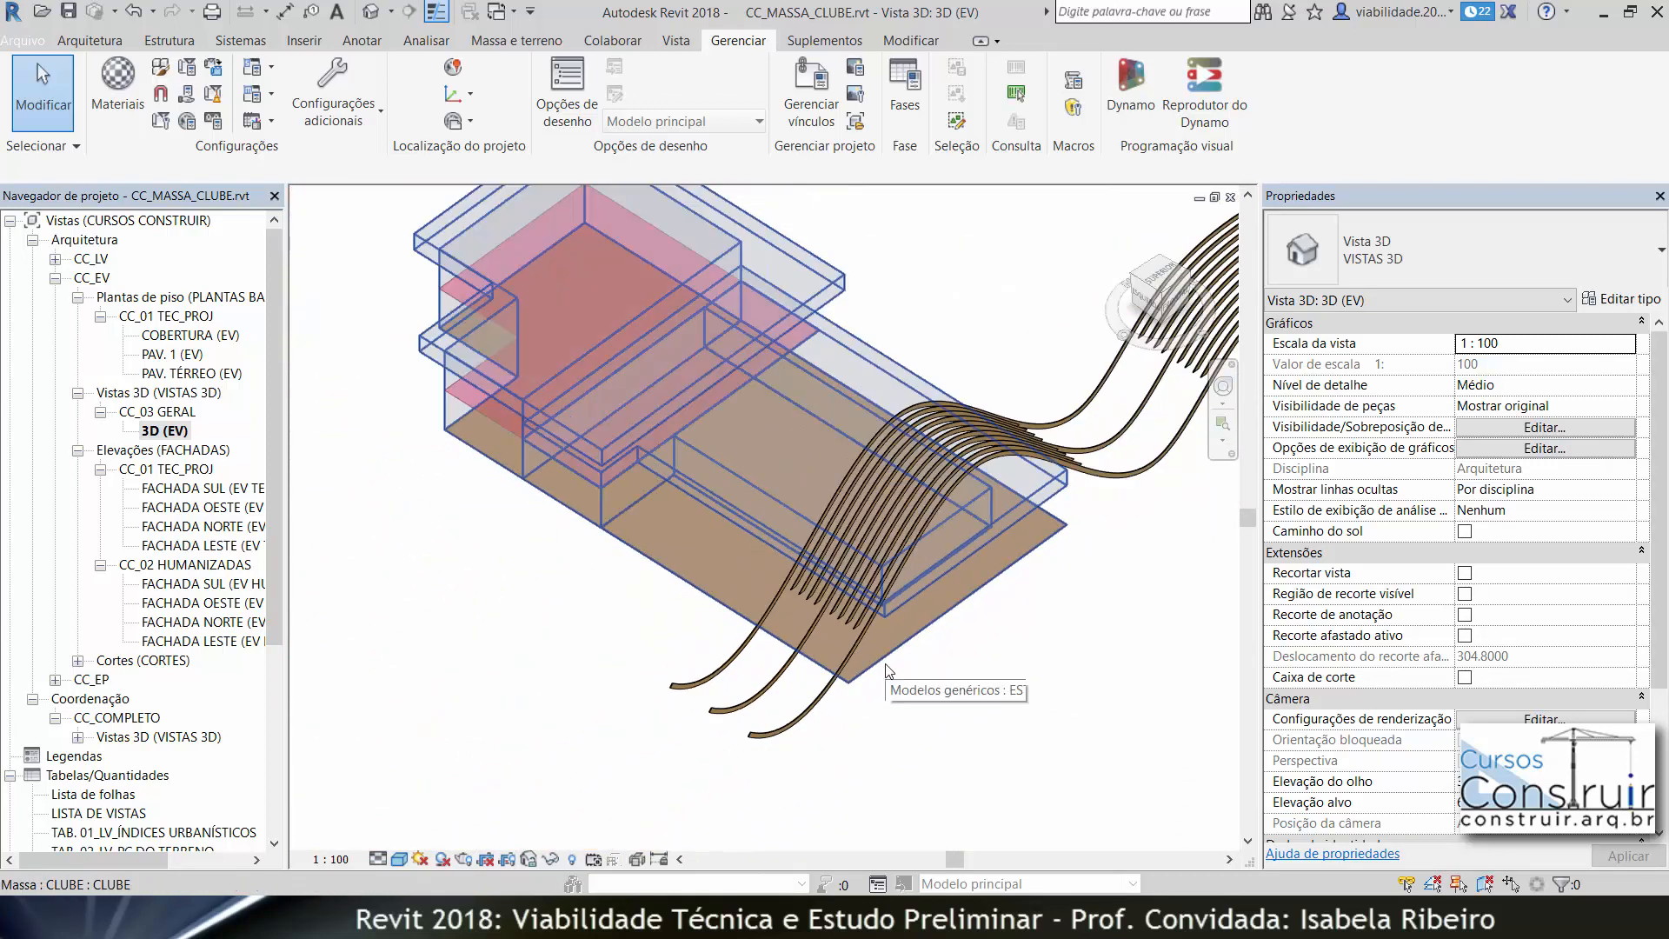
middle_click_drag(988, 521, 652, 592)
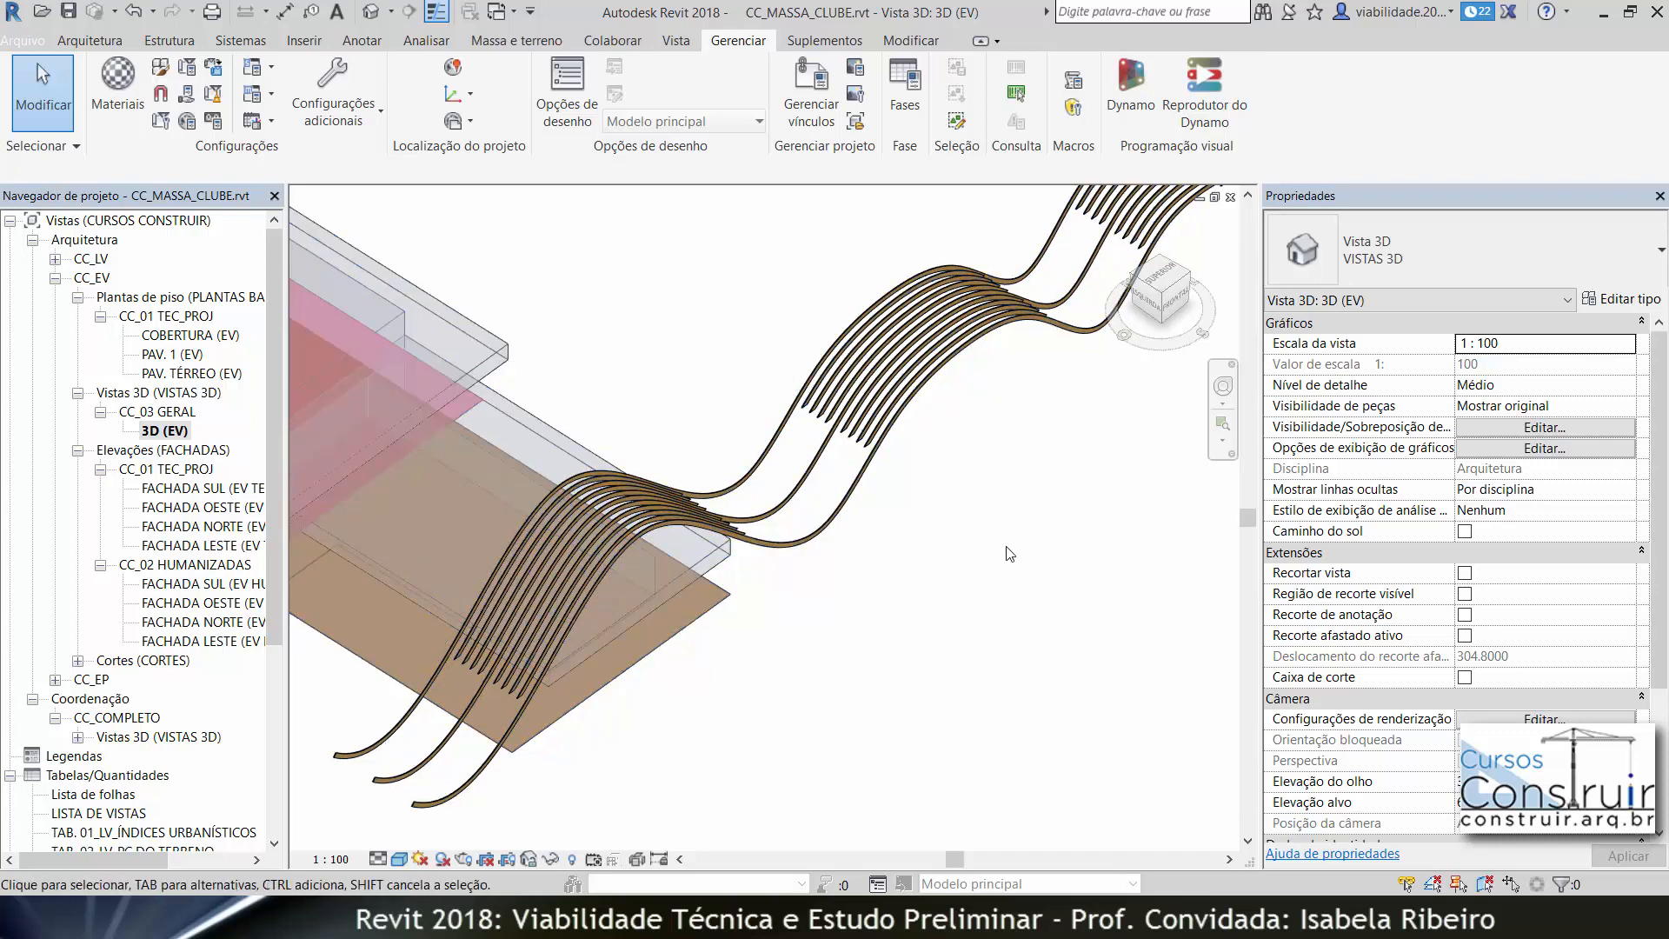
scroll(1013, 578, "down", 3)
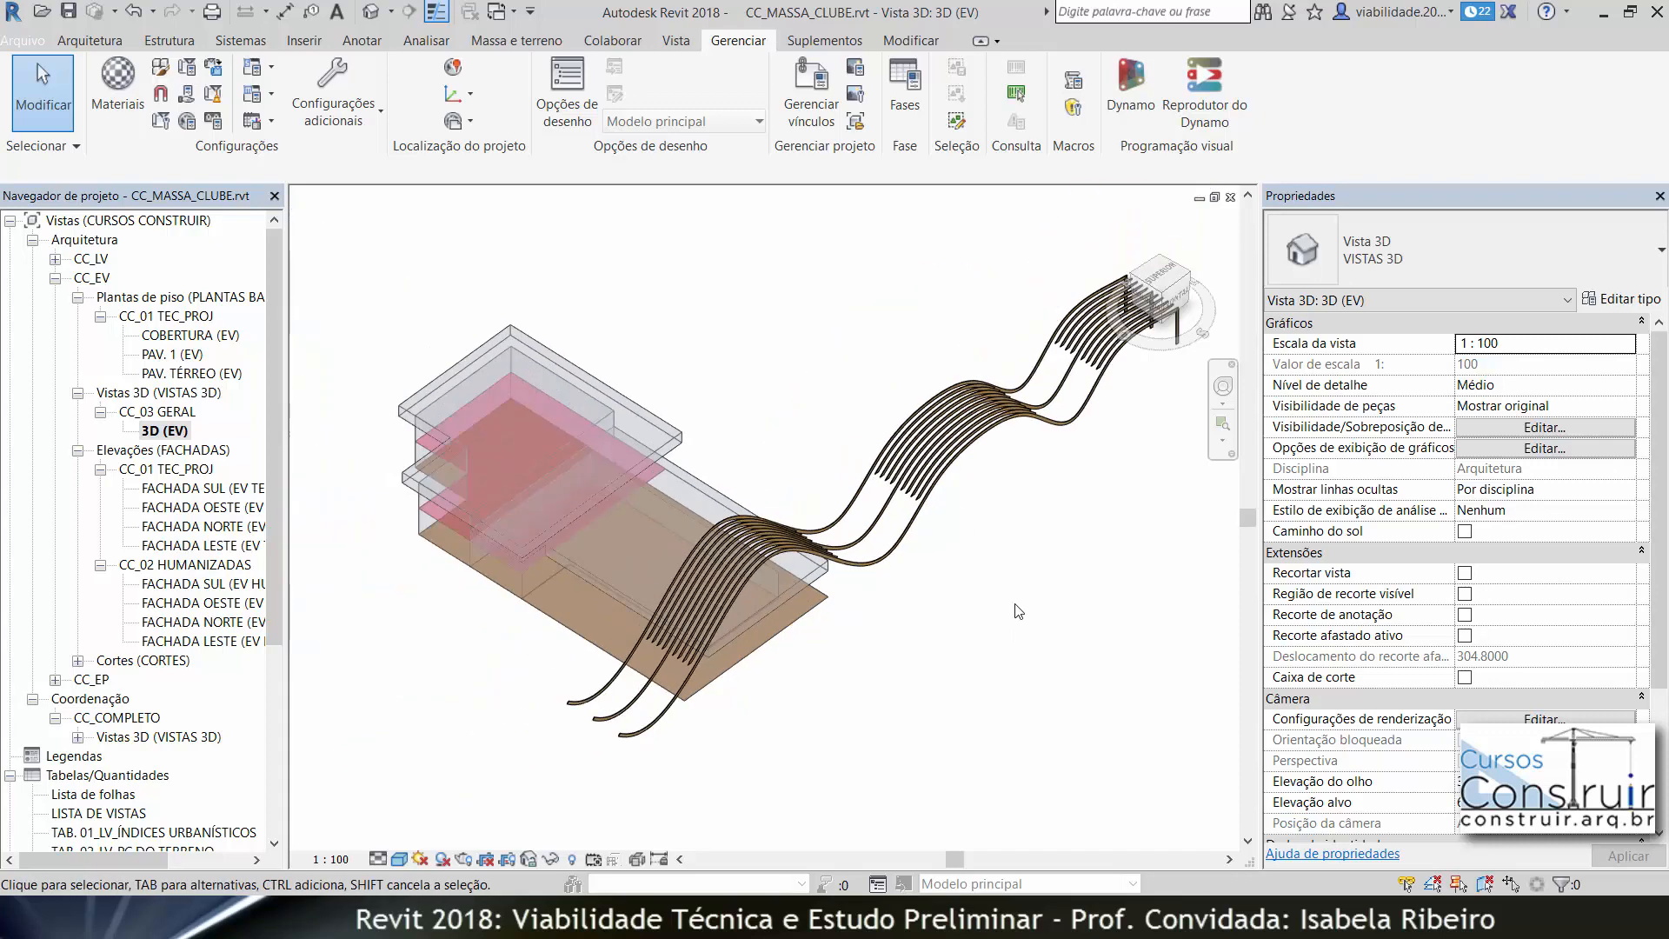
middle_click_drag(994, 625, 979, 445, "shift")
scroll(874, 461, "up", 5)
scroll(874, 461, "down", 4)
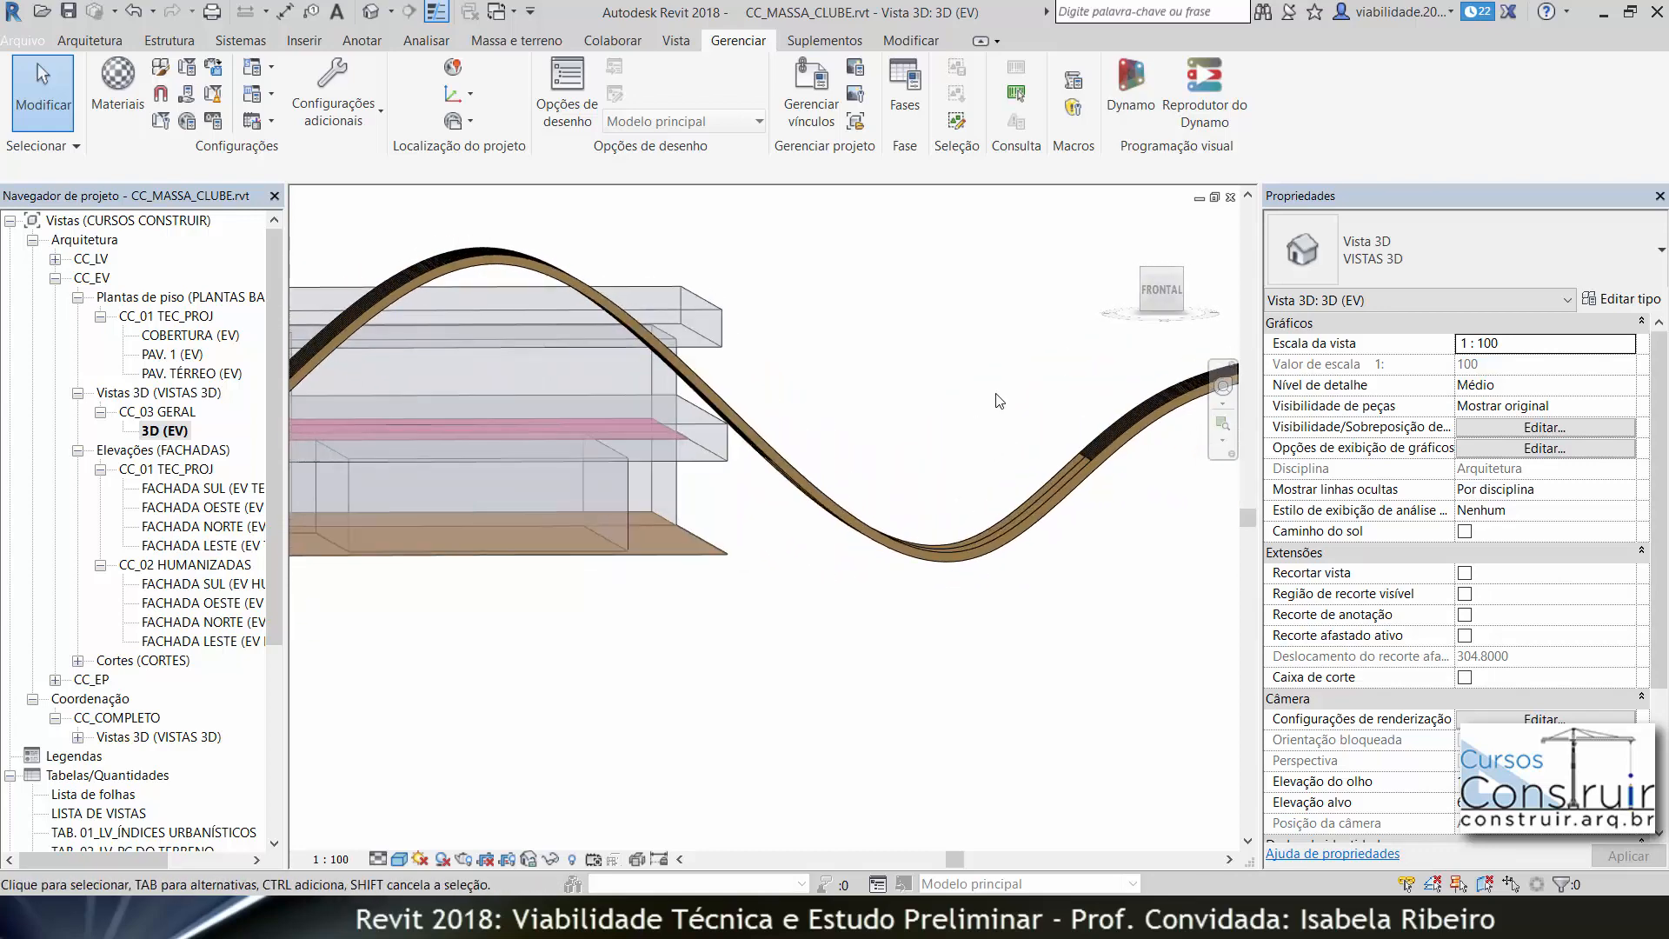
Examine where the curves cross the building mass in the front view and in angled 3D views, ending with the whole model in view.
left_click(1155, 294)
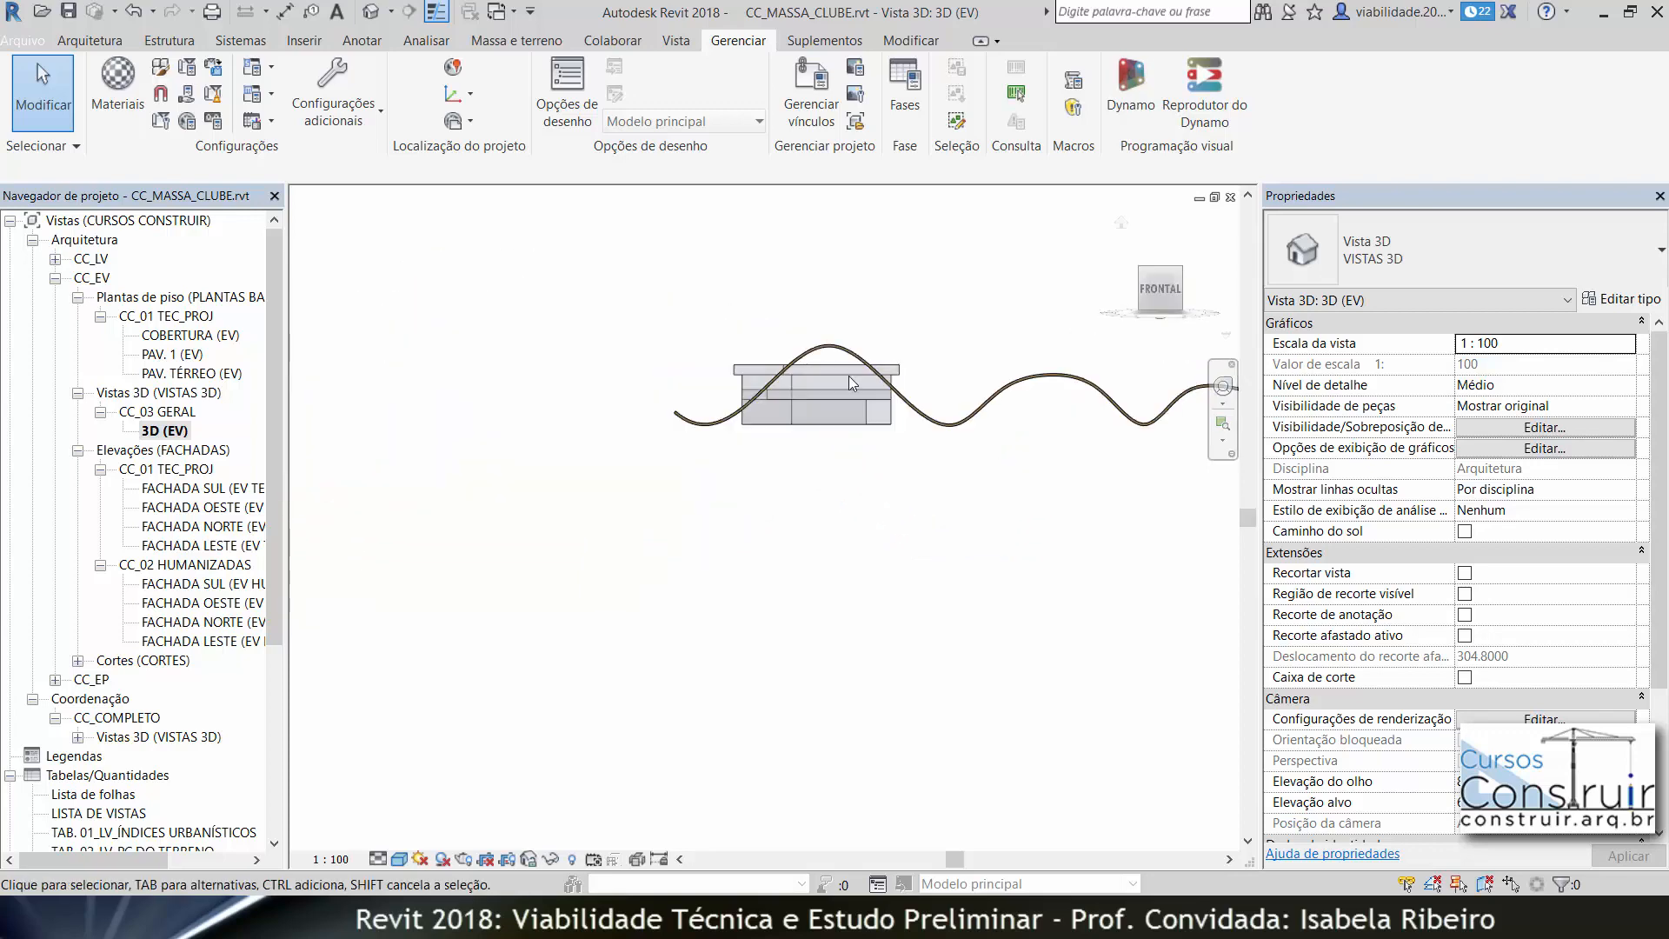
scroll(544, 532, "up", 8)
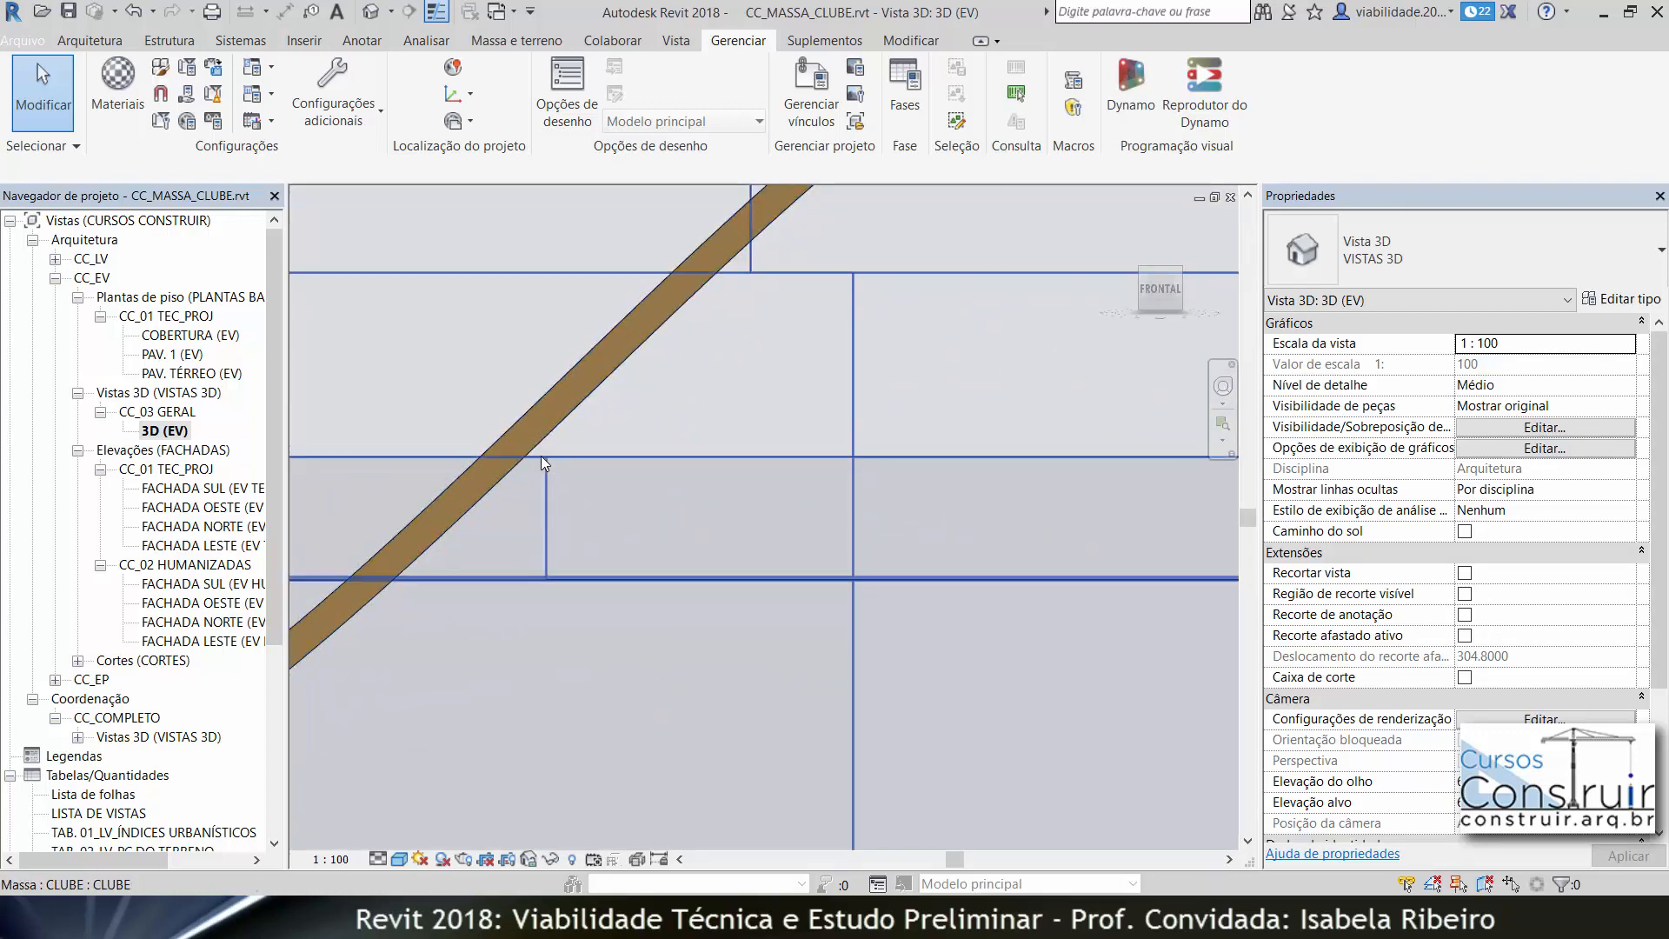
scroll(864, 506, "down", 2)
middle_click_drag(863, 516, 280, 437)
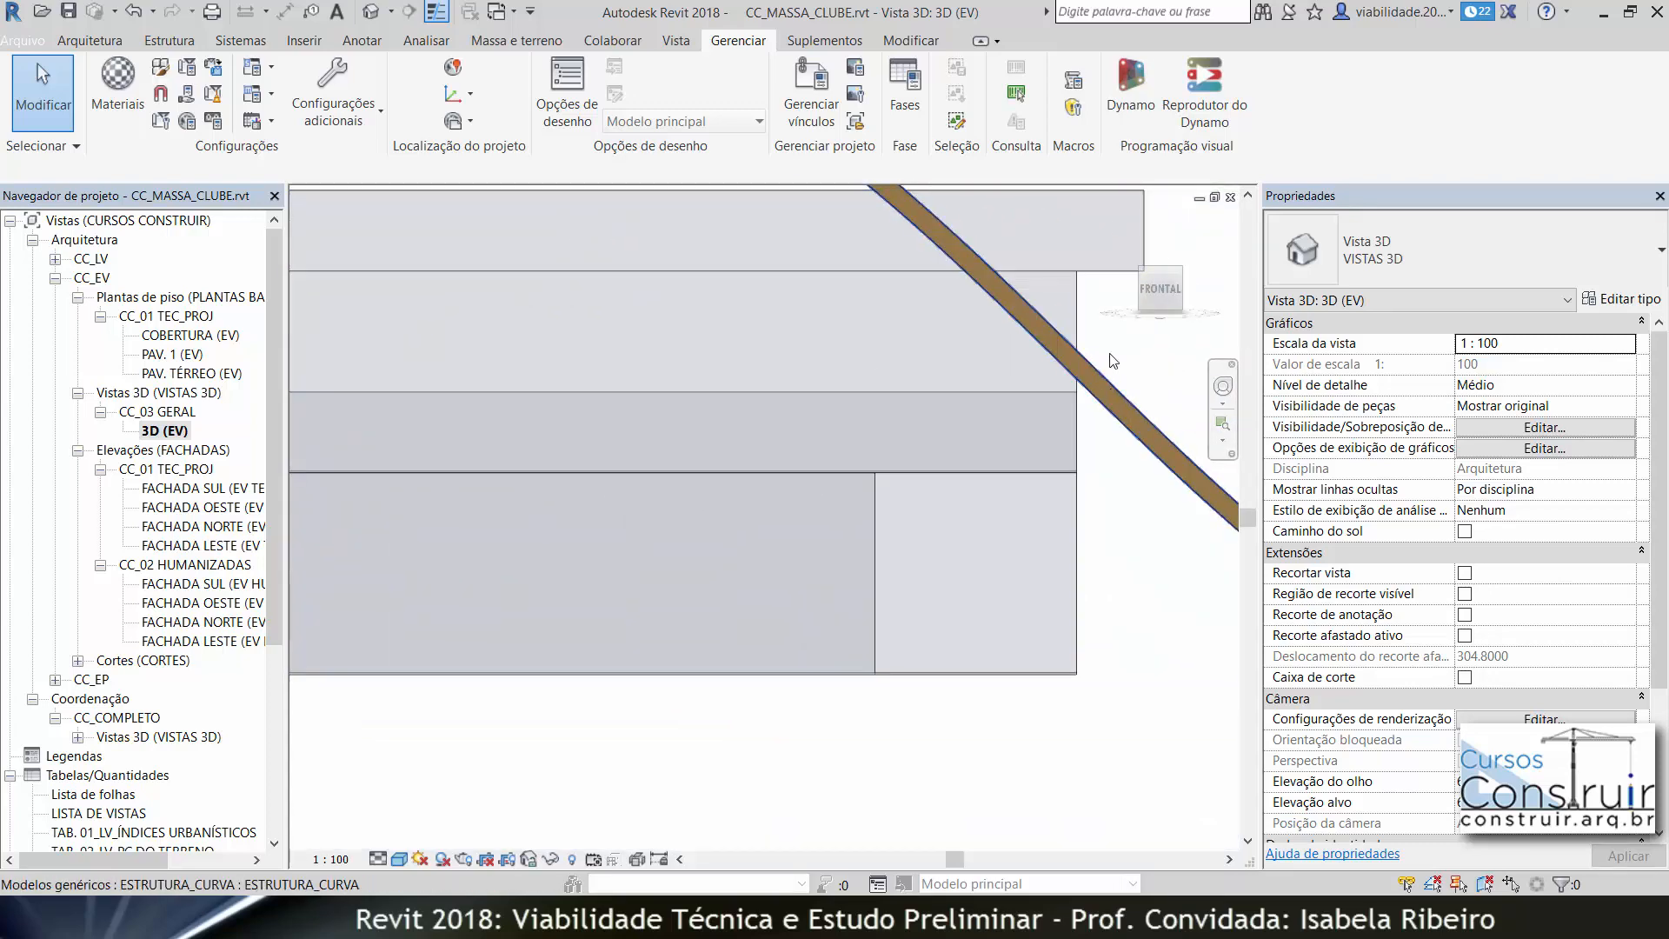
scroll(1109, 463, "down", 5)
middle_click_drag(966, 544, 839, 685, "shift")
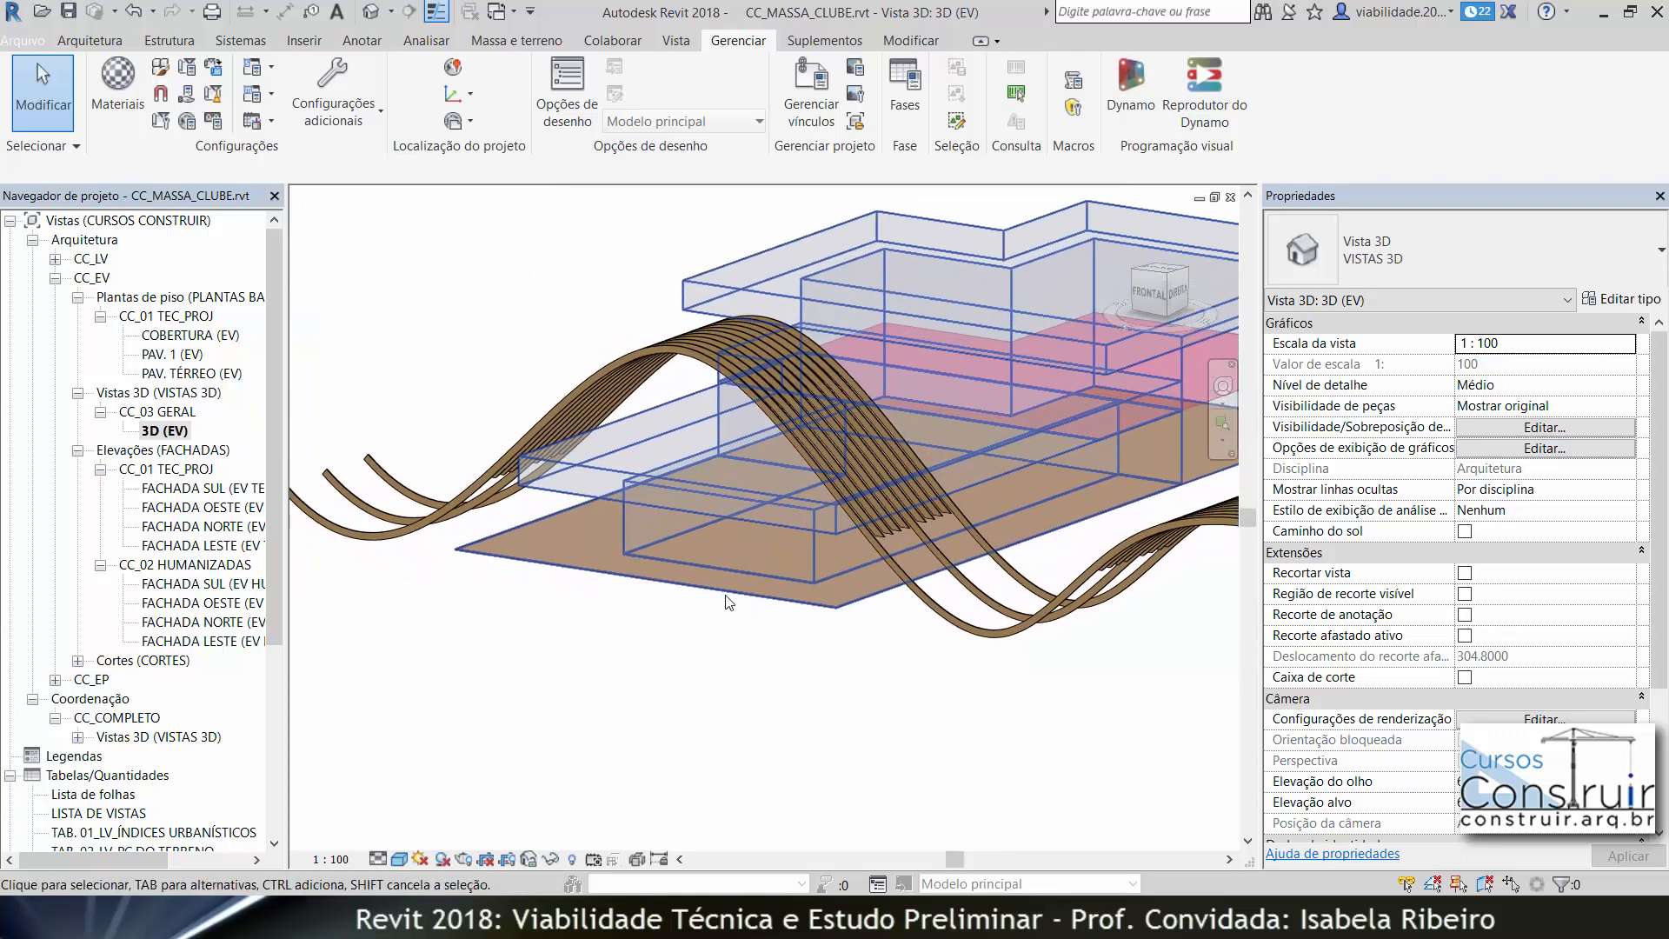
scroll(840, 685, "up", 2)
scroll(624, 531, "up", 6)
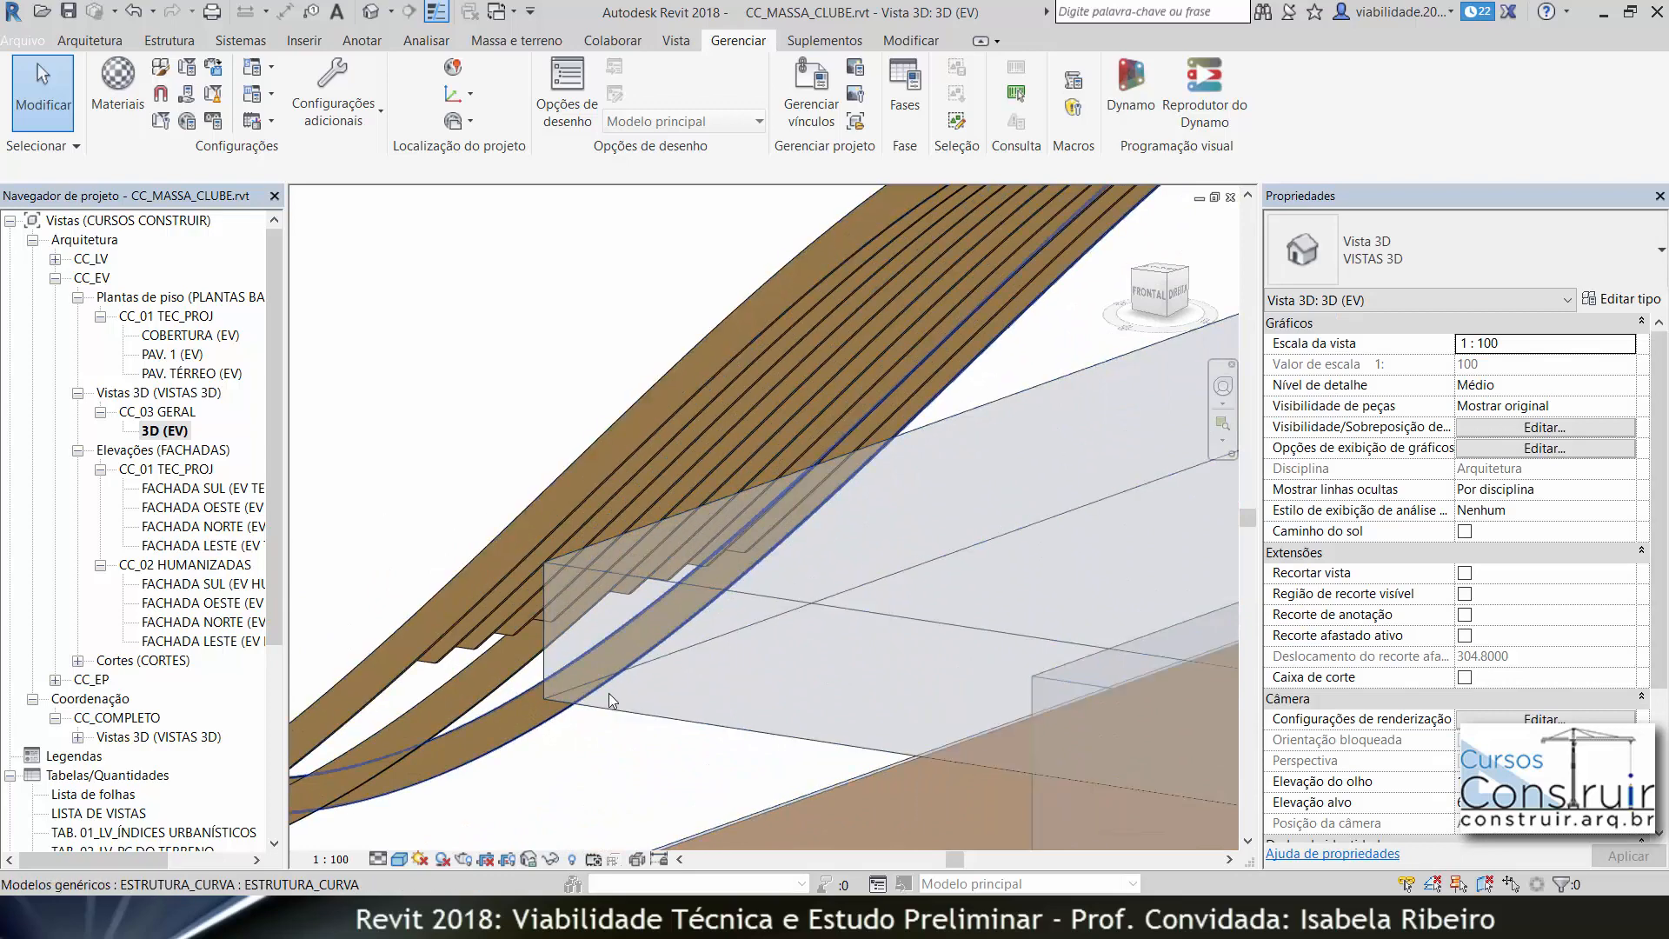
scroll(603, 726, "down", 3)
middle_click_drag(602, 722, 498, 611, "shift")
scroll(818, 598, "down", 2)
middle_click_drag(837, 653, 943, 709, "shift")
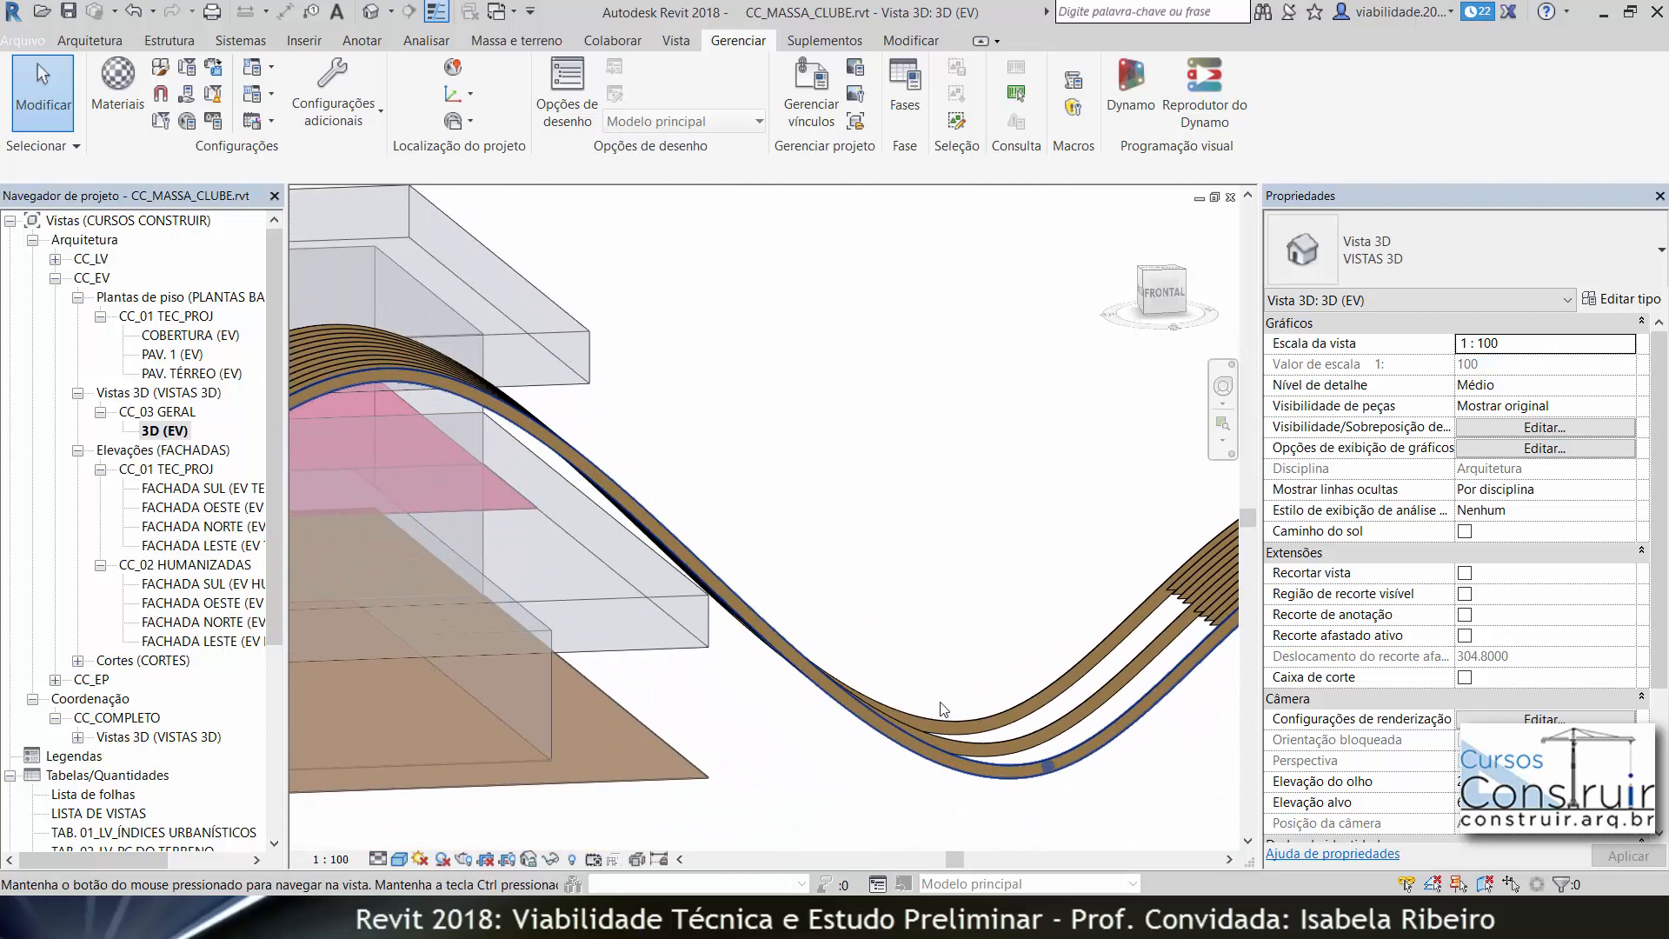
middle_click(879, 571)
middle_click(879, 572)
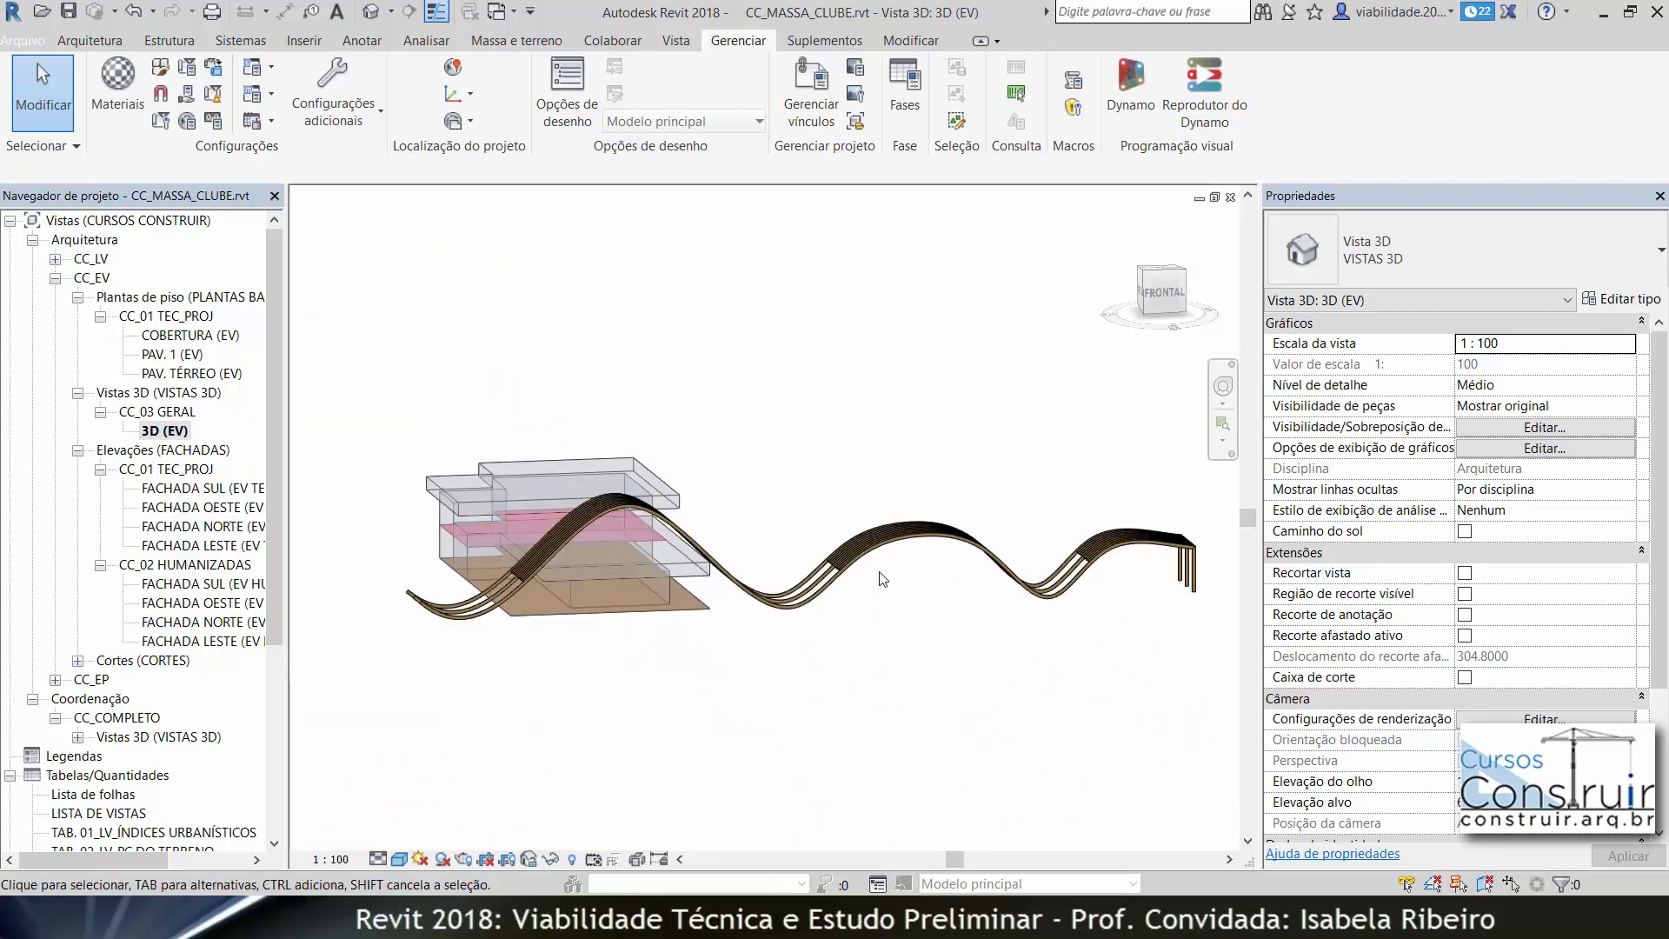